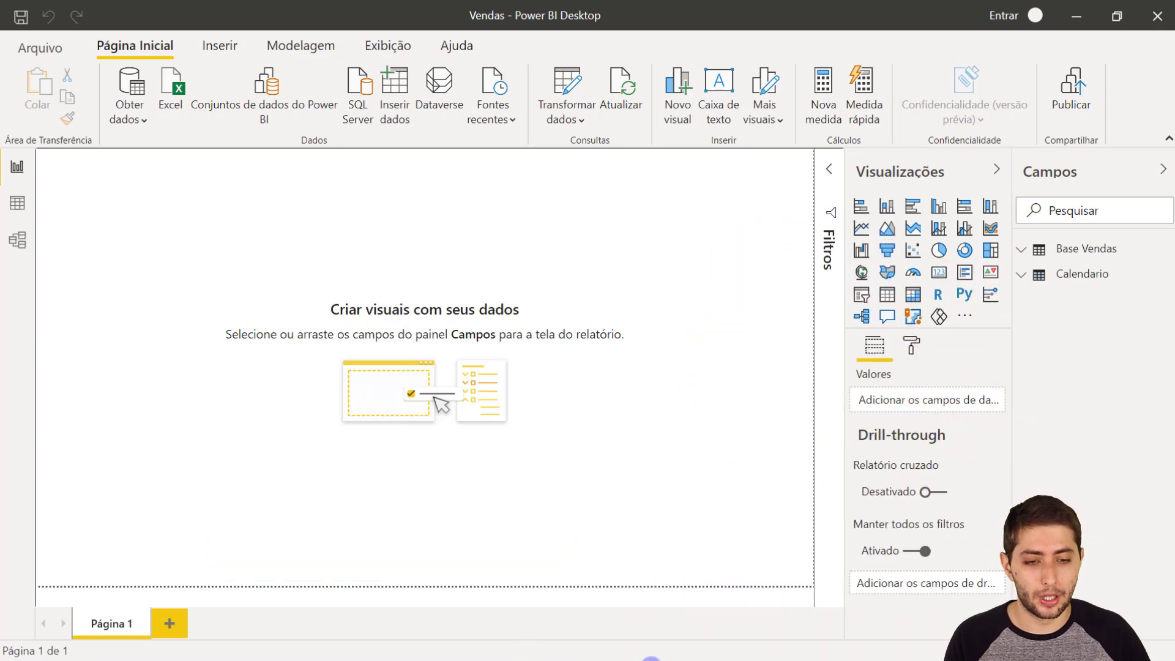
- Switch to the Vendas - Gabarito report and examine the monthly matrix of revenue, prior-year revenue and revenue growth
{"action": "mouse_move", "coordinate": [658, 658]}
{"action": "mouse_move", "coordinate": [718, 649]}
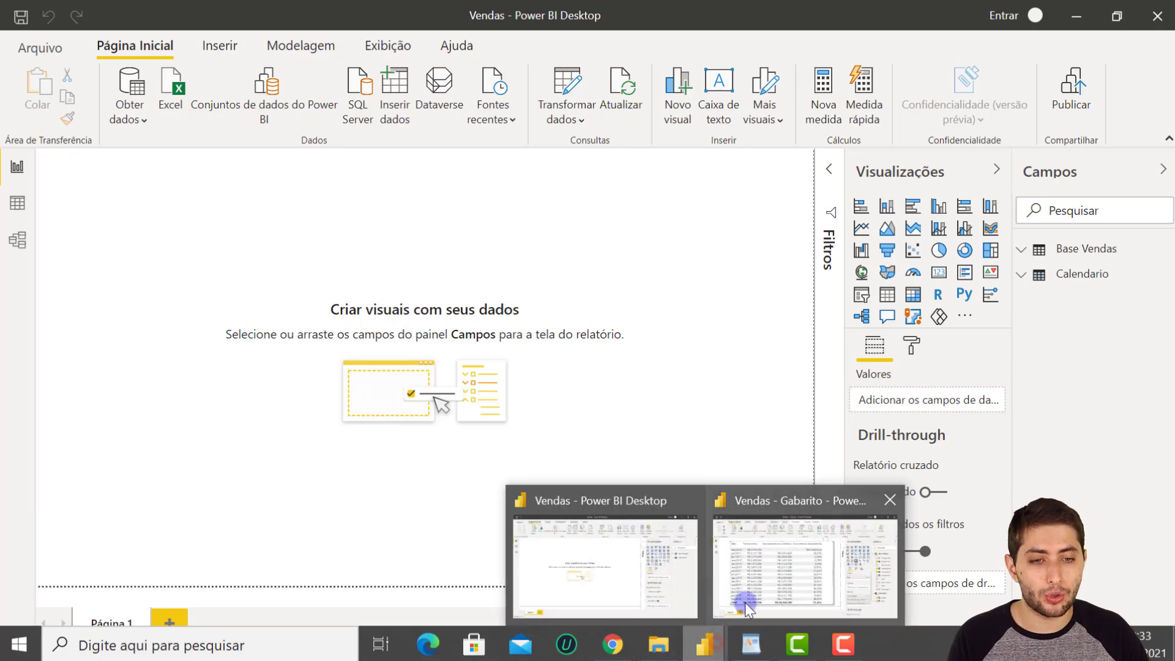
{"action": "left_click", "coordinate": [746, 601]}
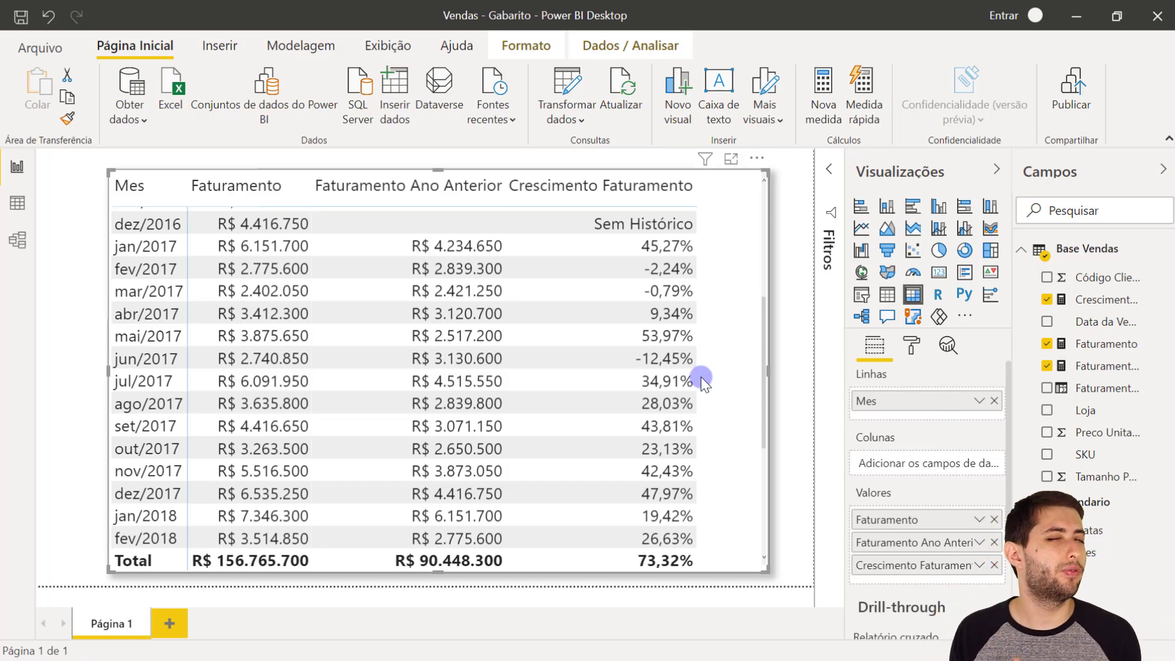
{"action": "scroll", "coordinate": [483, 374], "scroll_direction": "up", "scroll_amount": 2}
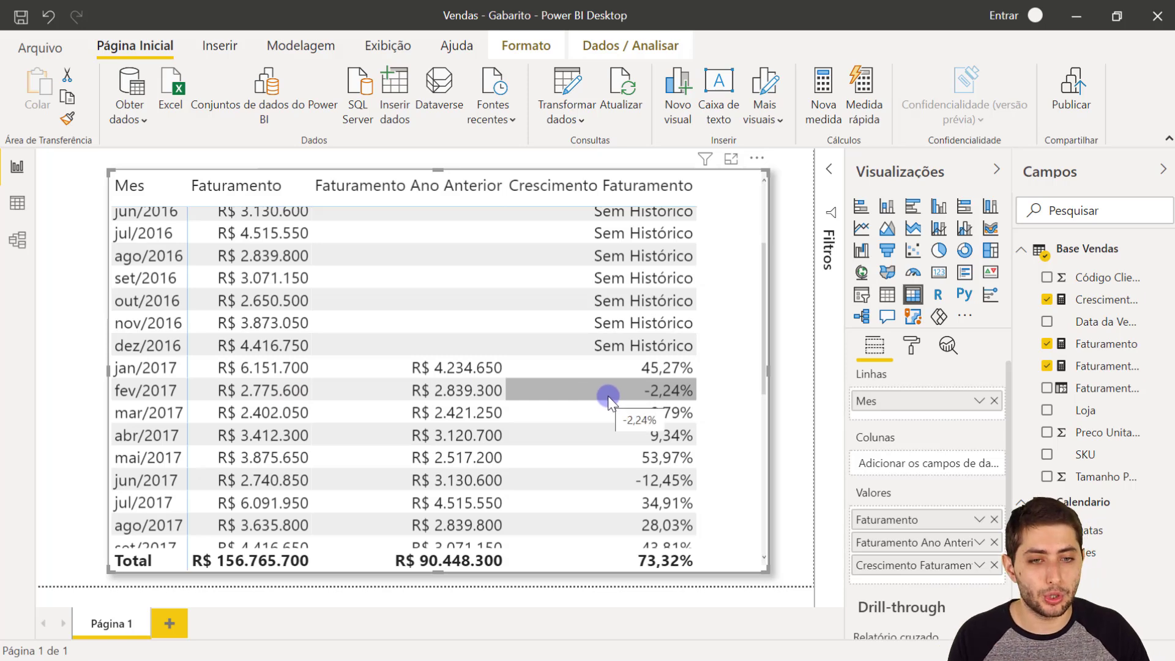
{"action": "scroll", "coordinate": [539, 389], "scroll_direction": "down", "scroll_amount": 2}
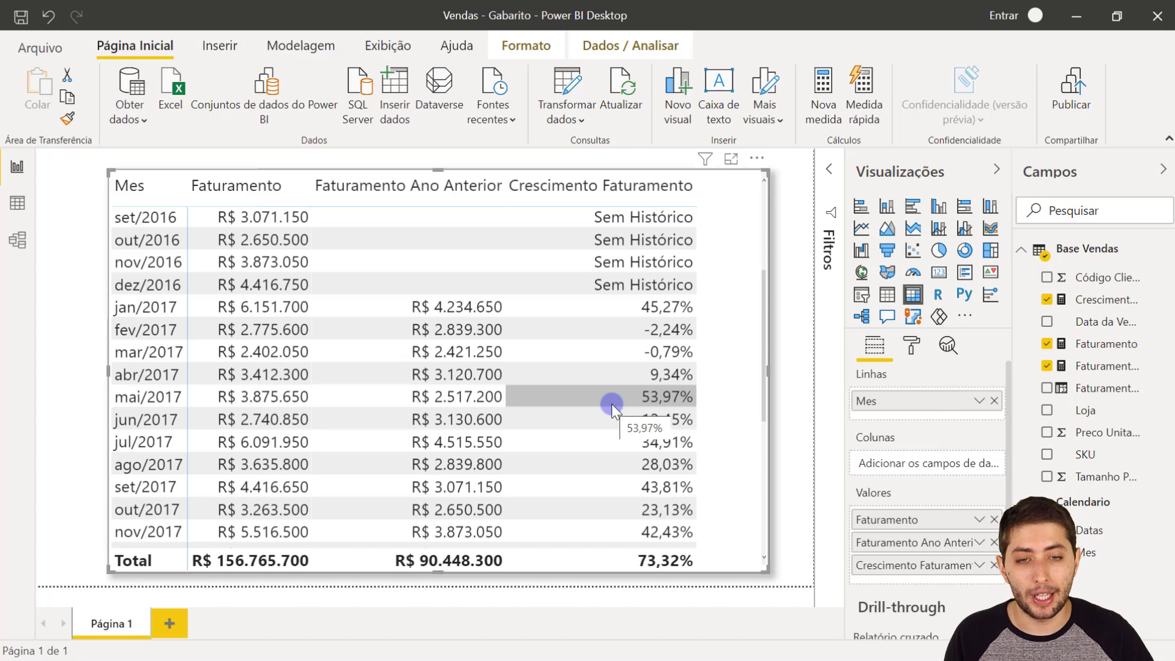
{"action": "scroll", "coordinate": [611, 404], "scroll_direction": "down", "scroll_amount": 3}
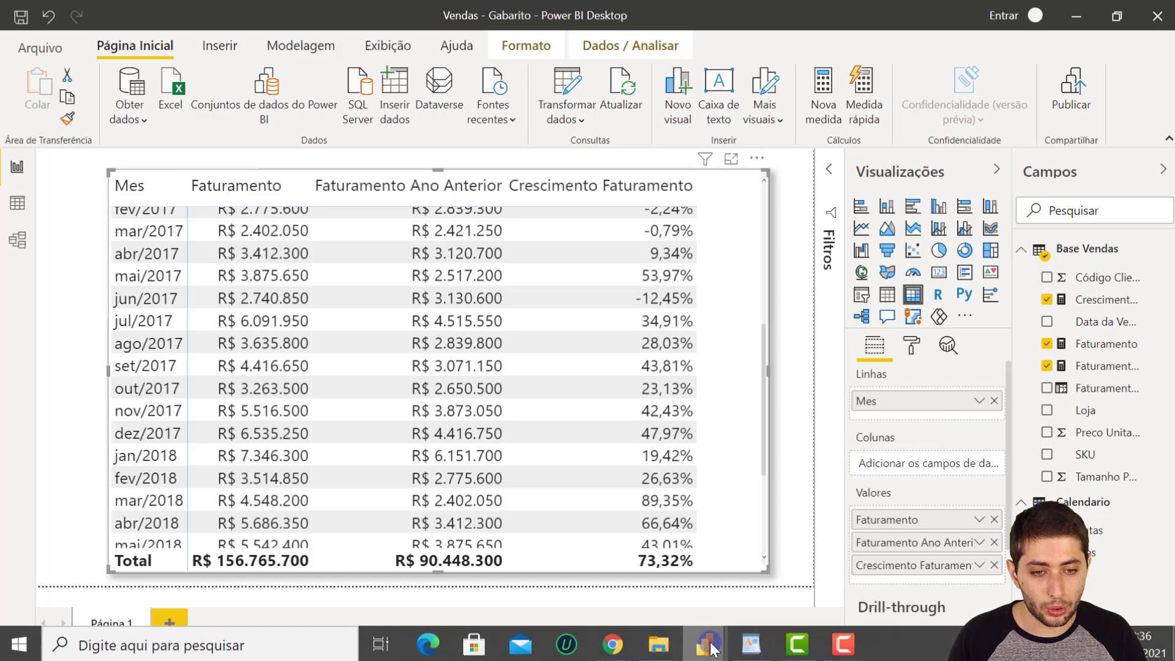
- Return to the Vendas report and sort the Base Vendas table data by Data da Venda in ascending order
{"action": "mouse_move", "coordinate": [705, 643]}
{"action": "left_click", "coordinate": [625, 581]}
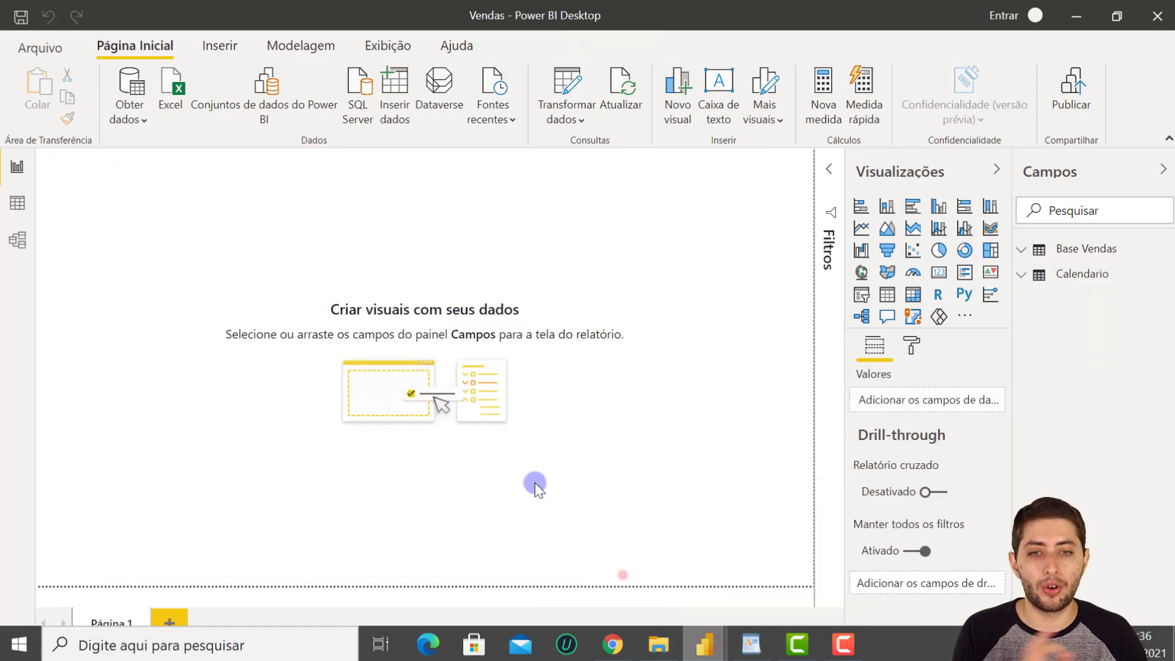
{"action": "left_click", "coordinate": [19, 203]}
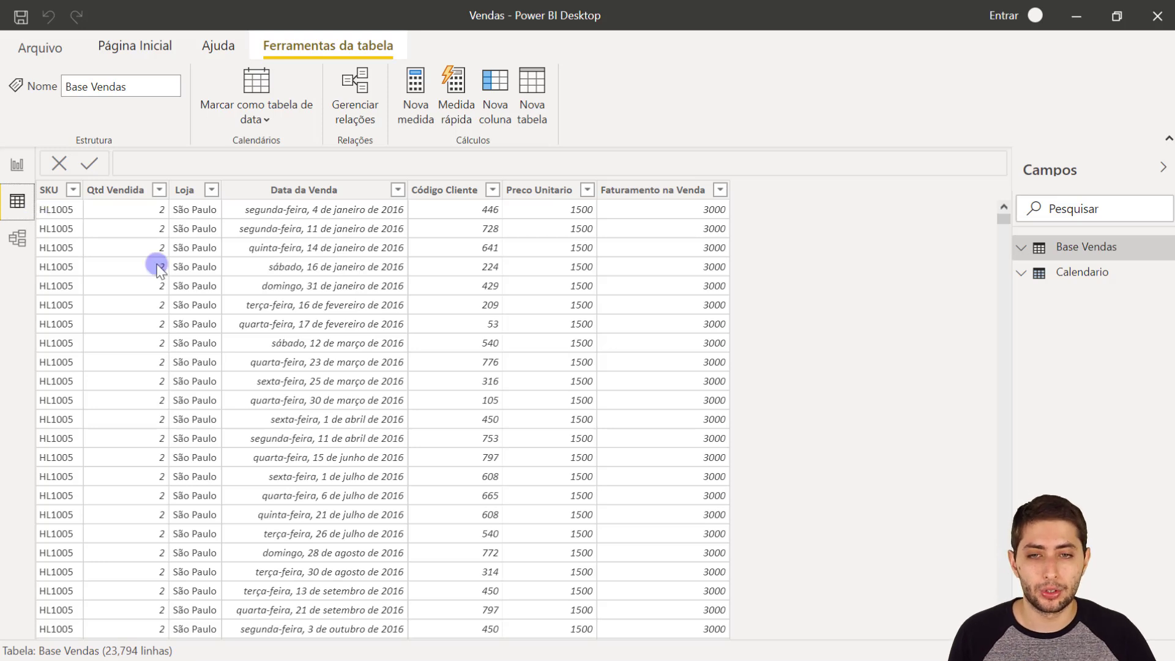
{"action": "left_click", "coordinate": [396, 194]}
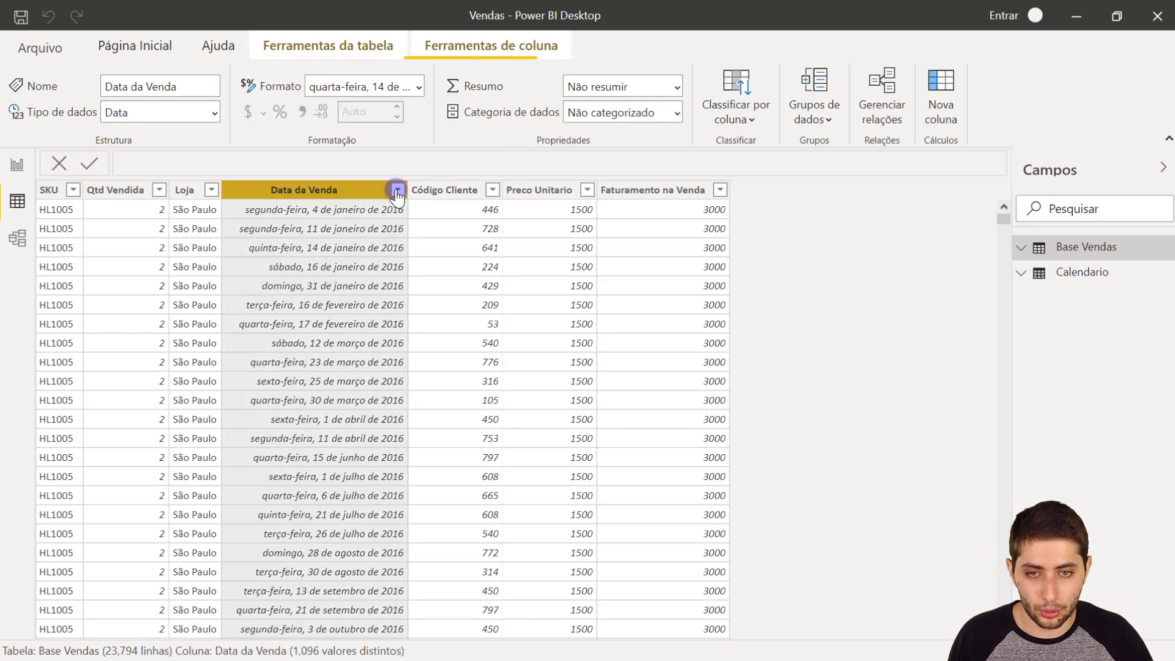
{"action": "left_click", "coordinate": [396, 194]}
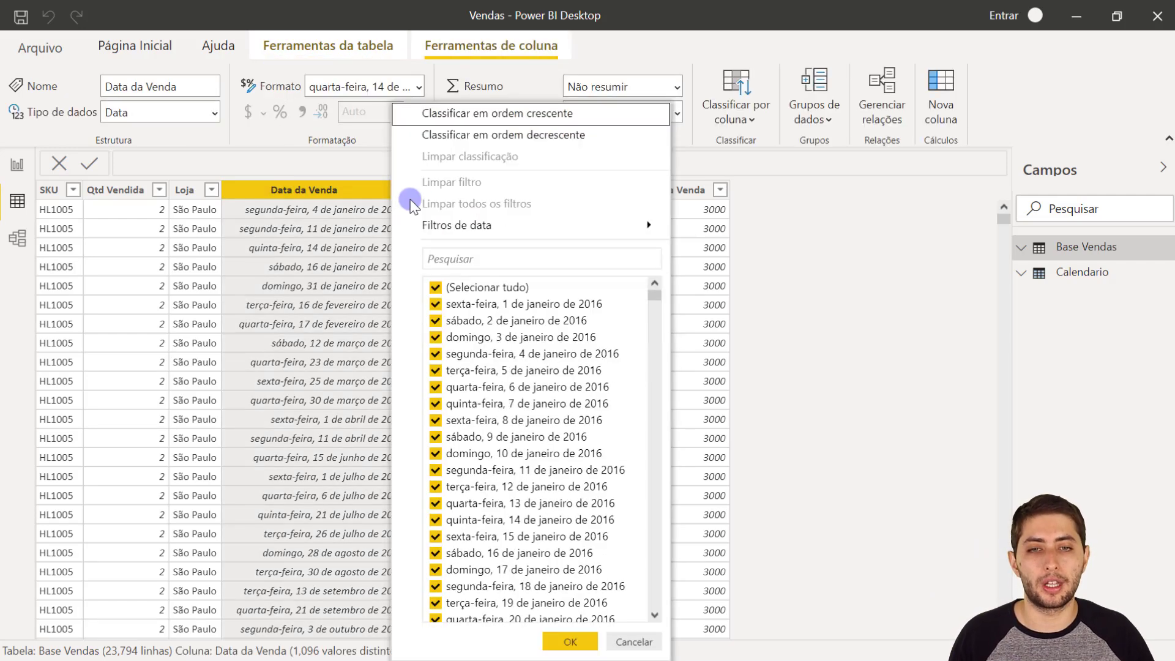
{"action": "left_click", "coordinate": [451, 119]}
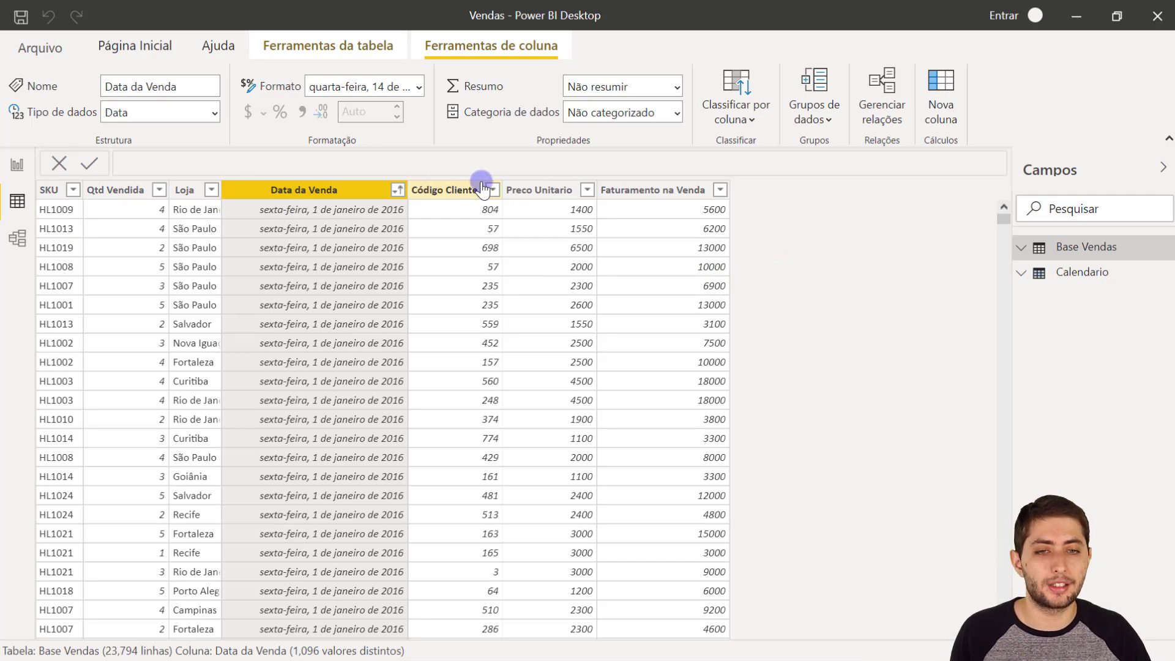
- Check the formula of the Faturamento na Venda column and look through the sales rows from the first to the last date
{"action": "left_click", "coordinate": [650, 194]}
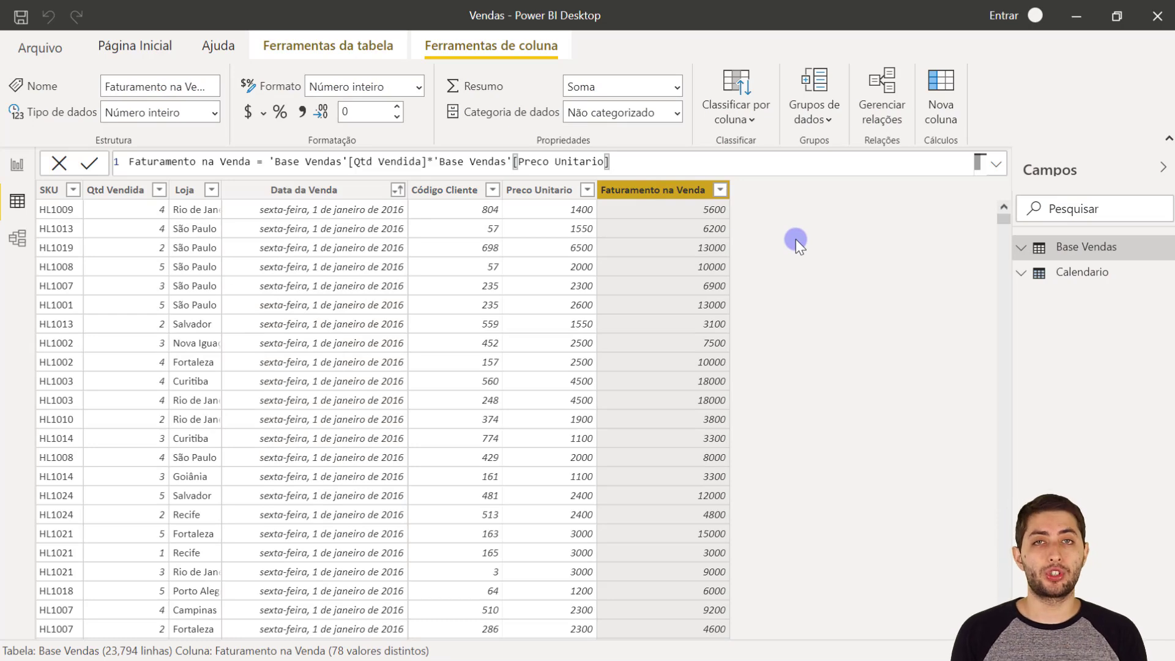
{"action": "left_click_drag", "start_coordinate": [998, 228], "coordinate": [728, 581]}
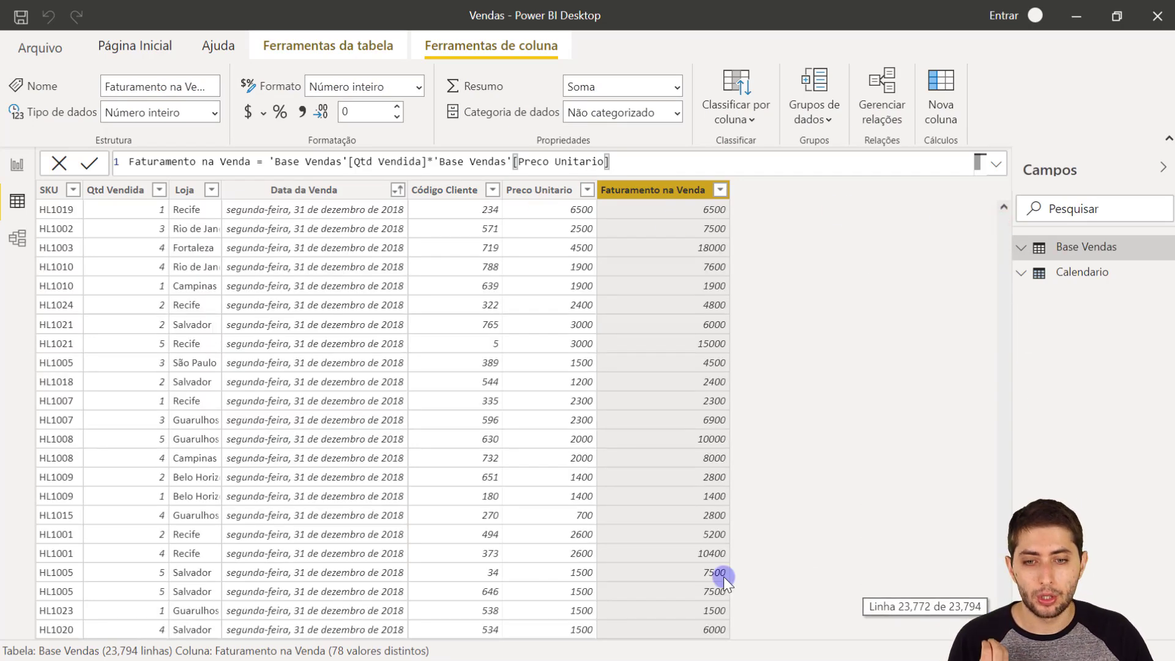
{"action": "left_click_drag", "start_coordinate": [1003, 624], "coordinate": [1020, 214]}
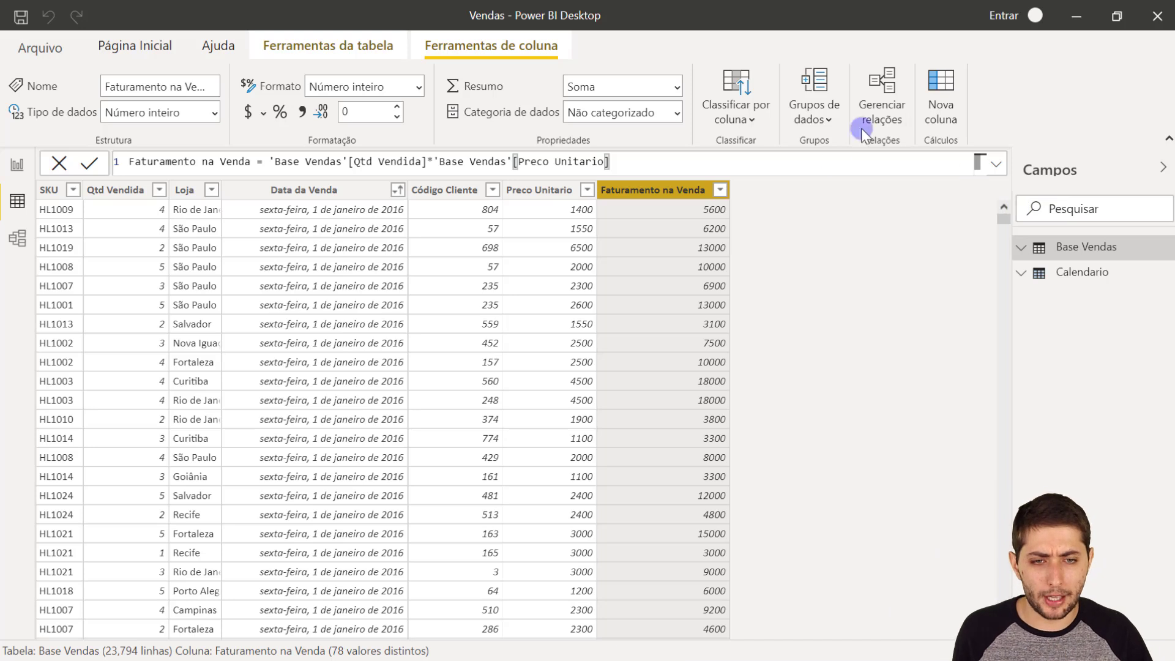
- Create a measure in Base Vendas with the formula Faturamento = SUM('Base Vendas'[Faturamento na Venda])
{"action": "right_click", "coordinate": [668, 303]}
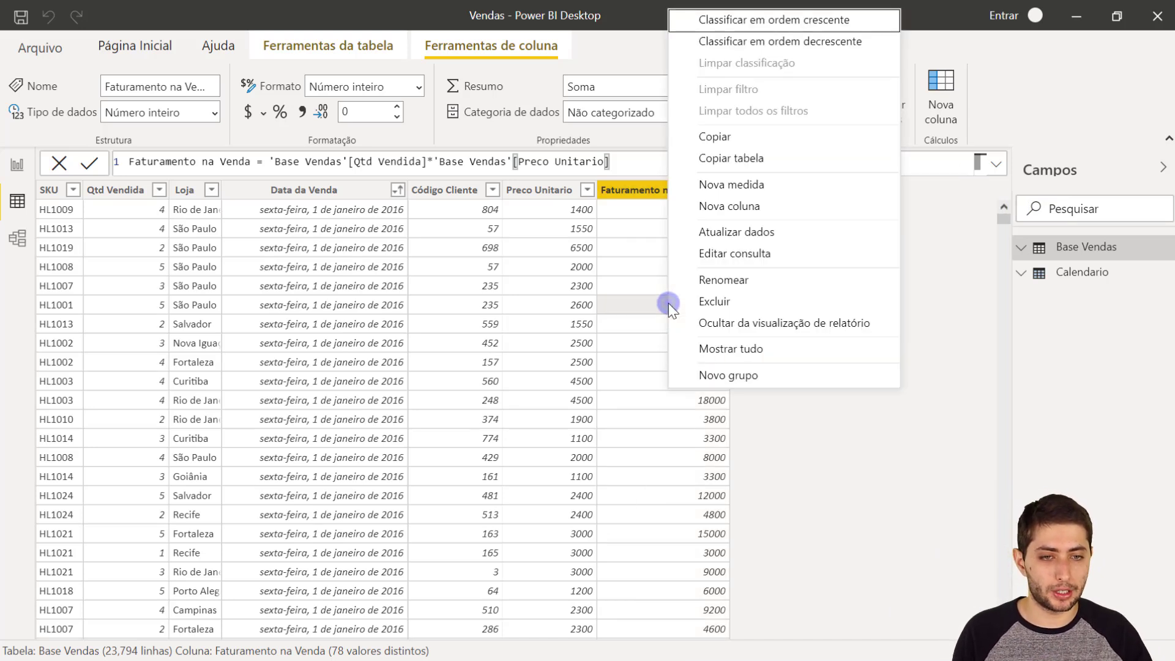
{"action": "left_click", "coordinate": [710, 190]}
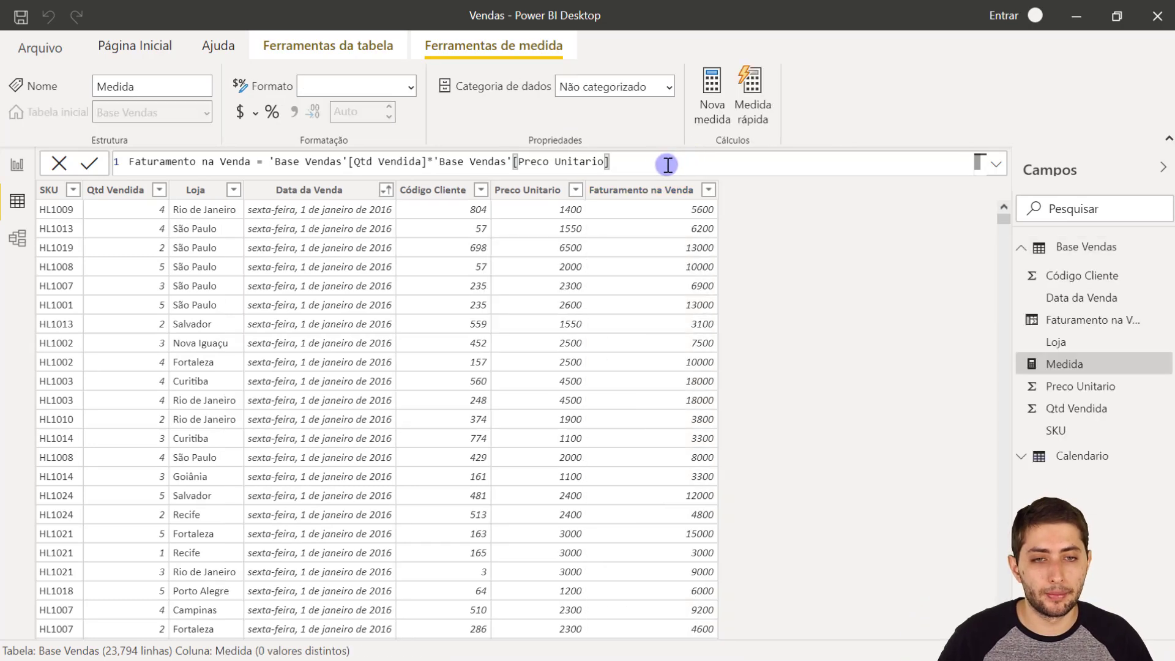
{"action": "scroll", "coordinate": [658, 165], "scroll_direction": "up", "scroll_amount": 3}
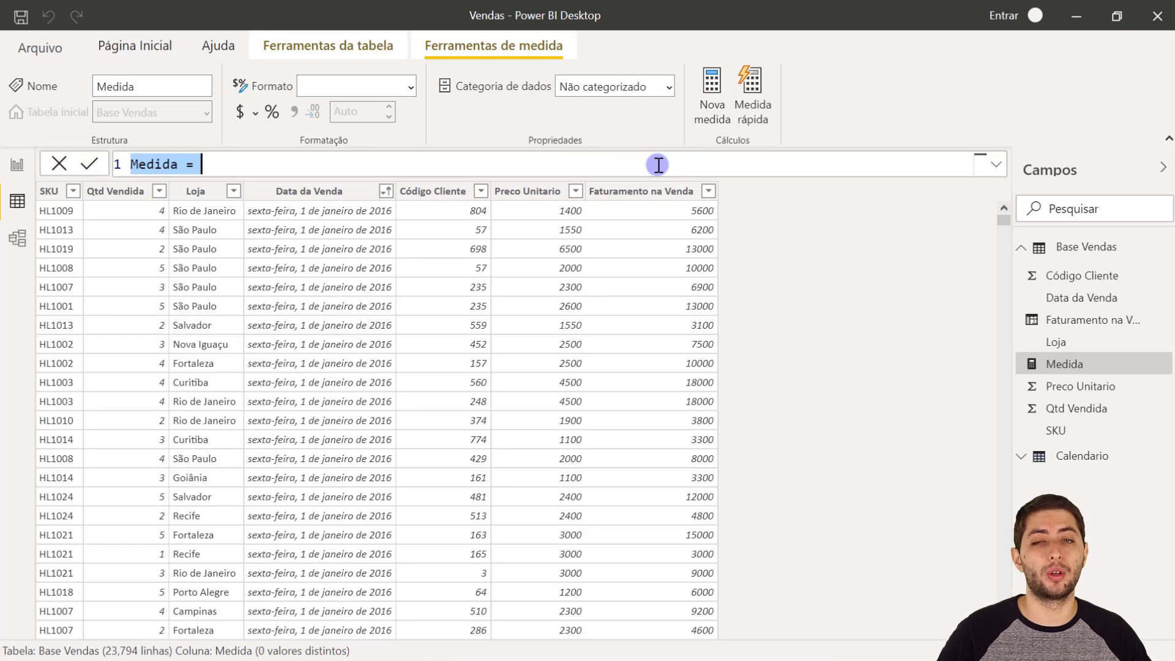
{"action": "scroll", "coordinate": [658, 165], "scroll_direction": "up", "scroll_amount": 1}
{"action": "type", "text": "Fatur"}
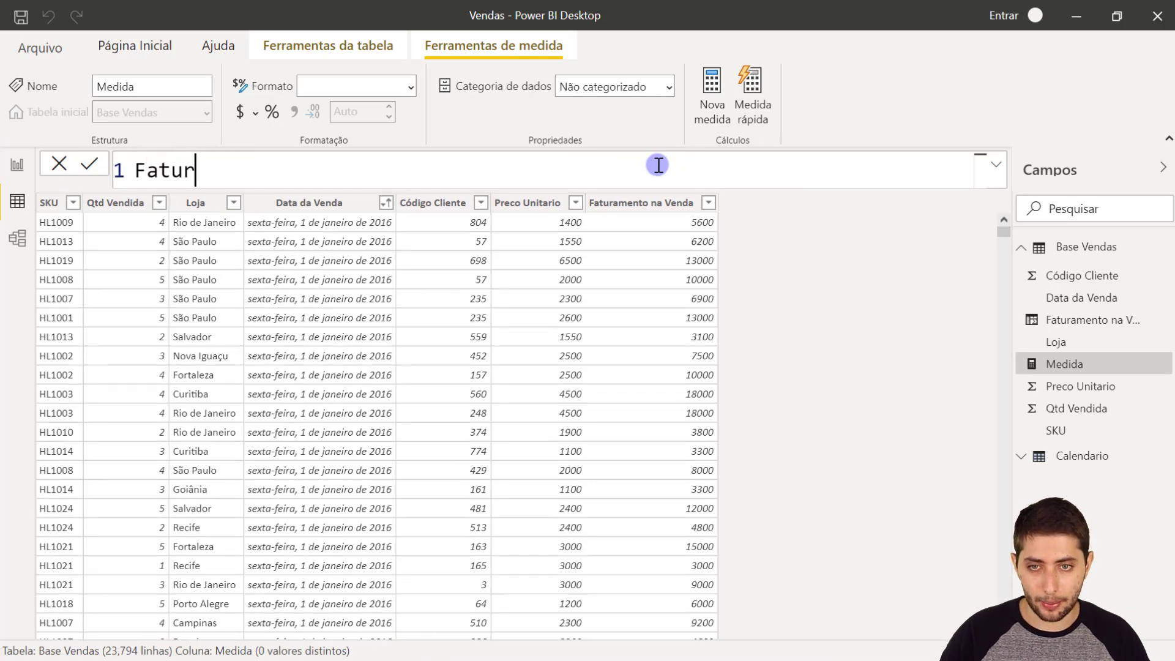
{"action": "type", "text": "amento = "}
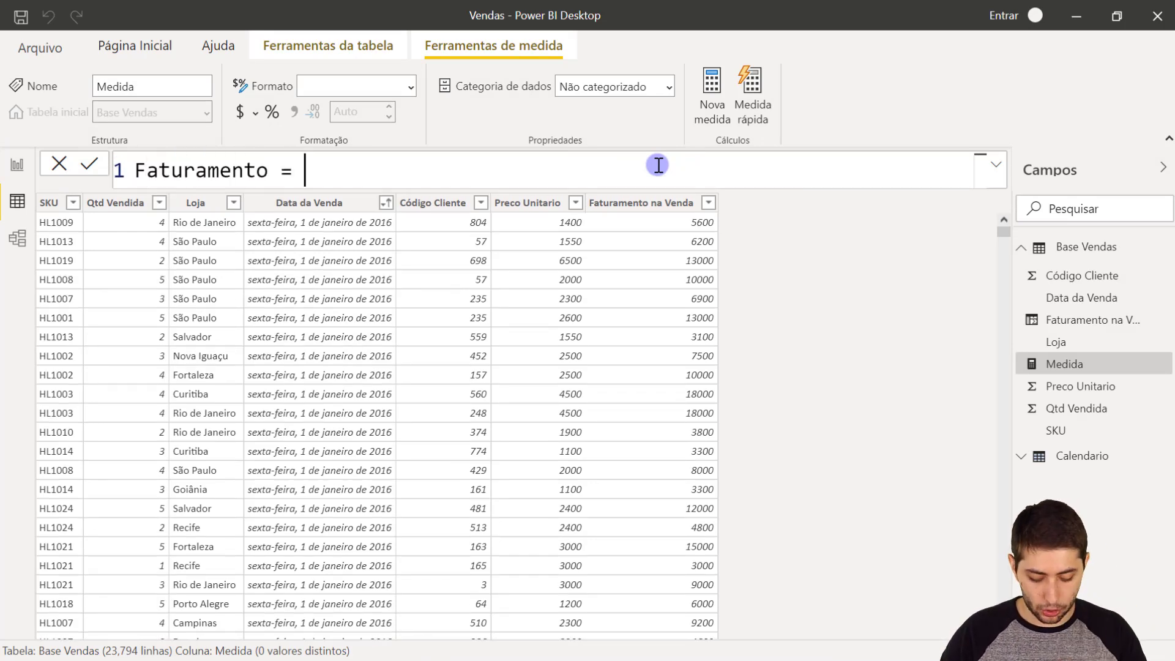
{"action": "type", "text": "sum(fatu"}
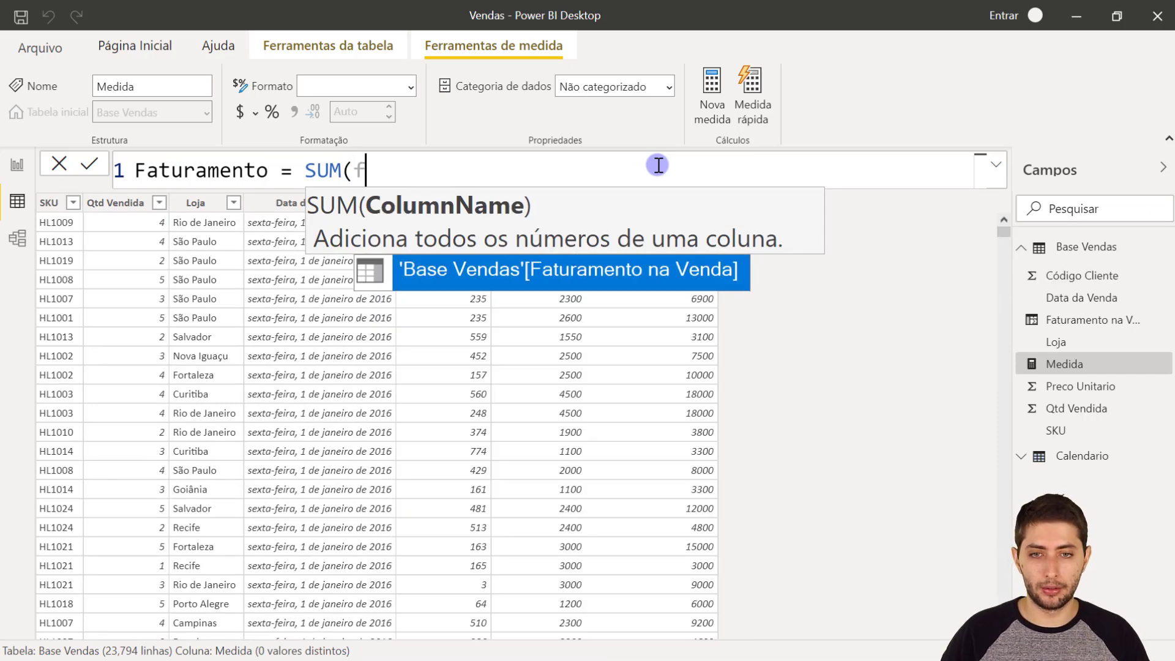
{"action": "type", "text": "ra"}
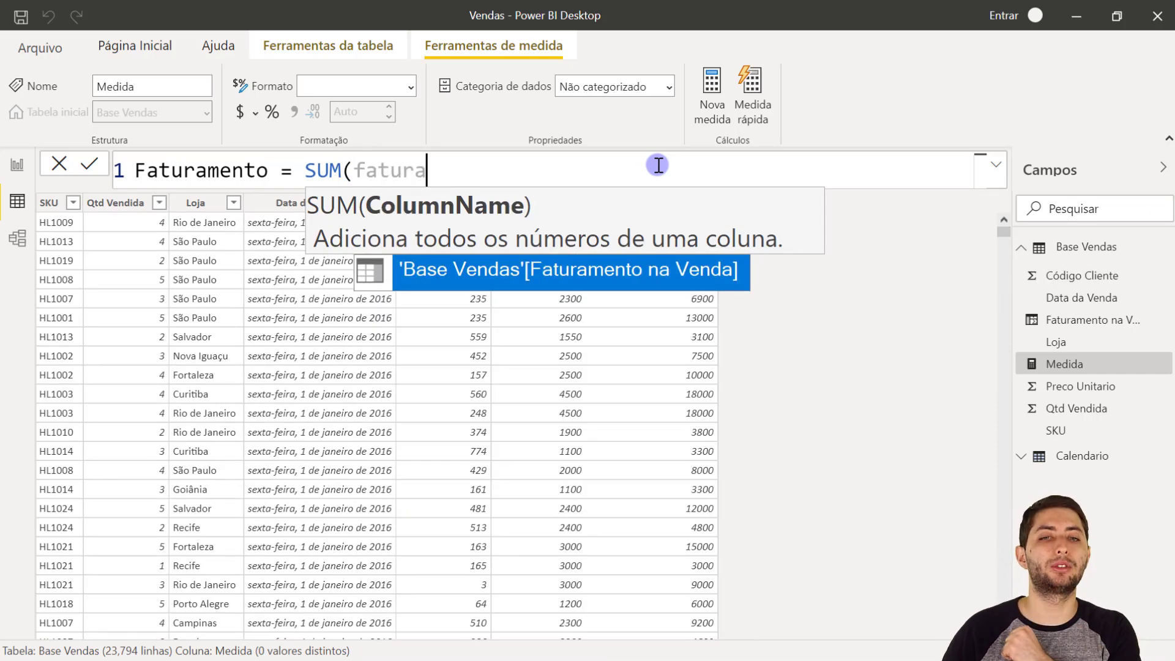
{"action": "key", "text": "Tab"}
{"action": "type", "text": ")"}
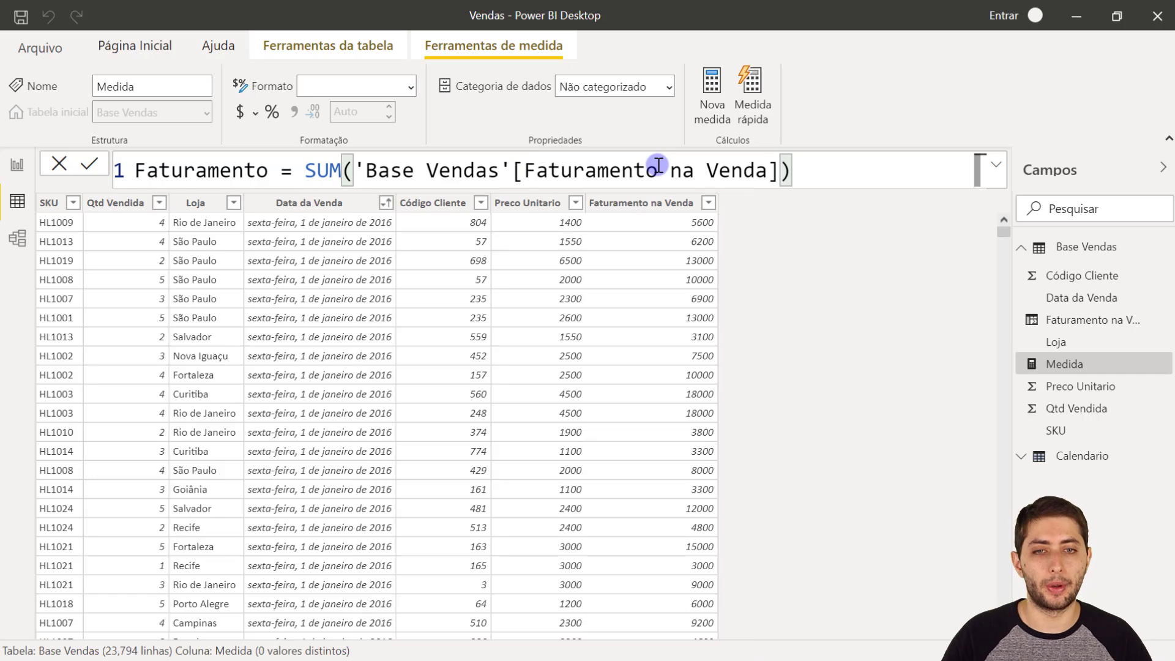
{"action": "key", "text": "Return"}
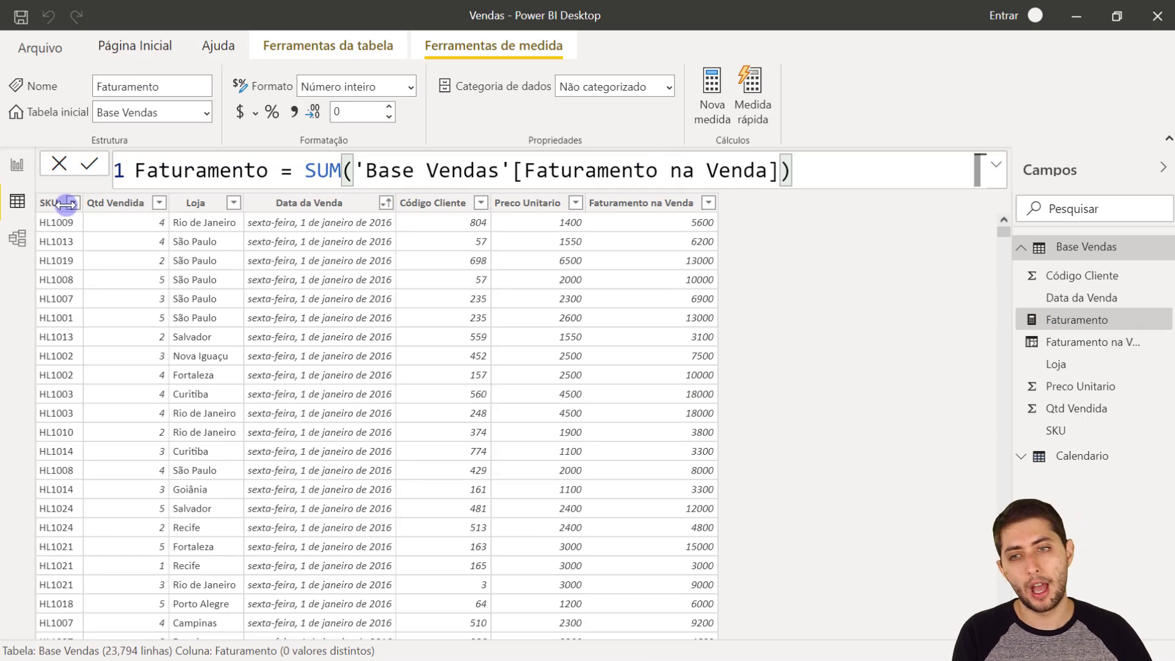
- Try out the Faturamento measure in an enlarged card visual on the report page and delete the card
{"action": "left_click", "coordinate": [16, 166]}
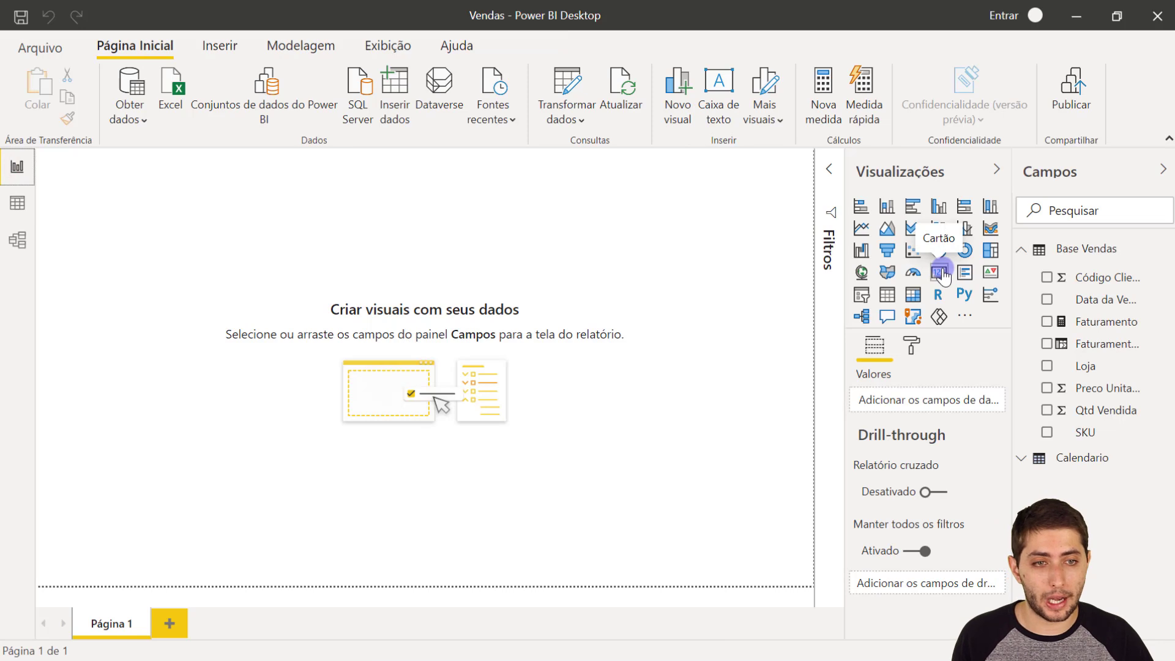
{"action": "left_click", "coordinate": [941, 273]}
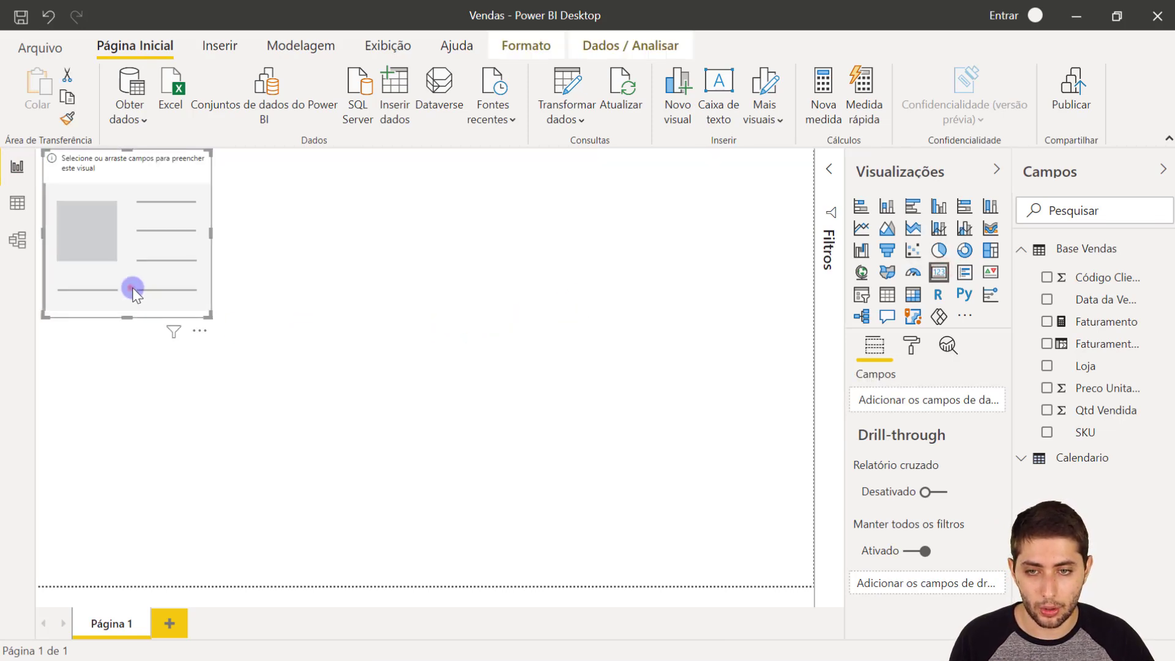
{"action": "left_click_drag", "start_coordinate": [131, 288], "coordinate": [511, 378]}
{"action": "left_click_drag", "start_coordinate": [594, 404], "coordinate": [678, 402]}
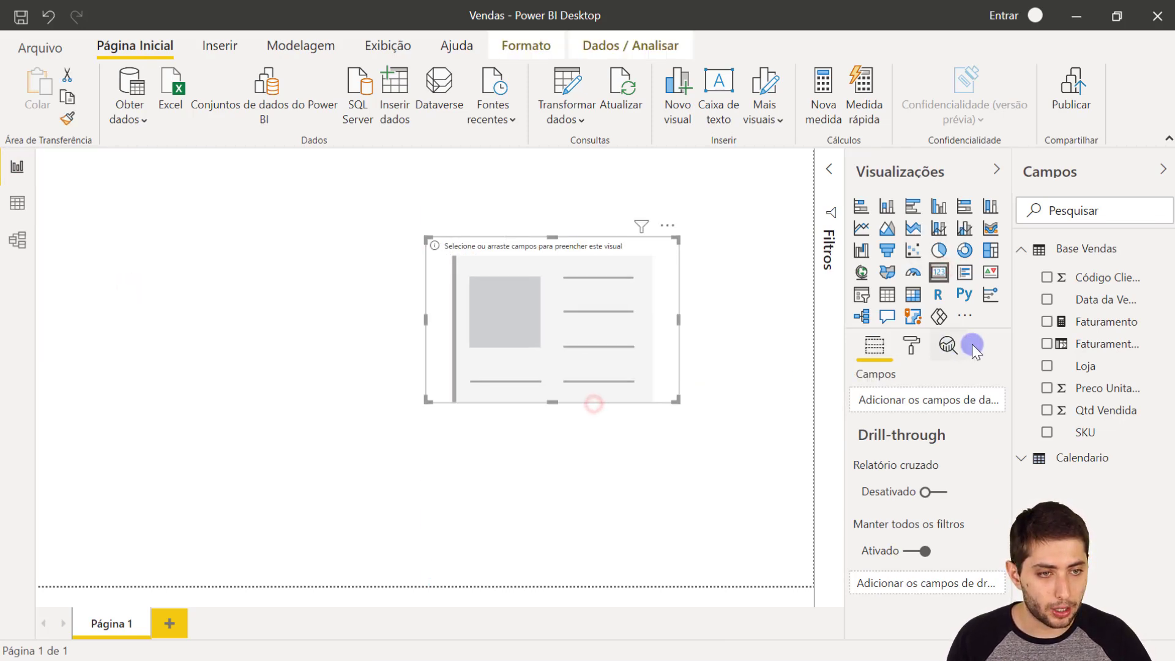
{"action": "left_click_drag", "start_coordinate": [1070, 330], "coordinate": [924, 405]}
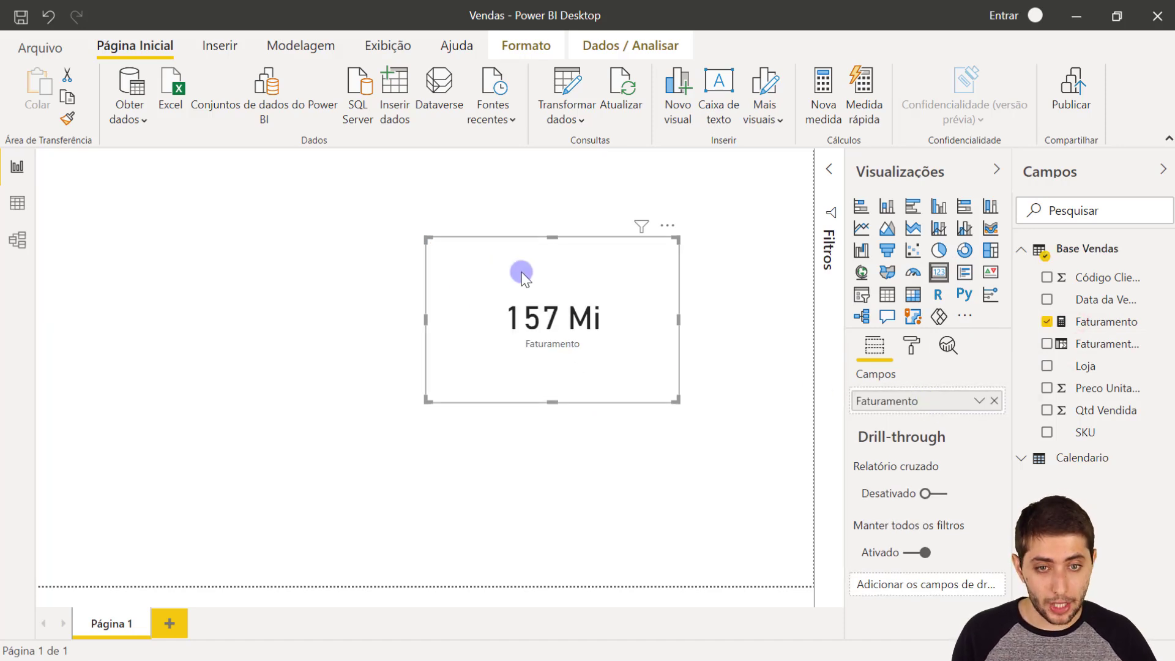
{"action": "left_click_drag", "start_coordinate": [514, 357], "coordinate": [482, 356]}
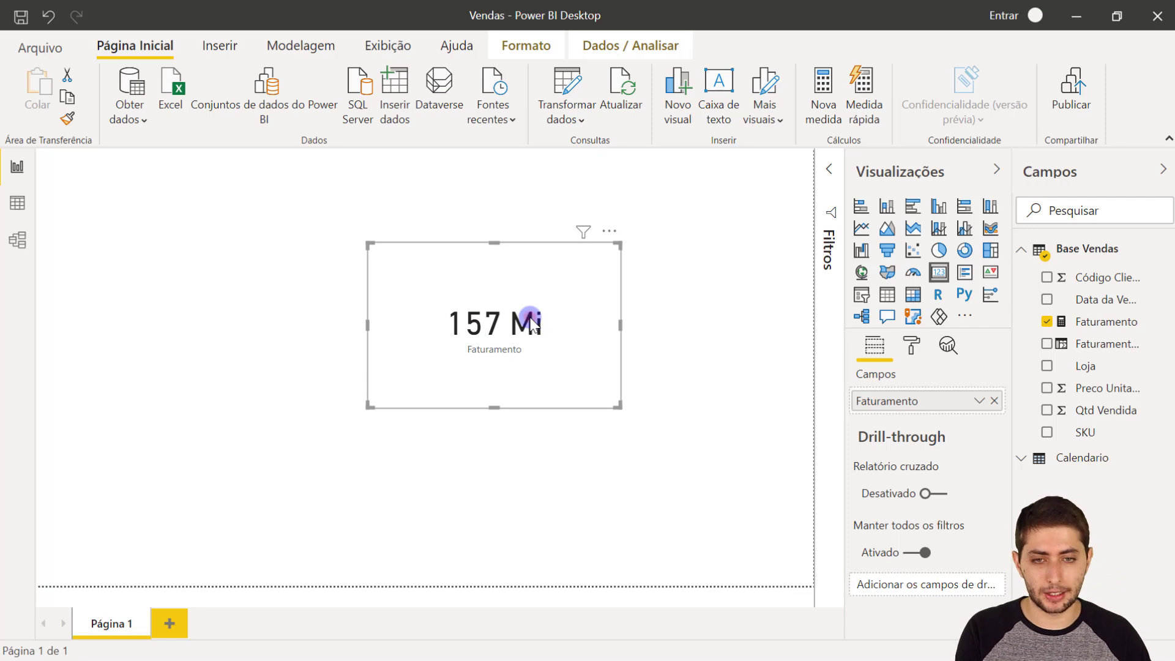
{"action": "key", "text": "Delete"}
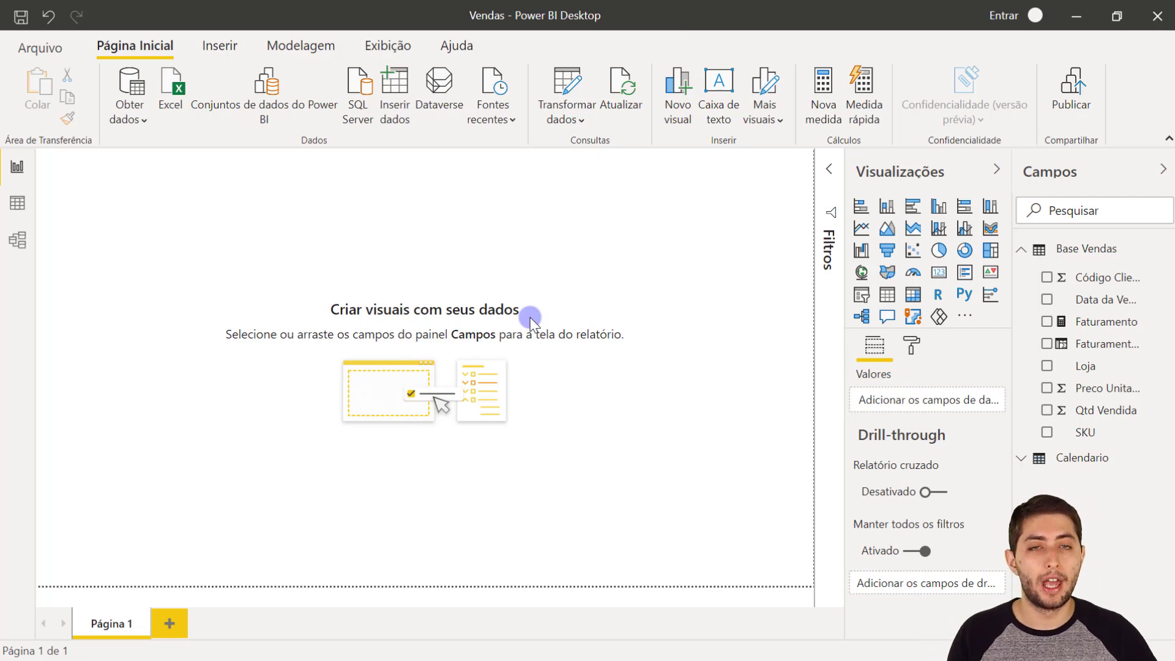
- Insert an enlarged matrix visual near the middle of Página 1 with the Faturamento measure as its values
{"action": "left_click", "coordinate": [913, 296]}
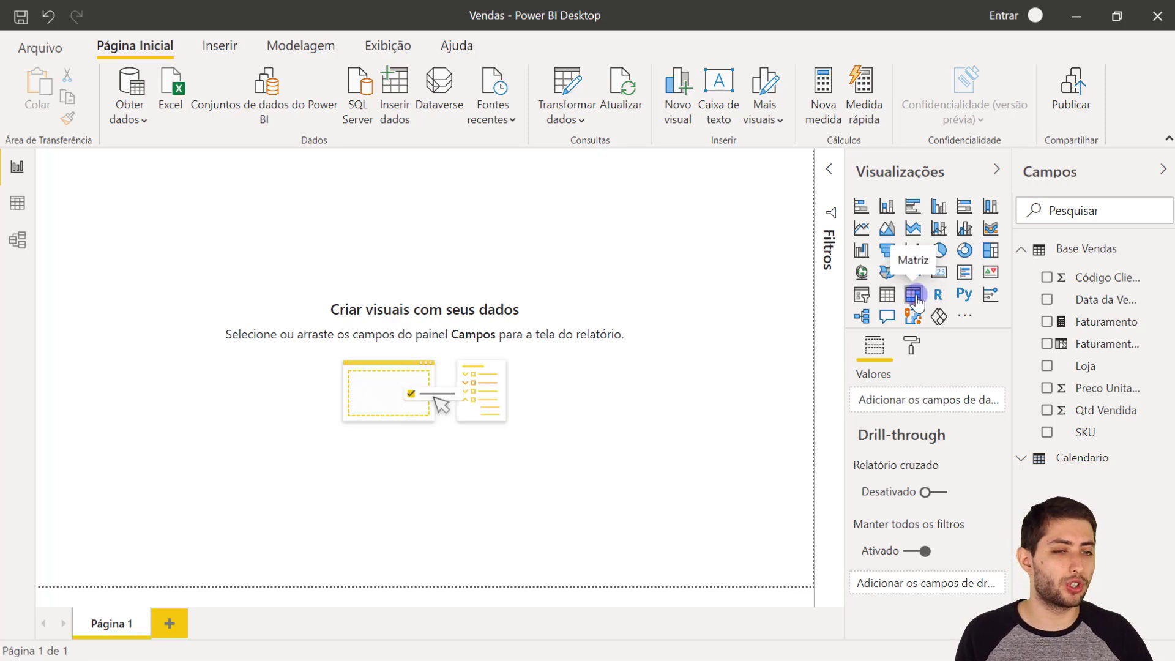
{"action": "left_click_drag", "start_coordinate": [131, 231], "coordinate": [273, 306]}
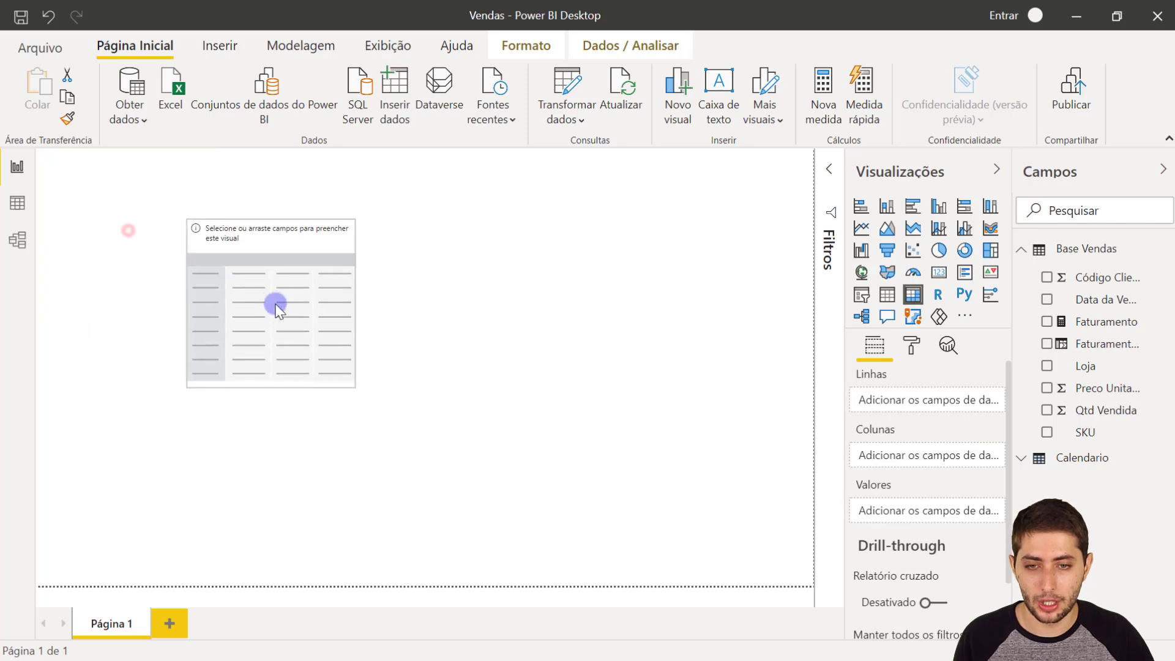
{"action": "left_click_drag", "start_coordinate": [352, 385], "coordinate": [641, 489]}
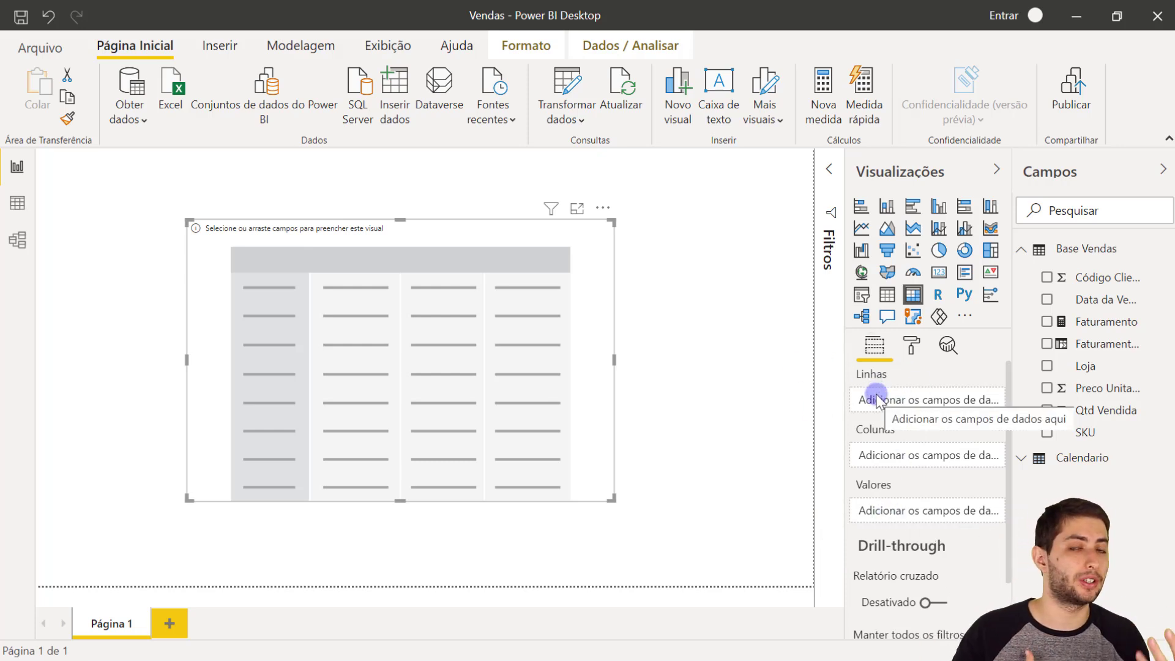
{"action": "left_click_drag", "start_coordinate": [1102, 331], "coordinate": [937, 514]}
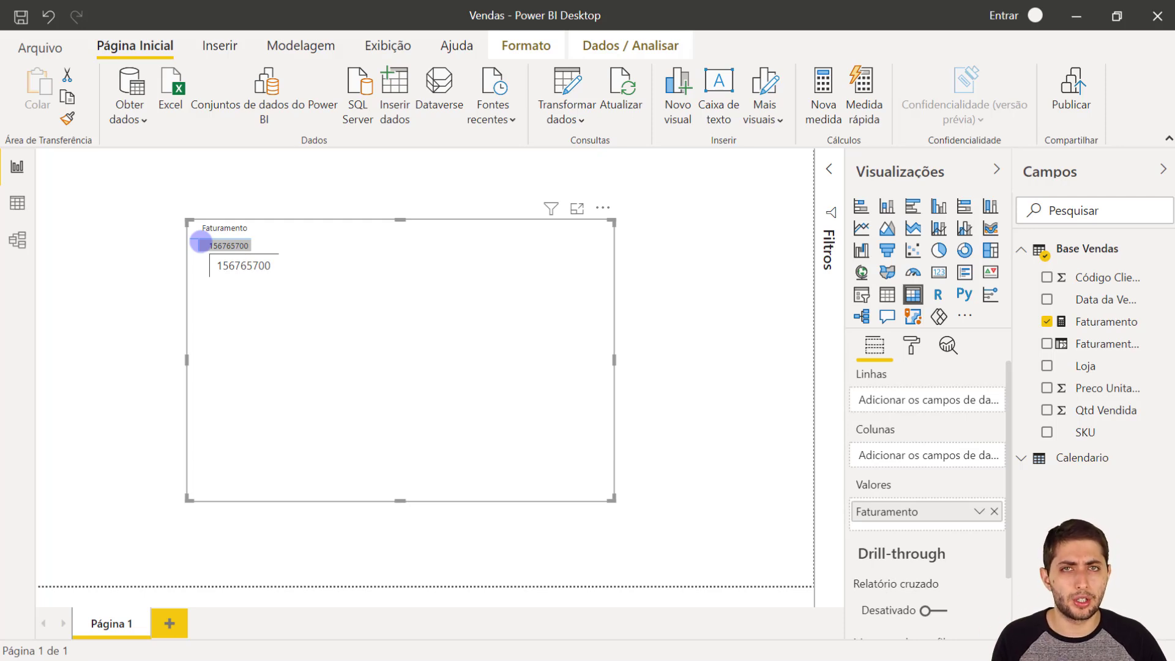
{"action": "left_click_drag", "start_coordinate": [367, 342], "coordinate": [391, 366]}
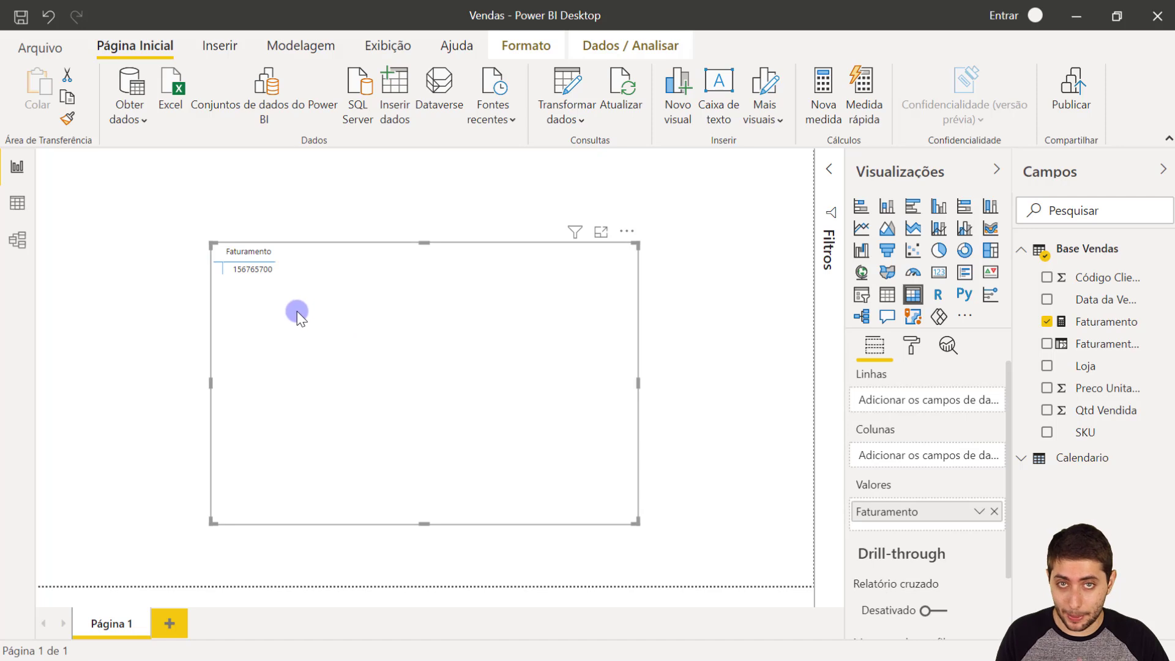
- Set the text size of the matrix grid to 22 pt
{"action": "left_click", "coordinate": [927, 350]}
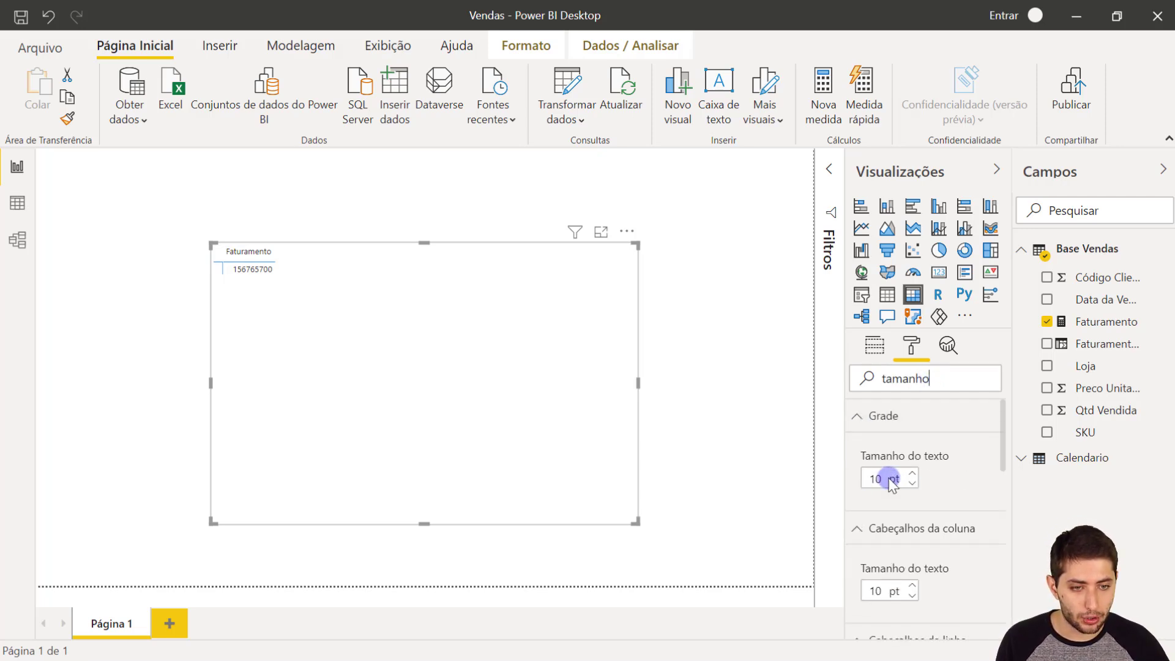
{"action": "left_click_drag", "start_coordinate": [884, 480], "coordinate": [862, 483]}
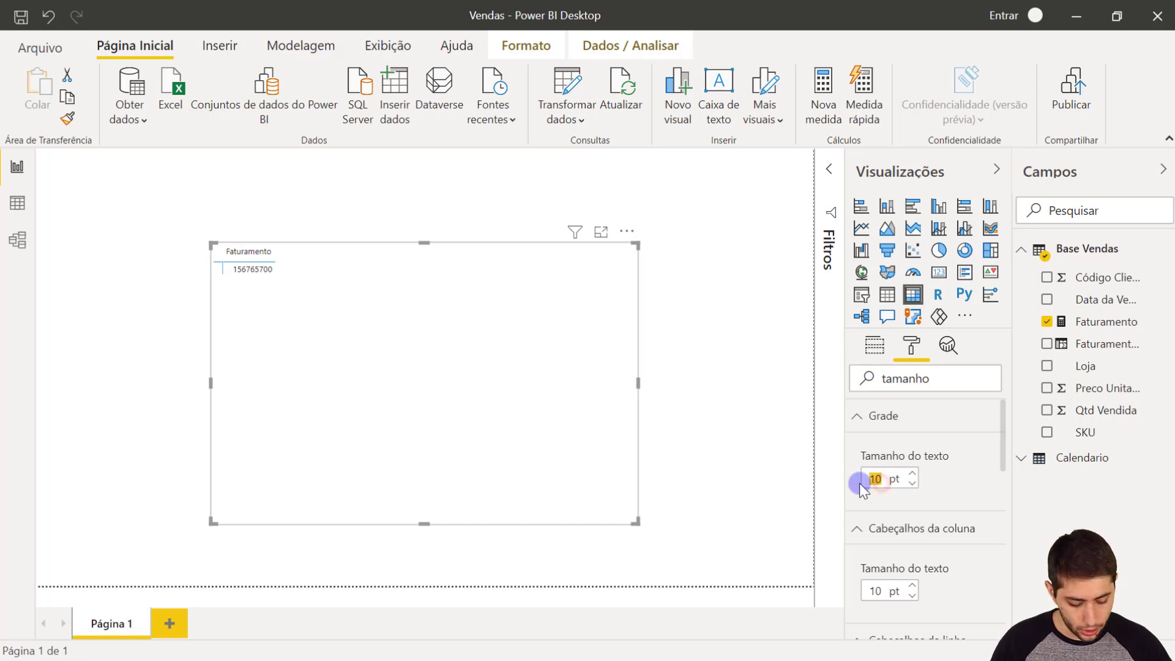
{"action": "type", "text": "22"}
{"action": "key", "text": "Return"}
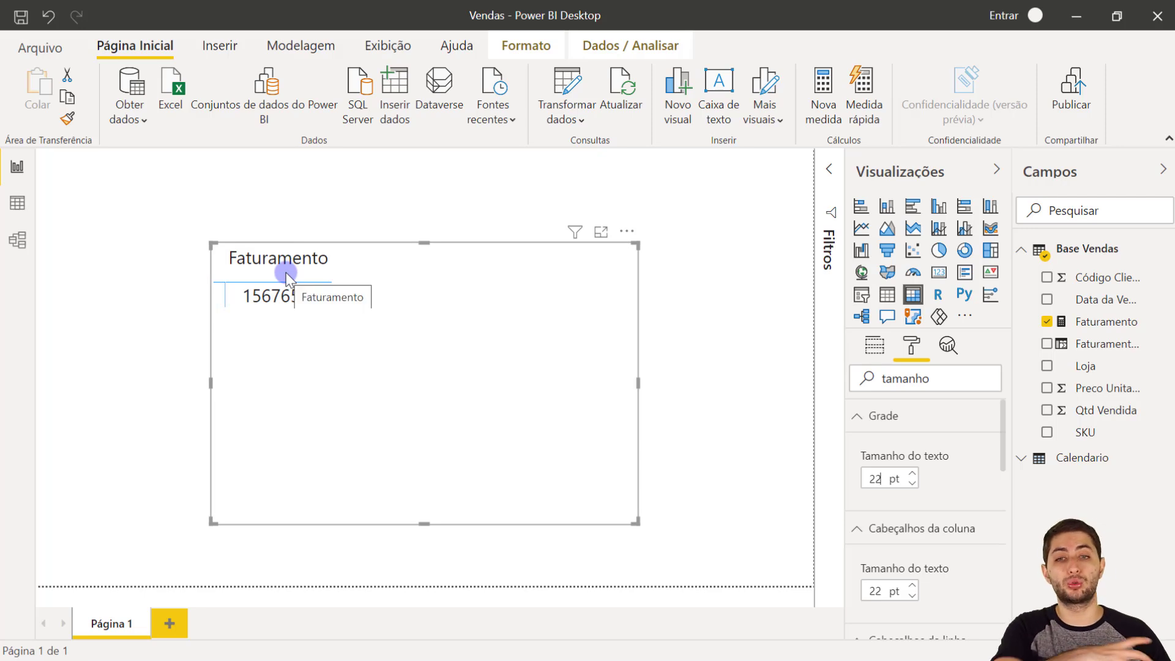
{"action": "left_click", "coordinate": [245, 288]}
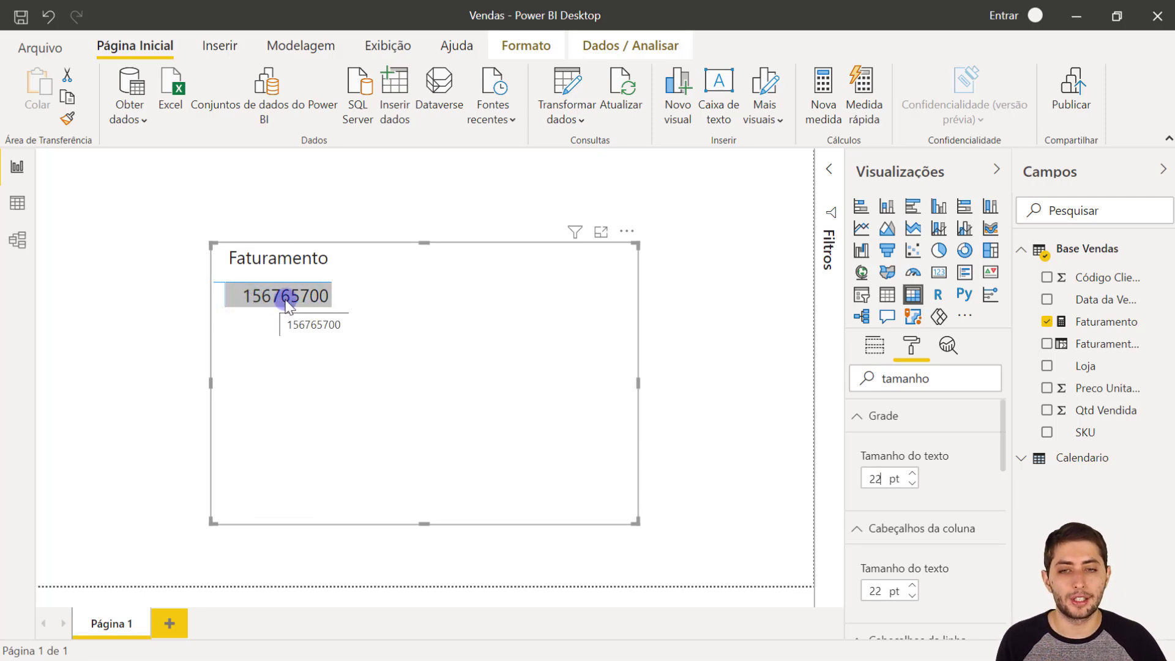
{"action": "left_click", "coordinate": [293, 336]}
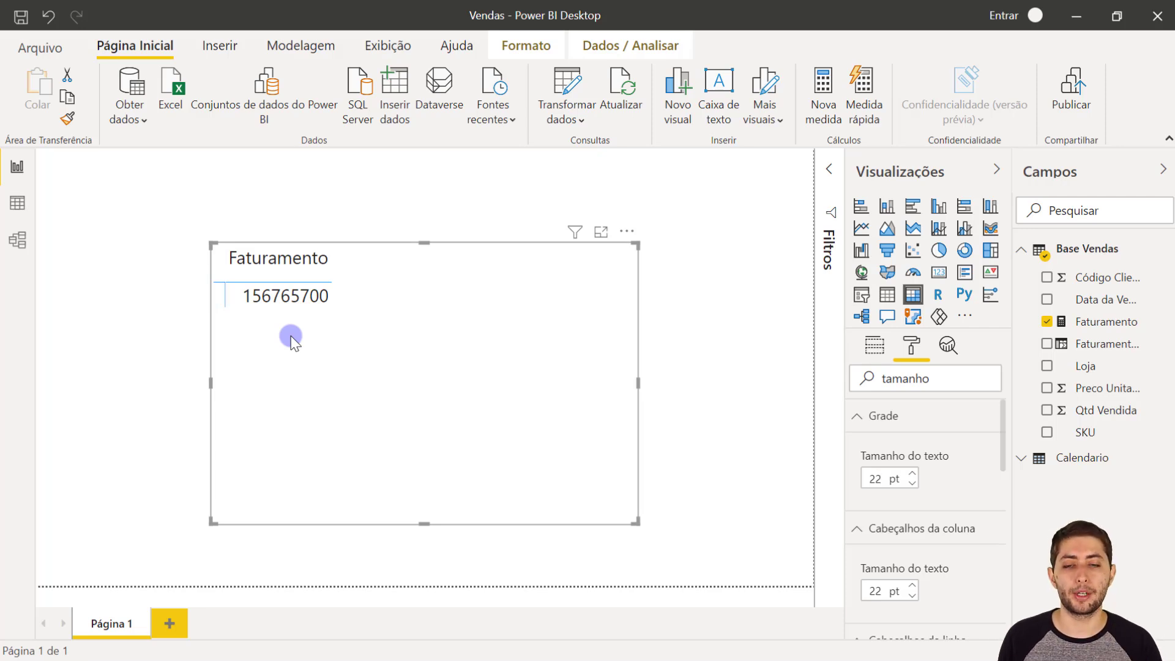
{"action": "left_click", "coordinate": [880, 345]}
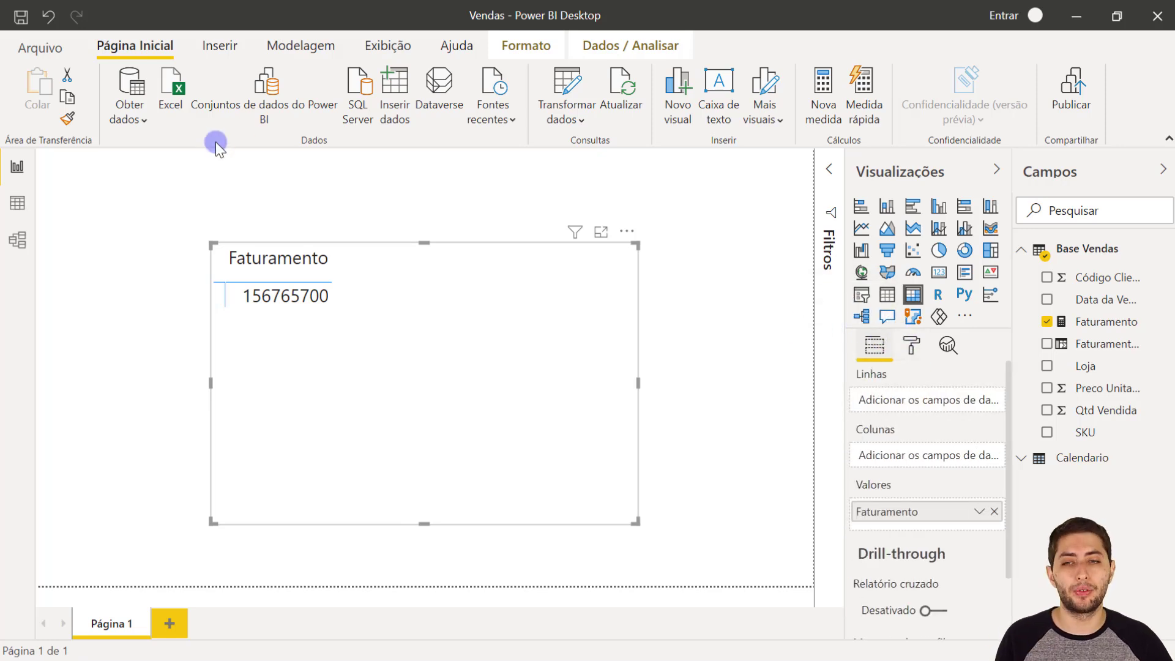
- Review the Calendario table's dates and check the formula of its Mes column
{"action": "left_click", "coordinate": [18, 207]}
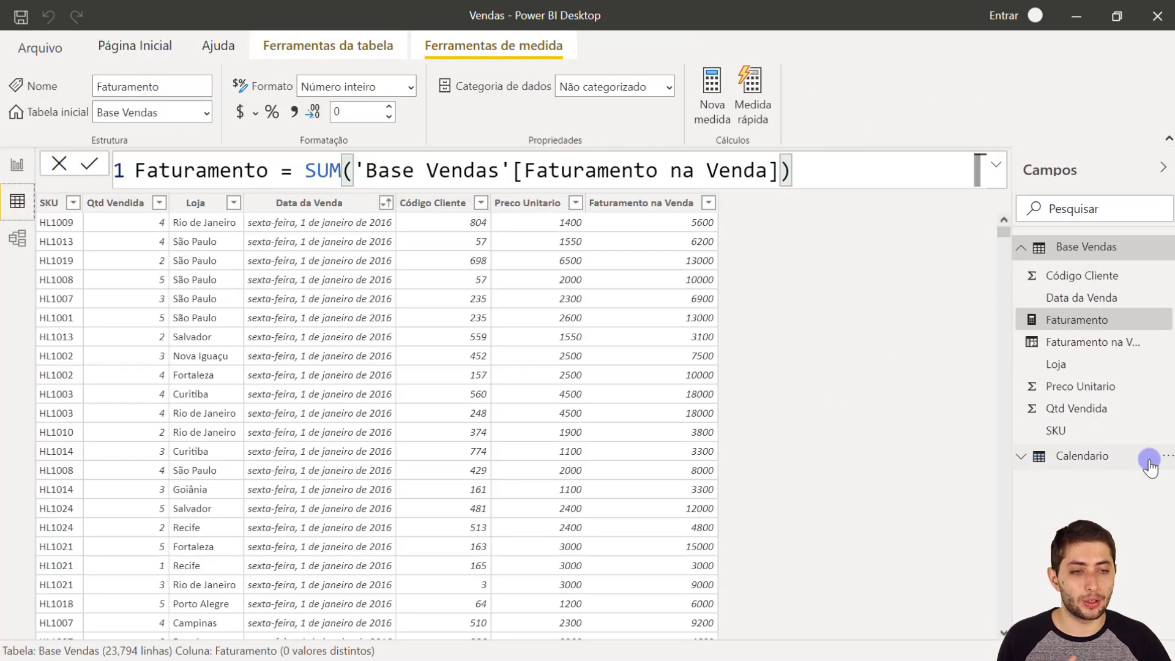
{"action": "left_click", "coordinate": [1074, 466]}
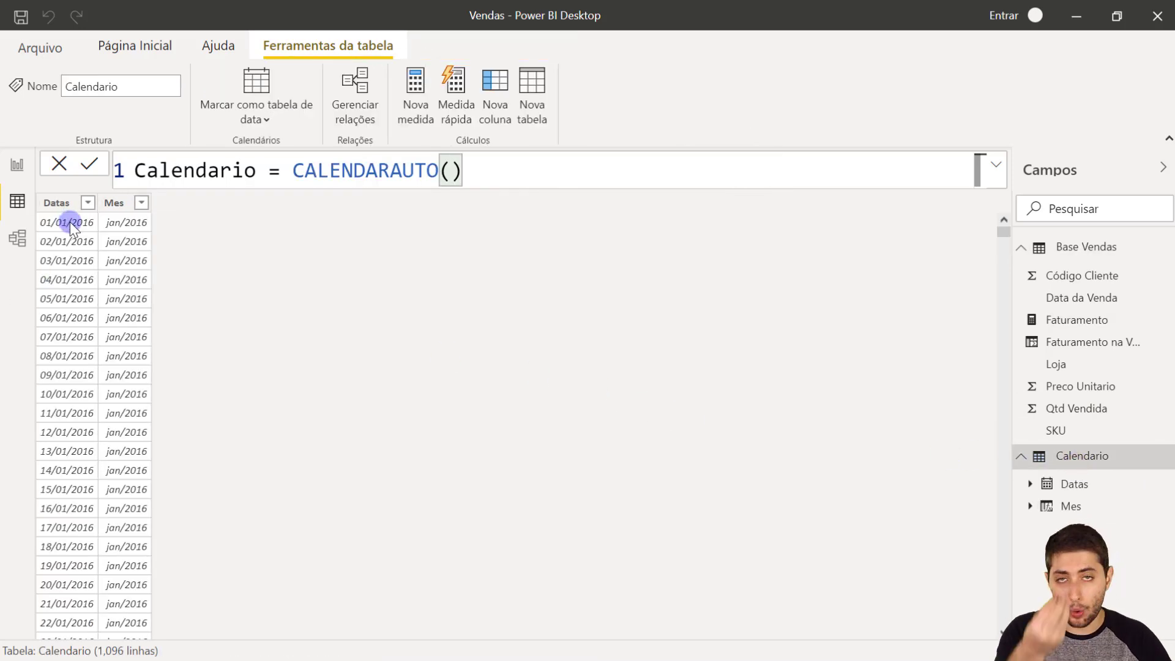
{"action": "scroll", "coordinate": [89, 308], "scroll_direction": "down", "scroll_amount": 2}
{"action": "scroll", "coordinate": [89, 307], "scroll_direction": "up", "scroll_amount": 2}
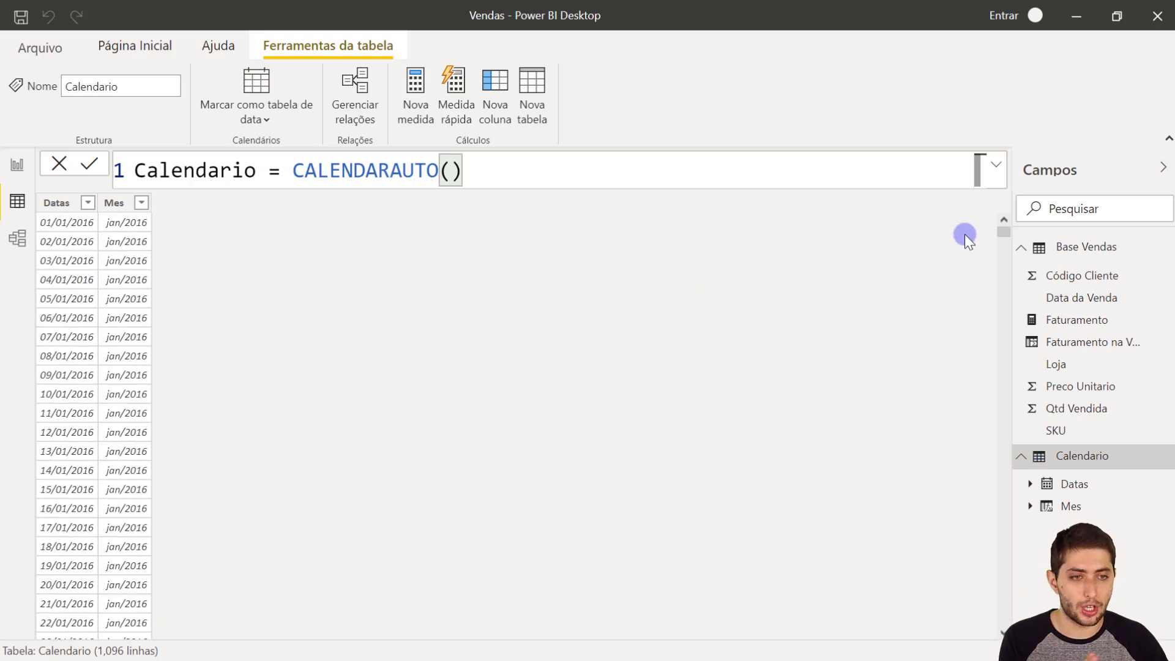
{"action": "mouse_move", "coordinate": [1002, 233]}
{"action": "left_mouse_down"}
{"action": "mouse_move", "coordinate": [1004, 613]}
{"action": "mouse_move", "coordinate": [998, 231]}
{"action": "left_mouse_up"}
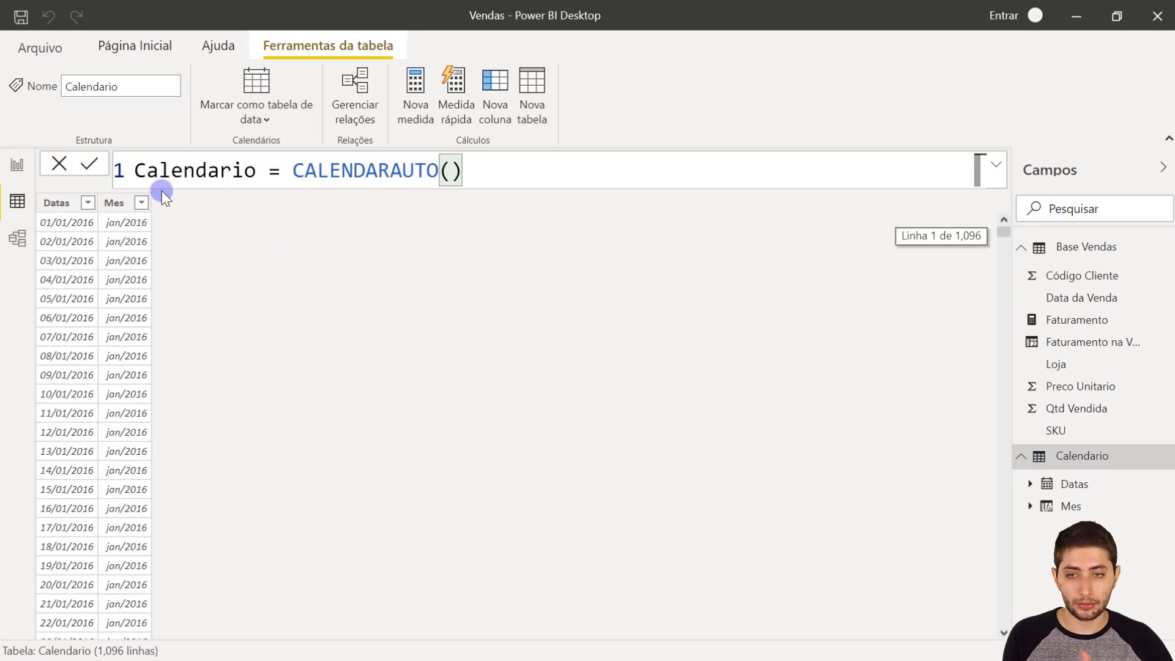
{"action": "left_click", "coordinate": [123, 208]}
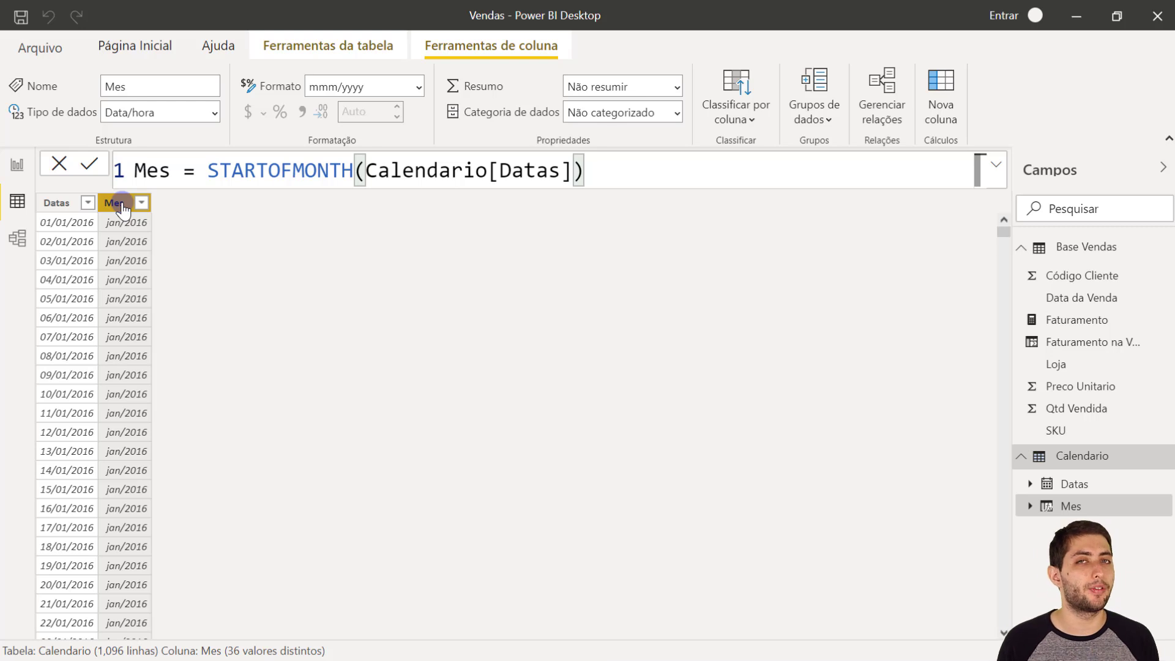
- Add the Mes field from Calendario to the matrix rows on the report page and shift the matrix right and slightly down
{"action": "left_click", "coordinate": [17, 164]}
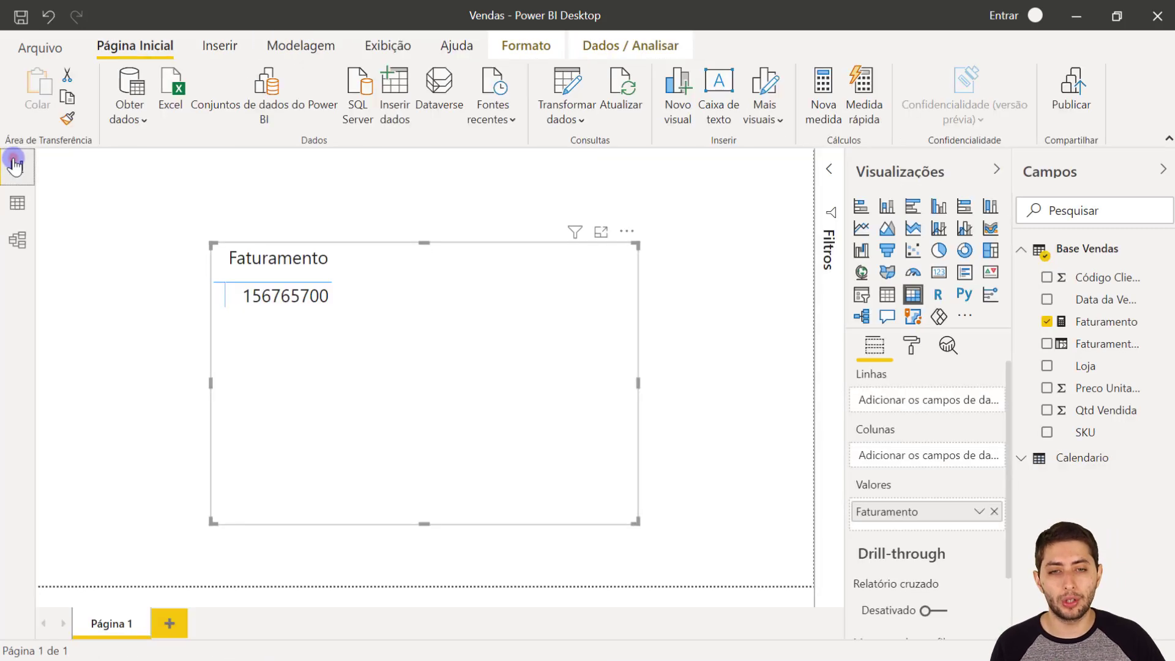
{"action": "left_click", "coordinate": [1059, 463]}
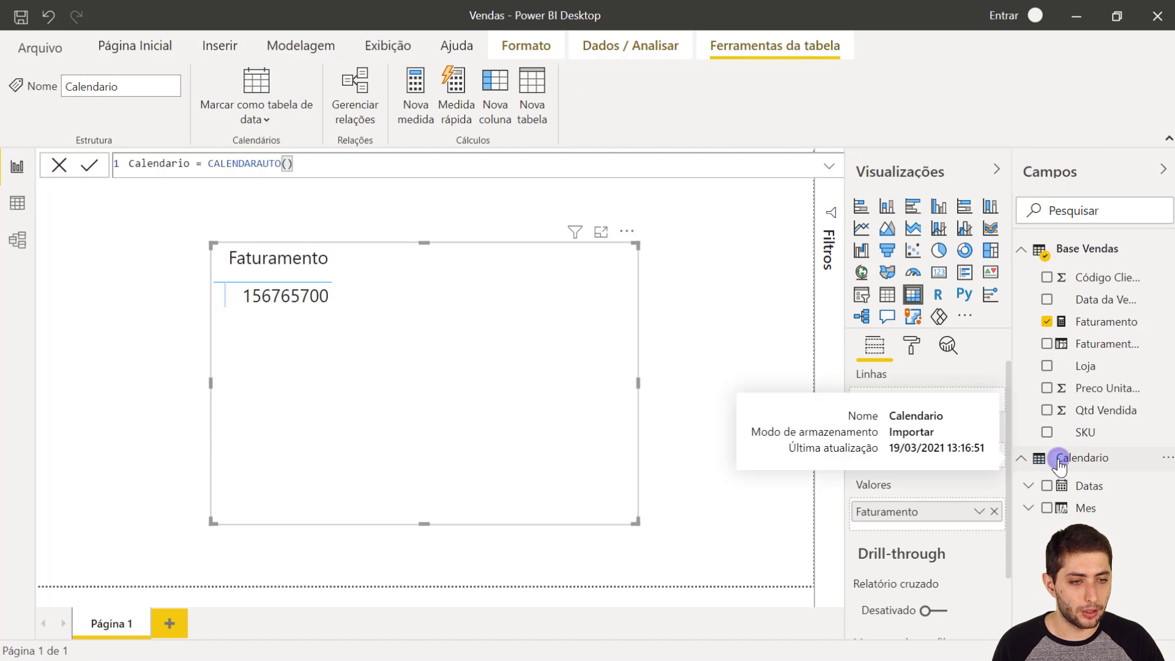
{"action": "left_click", "coordinate": [1088, 508]}
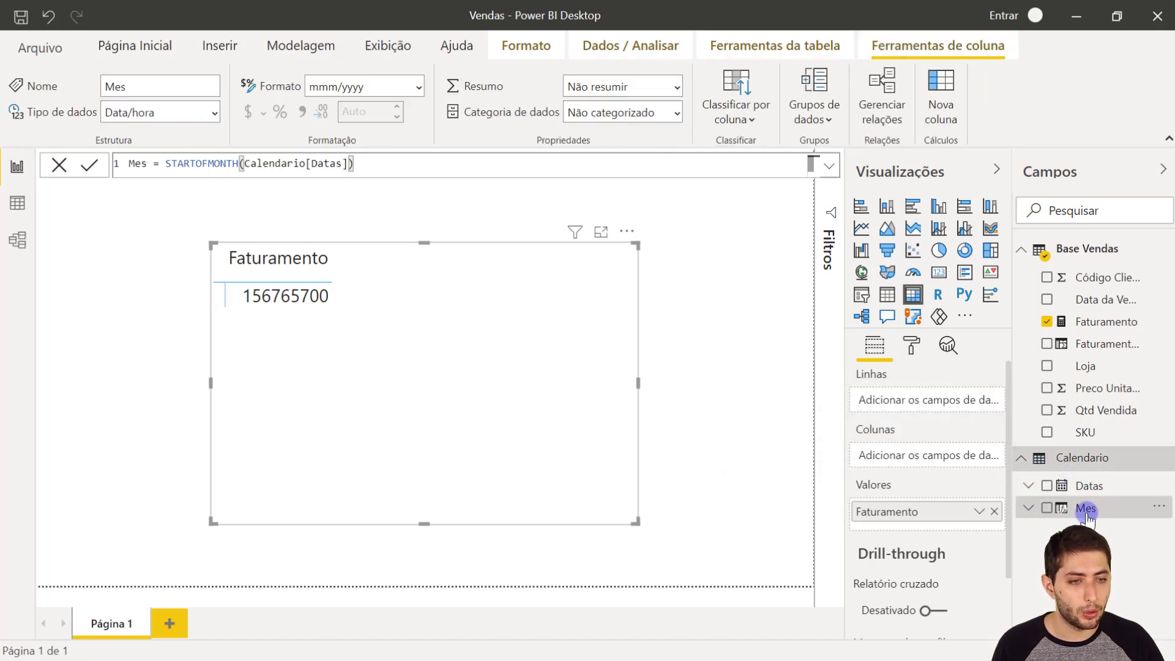
{"action": "left_click_drag", "start_coordinate": [1084, 511], "coordinate": [936, 406]}
{"action": "left_click_drag", "start_coordinate": [595, 434], "coordinate": [713, 469]}
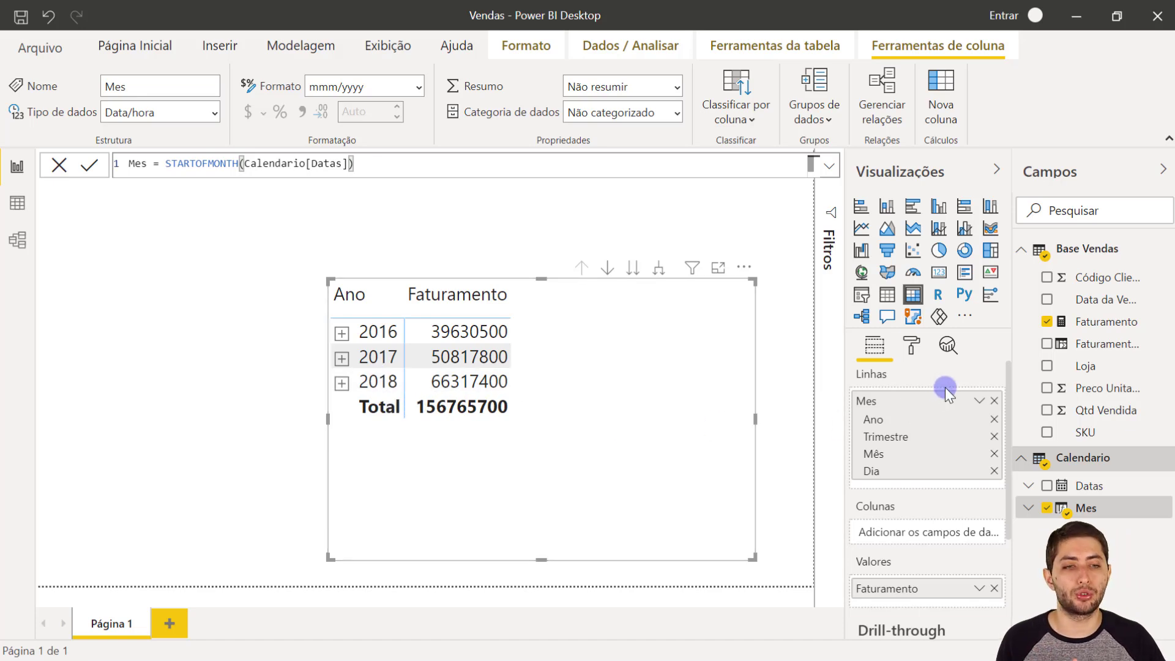
- Change the matrix row field from the date hierarchy to plain Mes and enlarge the matrix toward its upper-left corner
{"action": "left_click", "coordinate": [980, 402]}
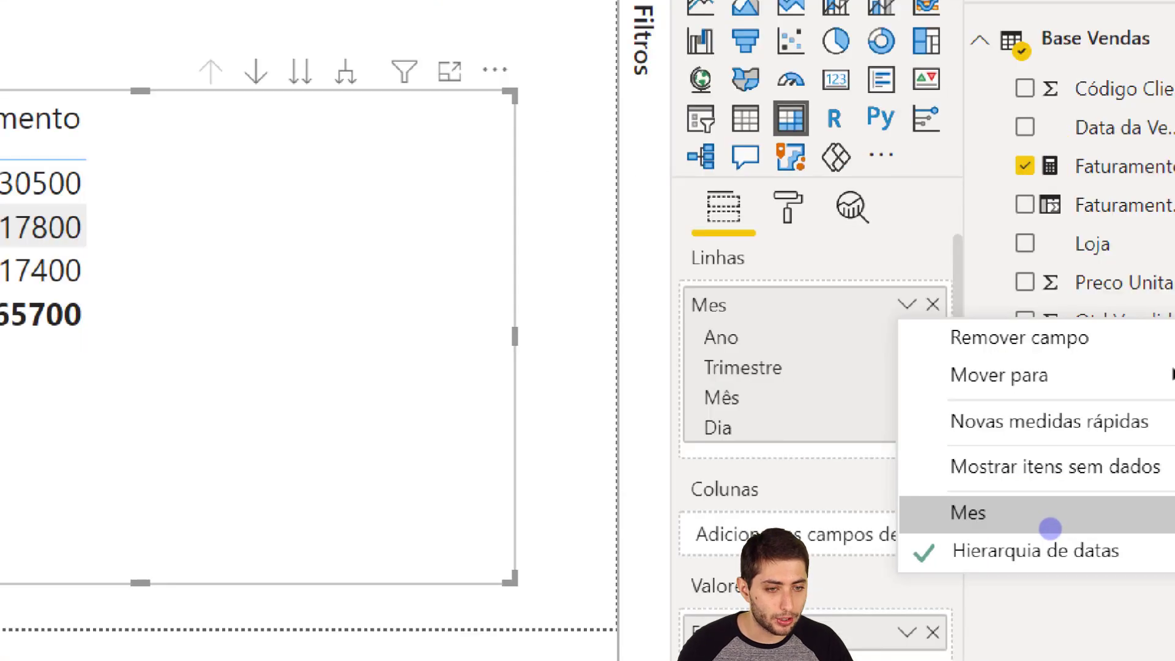
{"action": "left_click_drag", "start_coordinate": [906, 561], "coordinate": [794, 608]}
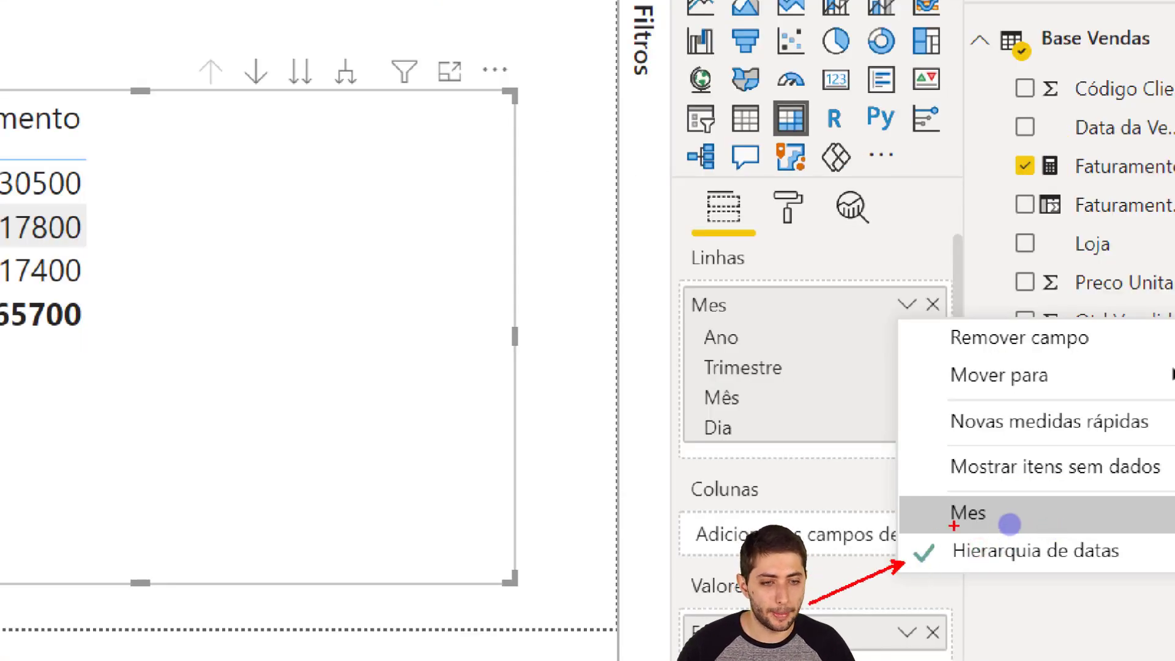
{"action": "left_click_drag", "start_coordinate": [906, 513], "coordinate": [852, 528]}
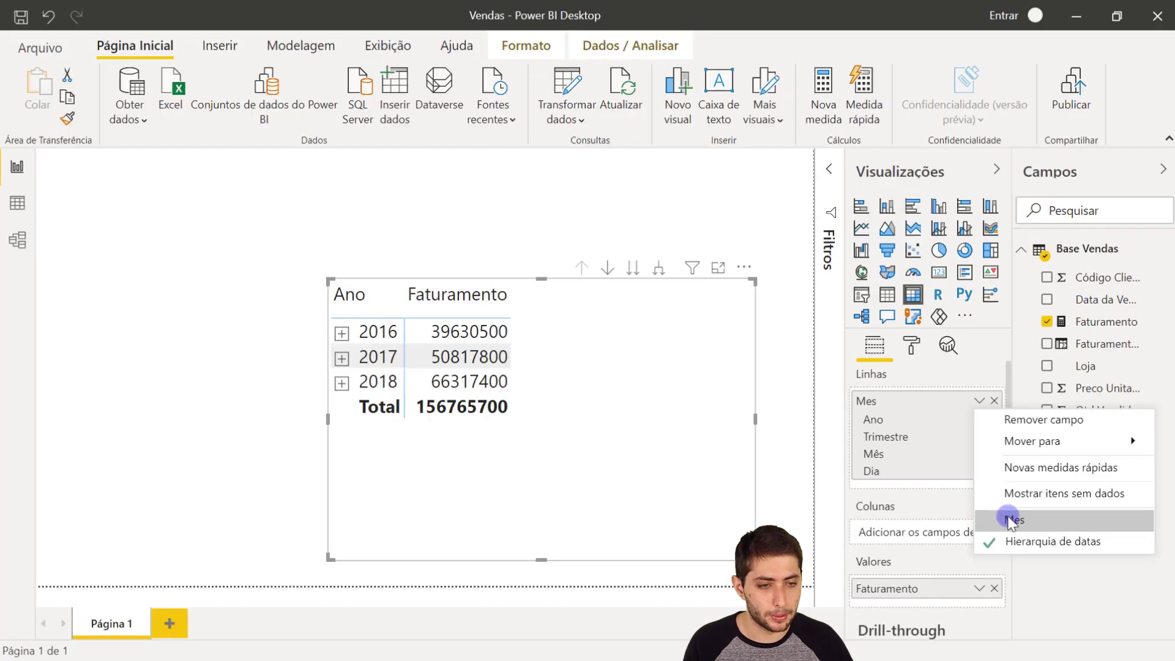
{"action": "left_click", "coordinate": [968, 513]}
{"action": "left_click_drag", "start_coordinate": [330, 280], "coordinate": [215, 178]}
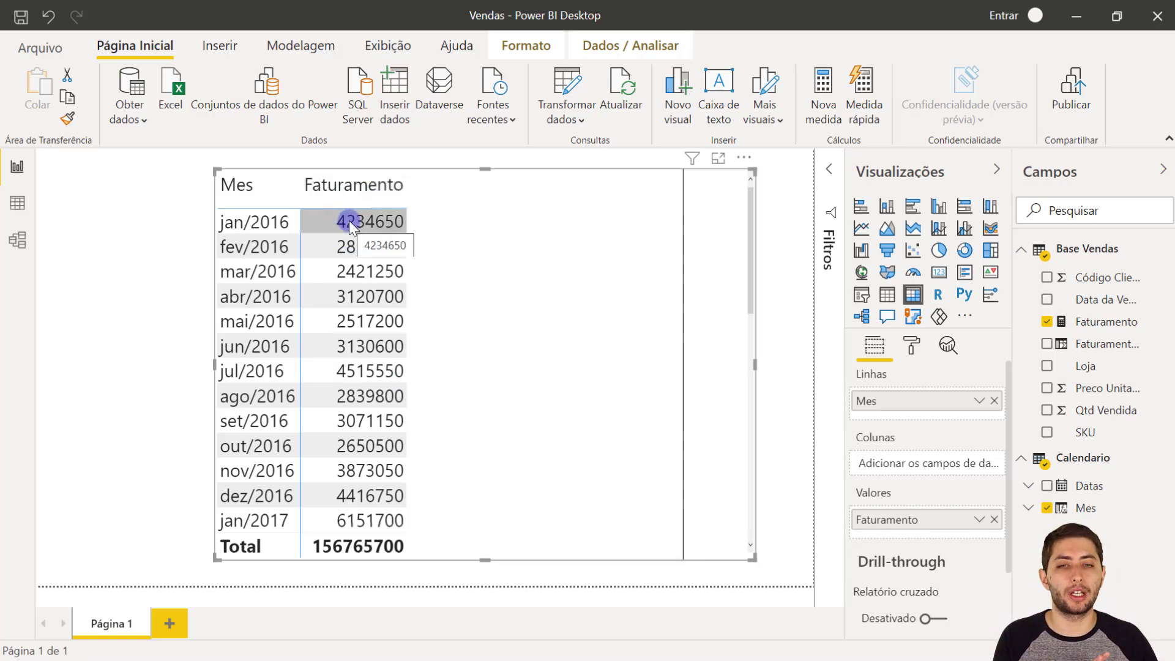
- Format the Faturamento measure as currency with the R$ Português (Brasil) symbol
{"action": "left_click", "coordinate": [1105, 324]}
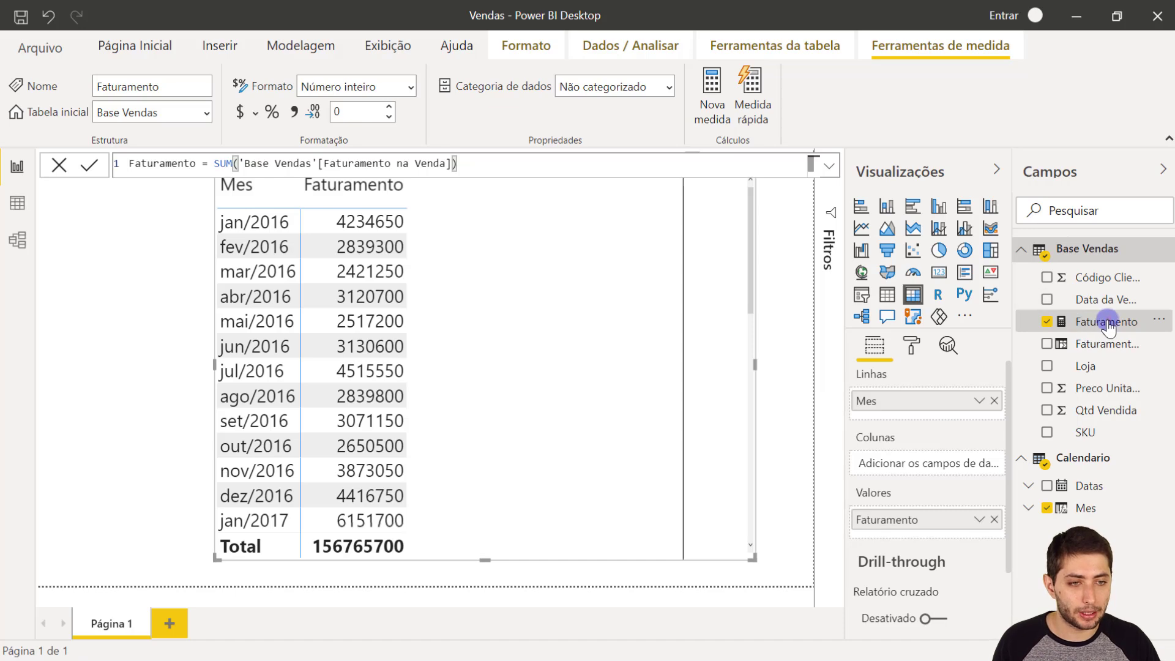
{"action": "left_click", "coordinate": [255, 112]}
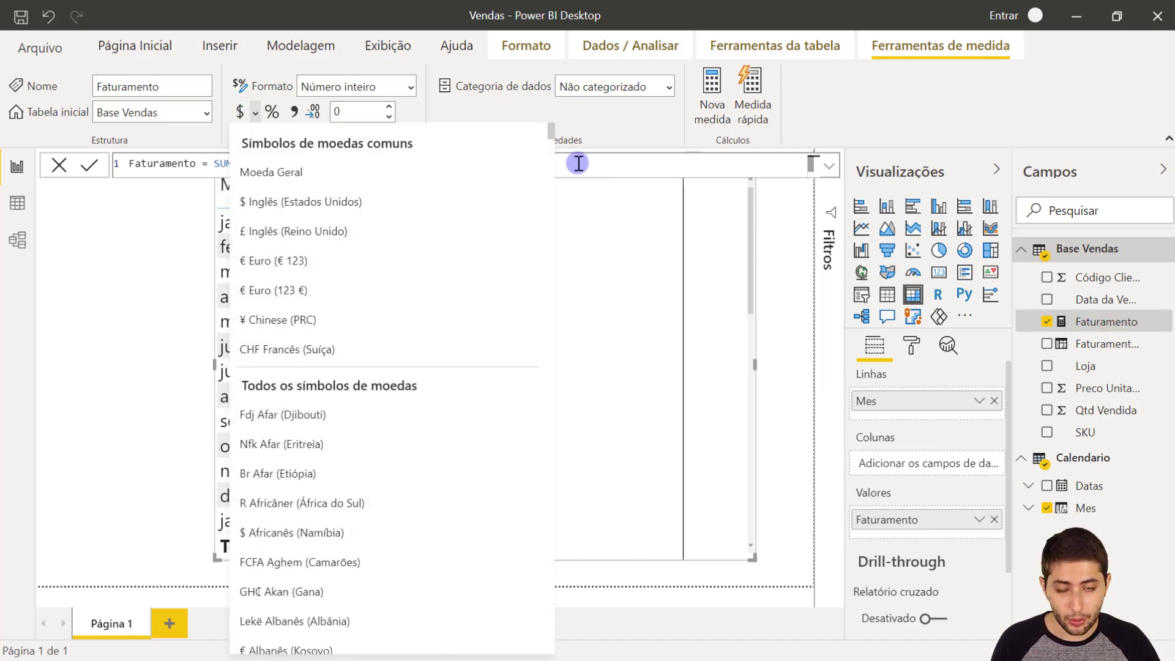
{"action": "left_click_drag", "start_coordinate": [549, 130], "coordinate": [582, 565]}
{"action": "scroll", "coordinate": [476, 428], "scroll_direction": "up", "scroll_amount": 18}
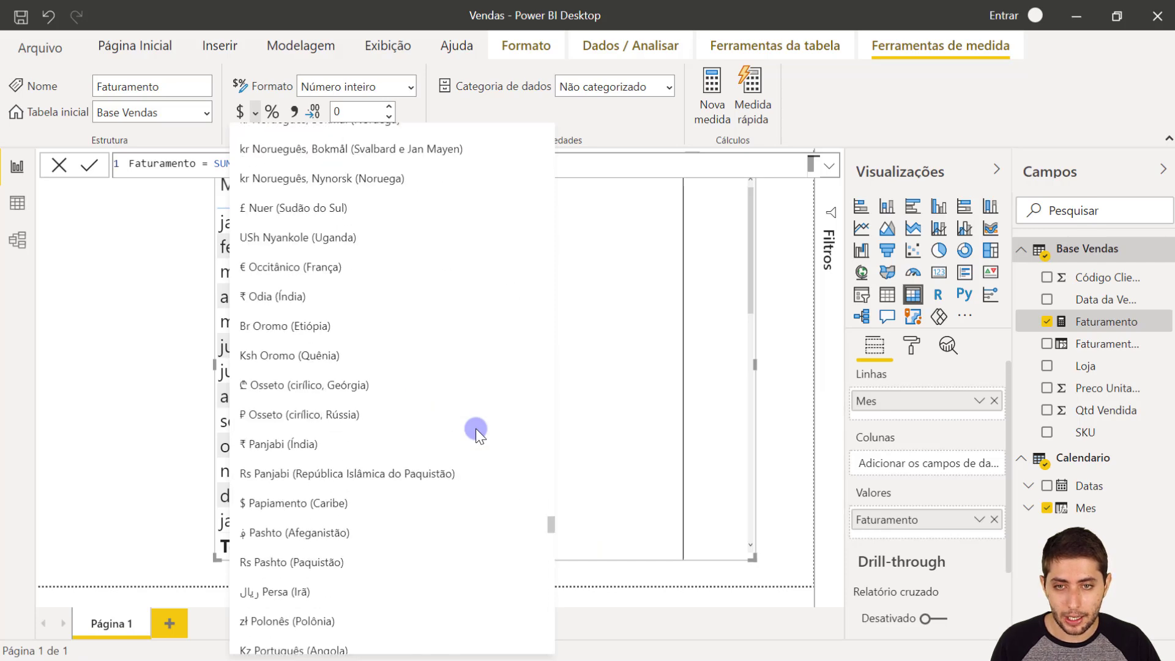
{"action": "scroll", "coordinate": [404, 379], "scroll_direction": "down", "scroll_amount": 7}
{"action": "scroll", "coordinate": [322, 311], "scroll_direction": "up", "scroll_amount": 2}
{"action": "scroll", "coordinate": [319, 309], "scroll_direction": "down", "scroll_amount": 2}
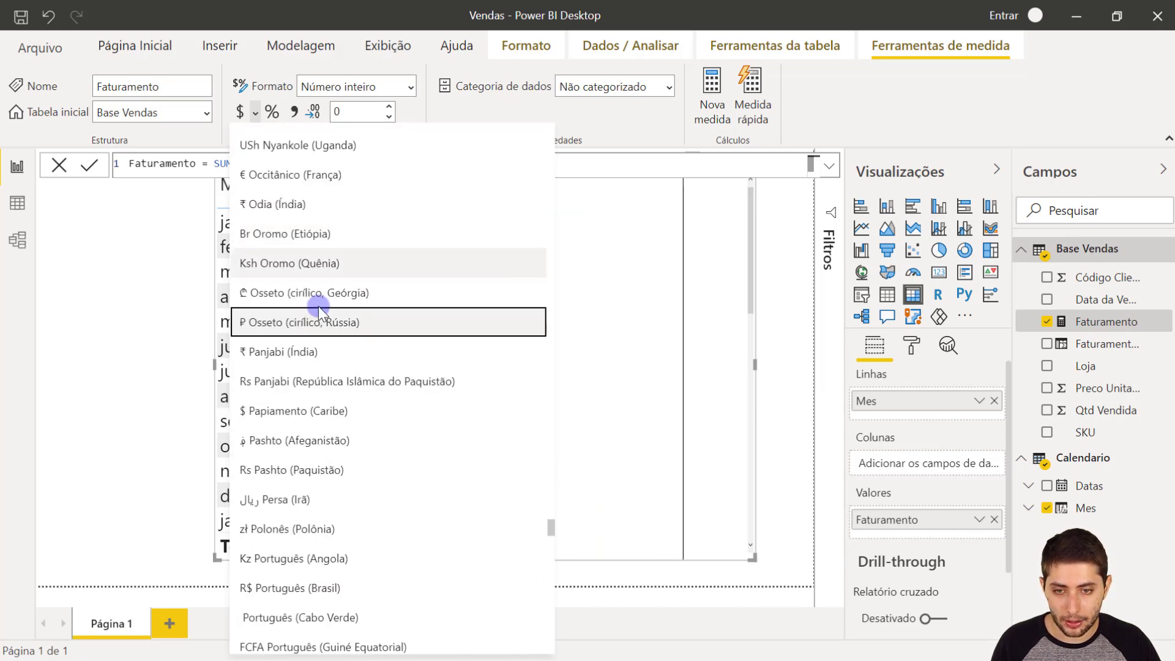
{"action": "scroll", "coordinate": [282, 423], "scroll_direction": "down", "scroll_amount": 2}
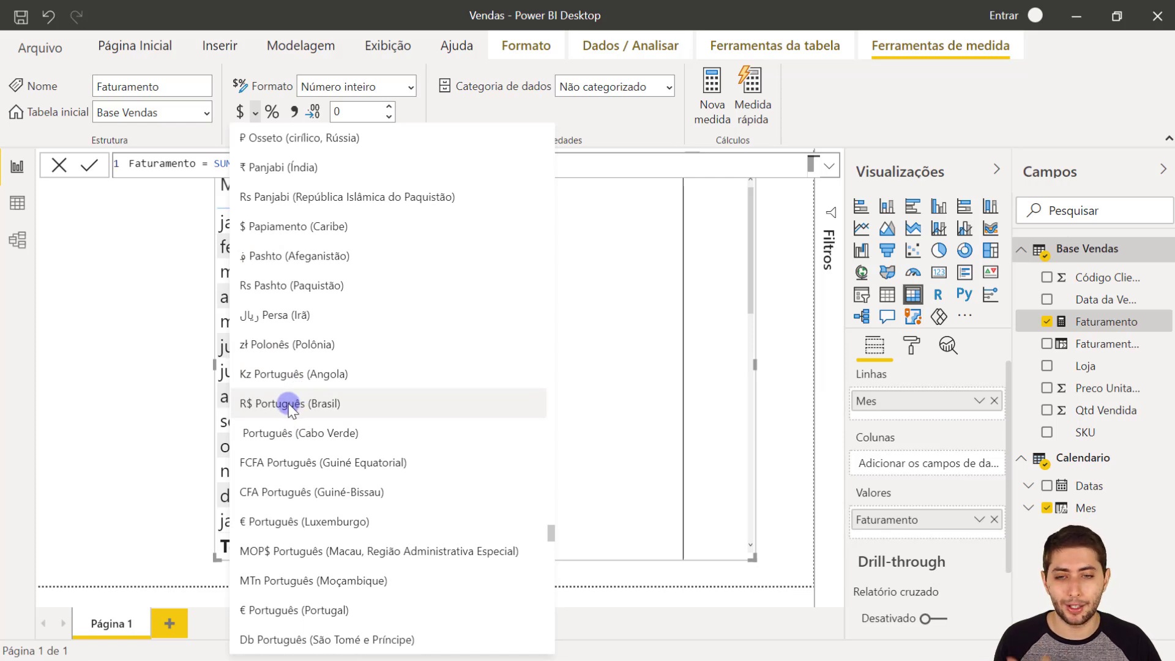
{"action": "left_click", "coordinate": [287, 404]}
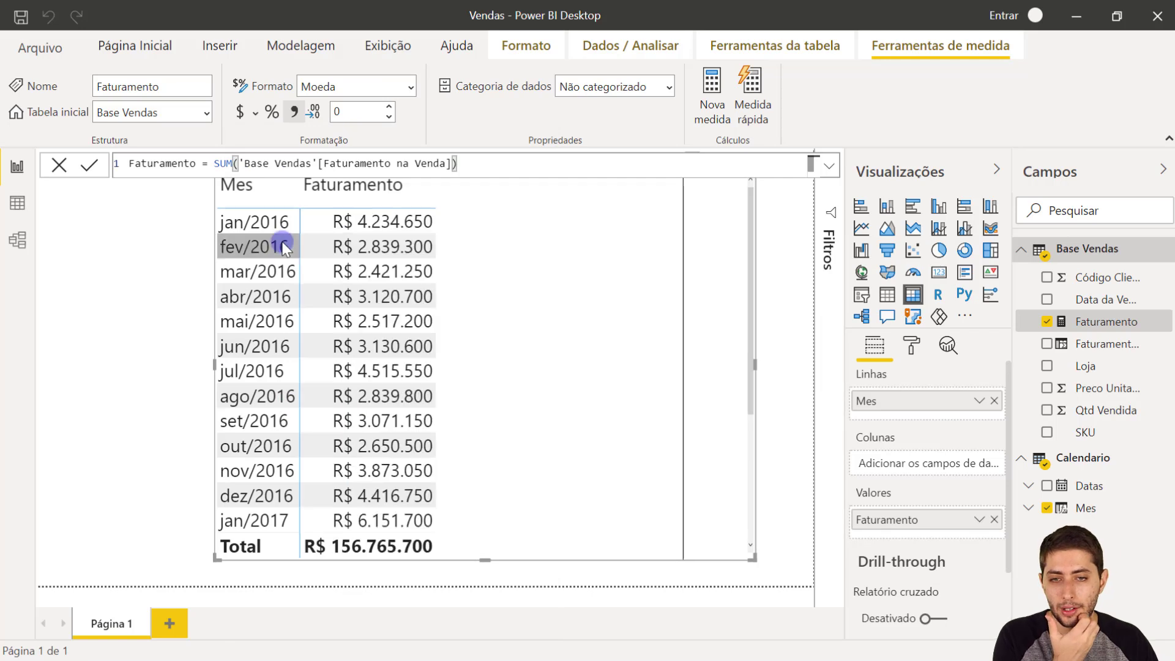
{"action": "left_click_drag", "start_coordinate": [490, 263], "coordinate": [487, 266]}
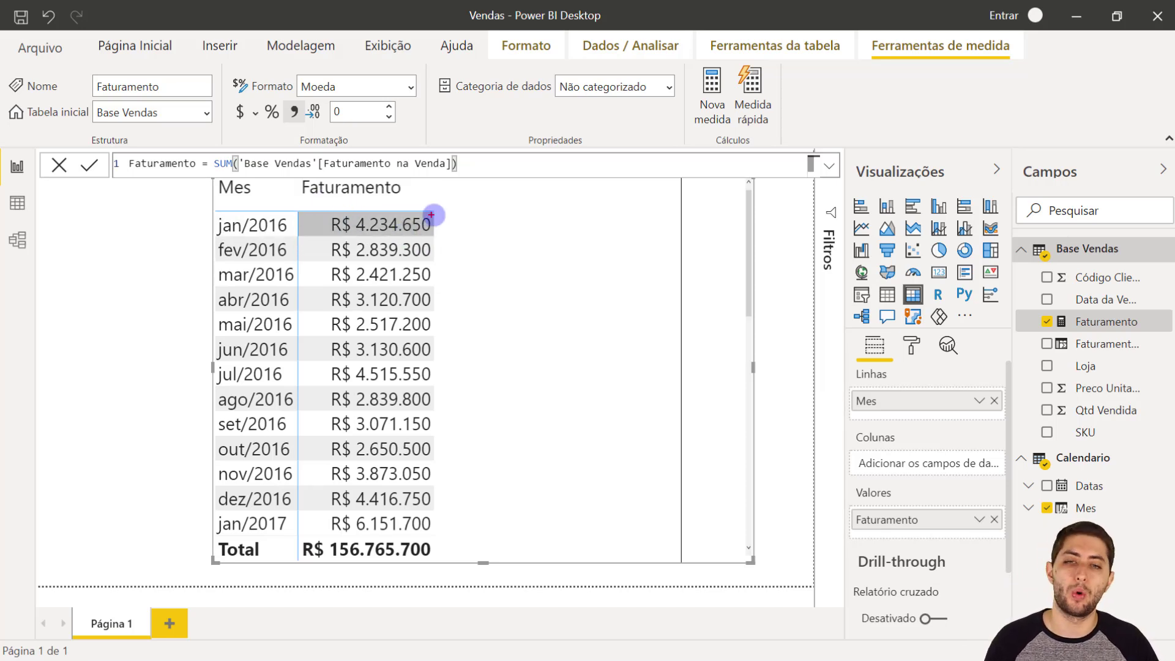
{"action": "mouse_move", "coordinate": [301, 207]}
{"action": "left_mouse_down"}
{"action": "mouse_move", "coordinate": [343, 237]}
{"action": "mouse_move", "coordinate": [432, 265]}
{"action": "left_mouse_up"}
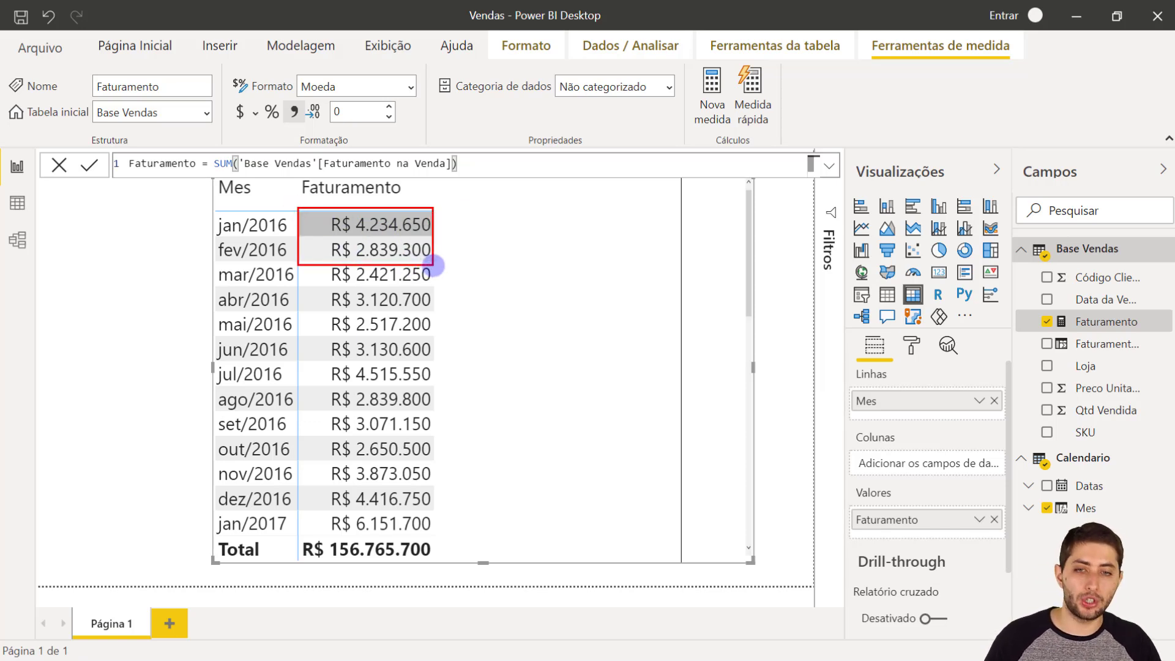
{"action": "key", "text": "e"}
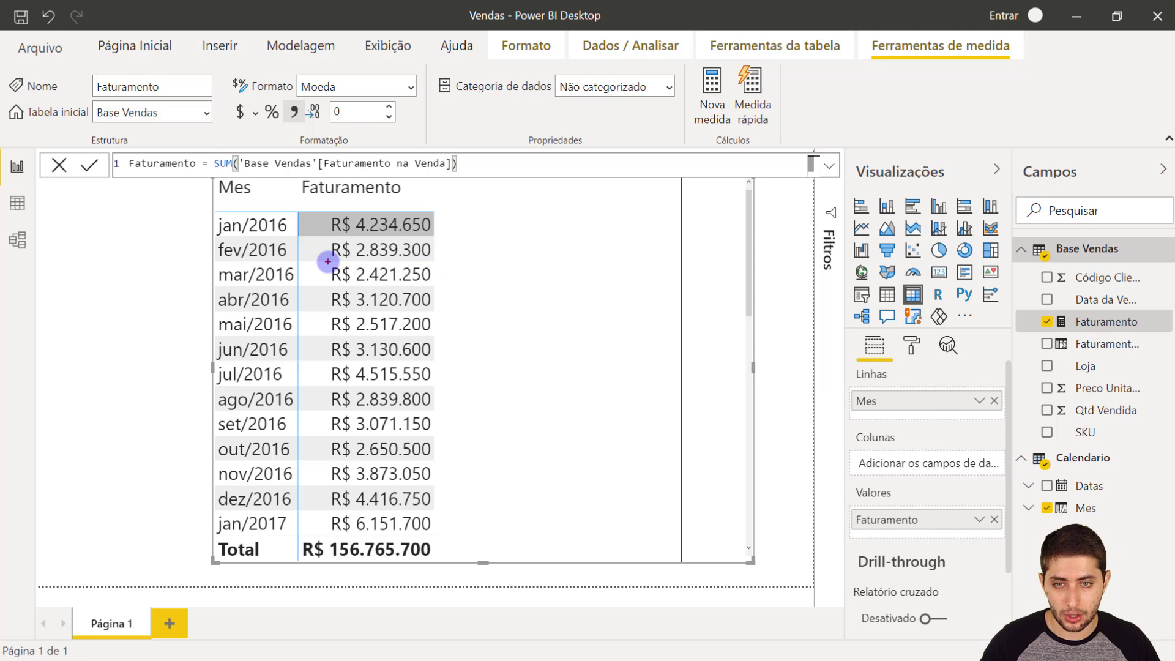
{"action": "mouse_move", "coordinate": [298, 212]}
{"action": "left_mouse_down"}
{"action": "mouse_move", "coordinate": [336, 242]}
{"action": "mouse_move", "coordinate": [444, 285]}
{"action": "left_mouse_up"}
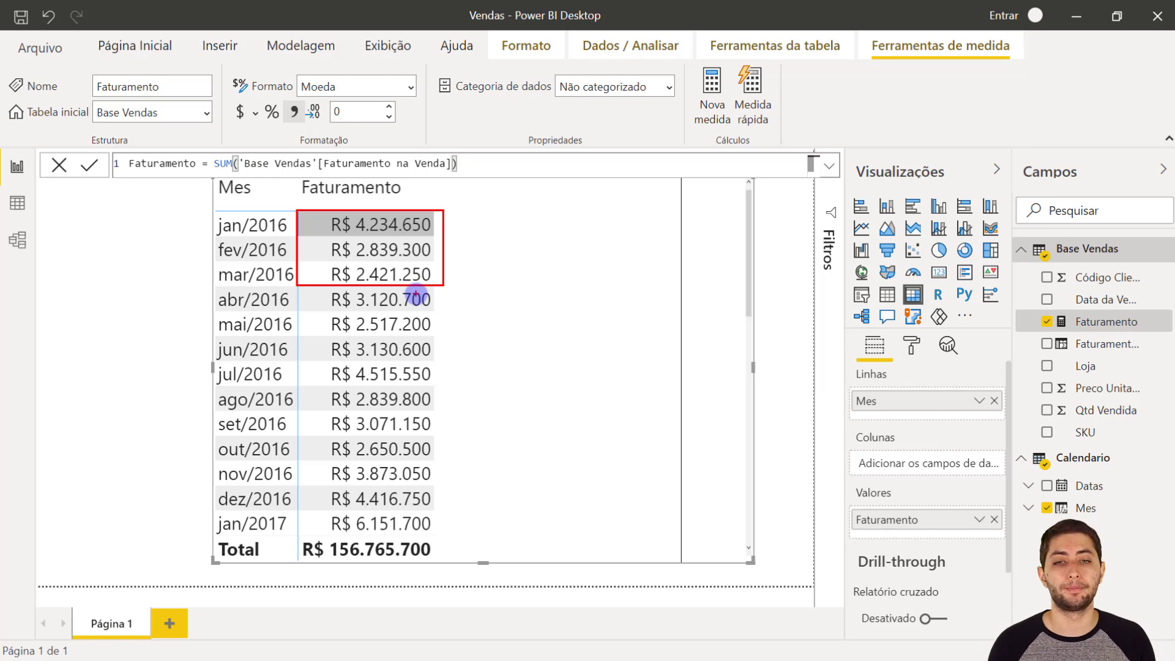
{"action": "left_click", "coordinate": [415, 297]}
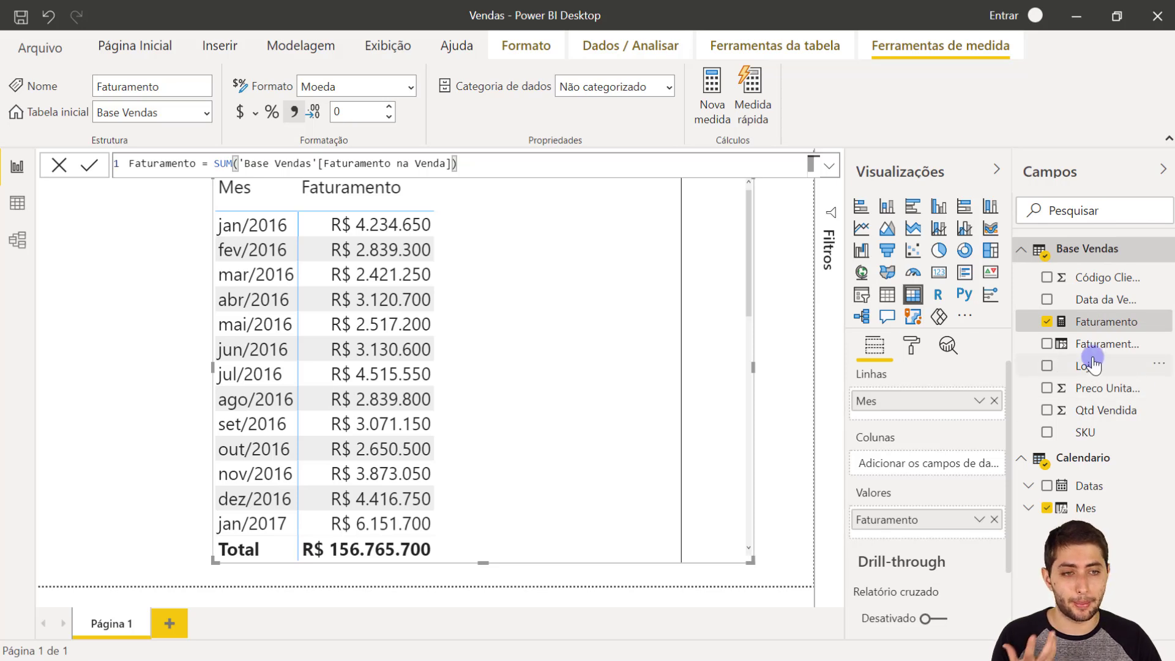
- Create a new measure named Faturamento YTD in the Base Vendas table, ready for its formula
{"action": "right_click", "coordinate": [1083, 321]}
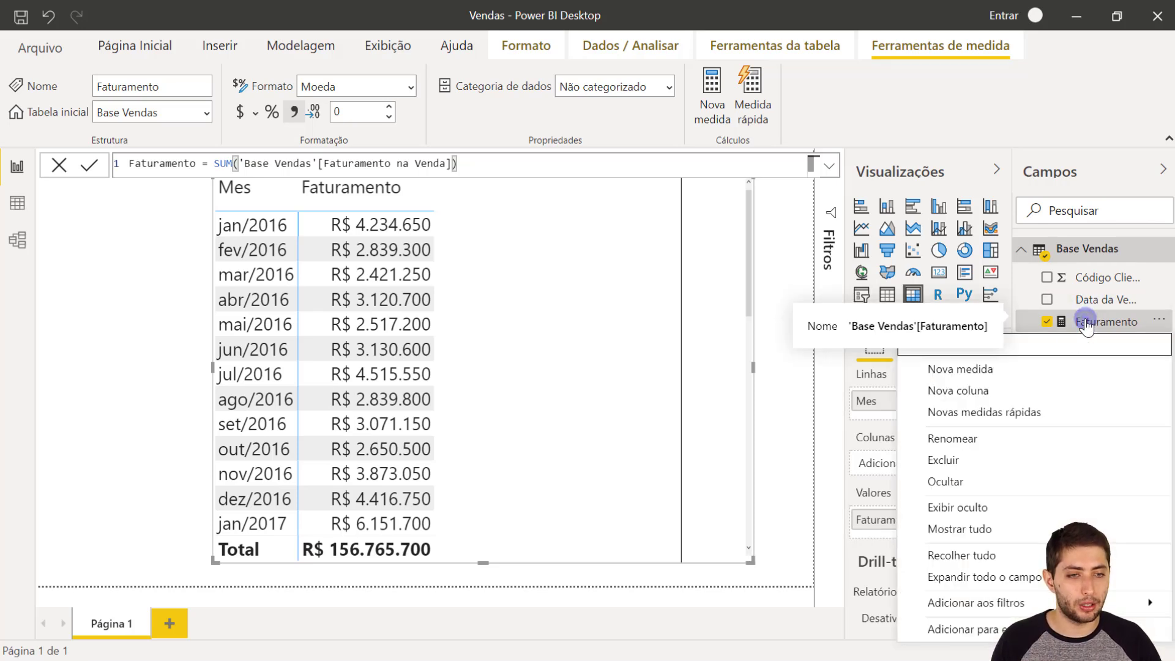
{"action": "left_click", "coordinate": [988, 366]}
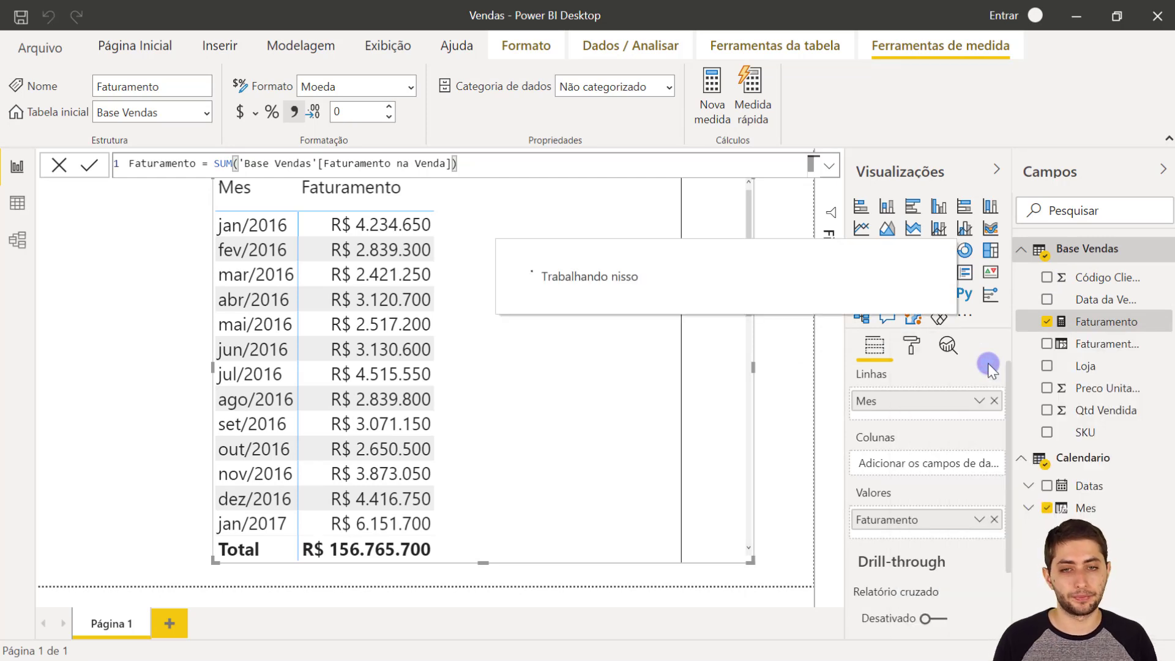
{"action": "scroll", "coordinate": [456, 163], "scroll_direction": "up", "scroll_amount": 7}
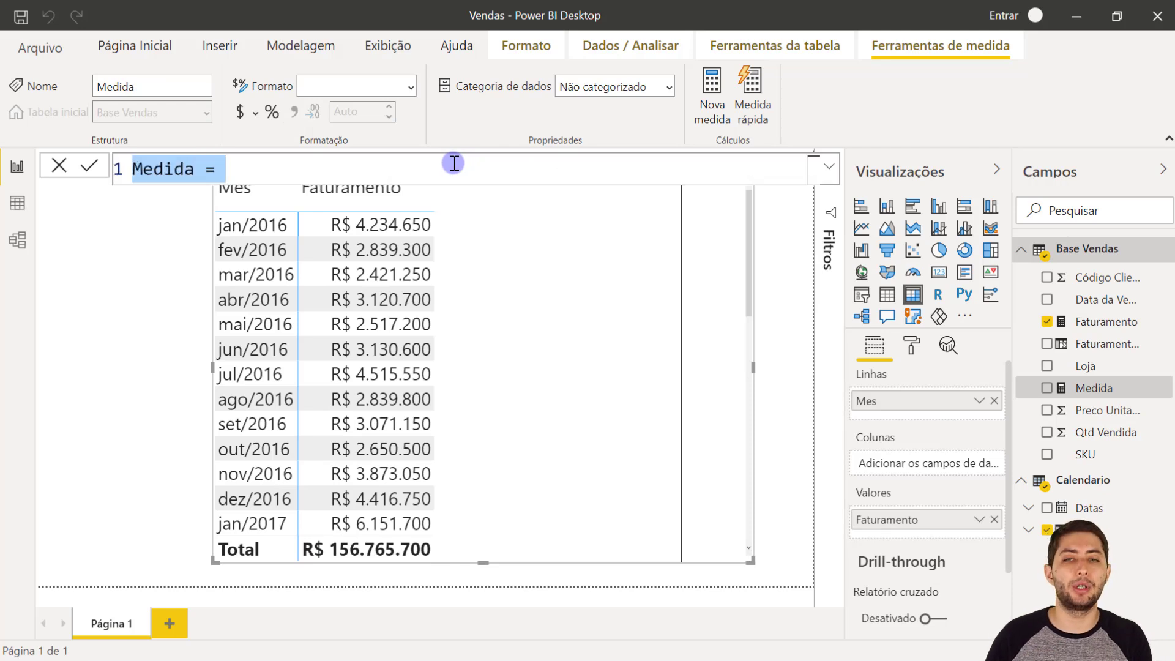
{"action": "type", "text": "Fat"}
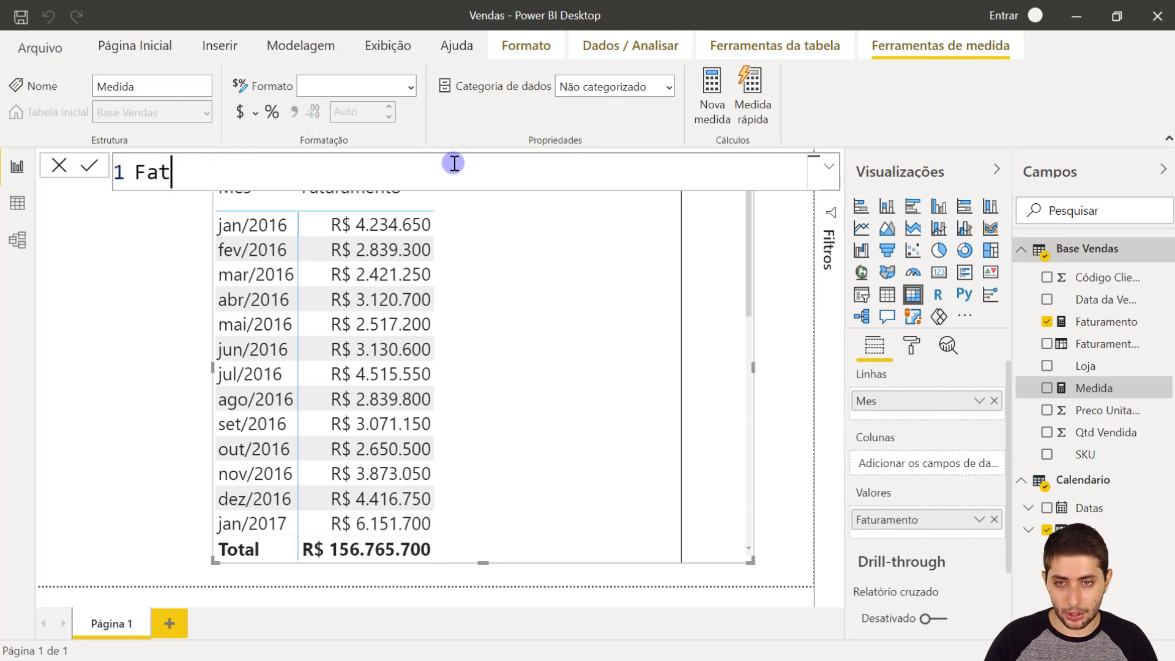
{"action": "type", "text": "uramento"}
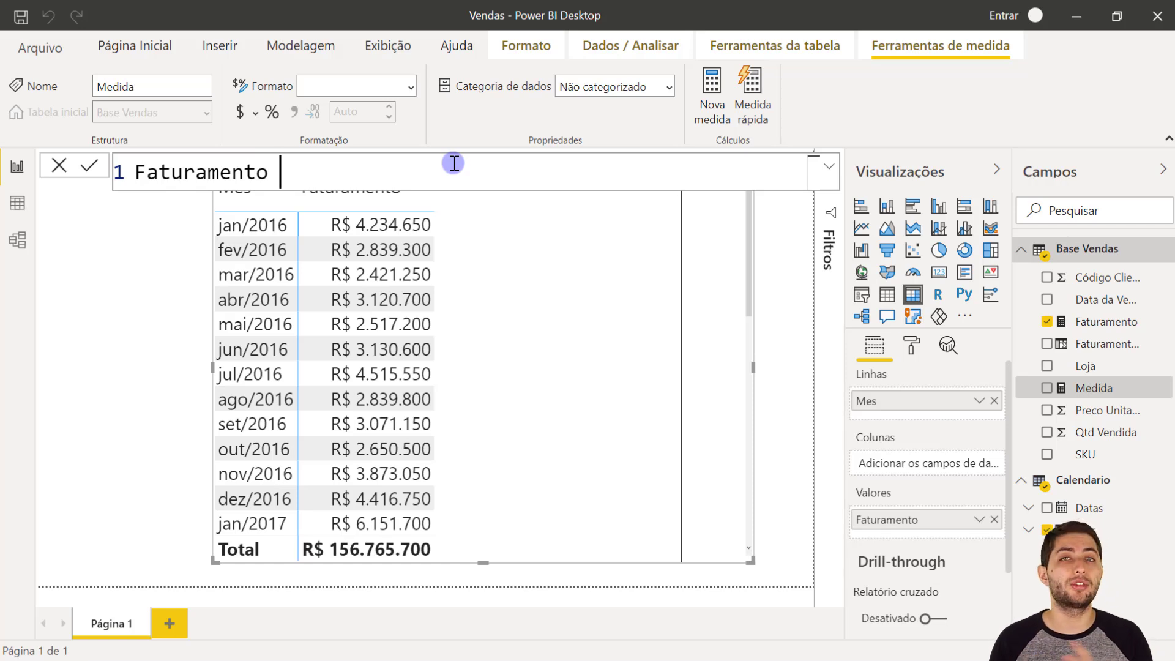
{"action": "type", "text": " Y"}
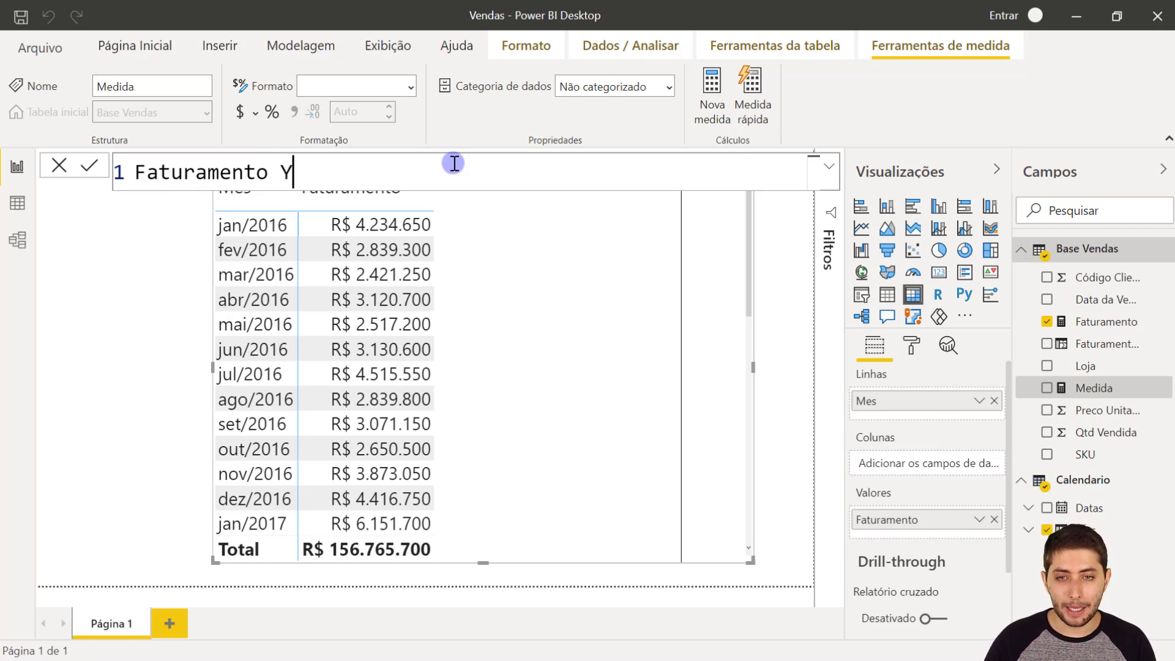
{"action": "type", "text": "TD "}
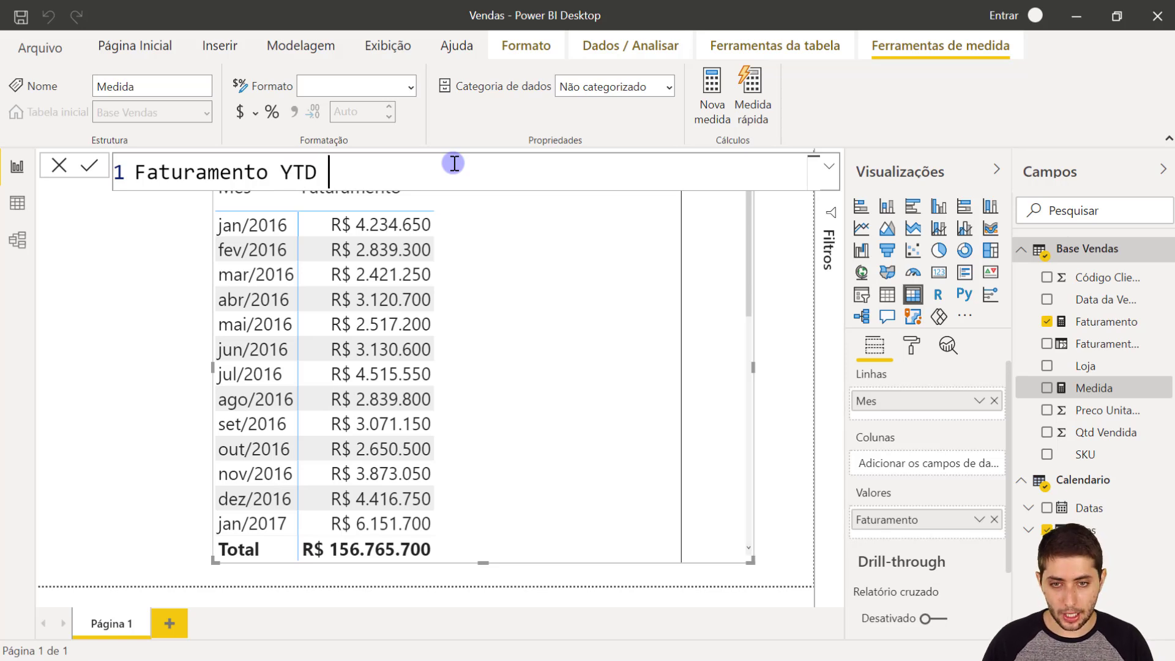
{"action": "type", "text": "Year-To-D"}
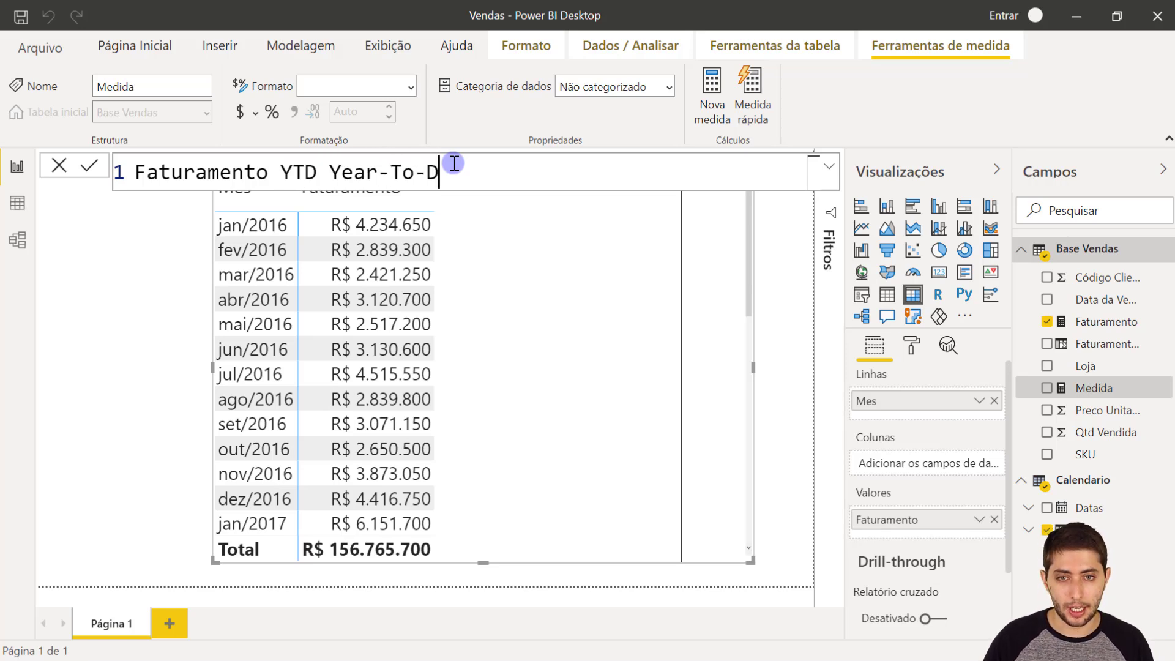
{"action": "type", "text": "ate"}
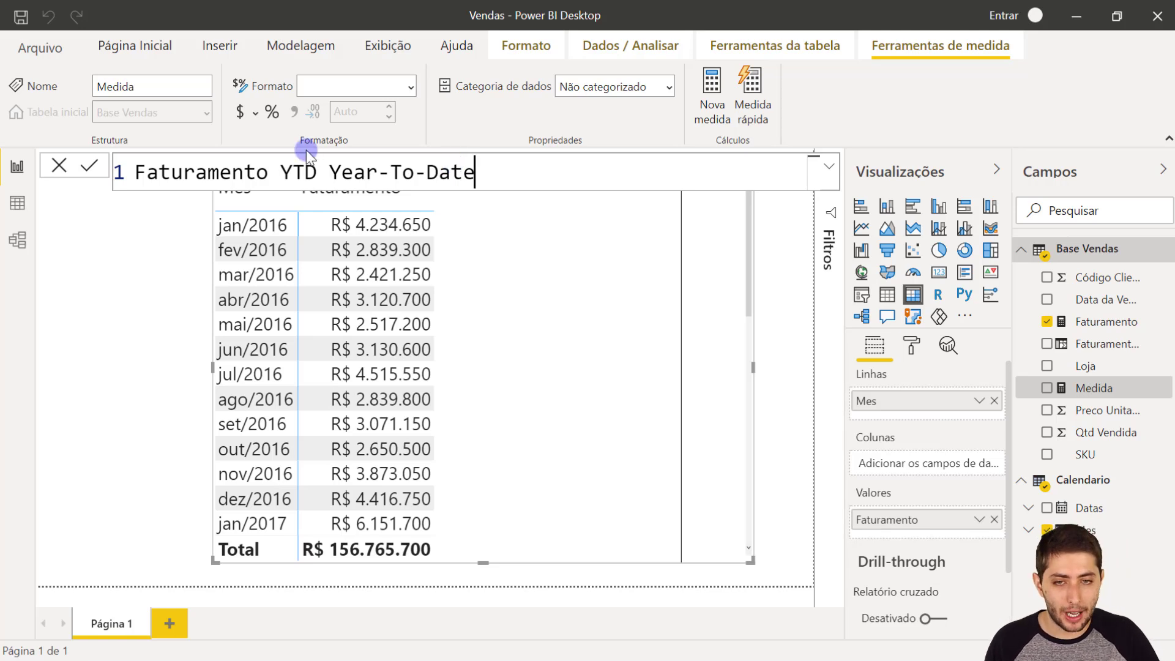
{"action": "left_click_drag", "start_coordinate": [330, 172], "coordinate": [479, 176]}
{"action": "key", "text": "BackSpace"}
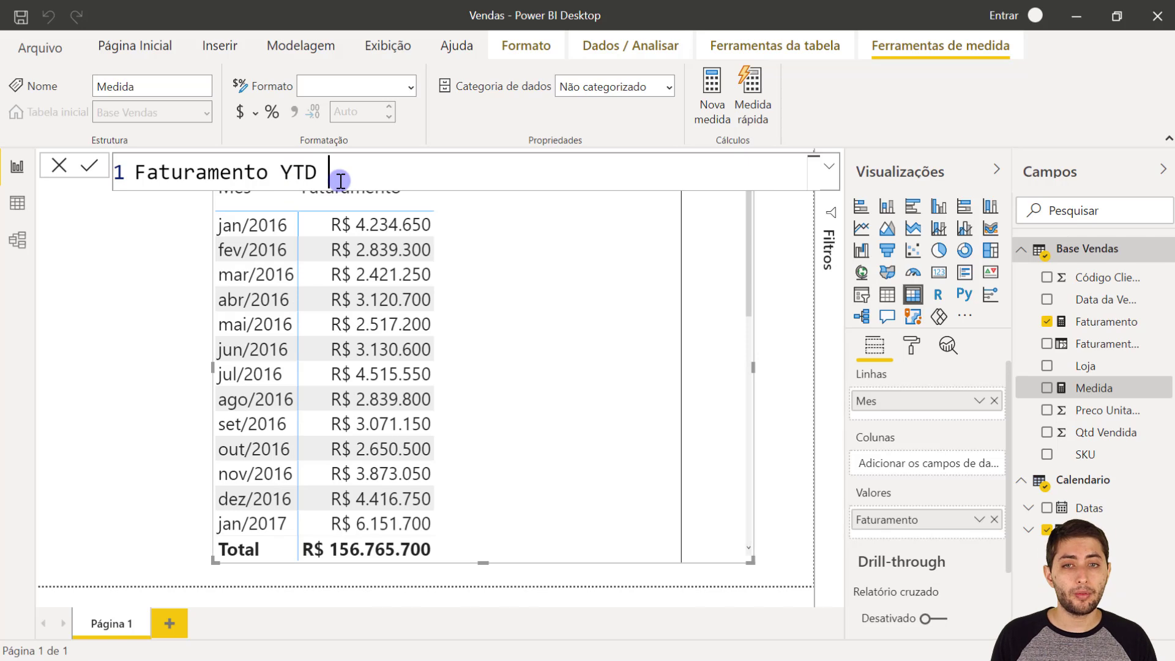
{"action": "type", "text": "="}
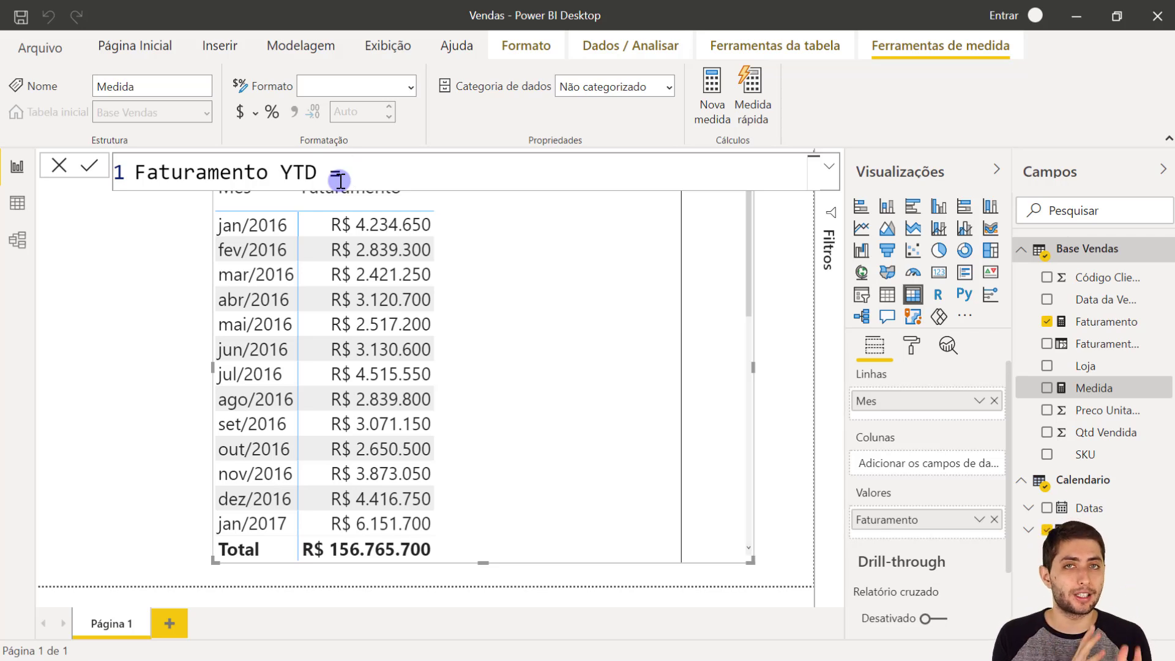
{"action": "type", "text": "calculate"}
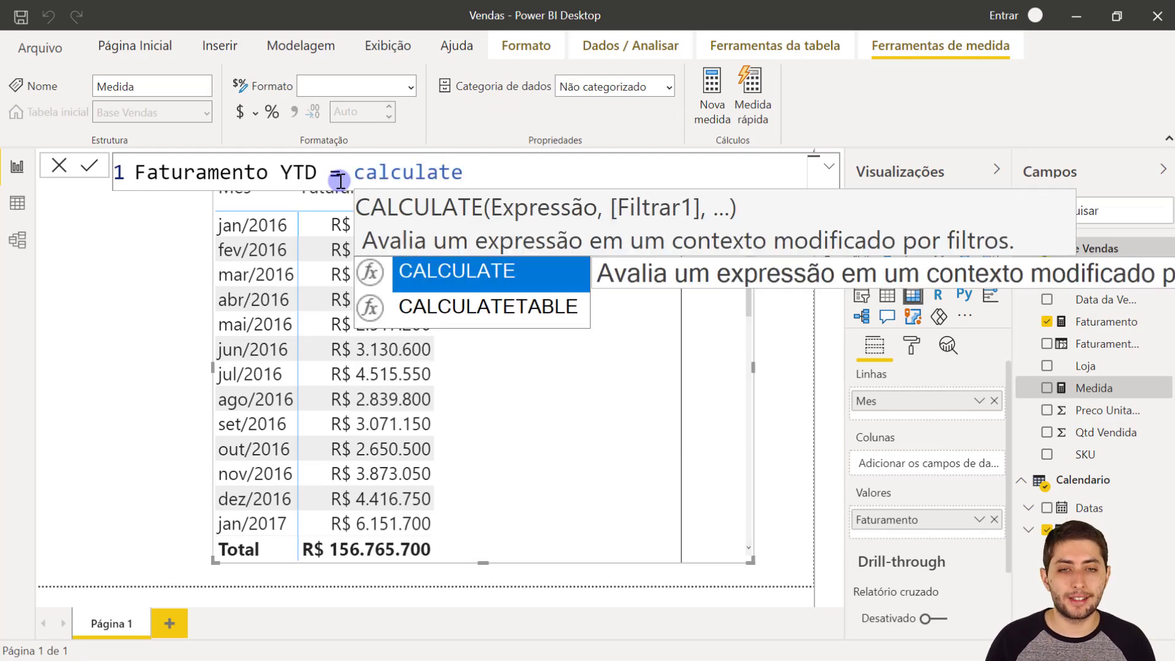
{"action": "key", "text": "ctrl+shift+Left"}
{"action": "type", "text": "DA"}
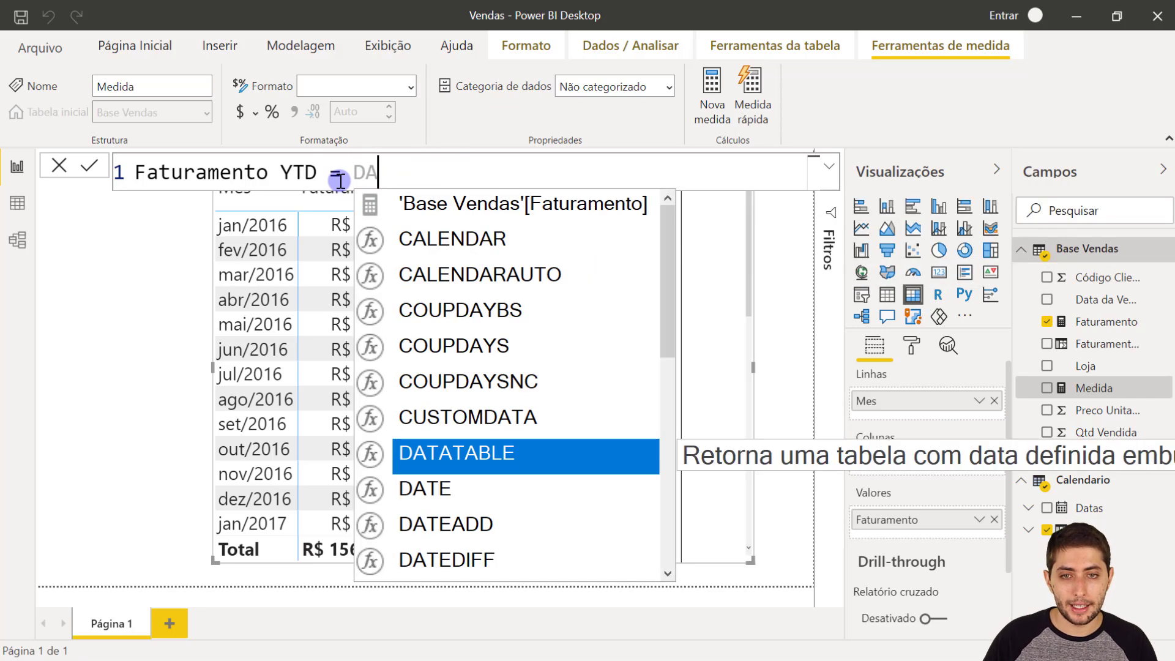
{"action": "type", "text": "TESYTD"}
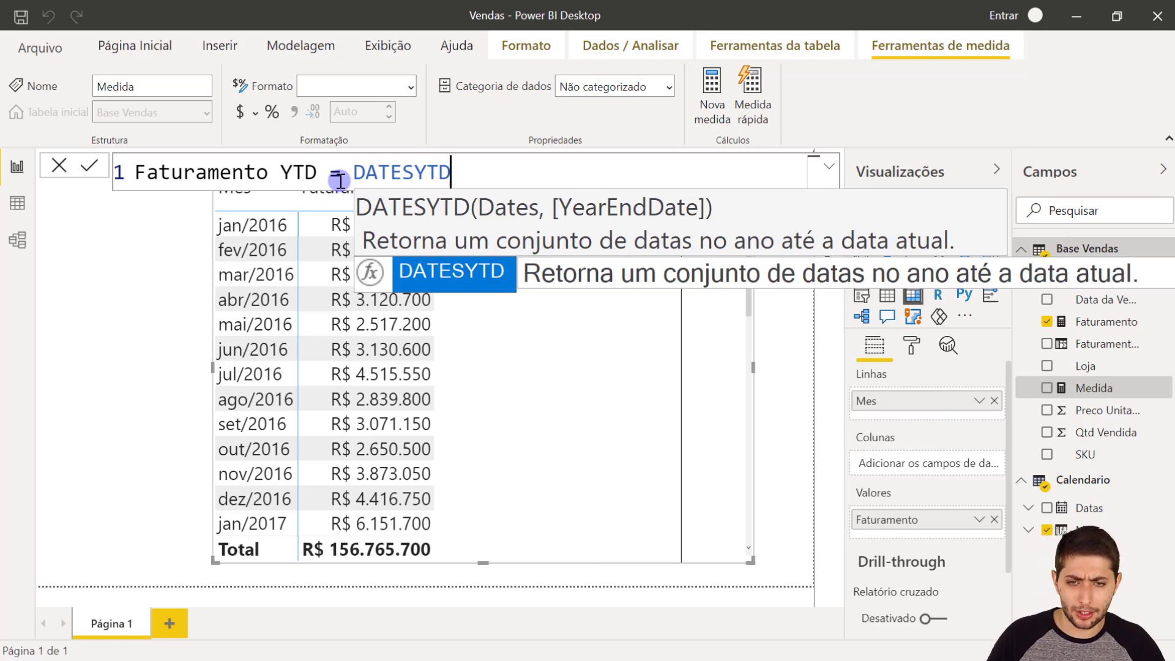
{"action": "key", "text": "Escape"}
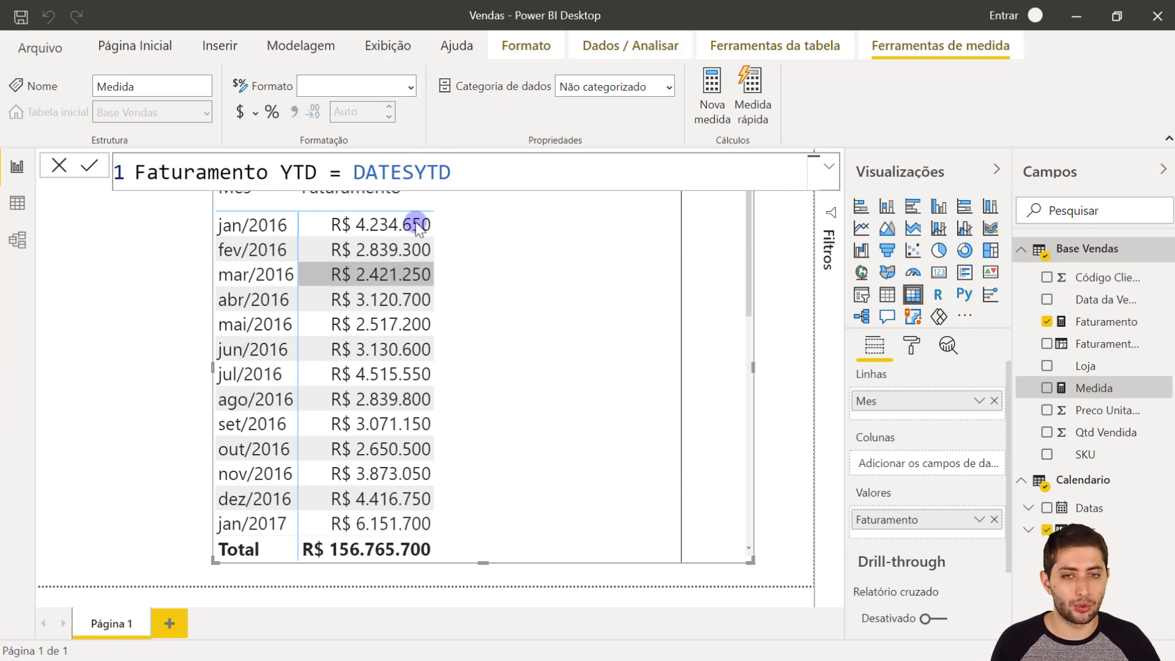
{"action": "double_click", "coordinate": [456, 172]}
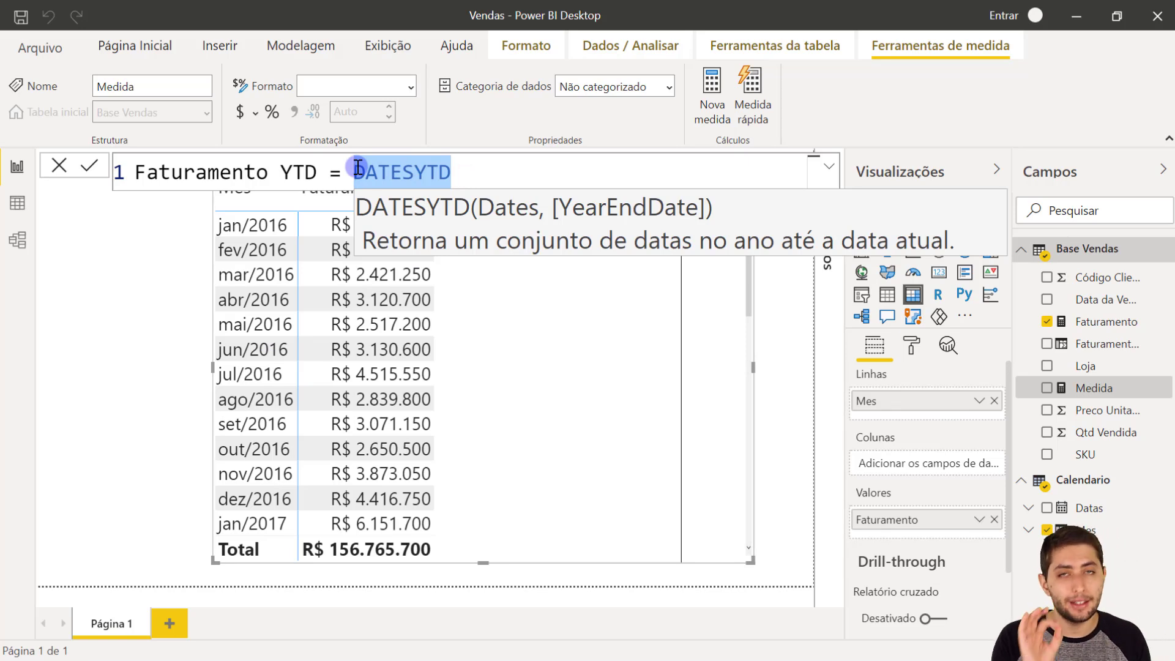
{"action": "key", "text": "BackSpace"}
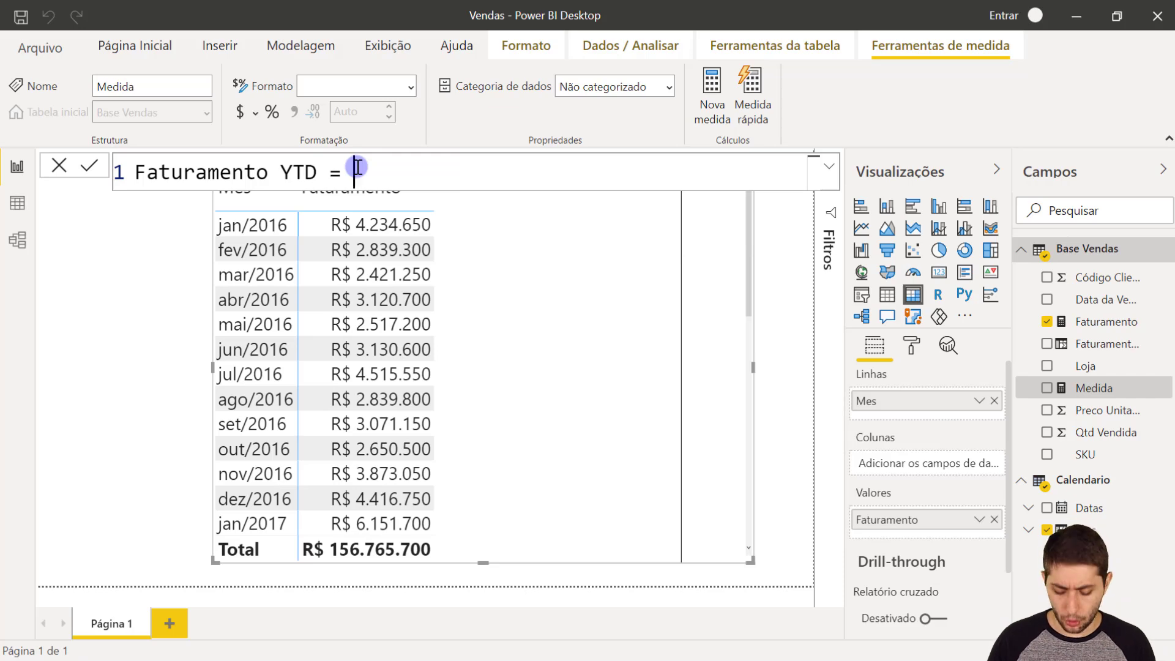
- Begin the Faturamento YTD formula with the CALCULATE function
{"action": "type", "text": "CALCUL"}
{"action": "key", "text": "Tab"}
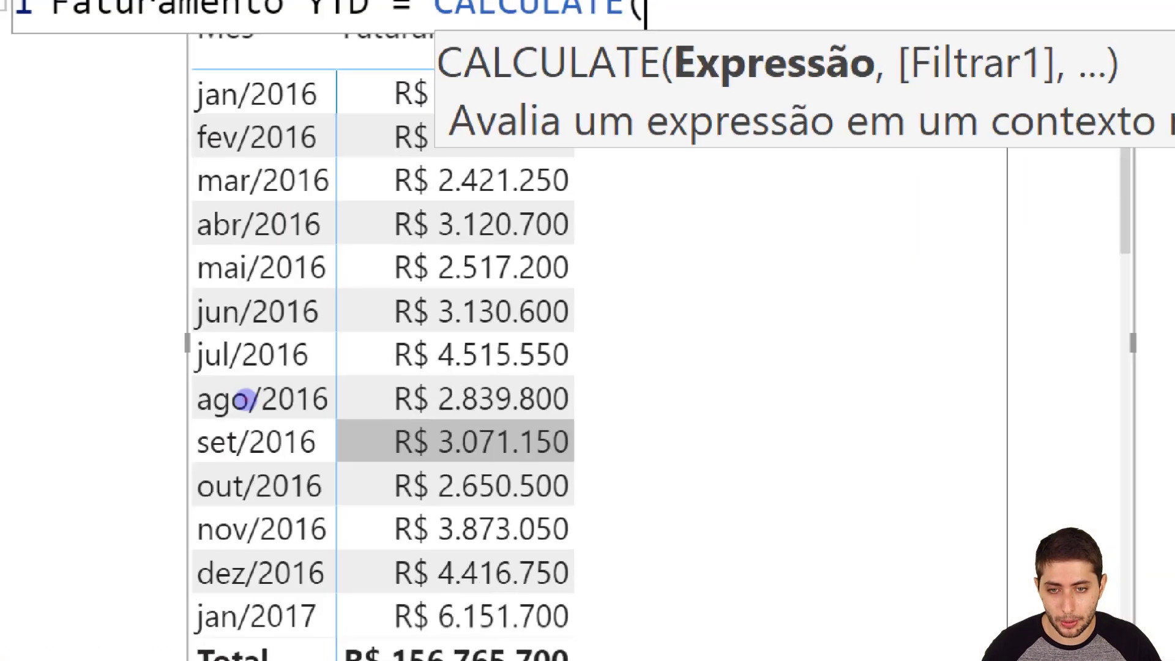
{"action": "mouse_move", "coordinate": [173, 378]}
{"action": "left_mouse_down"}
{"action": "mouse_move", "coordinate": [393, 440]}
{"action": "mouse_move", "coordinate": [581, 427]}
{"action": "left_mouse_up"}
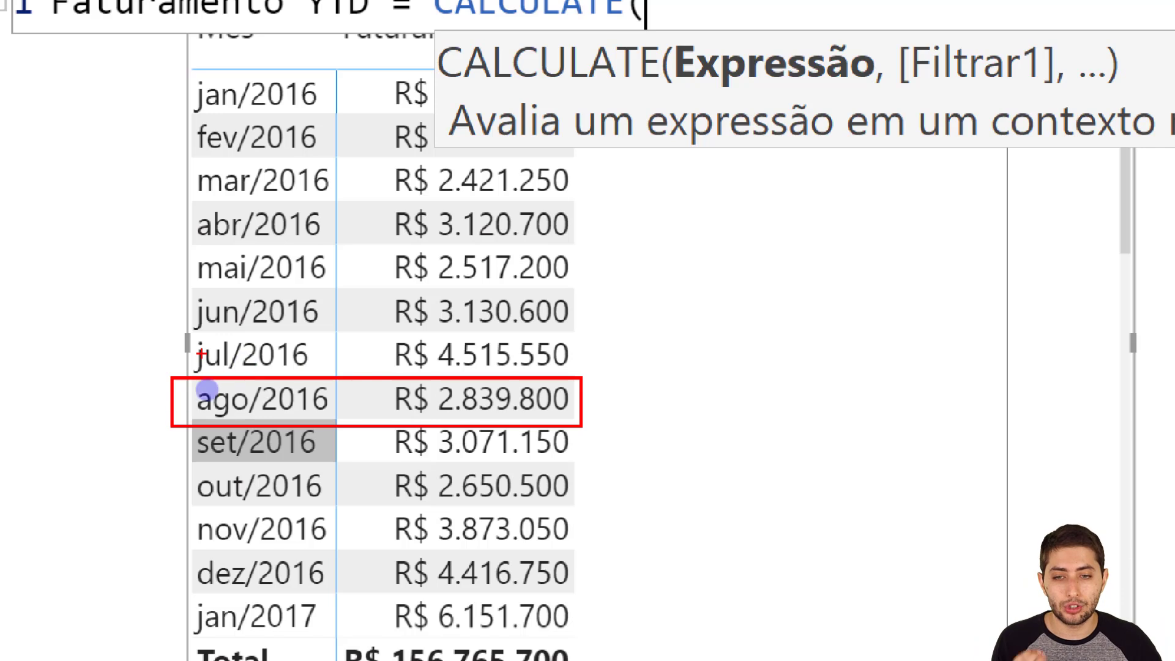
{"action": "left_click_drag", "start_coordinate": [165, 396], "coordinate": [56, 303]}
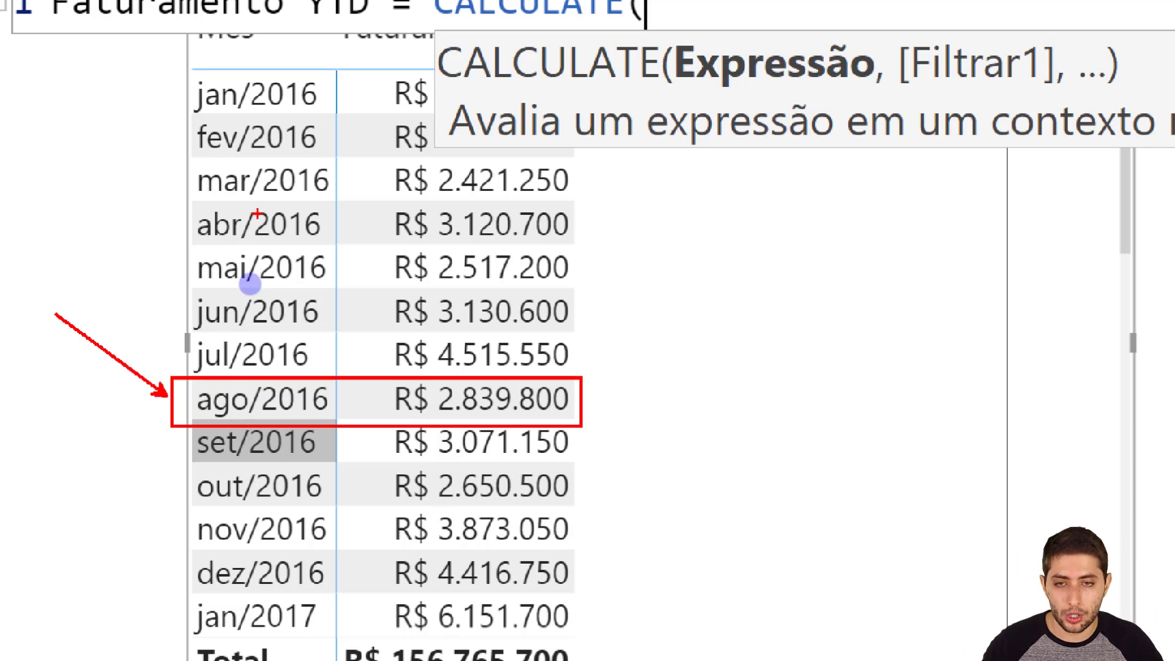
{"action": "left_click_drag", "start_coordinate": [211, 86], "coordinate": [493, 361]}
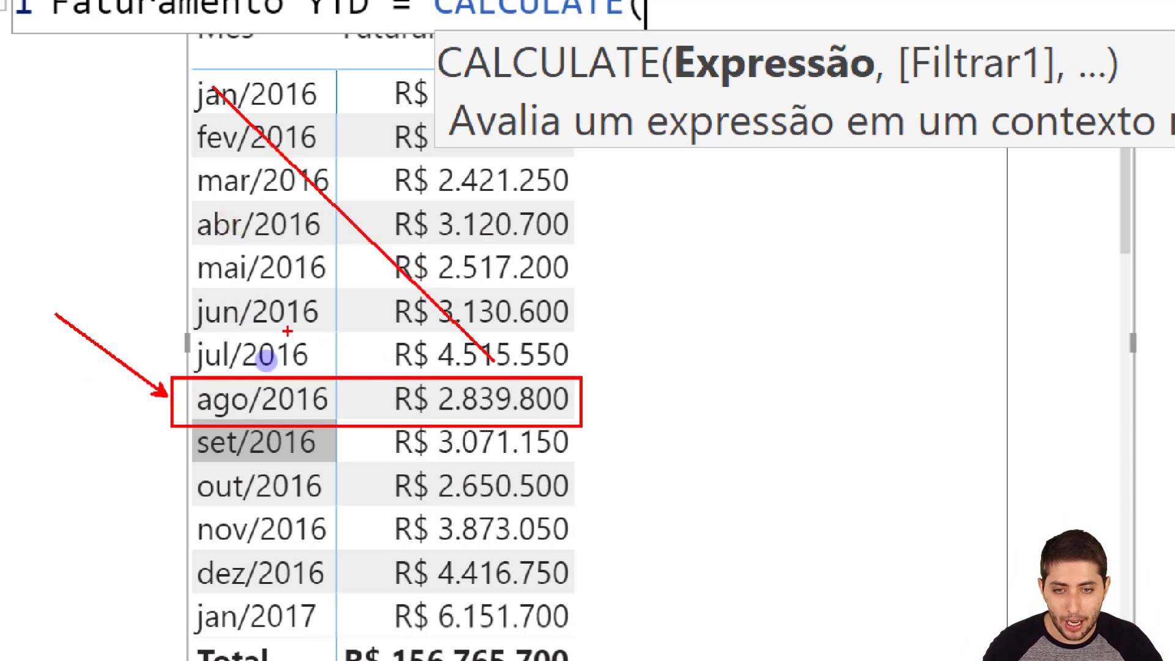
{"action": "mouse_move", "coordinate": [227, 366]}
{"action": "left_mouse_down"}
{"action": "mouse_move", "coordinate": [345, 146]}
{"action": "mouse_move", "coordinate": [433, 71]}
{"action": "left_mouse_up"}
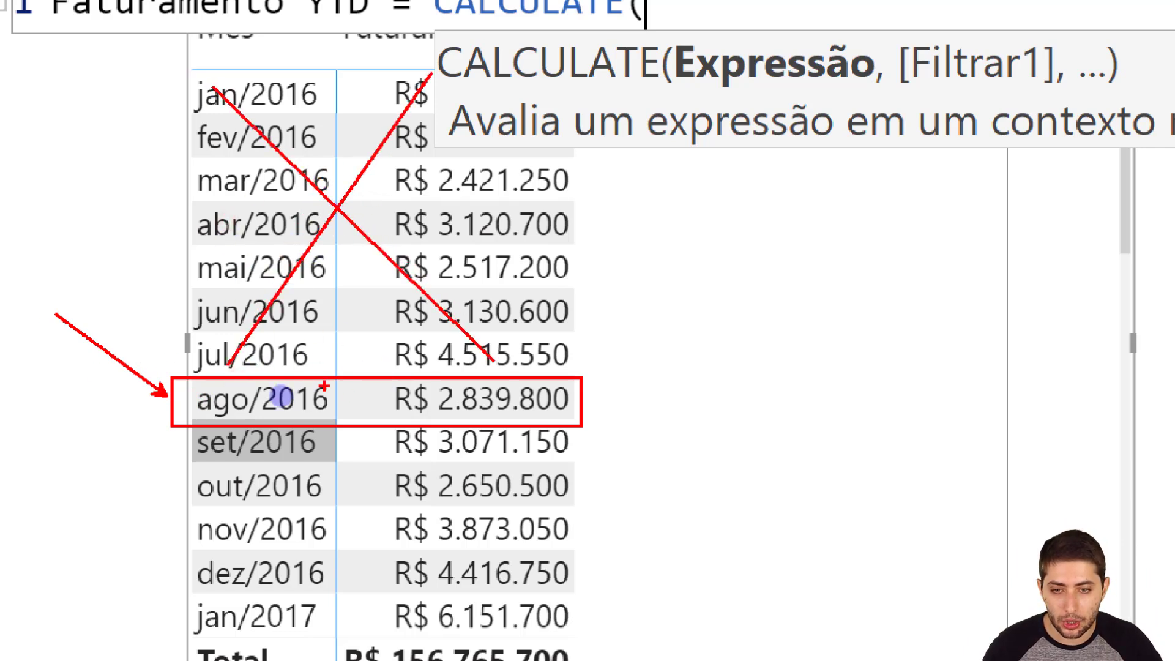
{"action": "mouse_move", "coordinate": [228, 445]}
{"action": "left_mouse_down"}
{"action": "mouse_move", "coordinate": [456, 654]}
{"action": "mouse_move", "coordinate": [465, 631]}
{"action": "left_mouse_up"}
{"action": "mouse_move", "coordinate": [241, 612]}
{"action": "left_mouse_down"}
{"action": "mouse_move", "coordinate": [423, 506]}
{"action": "mouse_move", "coordinate": [453, 449]}
{"action": "left_mouse_up"}
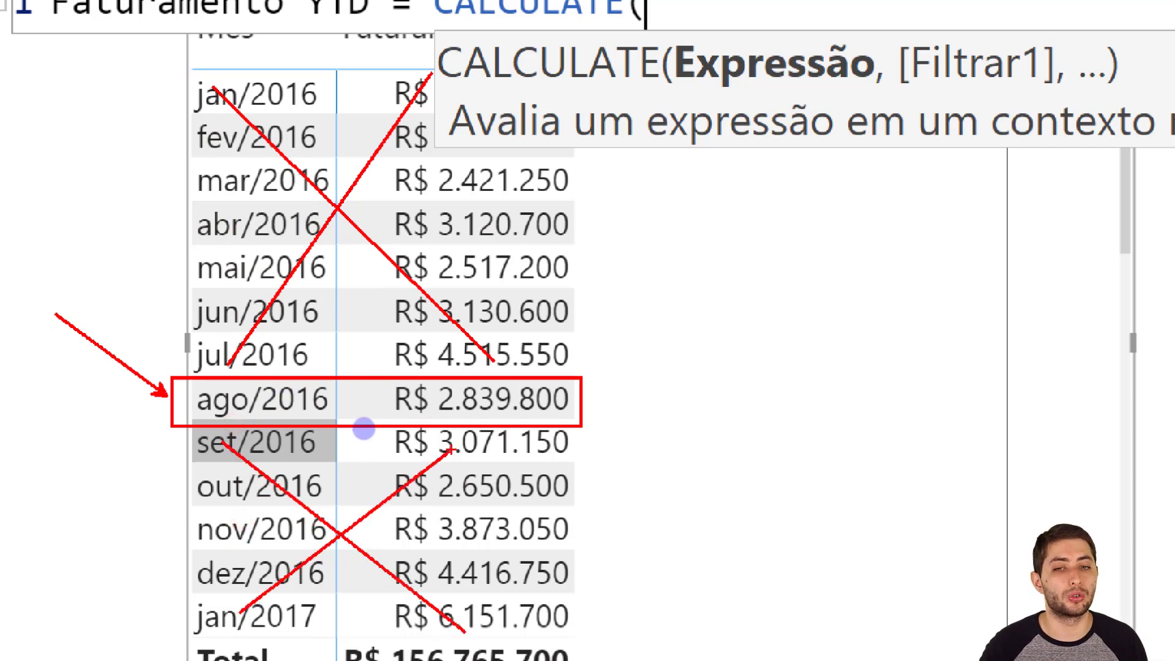
{"action": "key", "text": "ctrl+z"}
{"action": "key", "text": "ctrl+z"}
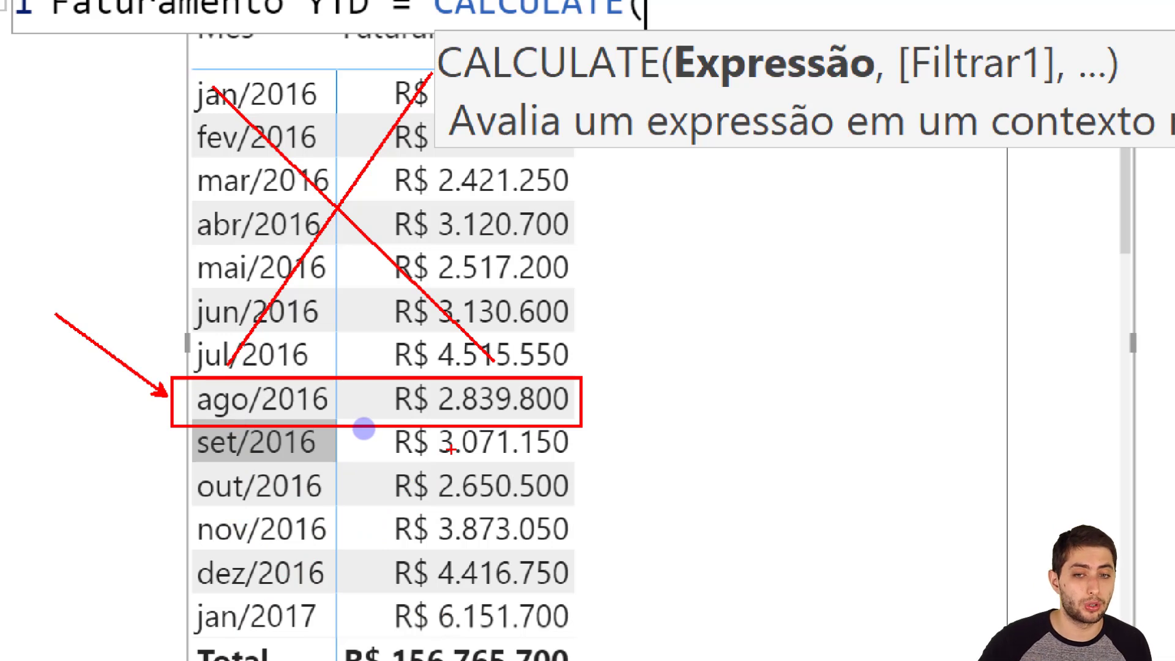
{"action": "key", "text": "ctrl+z"}
{"action": "key", "text": "ctrl+z"}
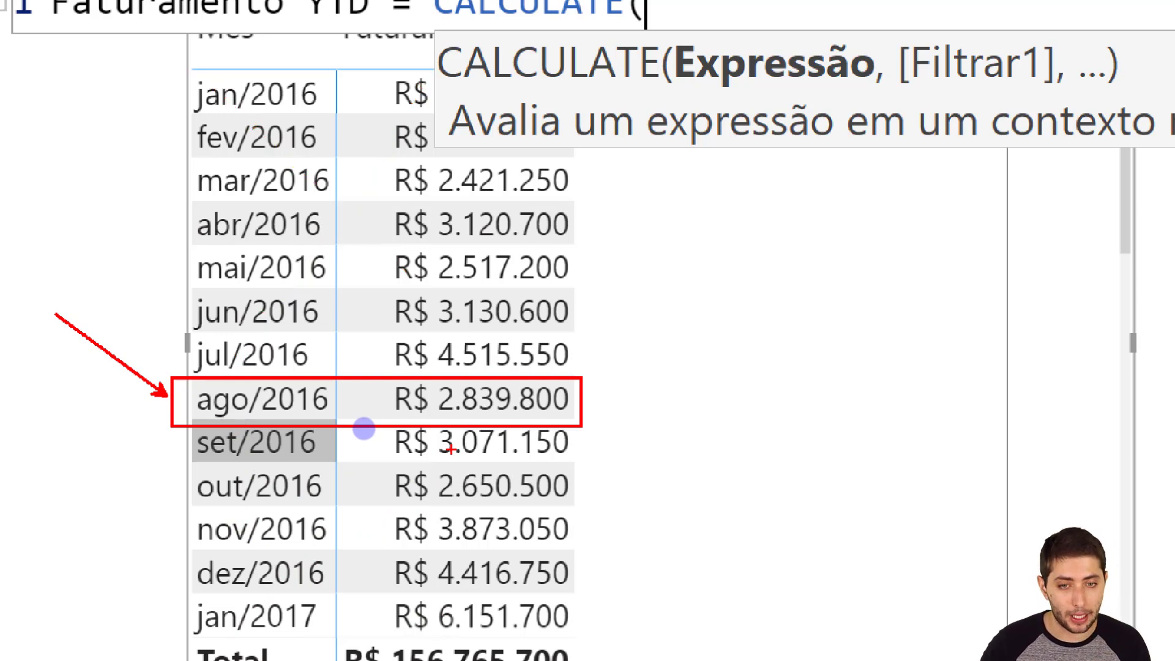
{"action": "key", "text": "ctrl+z"}
{"action": "key", "text": "ctrl+z"}
{"action": "mouse_move", "coordinate": [181, 412]}
{"action": "left_mouse_down"}
{"action": "mouse_move", "coordinate": [350, 377]}
{"action": "mouse_move", "coordinate": [533, 160]}
{"action": "mouse_move", "coordinate": [556, 61]}
{"action": "left_mouse_up"}
{"action": "key", "text": "ctrl+z"}
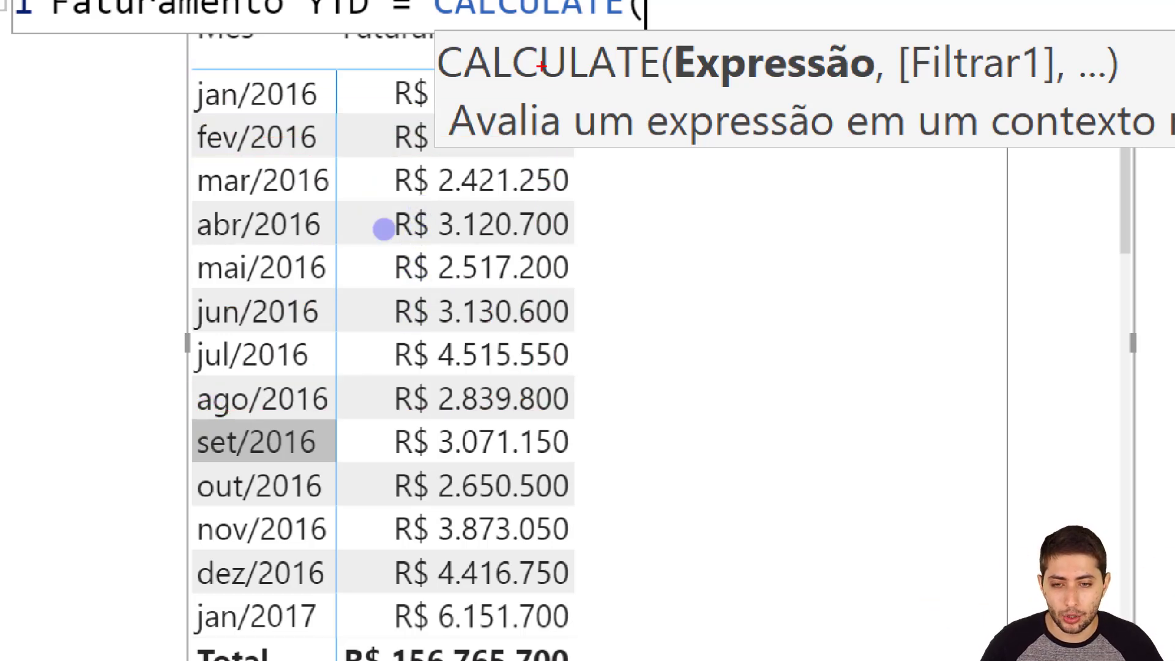
{"action": "mouse_move", "coordinate": [193, 506]}
{"action": "left_mouse_down"}
{"action": "mouse_move", "coordinate": [571, 414]}
{"action": "mouse_move", "coordinate": [579, 72]}
{"action": "left_mouse_up"}
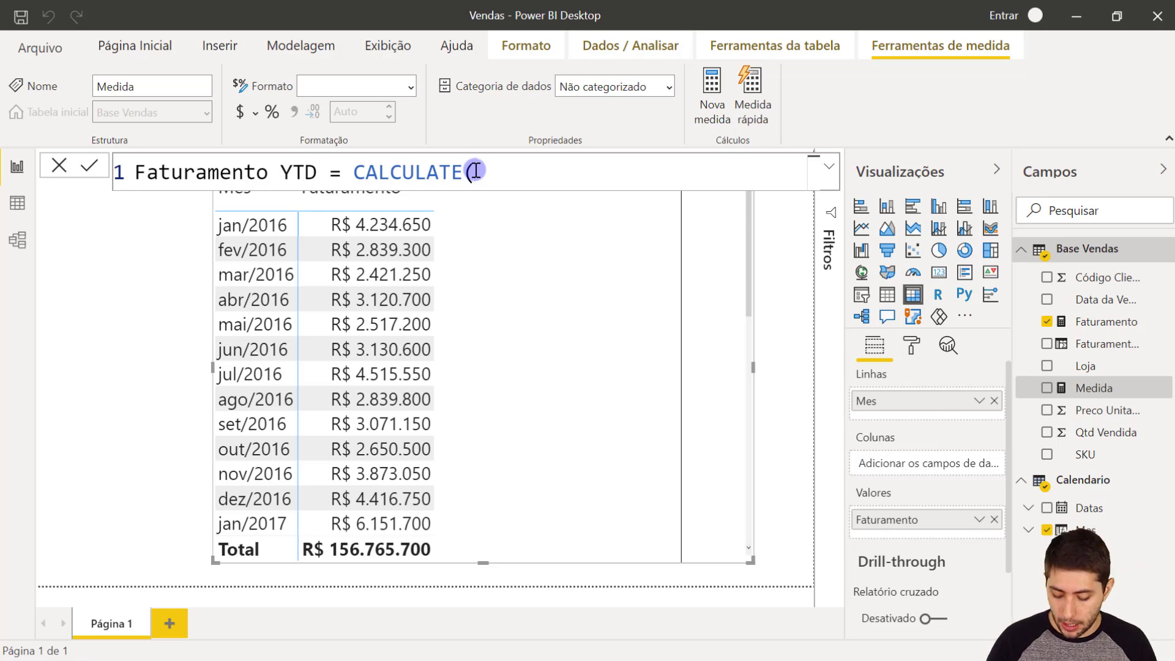
- Enter SUM('Base Vendas'[Faturamento na Venda]) on a new line as the expression of CALCULATE
{"action": "key", "text": "shift+Return"}
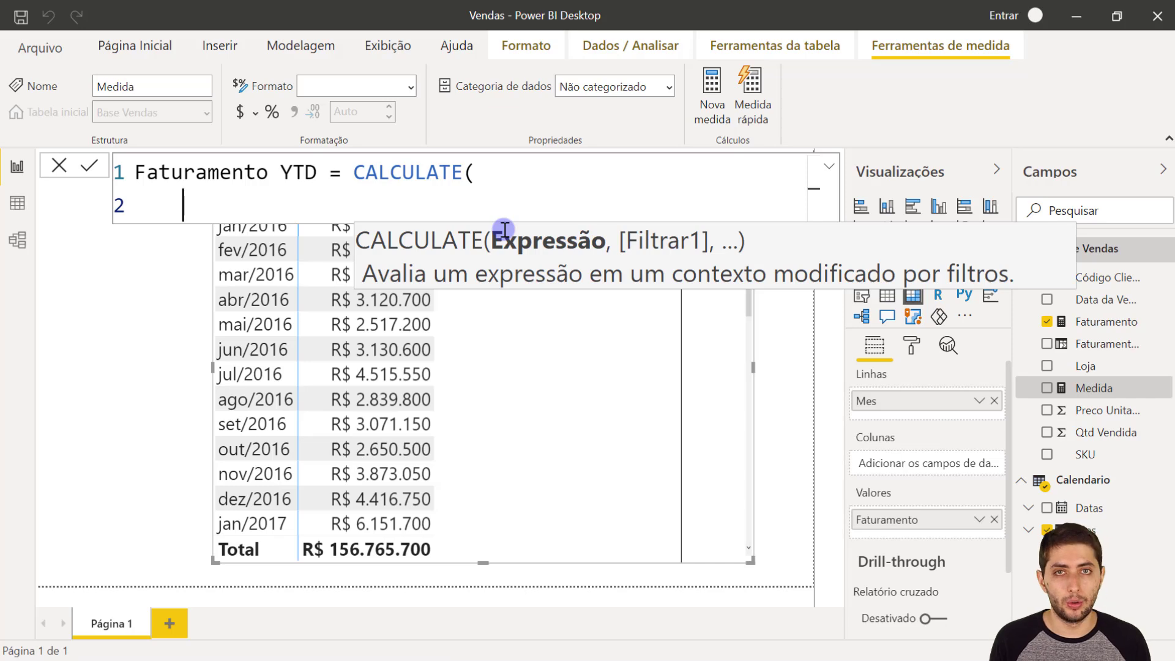
{"action": "type", "text": "SUM"}
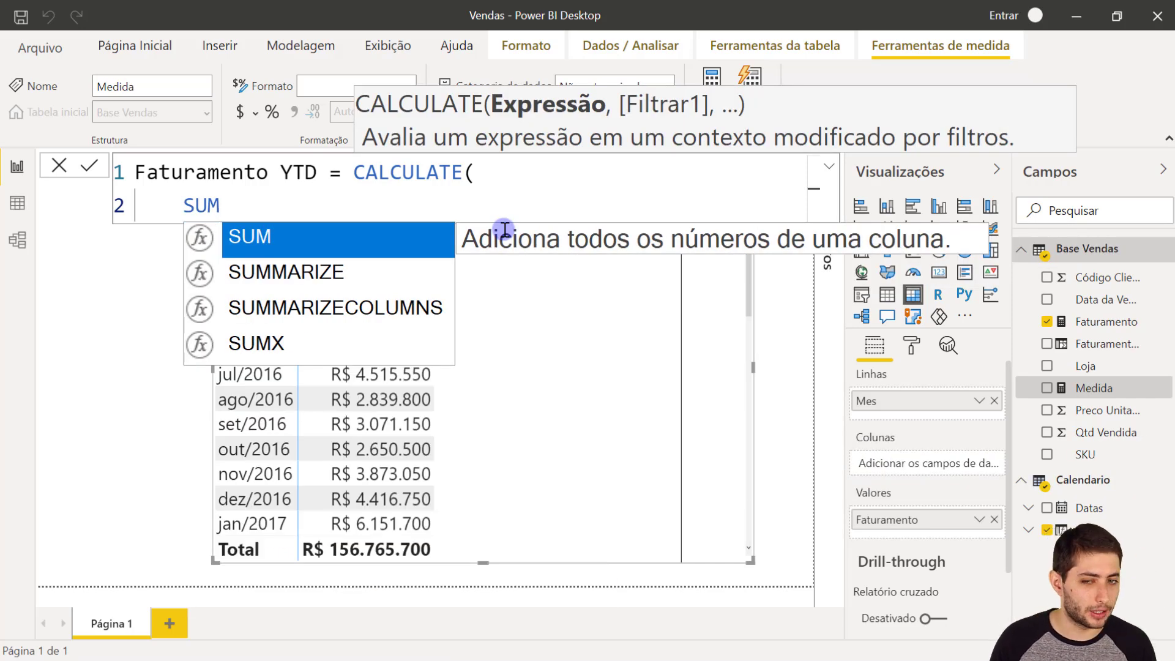
{"action": "type", "text": "(FATURA"}
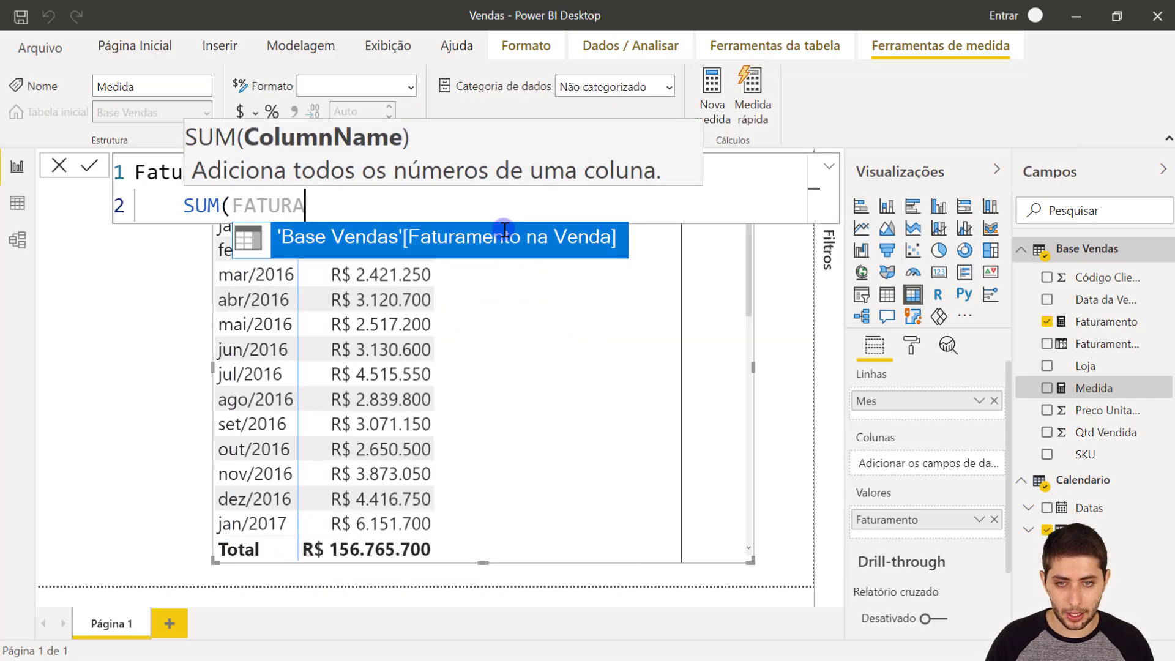
{"action": "key", "text": "Tab"}
{"action": "type", "text": ")"}
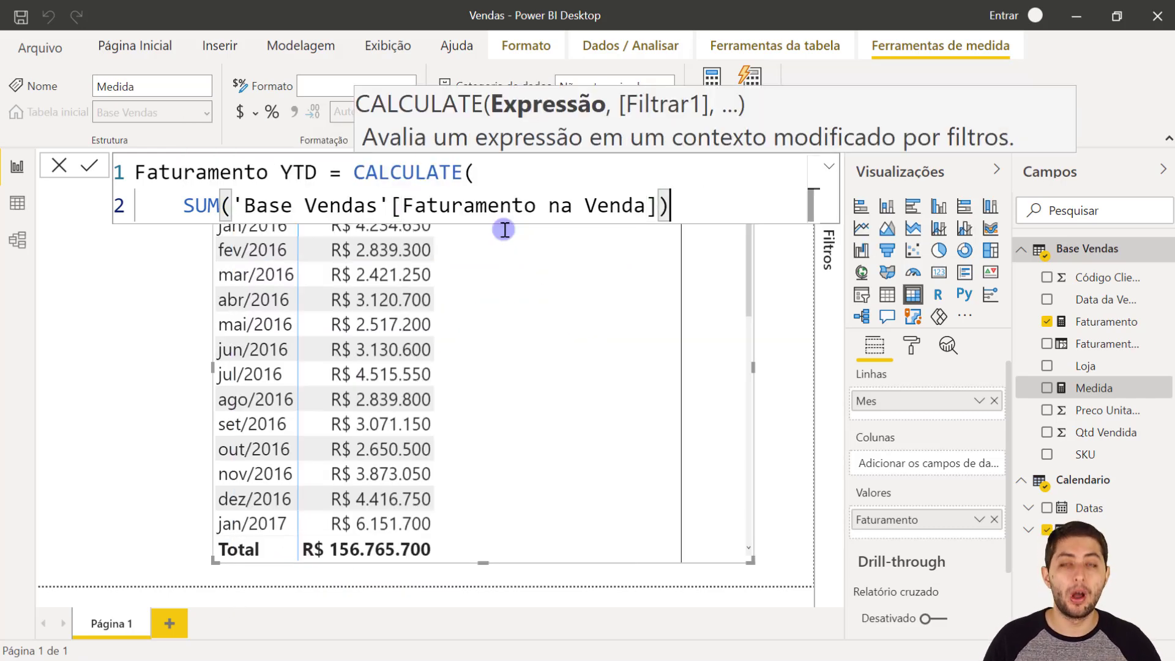
- Replace the SUM expression inside CALCULATE with the existing [Faturamento] measure
{"action": "left_click", "coordinate": [182, 203]}
{"action": "left_click_drag", "start_coordinate": [182, 203], "coordinate": [673, 205]}
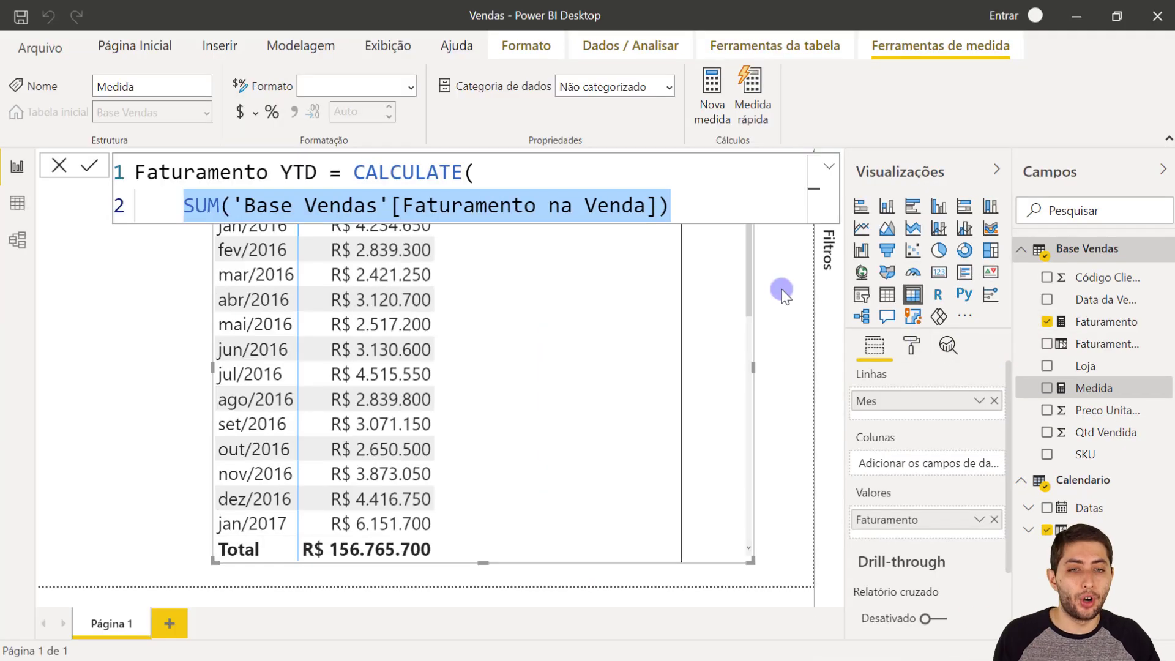
{"action": "left_click", "coordinate": [687, 192]}
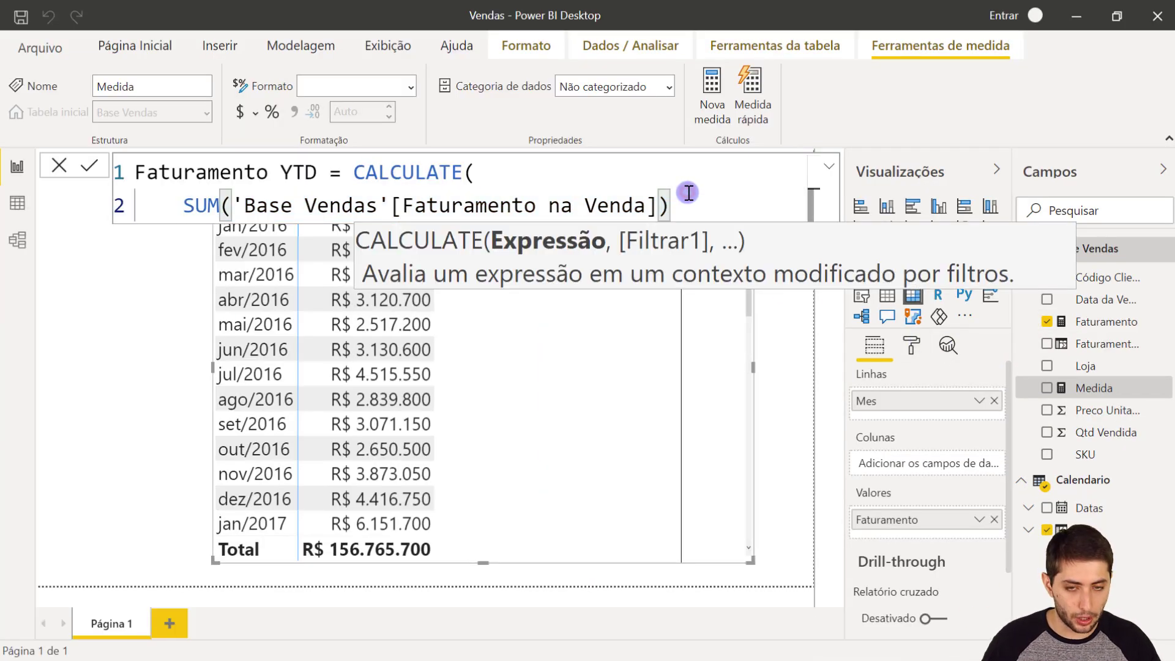
{"action": "key", "text": "shift+Home"}
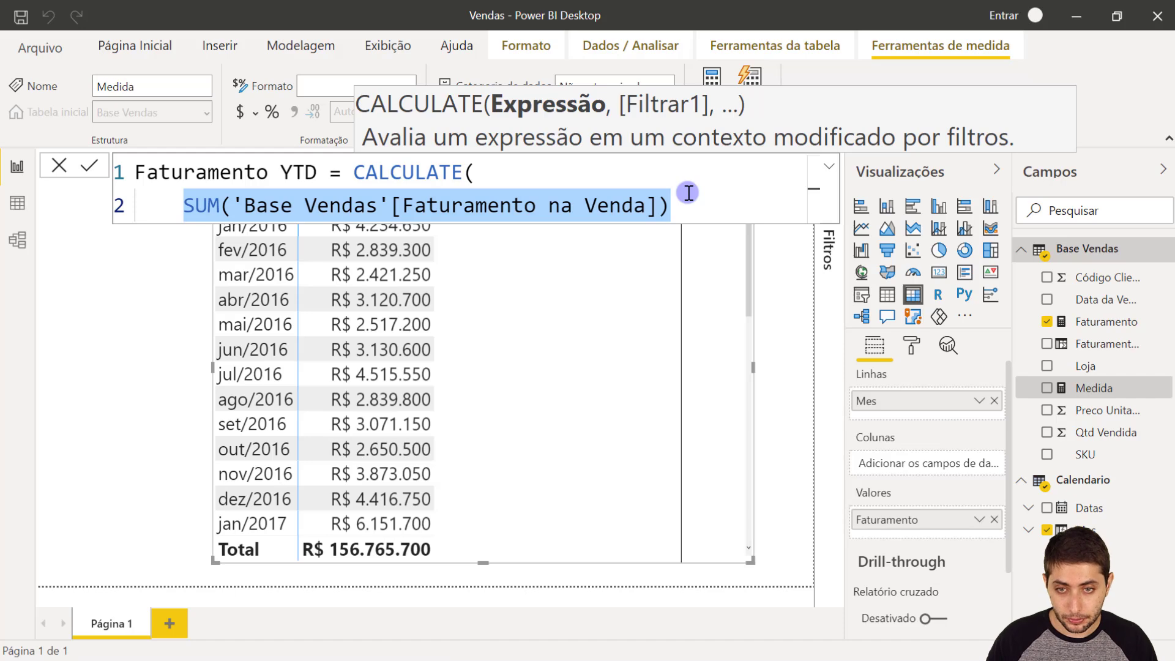
{"action": "type", "text": "FATU"}
{"action": "key", "text": "Tab"}
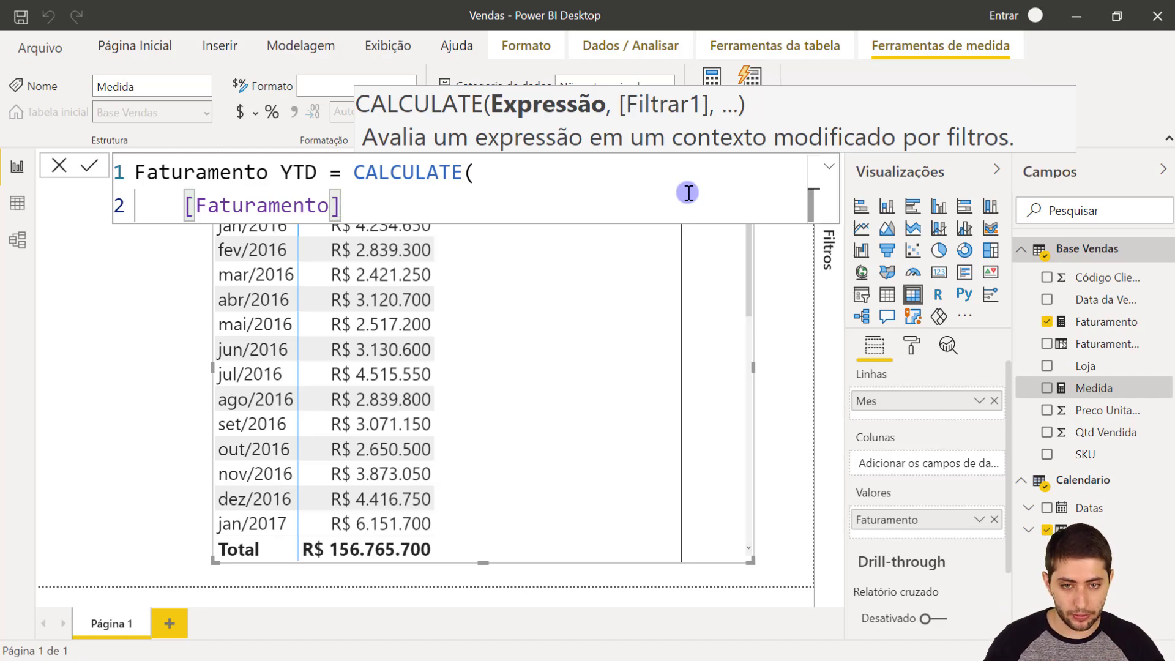
- Start a DATESYTD function on a new line as the filter argument of CALCULATE, after [Faturamento]
{"action": "type", "text": ","}
{"action": "key", "text": "shift+Return"}
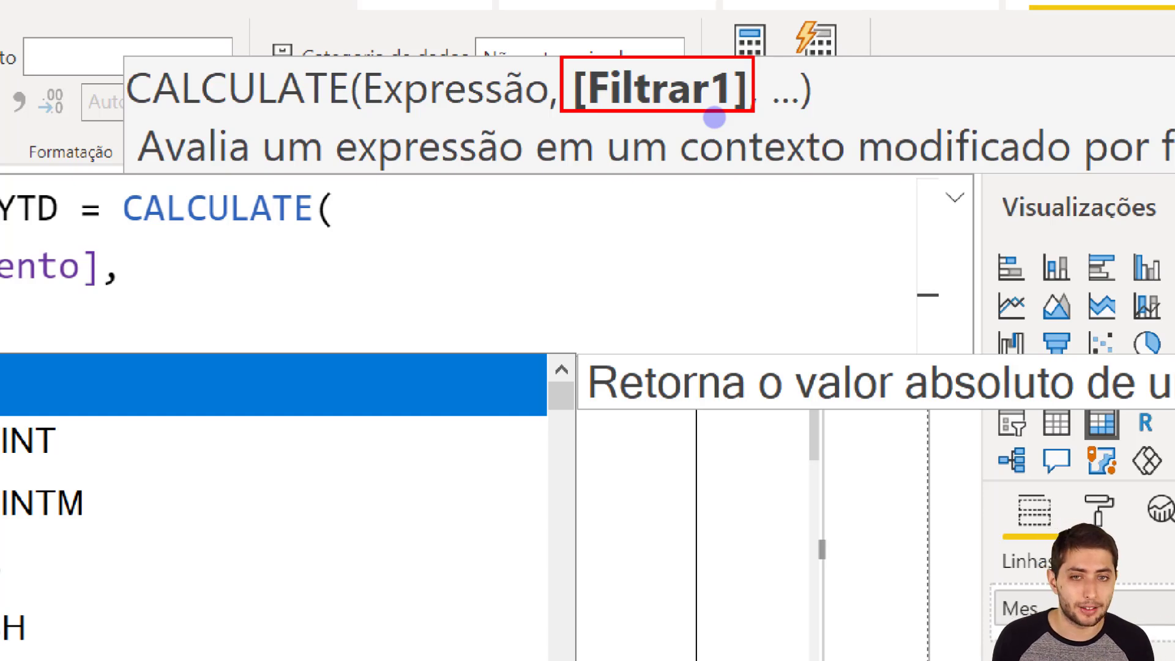
{"action": "key", "text": "Escape"}
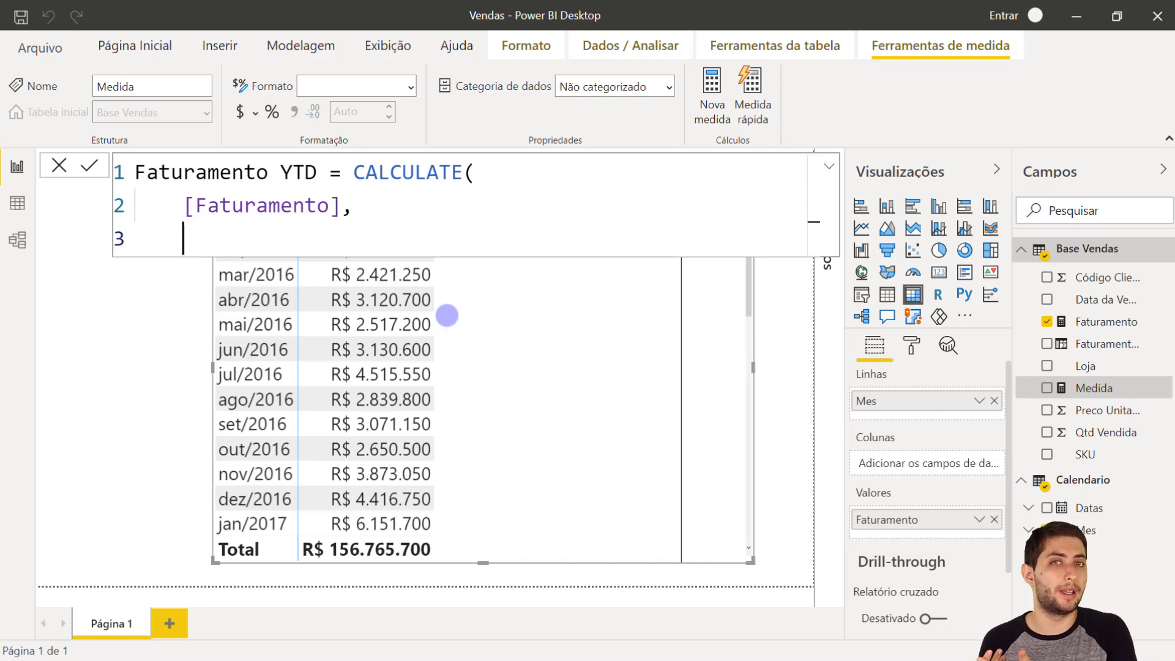
{"action": "type", "text": "date"}
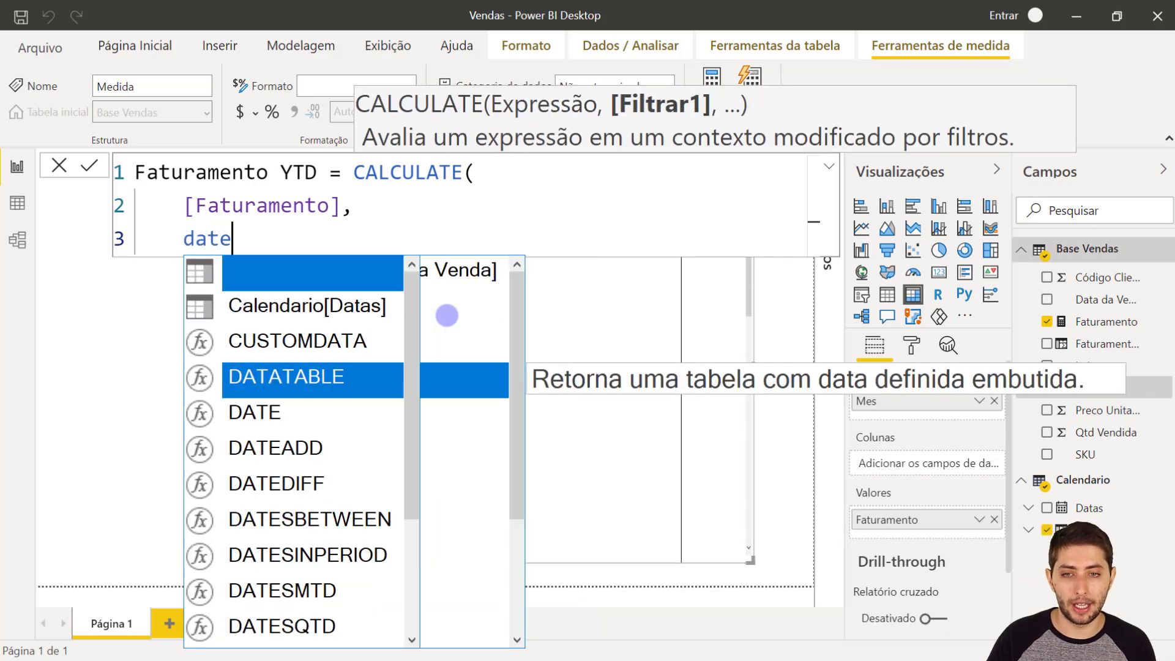
{"action": "type", "text": "sytd"}
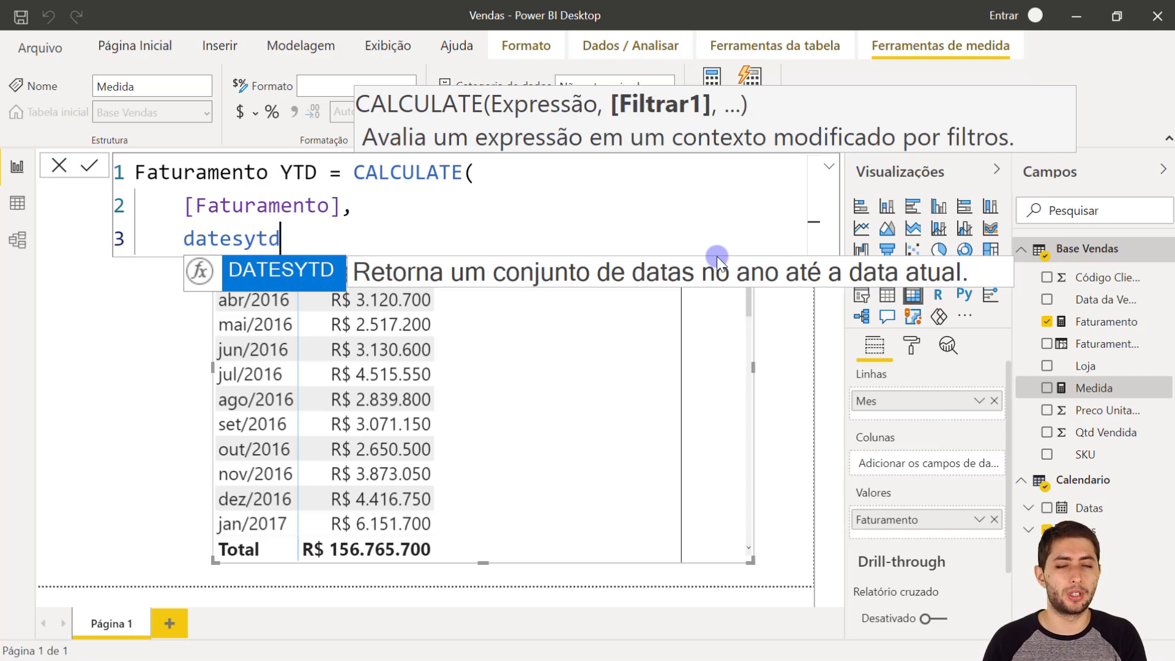
{"action": "key", "text": "Tab"}
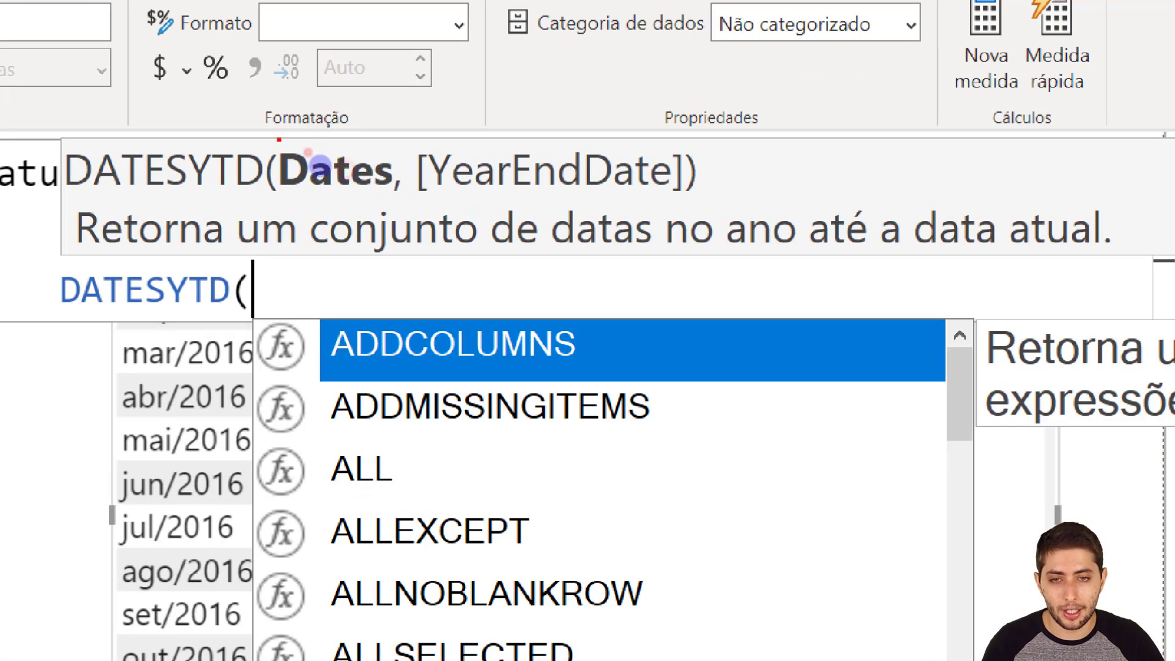
{"action": "mouse_move", "coordinate": [279, 139]}
{"action": "left_mouse_down"}
{"action": "mouse_move", "coordinate": [403, 207]}
{"action": "mouse_move", "coordinate": [397, 200]}
{"action": "left_mouse_up"}
{"action": "mouse_move", "coordinate": [411, 142]}
{"action": "left_mouse_down"}
{"action": "mouse_move", "coordinate": [582, 197]}
{"action": "mouse_move", "coordinate": [690, 193]}
{"action": "left_mouse_up"}
{"action": "key", "text": "ctrl+z"}
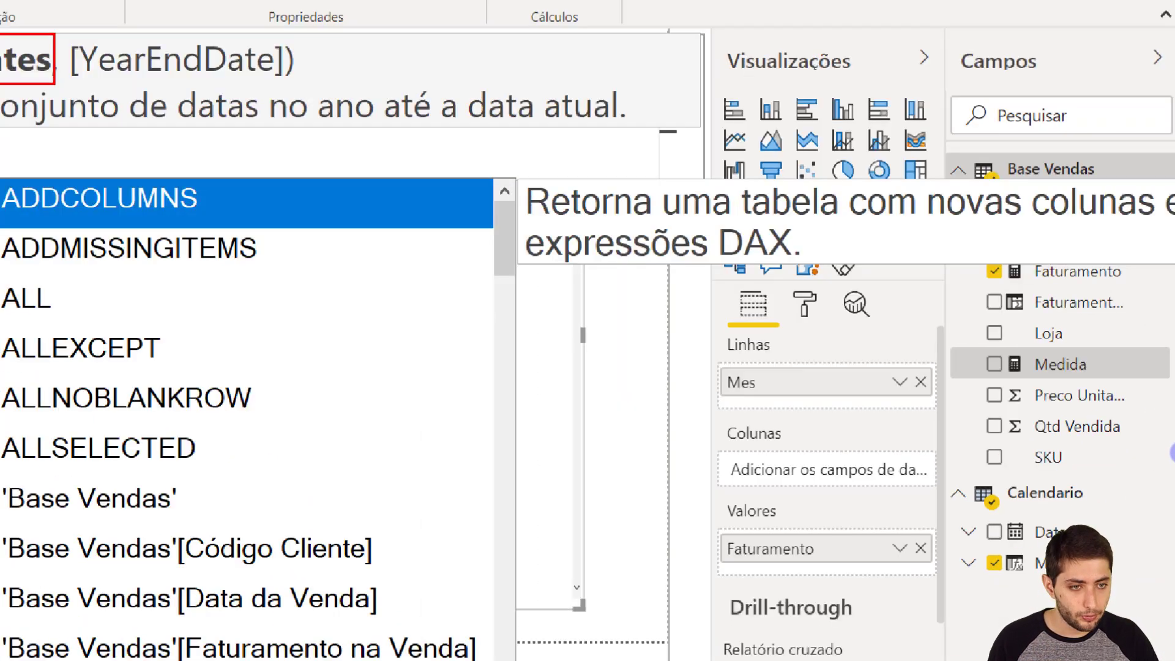
{"action": "key", "text": "Escape"}
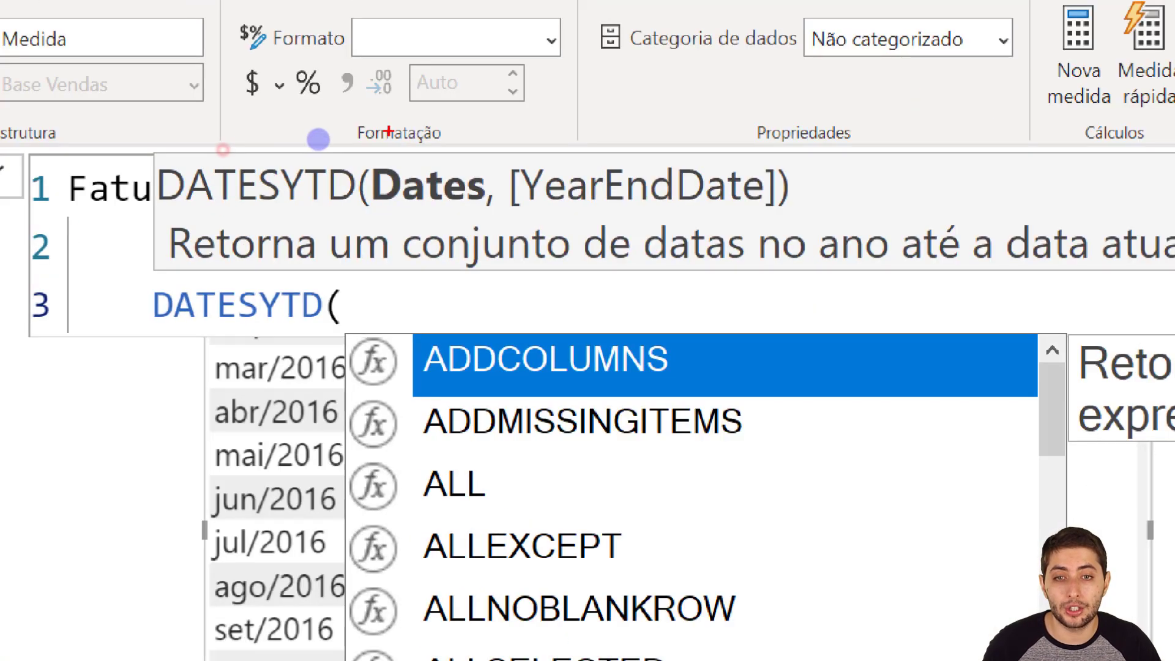
{"action": "left_click_drag", "start_coordinate": [351, 156], "coordinate": [481, 207]}
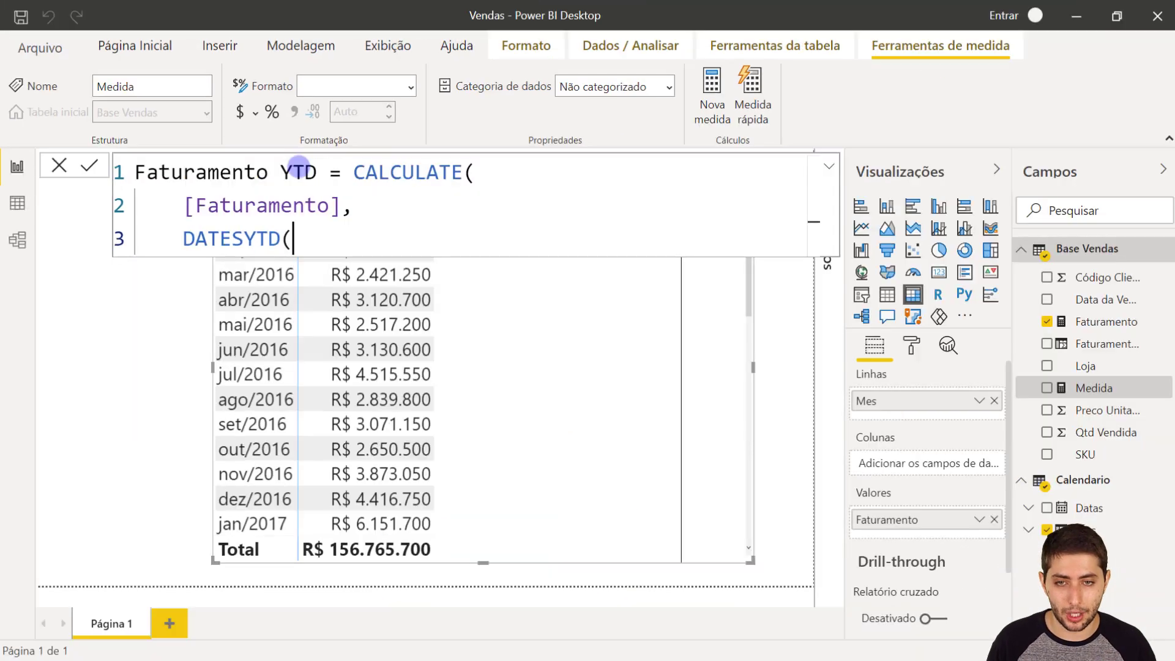
- Set Calendario[Datas] as the dates argument of DATESYTD
{"action": "type", "text": "datas"}
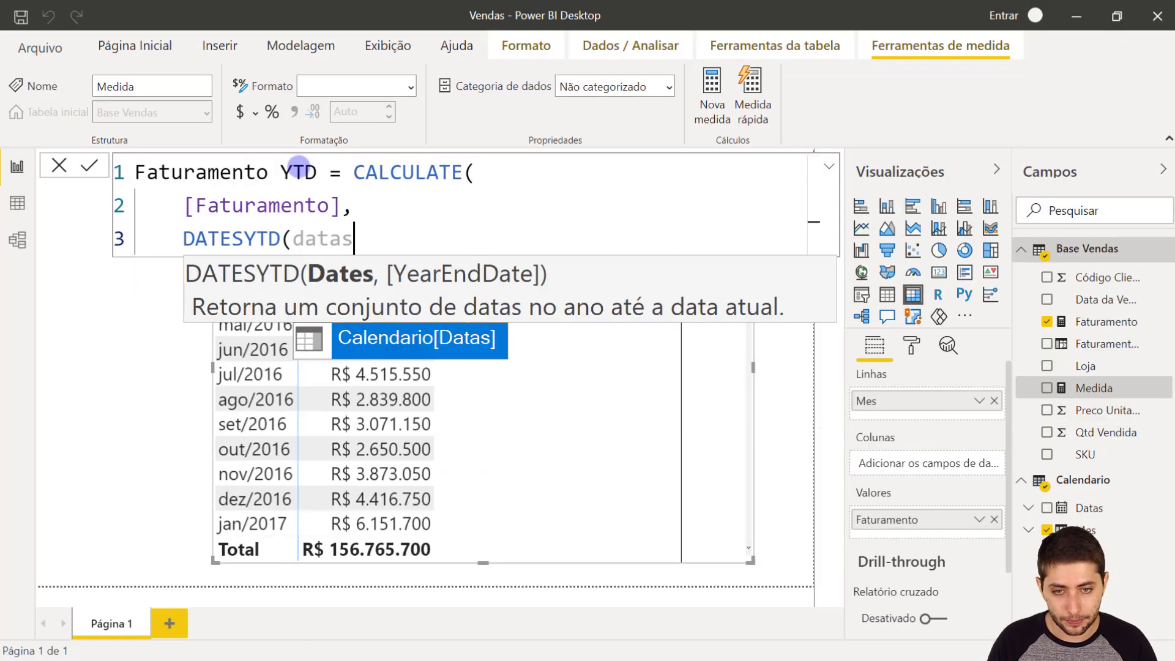
{"action": "key", "text": "Tab"}
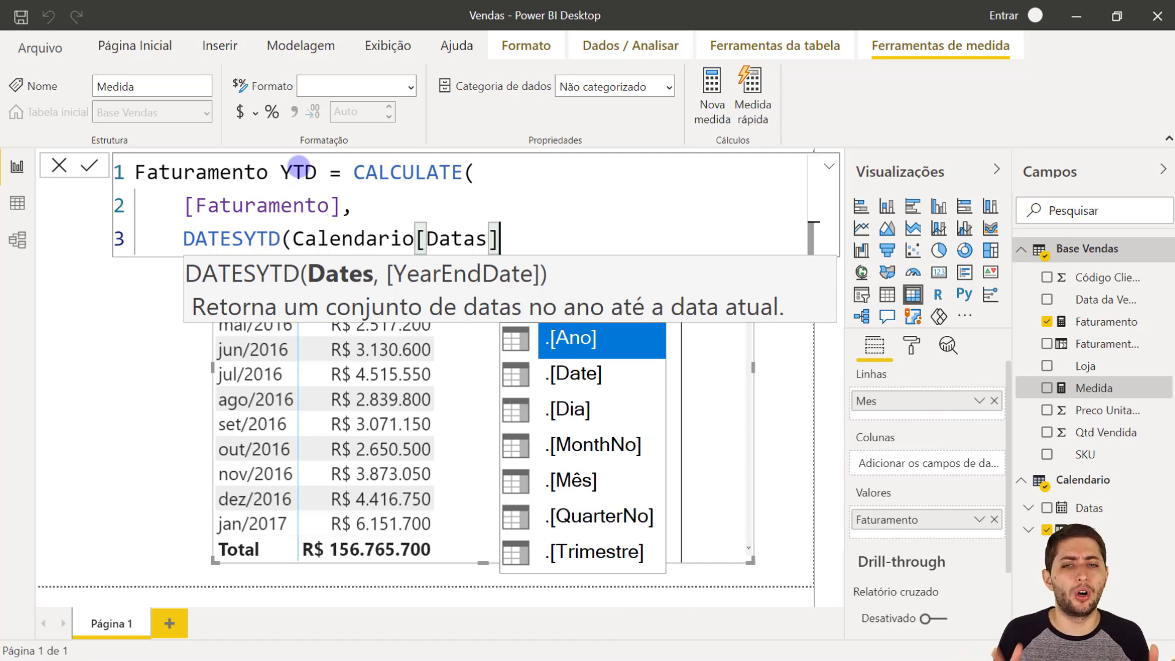
{"action": "left_click_drag", "start_coordinate": [185, 206], "coordinate": [341, 207]}
{"action": "left_click_drag", "start_coordinate": [195, 231], "coordinate": [474, 244]}
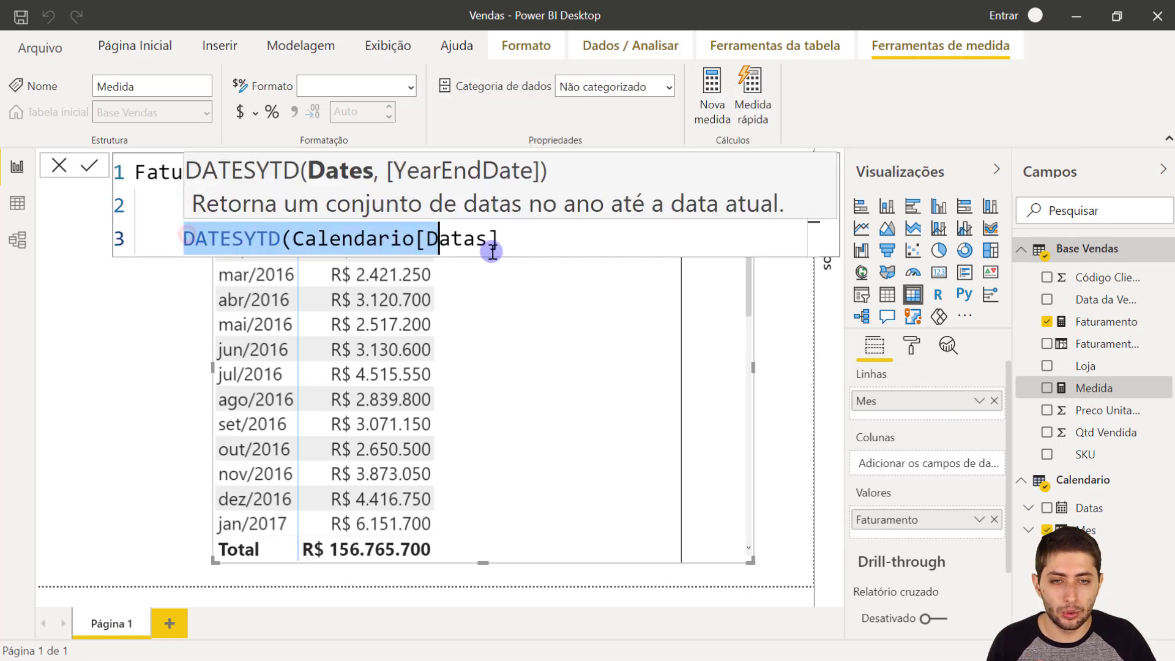
{"action": "left_click", "coordinate": [511, 249]}
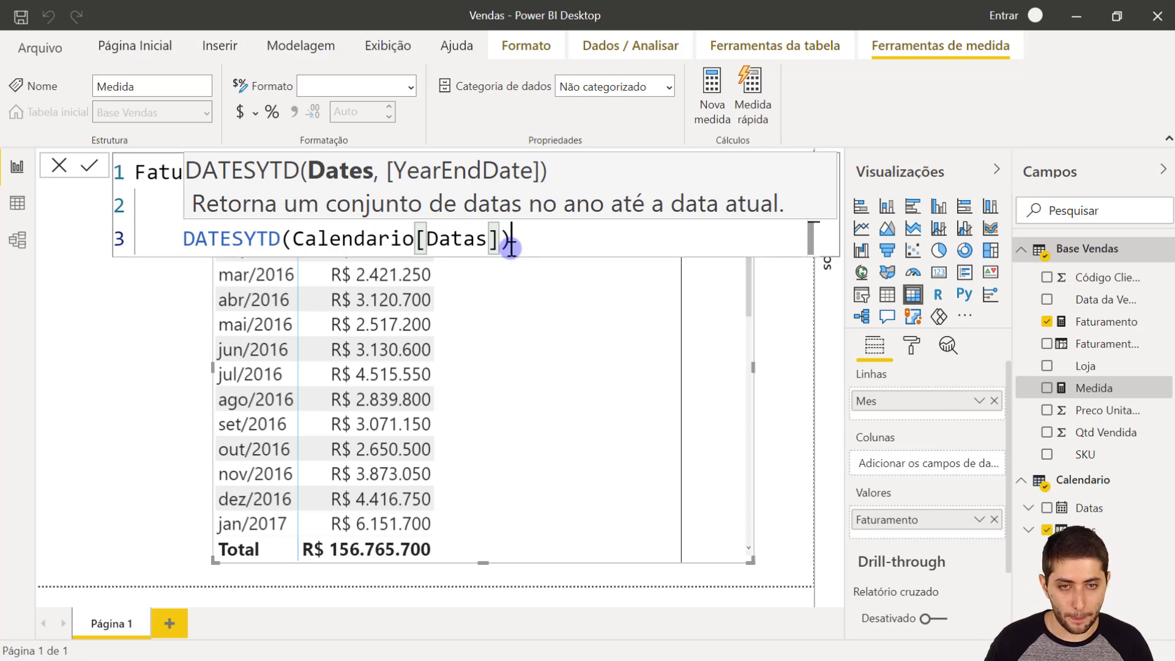
- Close DATESYTD, close CALCULATE with a parenthesis on its own line, and commit the Faturamento YTD measure
{"action": "type", "text": ")"}
{"action": "key", "text": "Return"}
{"action": "type", "text": ")"}
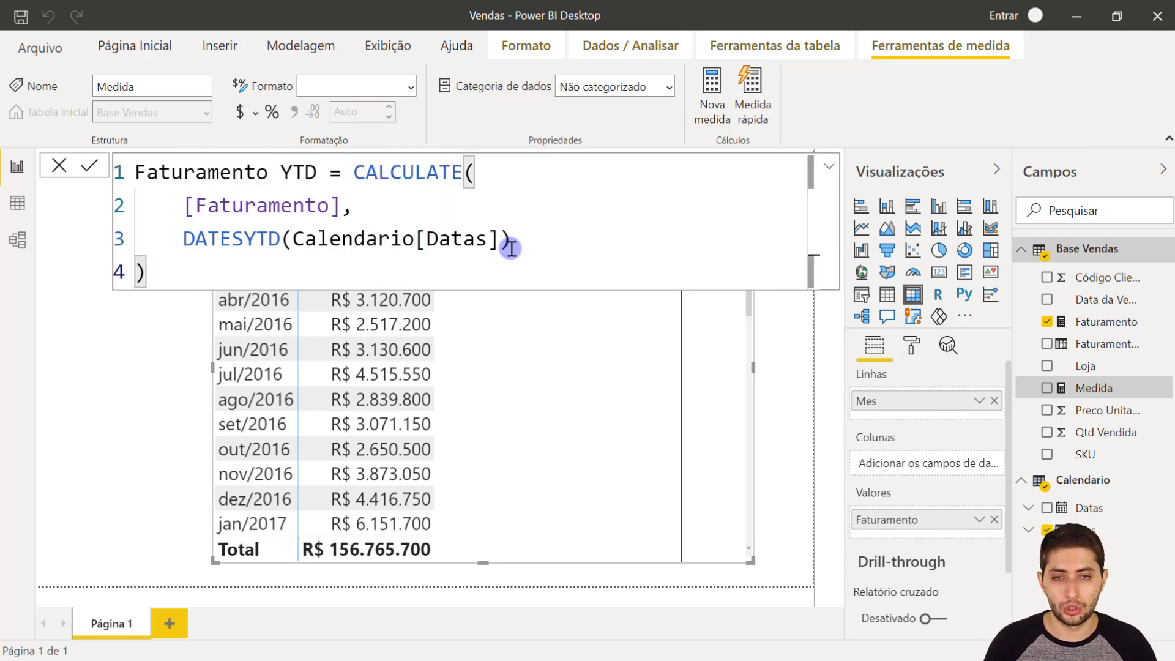
{"action": "key", "text": "BackSpace"}
{"action": "key", "text": "BackSpace"}
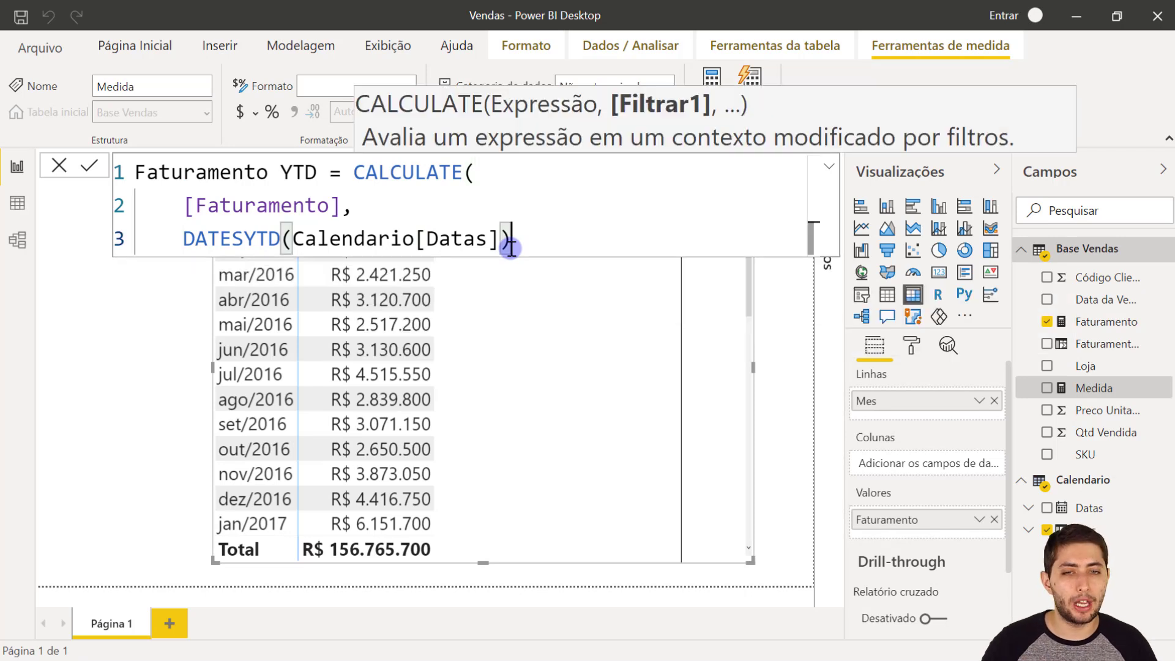
{"action": "key", "text": "Return"}
{"action": "type", "text": ")"}
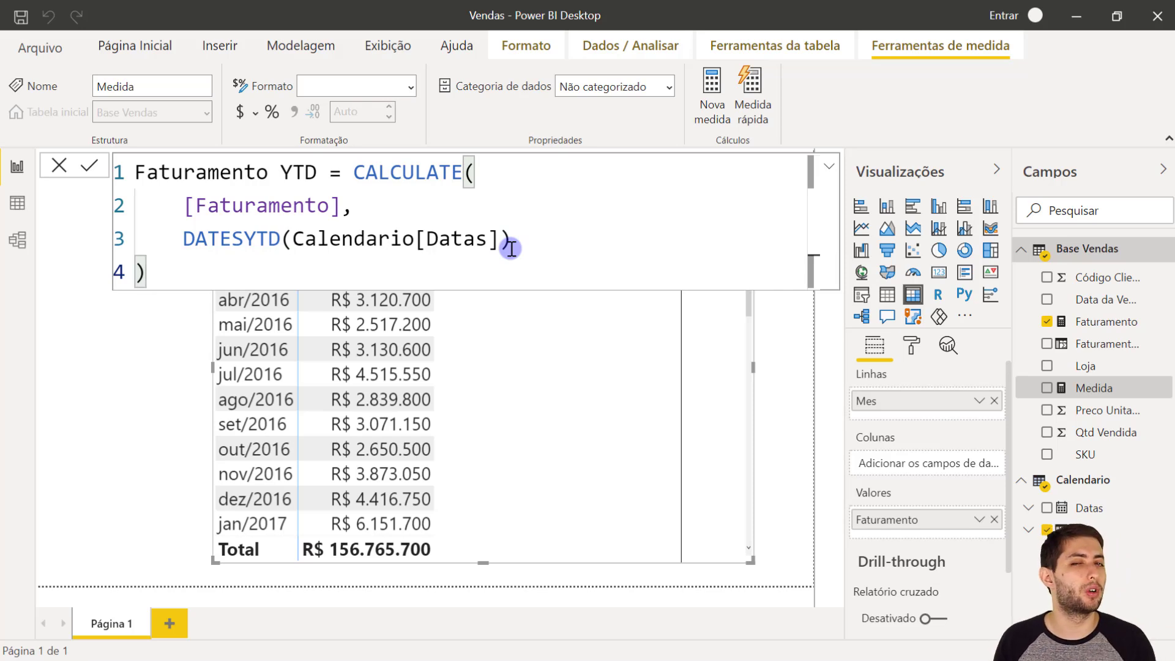
{"action": "key", "text": "Return"}
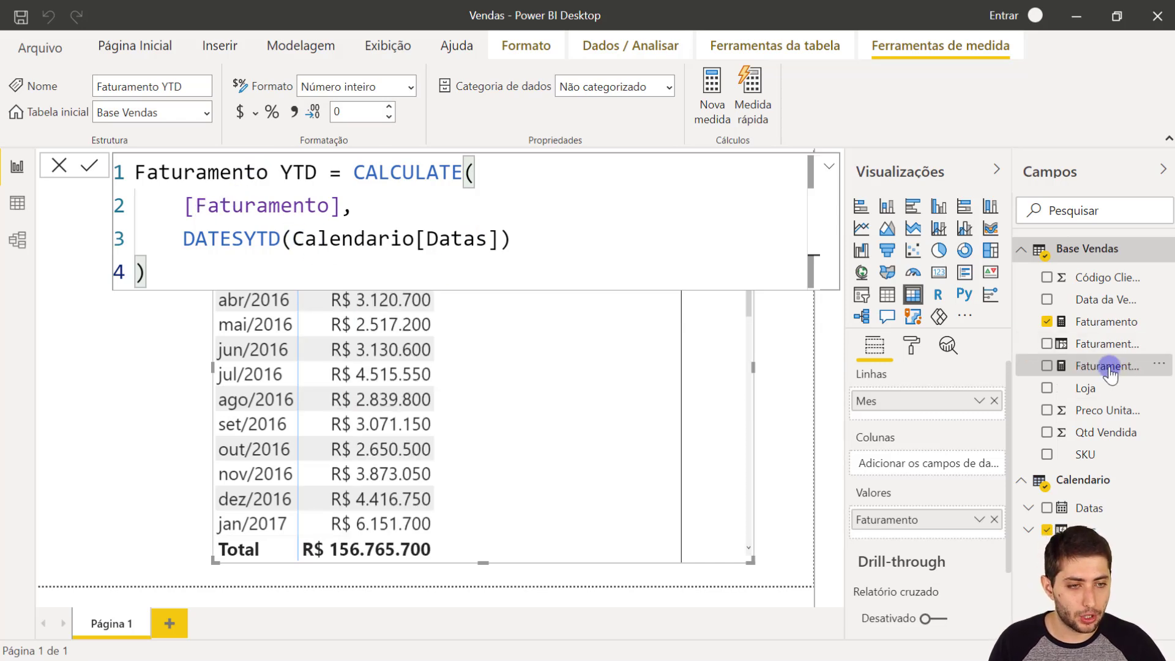
- Add the Faturamento YTD measure to the matrix values below Faturamento
{"action": "left_click_drag", "start_coordinate": [1111, 366], "coordinate": [975, 539]}
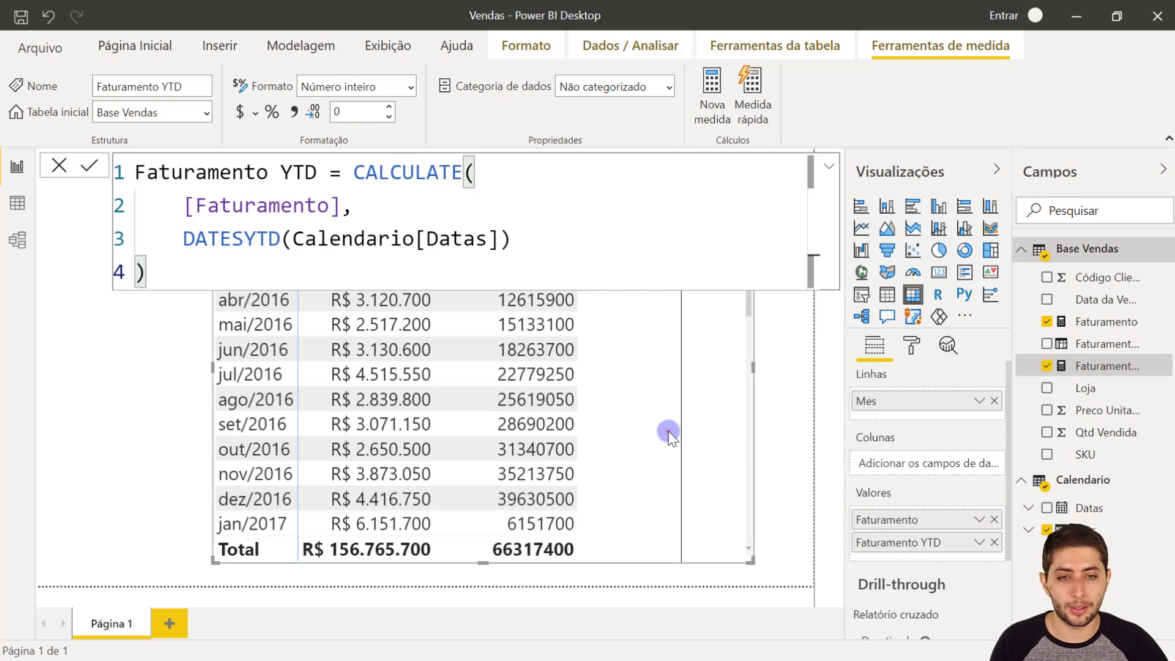
{"action": "left_click", "coordinate": [669, 431]}
{"action": "left_click", "coordinate": [747, 426]}
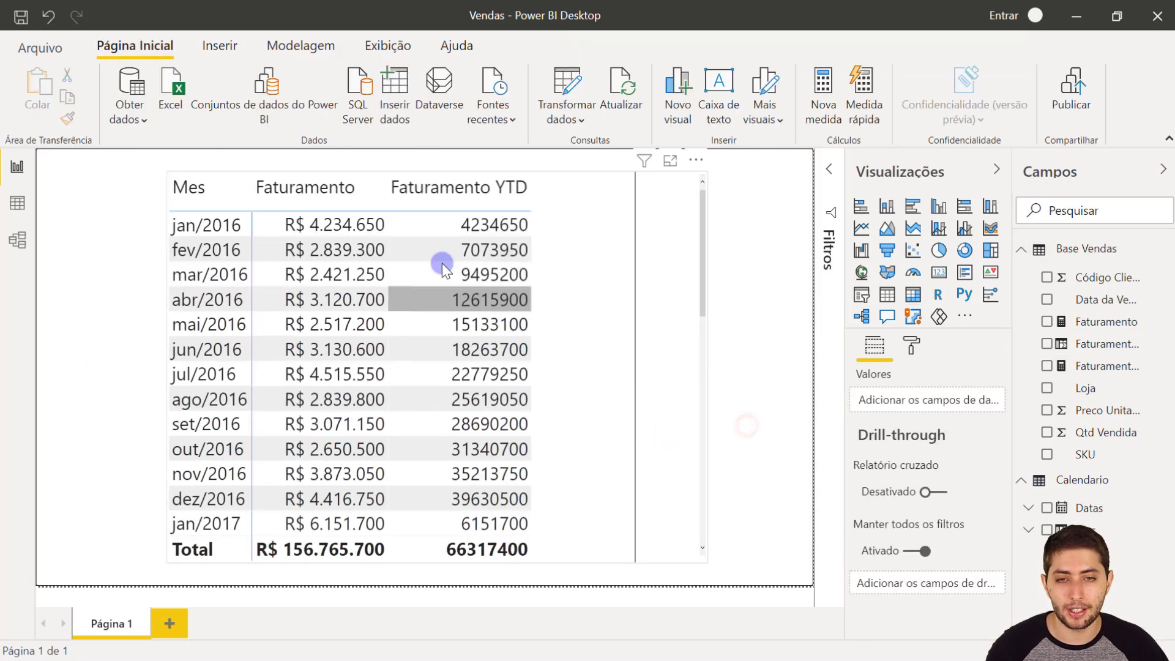
- Format the Faturamento YTD measure as currency in R$ Português (Brasil)
{"action": "left_click", "coordinate": [557, 263]}
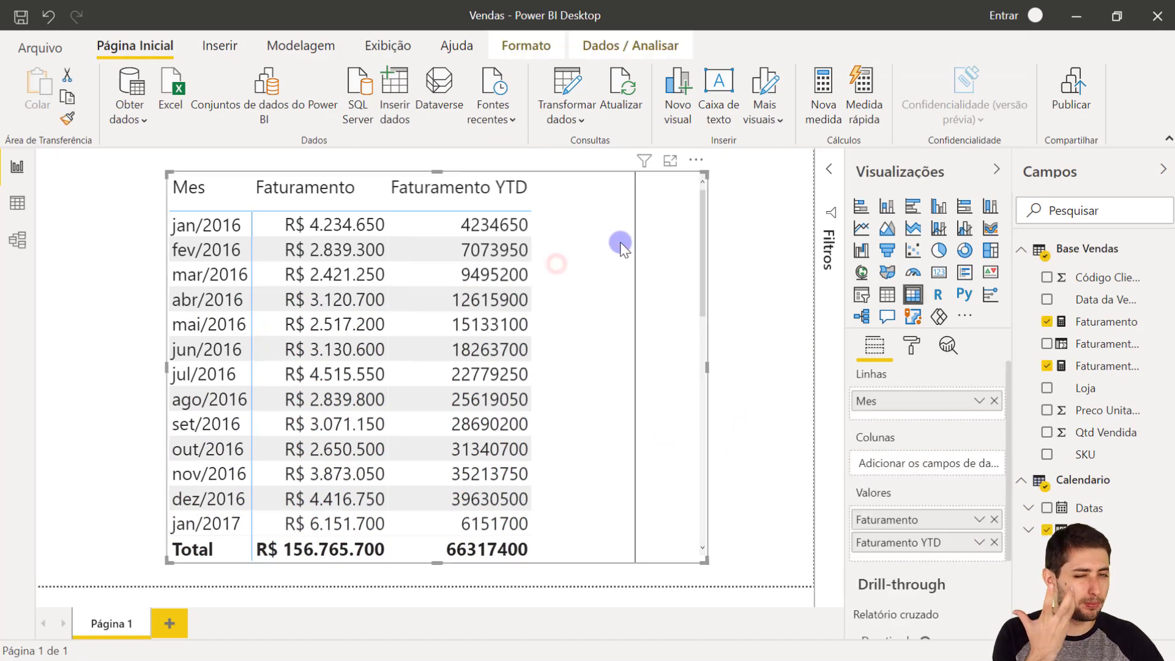
{"action": "left_click", "coordinate": [1118, 367]}
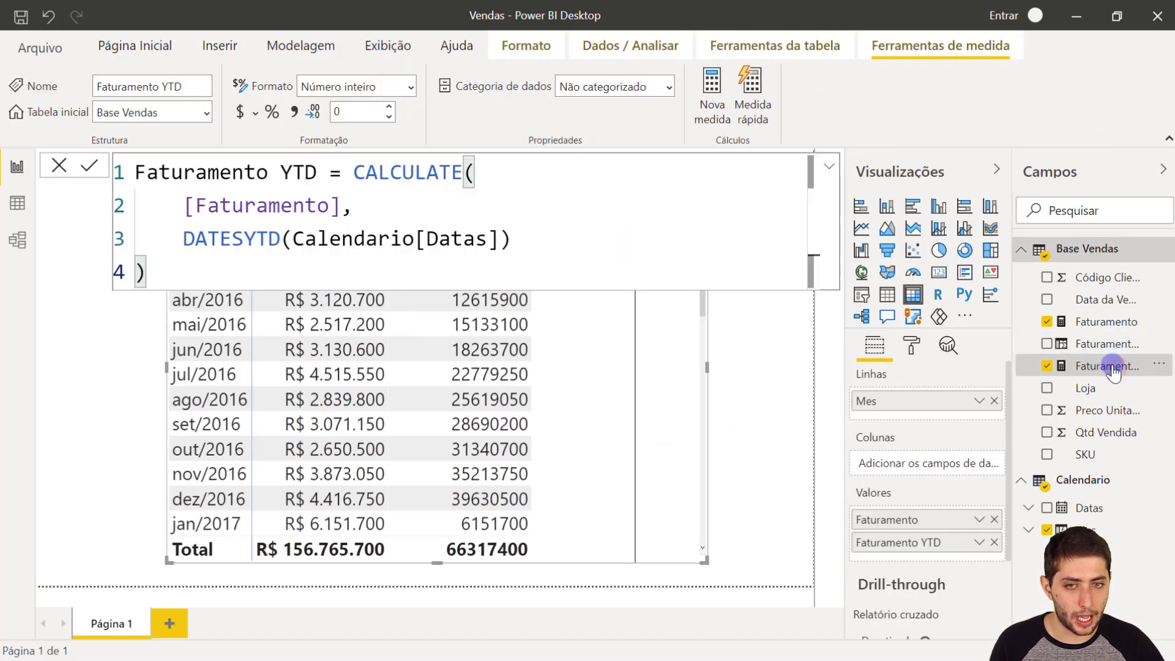
{"action": "left_click", "coordinate": [254, 111]}
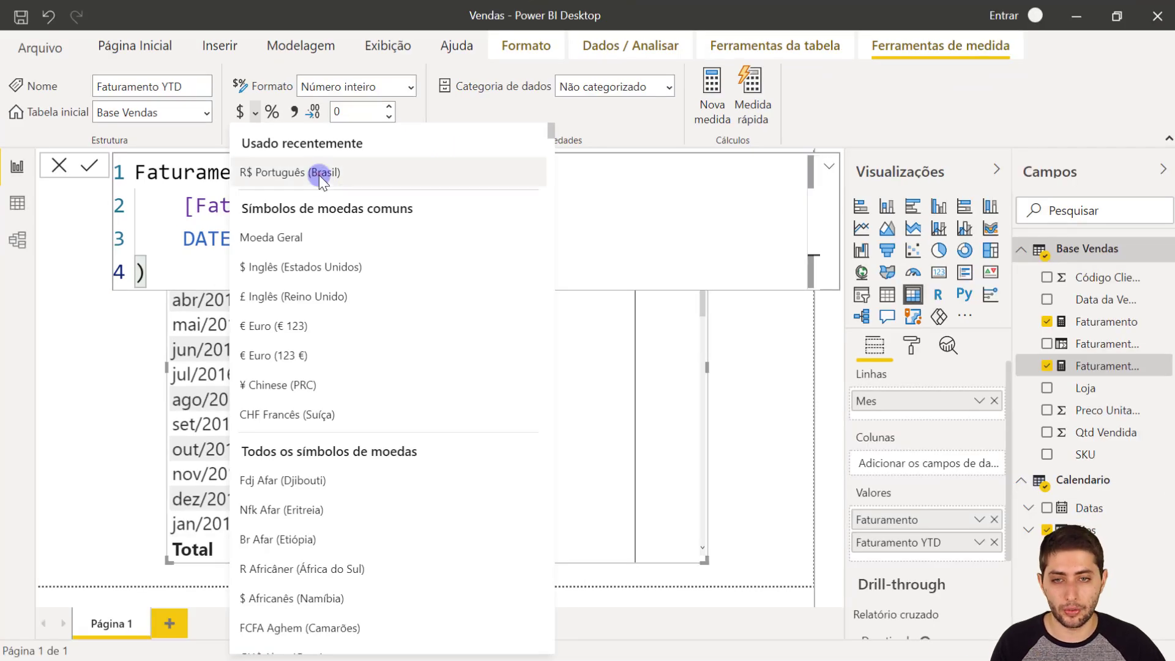
{"action": "left_click", "coordinate": [318, 173]}
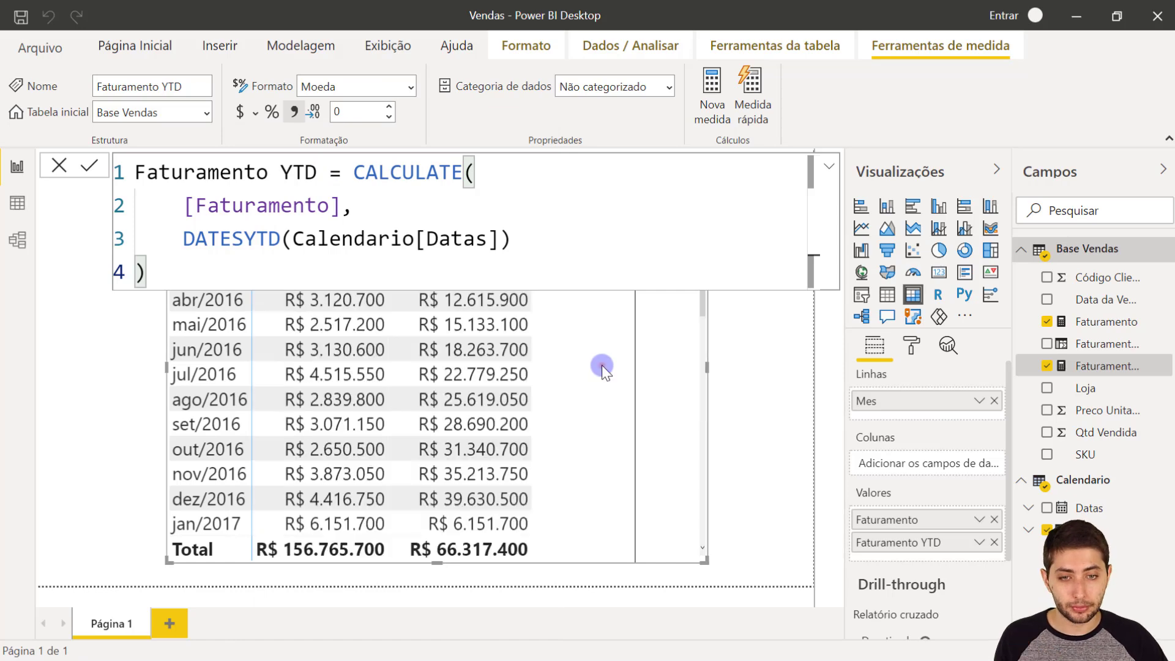
{"action": "left_click", "coordinate": [640, 352]}
{"action": "left_click", "coordinate": [677, 368]}
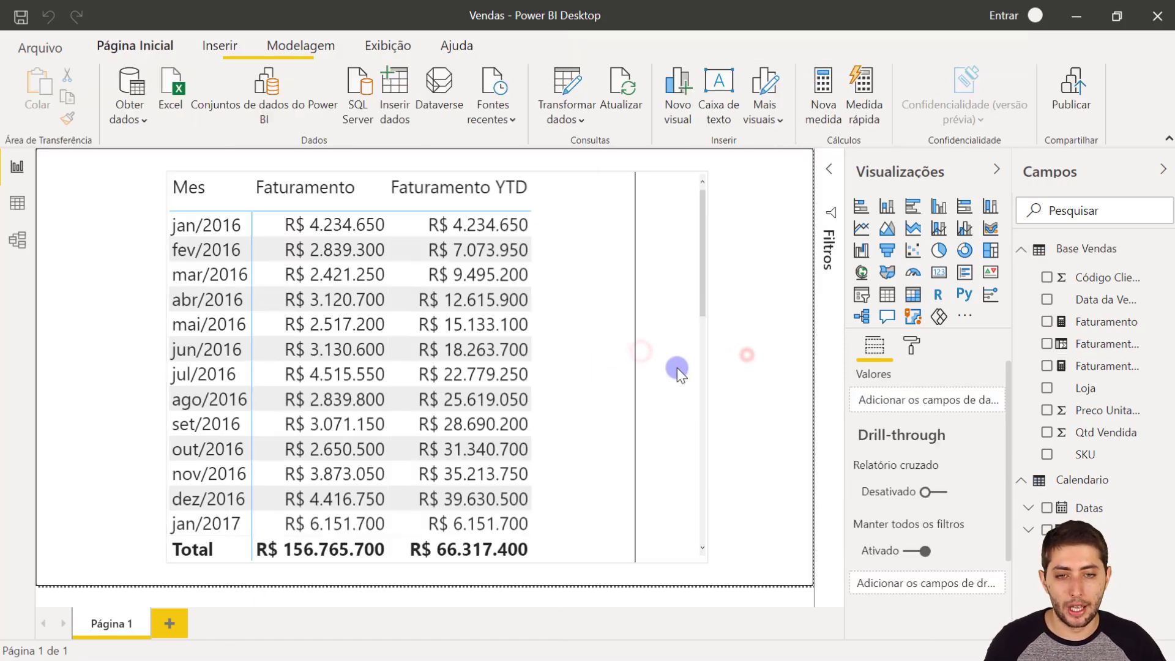
- Compare the monthly Faturamento values for jan/2016 to mar/2016 with the accumulated Faturamento YTD values
{"action": "left_click", "coordinate": [256, 228]}
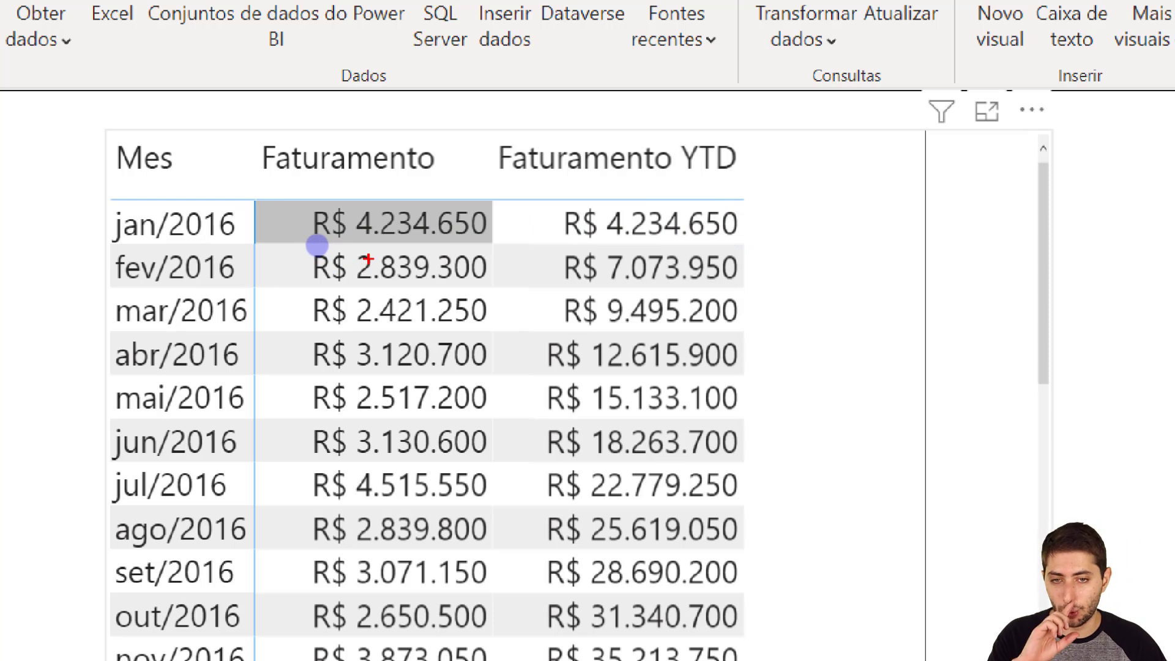
{"action": "mouse_move", "coordinate": [247, 197]}
{"action": "left_mouse_down"}
{"action": "mouse_move", "coordinate": [393, 262]}
{"action": "mouse_move", "coordinate": [495, 275]}
{"action": "mouse_move", "coordinate": [494, 287]}
{"action": "left_mouse_up"}
{"action": "mouse_move", "coordinate": [552, 240]}
{"action": "left_mouse_down"}
{"action": "mouse_move", "coordinate": [675, 283]}
{"action": "mouse_move", "coordinate": [766, 292]}
{"action": "left_mouse_up"}
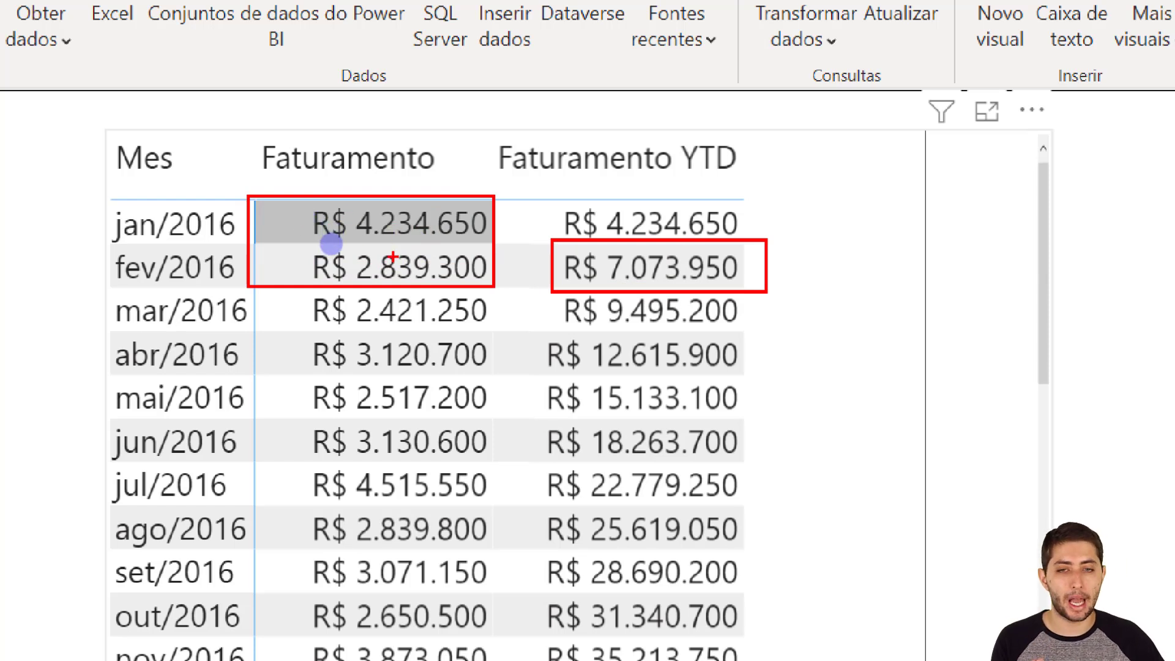
{"action": "key", "text": "e"}
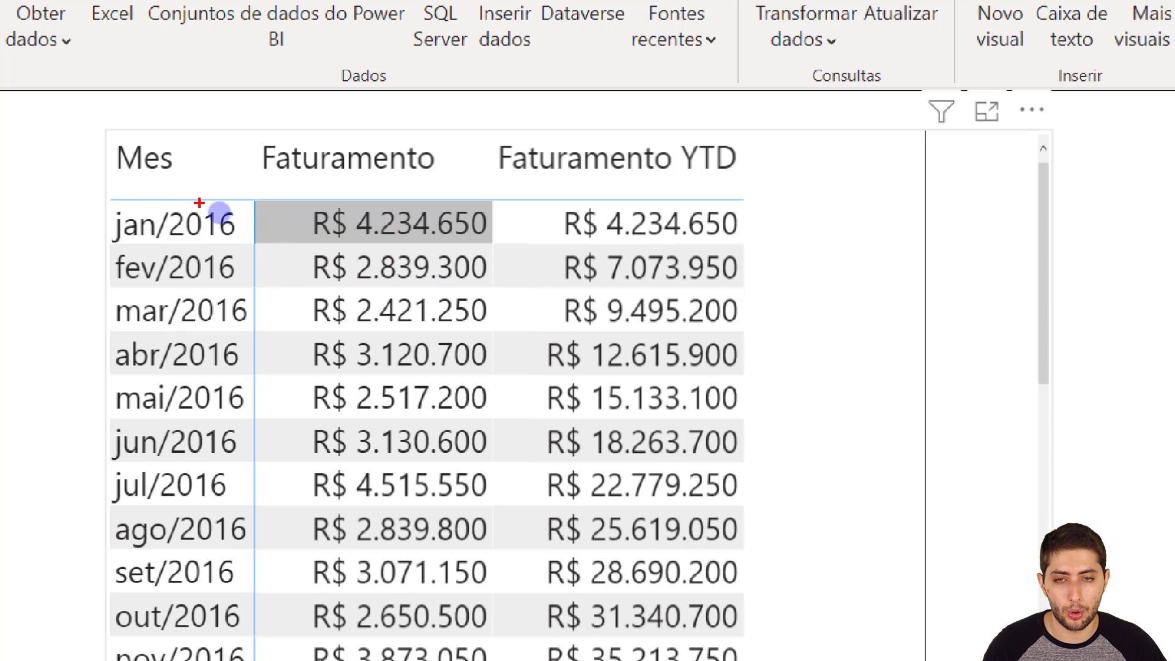
{"action": "mouse_move", "coordinate": [250, 198]}
{"action": "left_mouse_down"}
{"action": "mouse_move", "coordinate": [527, 320]}
{"action": "mouse_move", "coordinate": [498, 331]}
{"action": "left_mouse_up"}
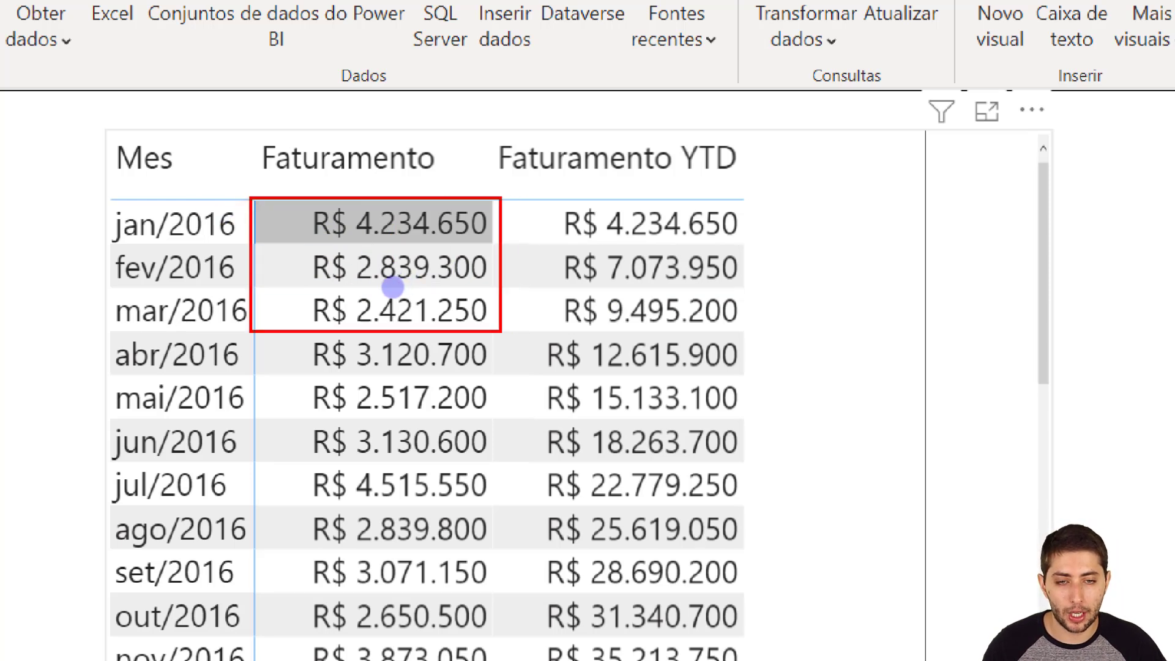
{"action": "left_click_drag", "start_coordinate": [536, 293], "coordinate": [745, 328]}
{"action": "key", "text": "ctrl+z"}
{"action": "key", "text": "ctrl+z"}
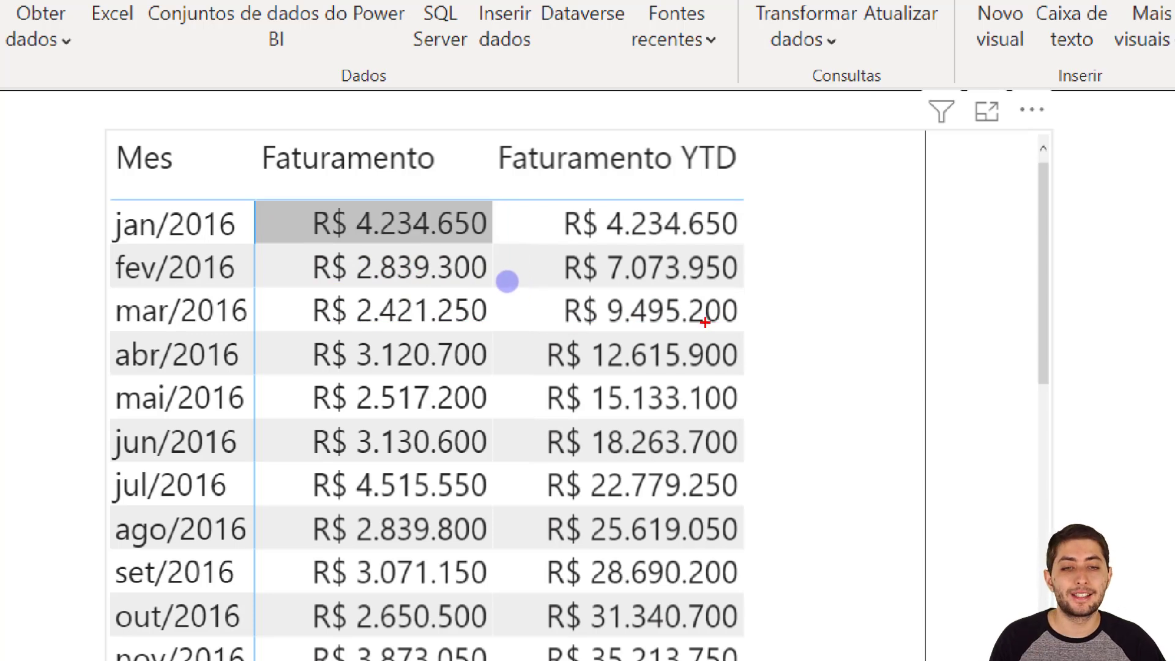
{"action": "key", "text": "Escape"}
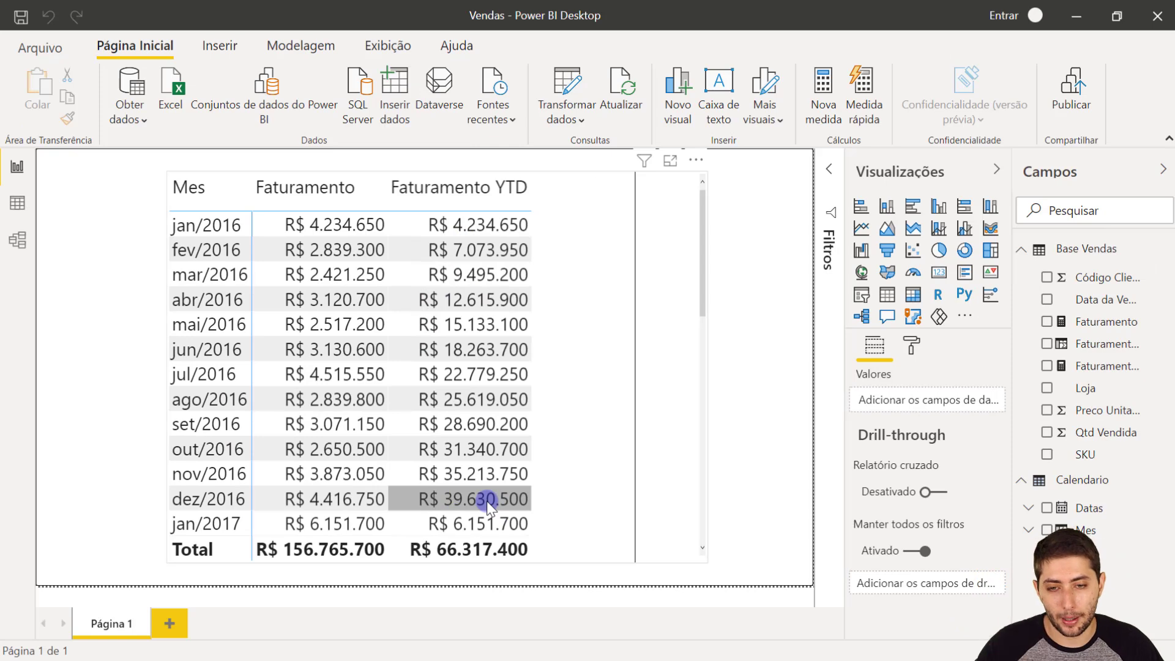
- Examine Faturamento YTD at the change from dez/2016 to jan/2017 and through the months of 2017
{"action": "key", "text": "ctrl+1"}
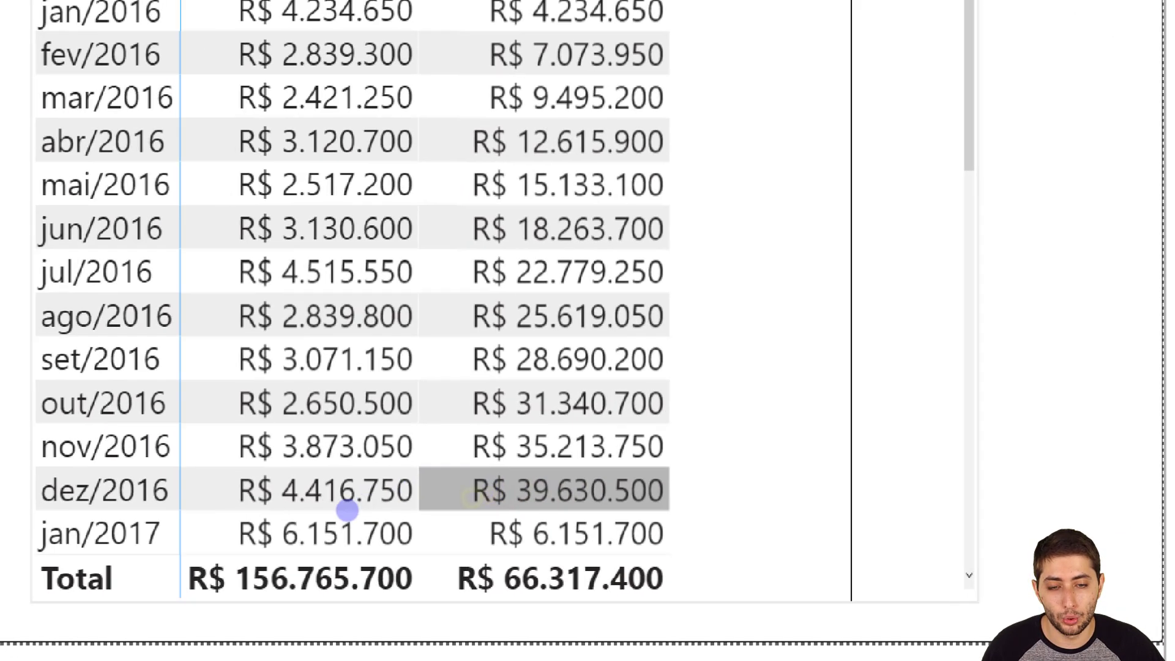
{"action": "left_click", "coordinate": [347, 513]}
{"action": "mouse_move", "coordinate": [435, 458]}
{"action": "left_mouse_down"}
{"action": "mouse_move", "coordinate": [546, 508]}
{"action": "mouse_move", "coordinate": [673, 493]}
{"action": "left_mouse_up"}
{"action": "key", "text": "e"}
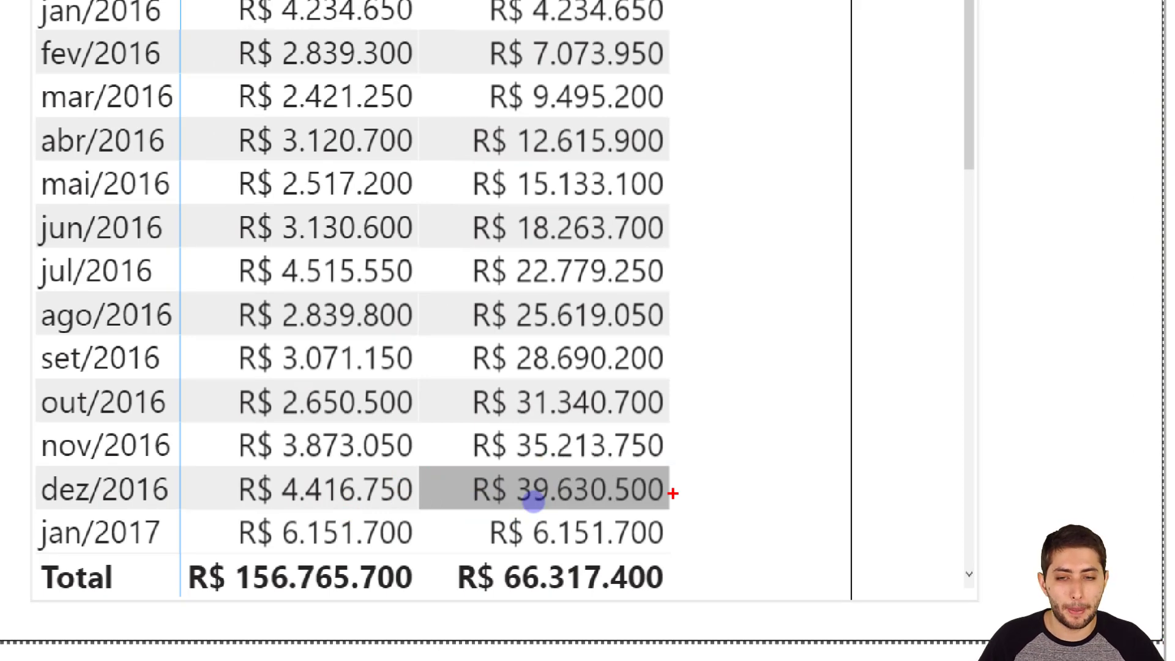
{"action": "left_click_drag", "start_coordinate": [685, 530], "coordinate": [844, 459]}
{"action": "key", "text": "Escape"}
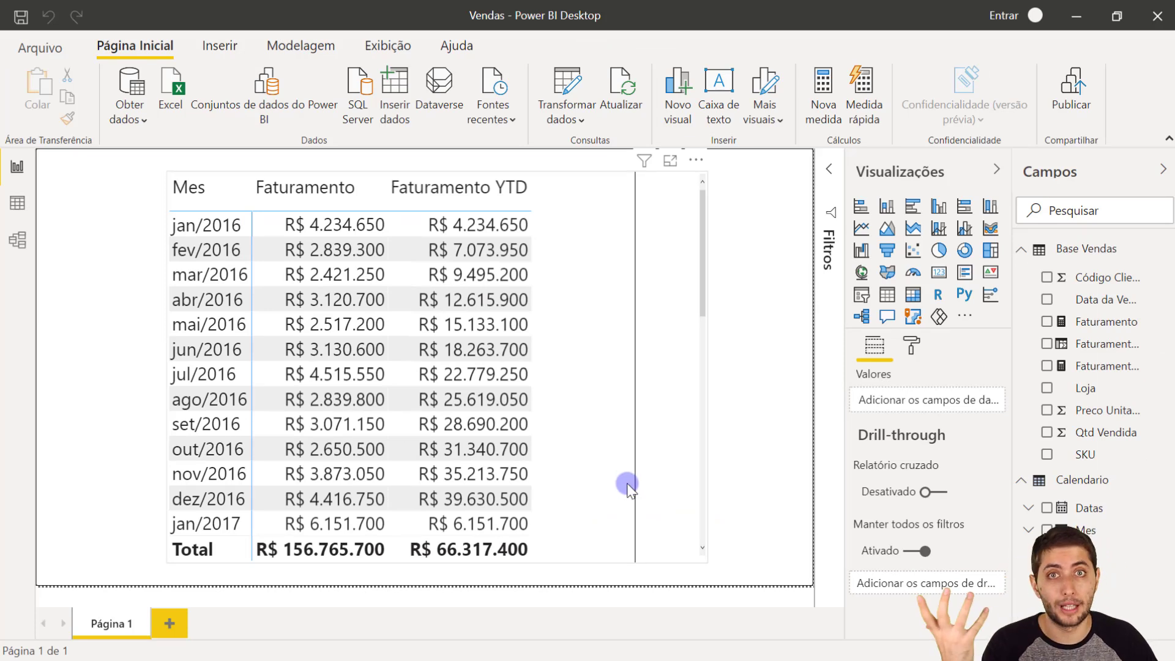
{"action": "scroll", "coordinate": [622, 490], "scroll_direction": "down", "scroll_amount": 2}
{"action": "scroll", "coordinate": [612, 493], "scroll_direction": "down", "scroll_amount": 2}
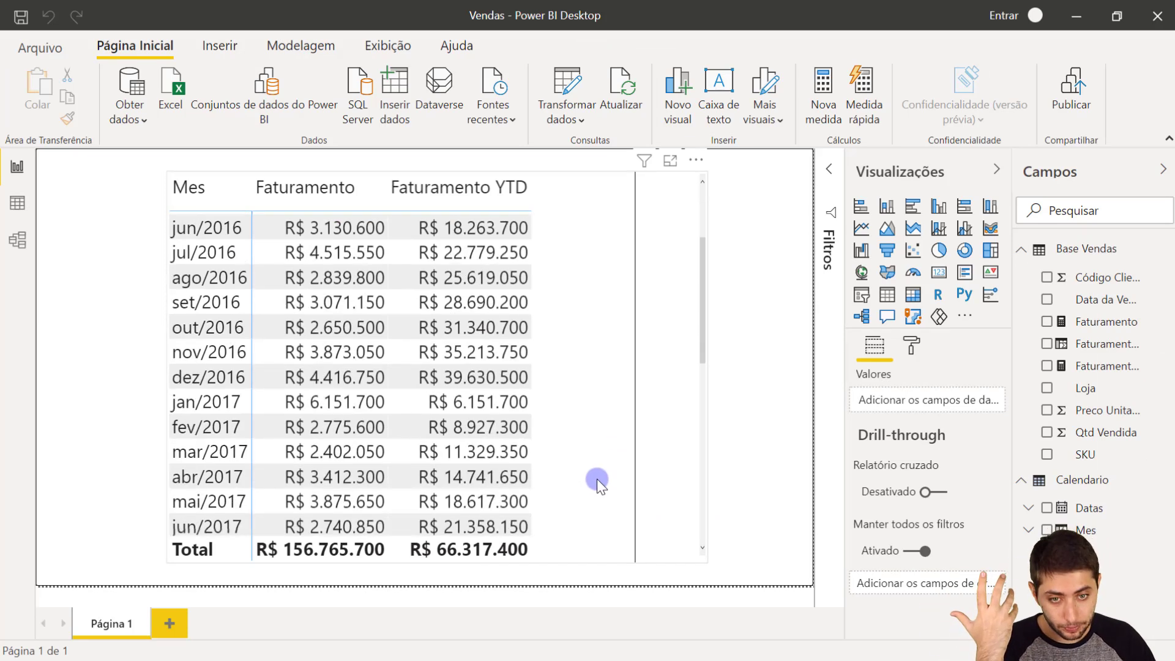
{"action": "scroll", "coordinate": [593, 457], "scroll_direction": "down", "scroll_amount": 2}
{"action": "scroll", "coordinate": [593, 457], "scroll_direction": "up", "scroll_amount": 3}
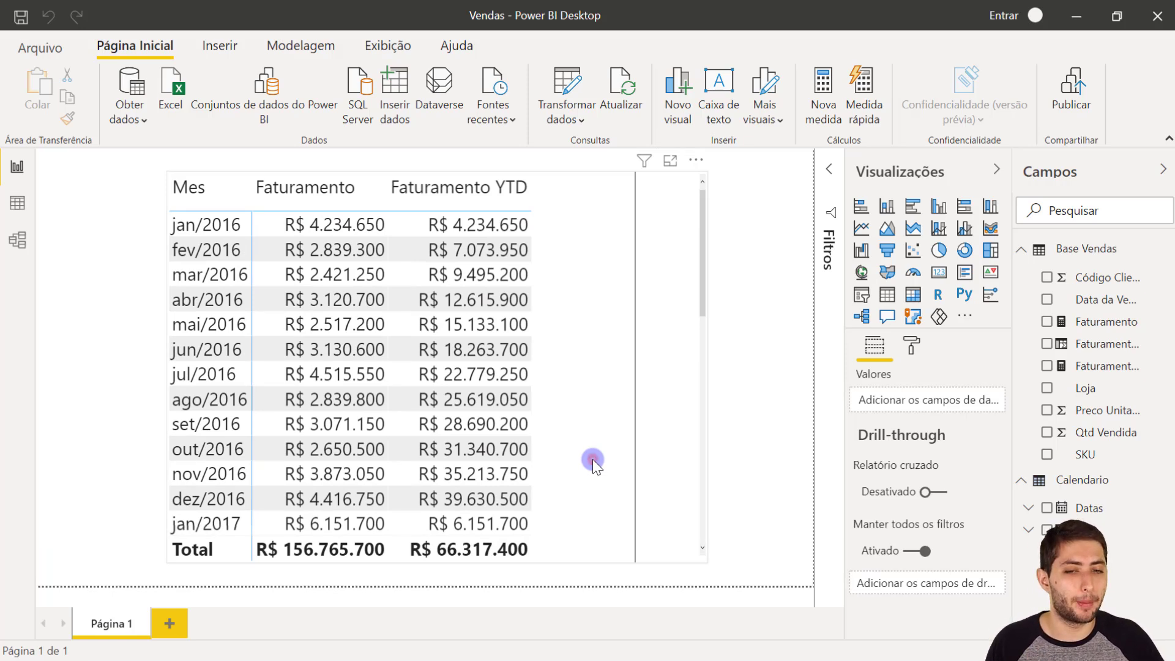
{"action": "left_click", "coordinate": [592, 459]}
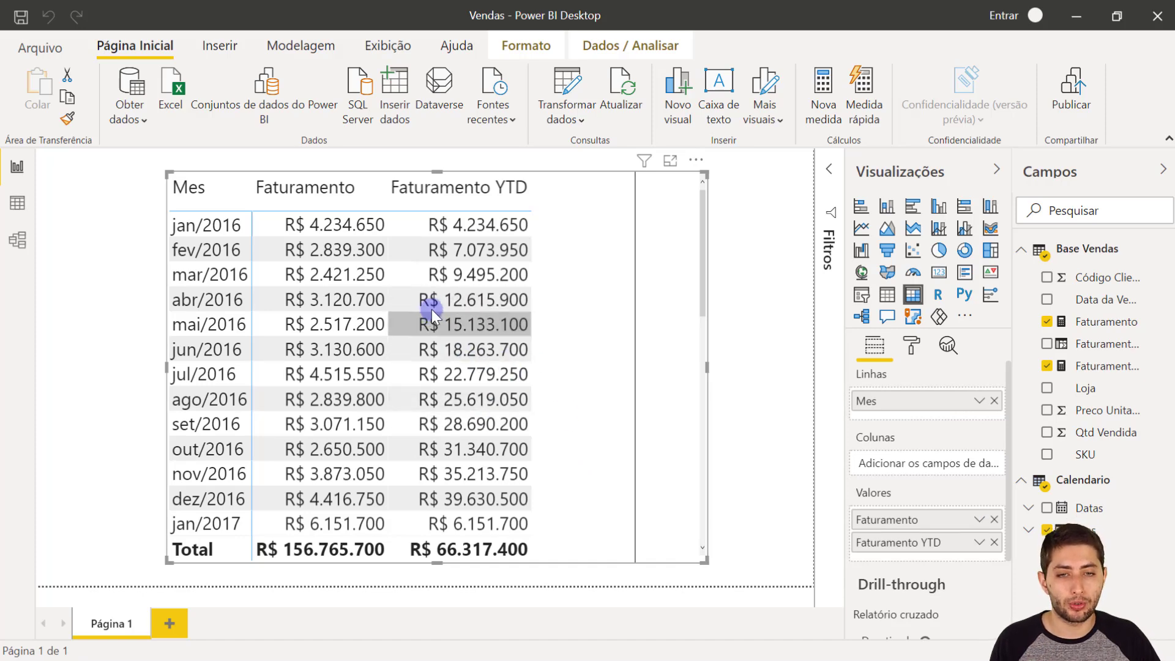
- Compare the Faturamento YTD values at the start of 2016 with those at the start of 2017
{"action": "scroll", "coordinate": [434, 302], "scroll_direction": "down", "scroll_amount": 3}
{"action": "scroll", "coordinate": [456, 245], "scroll_direction": "up", "scroll_amount": 3}
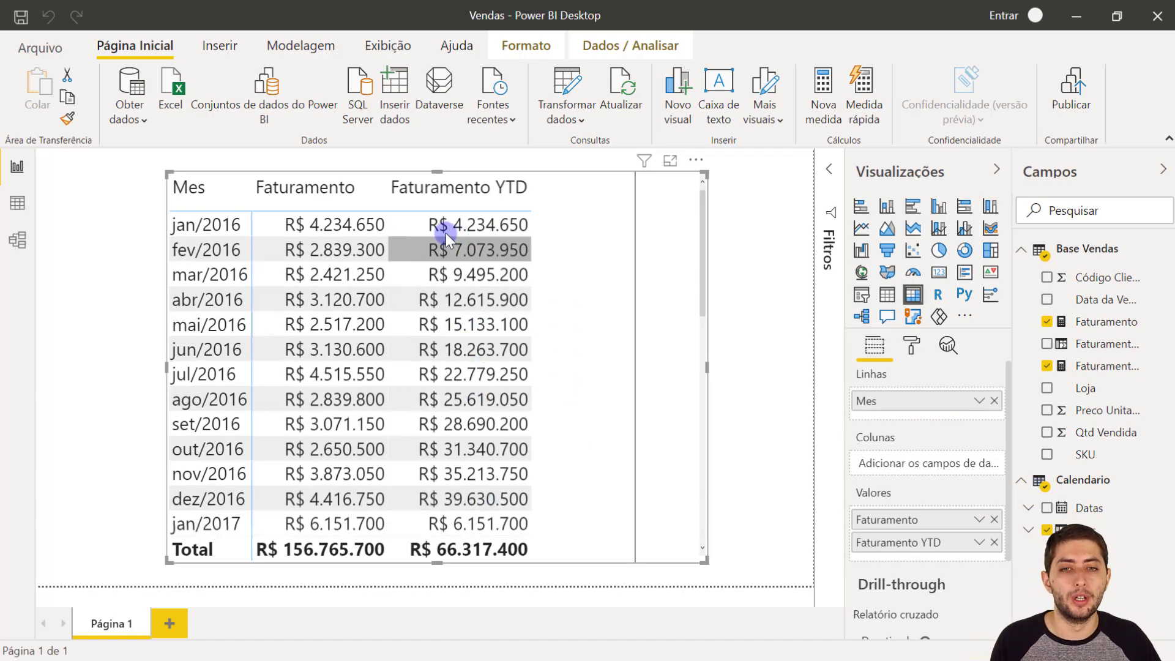
{"action": "scroll", "coordinate": [484, 483], "scroll_direction": "down", "scroll_amount": 3}
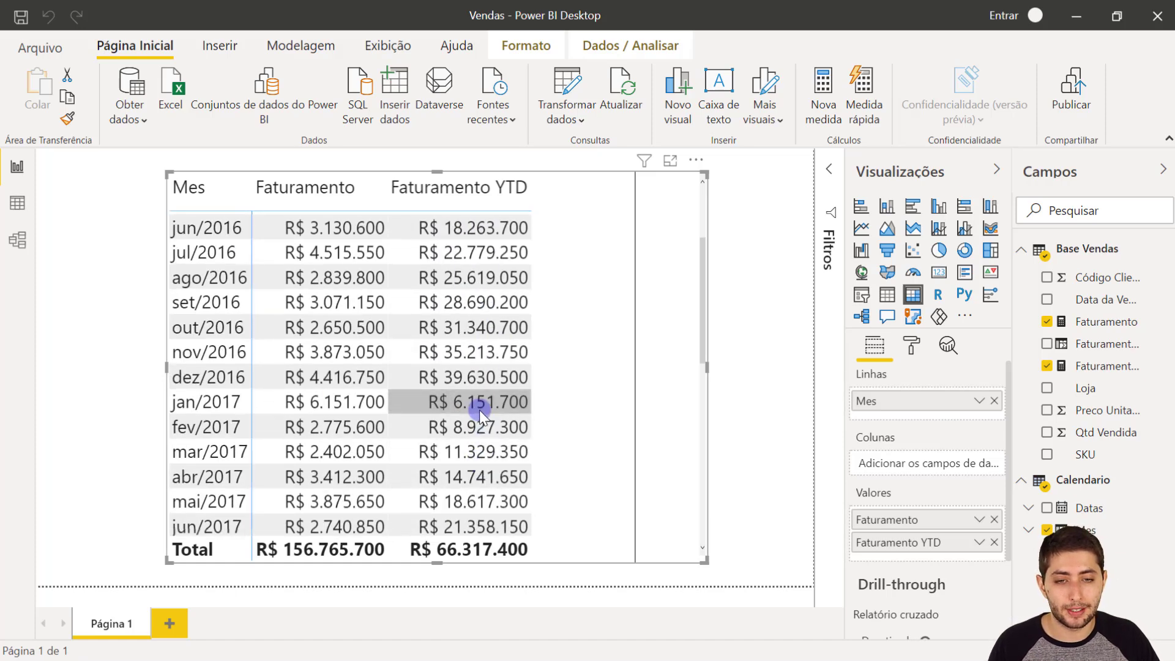
{"action": "scroll", "coordinate": [479, 409], "scroll_direction": "up", "scroll_amount": 3}
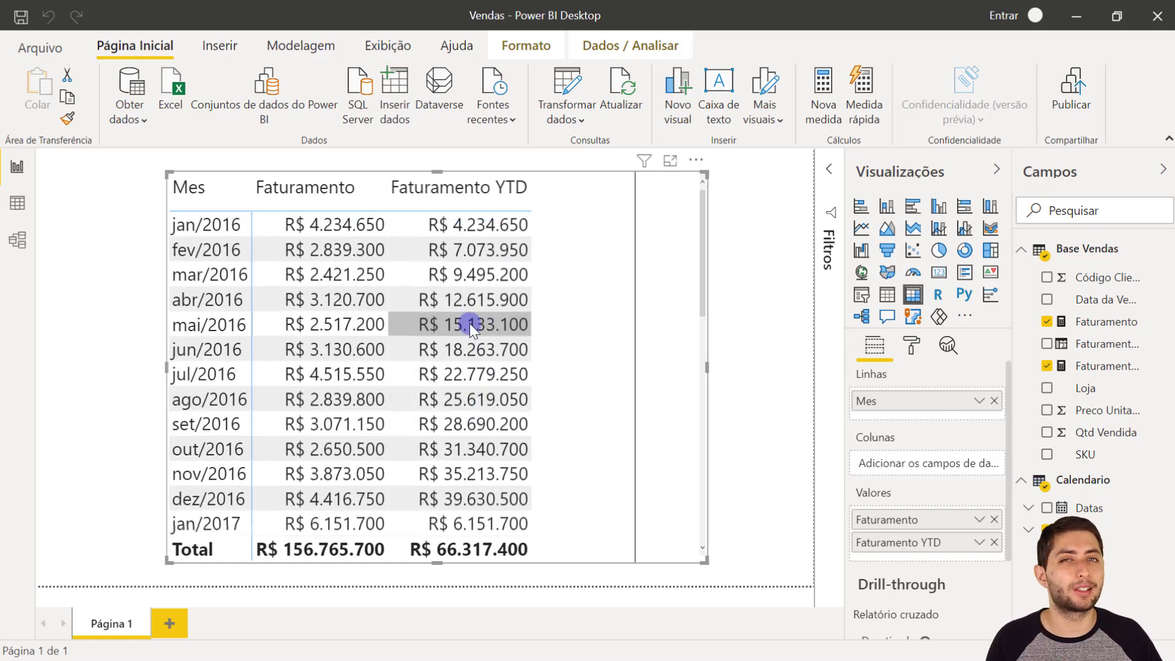
- Turn on data bars (Barras de dados) in the matrix's conditional formatting for the Faturamento YTD column
{"action": "left_click", "coordinate": [912, 345]}
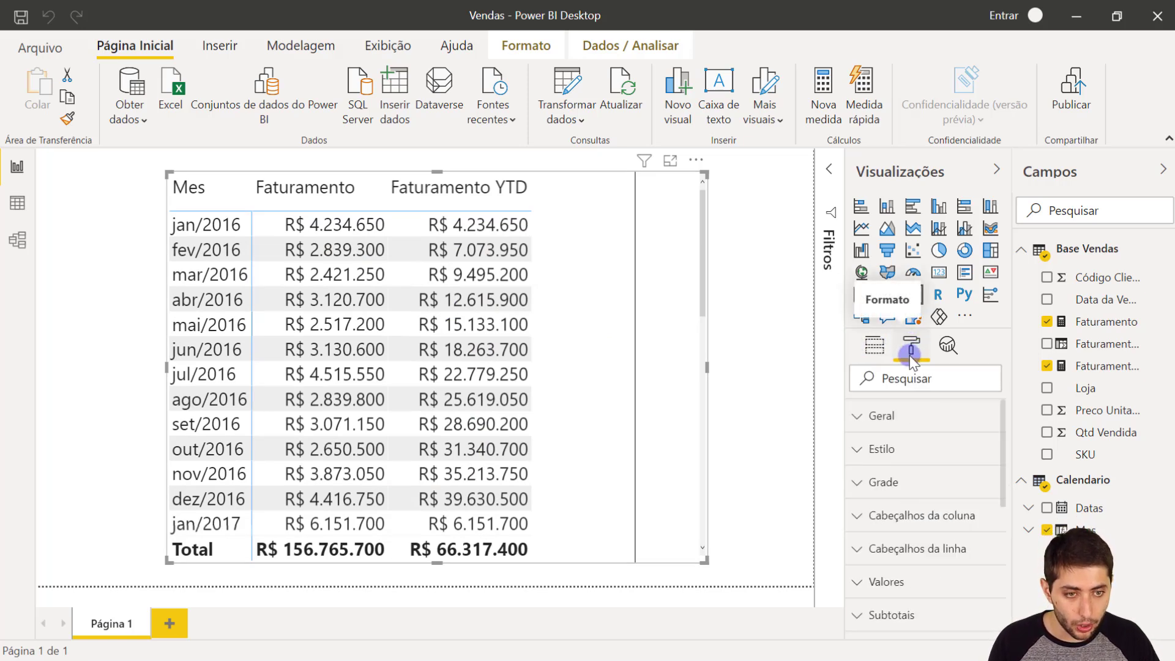
{"action": "scroll", "coordinate": [910, 456], "scroll_direction": "down", "scroll_amount": 3}
{"action": "scroll", "coordinate": [910, 471], "scroll_direction": "down", "scroll_amount": 1}
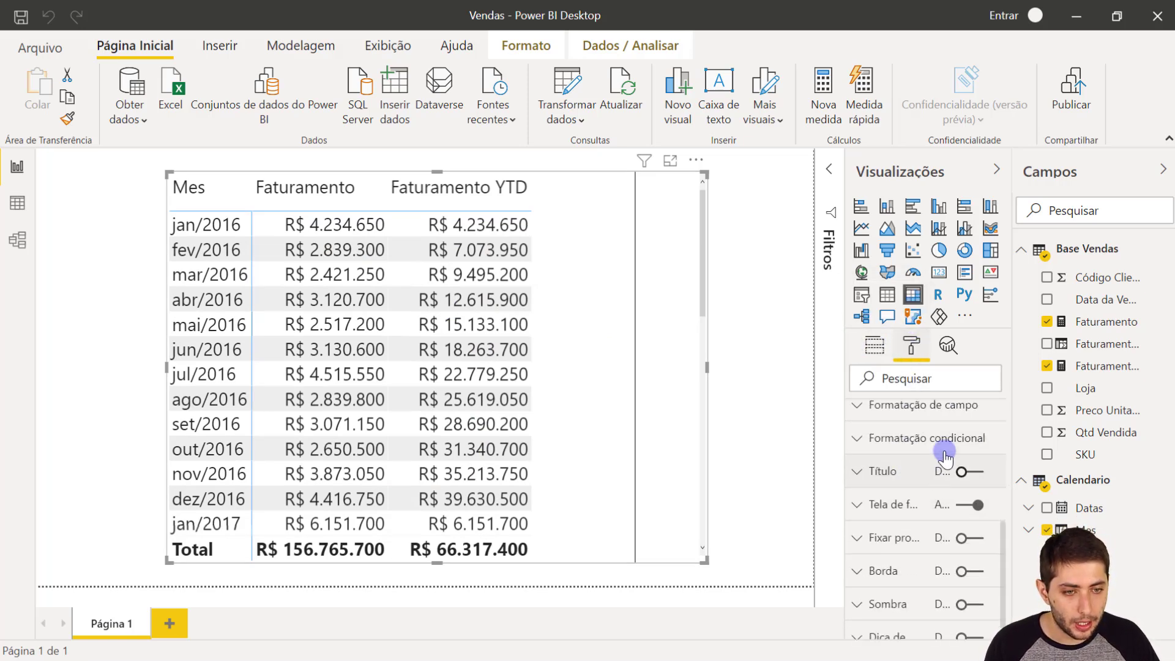
{"action": "left_click", "coordinate": [942, 438]}
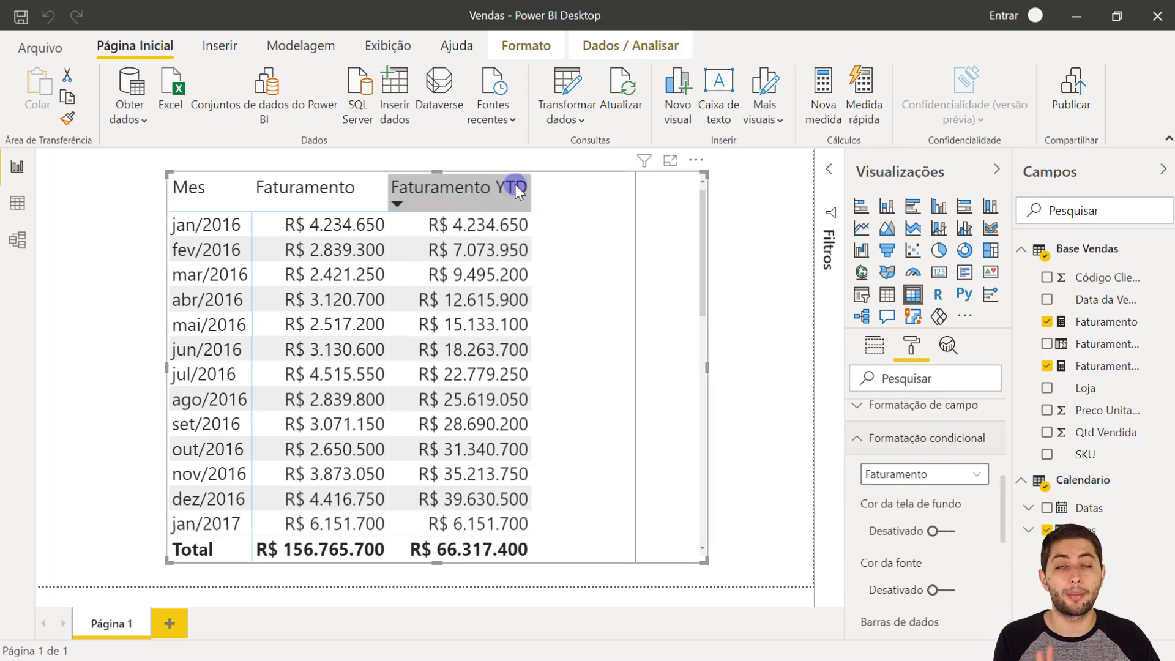
{"action": "left_click", "coordinate": [935, 480]}
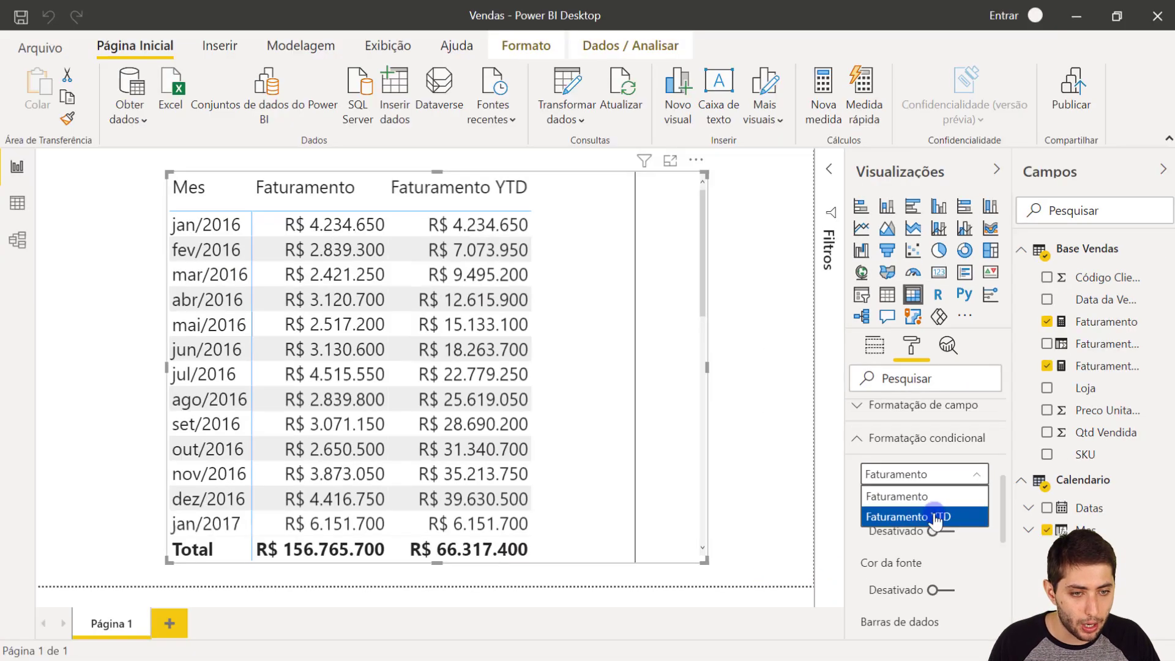
{"action": "left_click", "coordinate": [937, 546]}
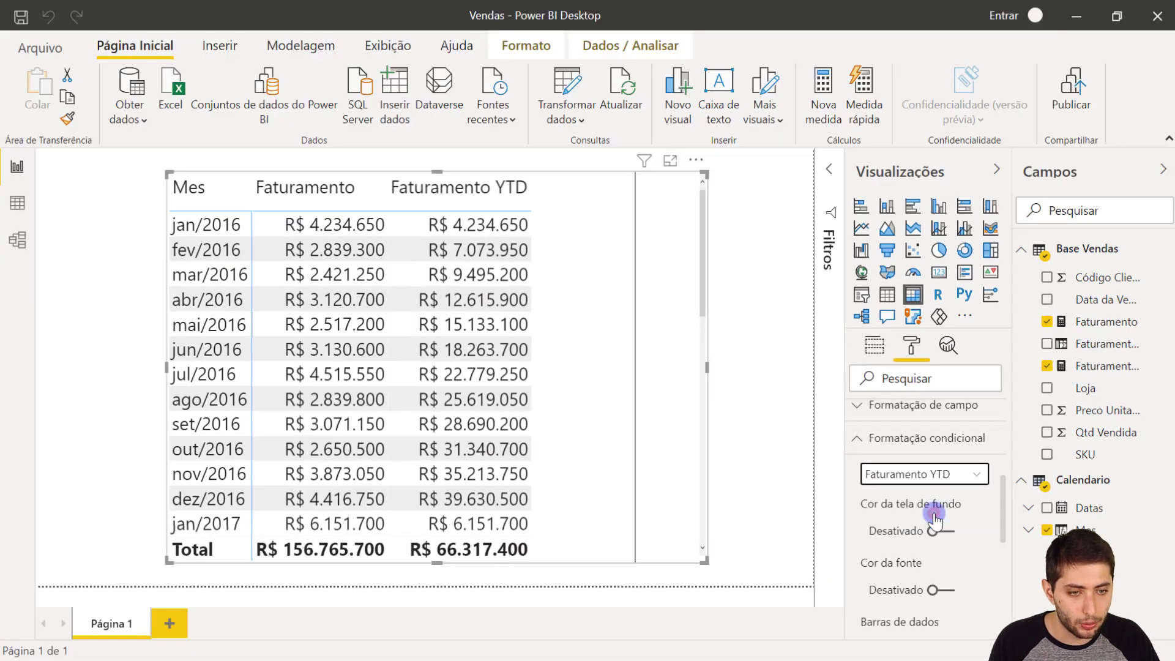
{"action": "scroll", "coordinate": [945, 515], "scroll_direction": "down", "scroll_amount": 2}
{"action": "scroll", "coordinate": [955, 479], "scroll_direction": "down", "scroll_amount": 2}
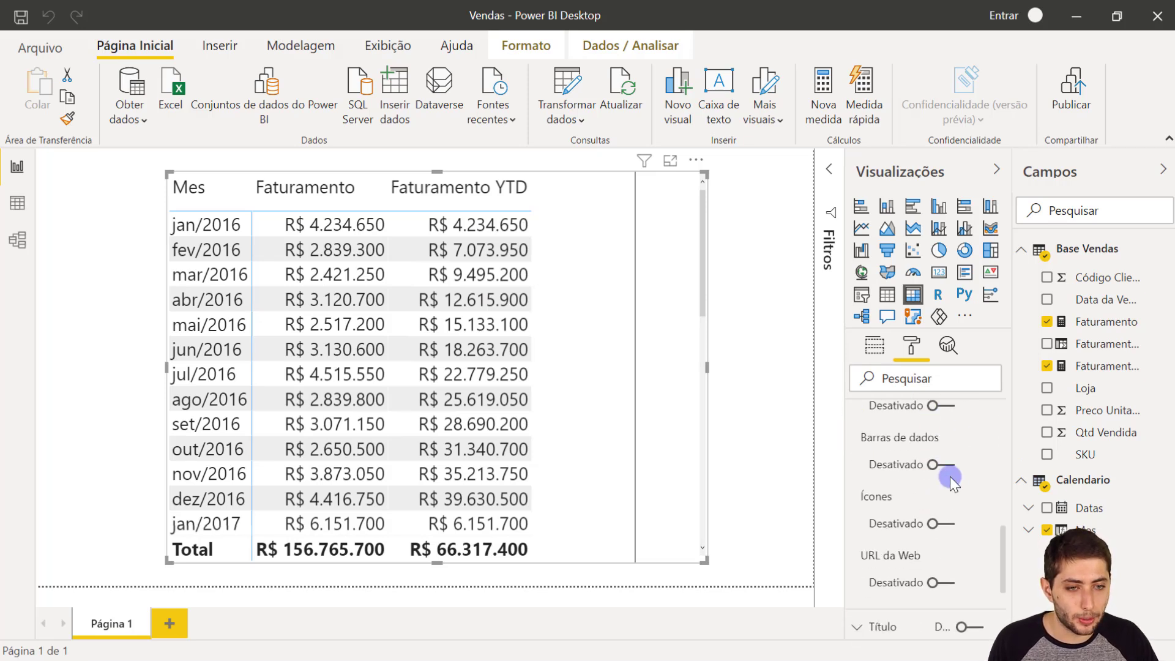
{"action": "left_click", "coordinate": [936, 463]}
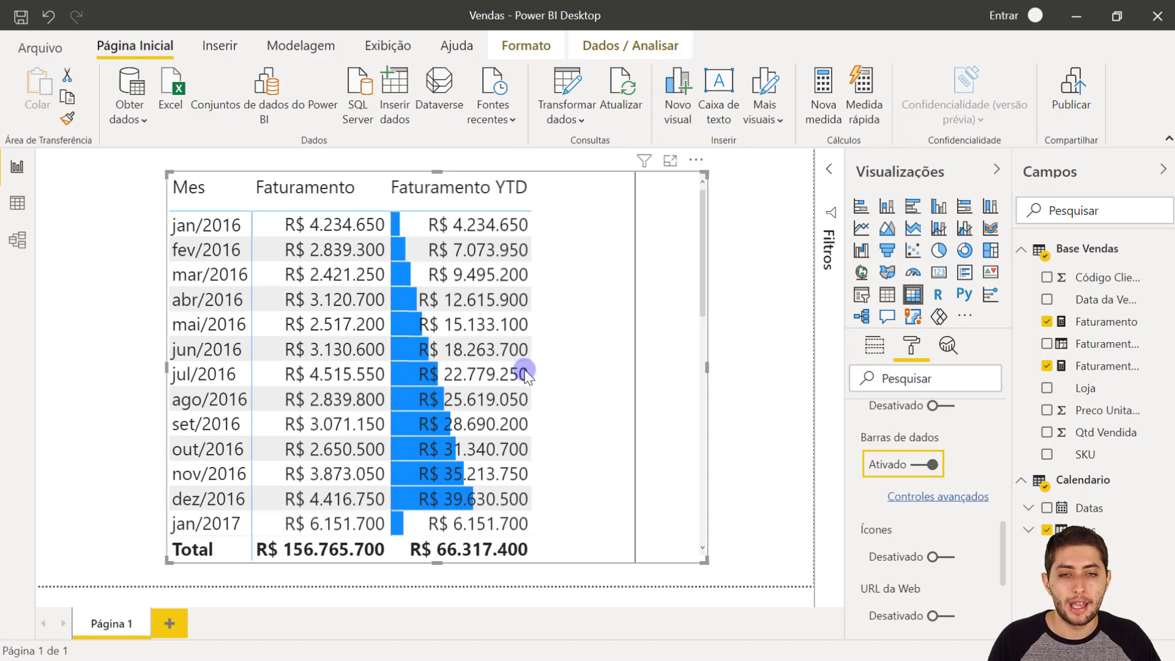
- Set the positive bar colour of the Faturamento YTD data bars to a light gold theme colour
{"action": "scroll", "coordinate": [526, 373], "scroll_direction": "down", "scroll_amount": 3}
{"action": "scroll", "coordinate": [508, 367], "scroll_direction": "up", "scroll_amount": 3}
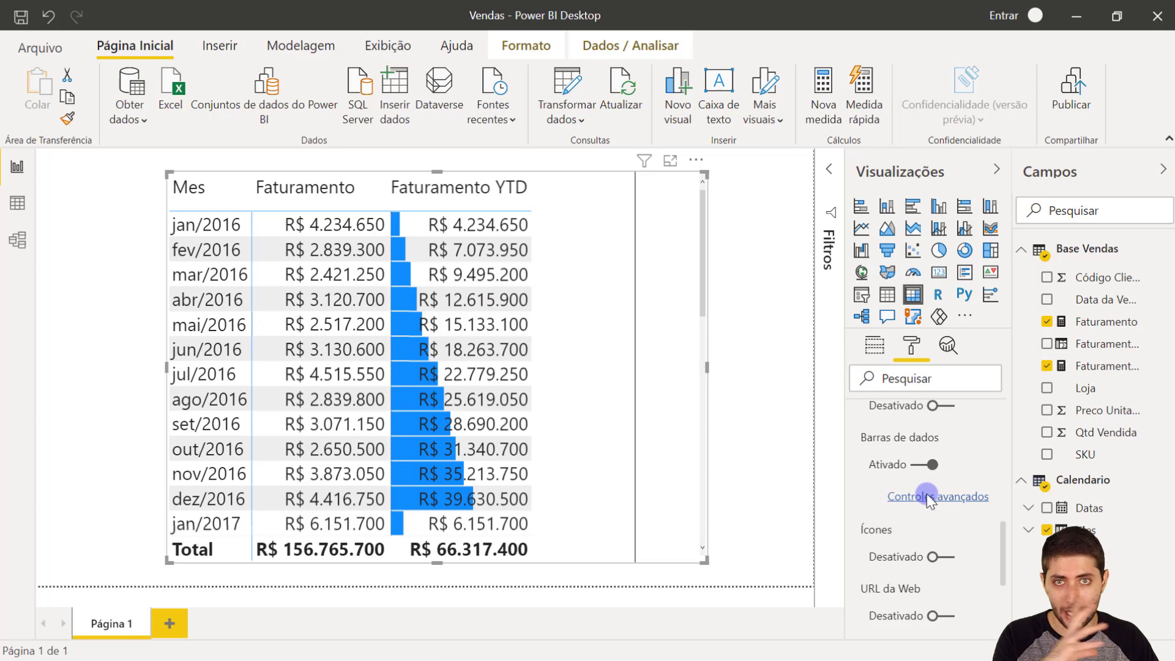
{"action": "left_click", "coordinate": [928, 497]}
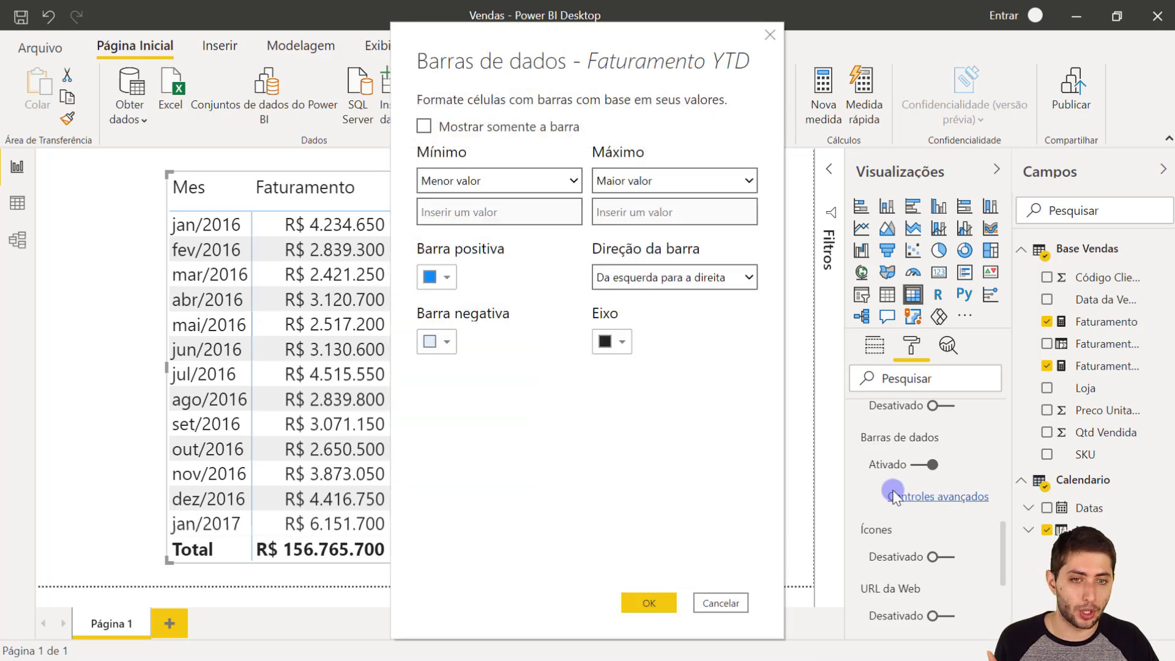
{"action": "left_click", "coordinate": [428, 279]}
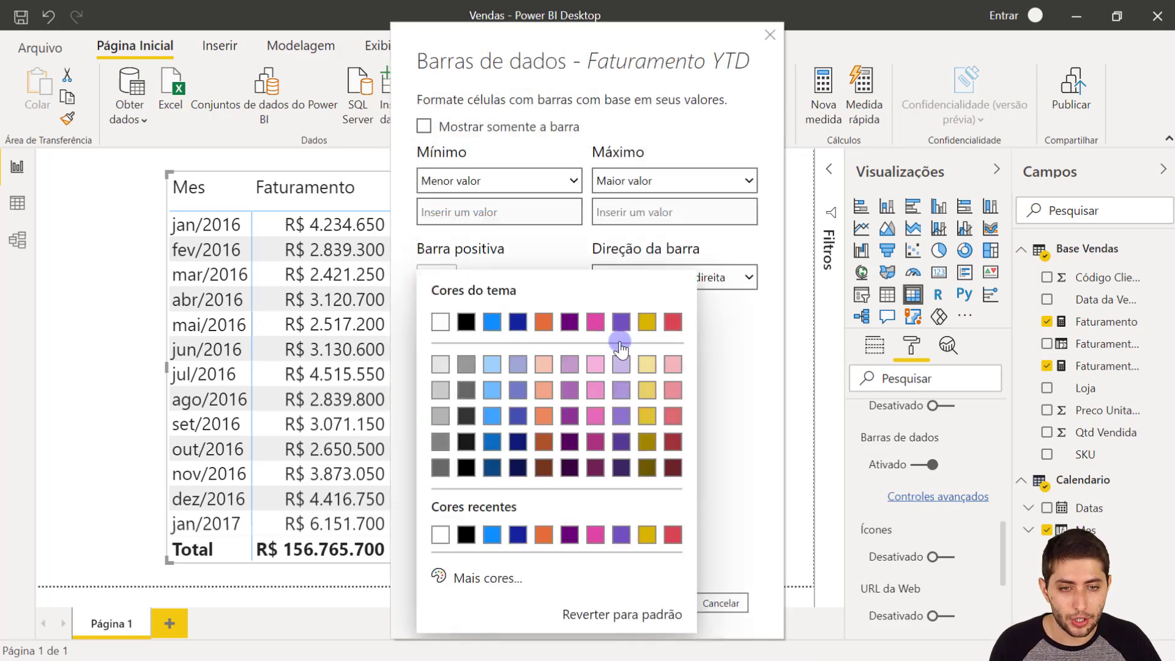
{"action": "left_click", "coordinate": [646, 387]}
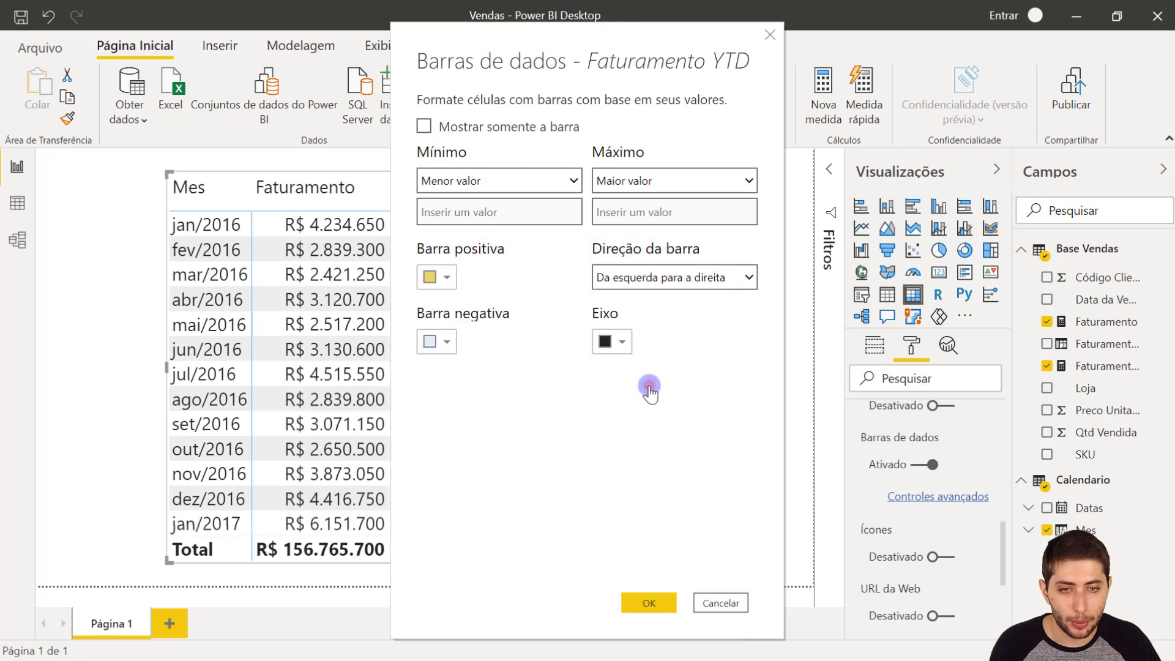
{"action": "left_click", "coordinate": [651, 603]}
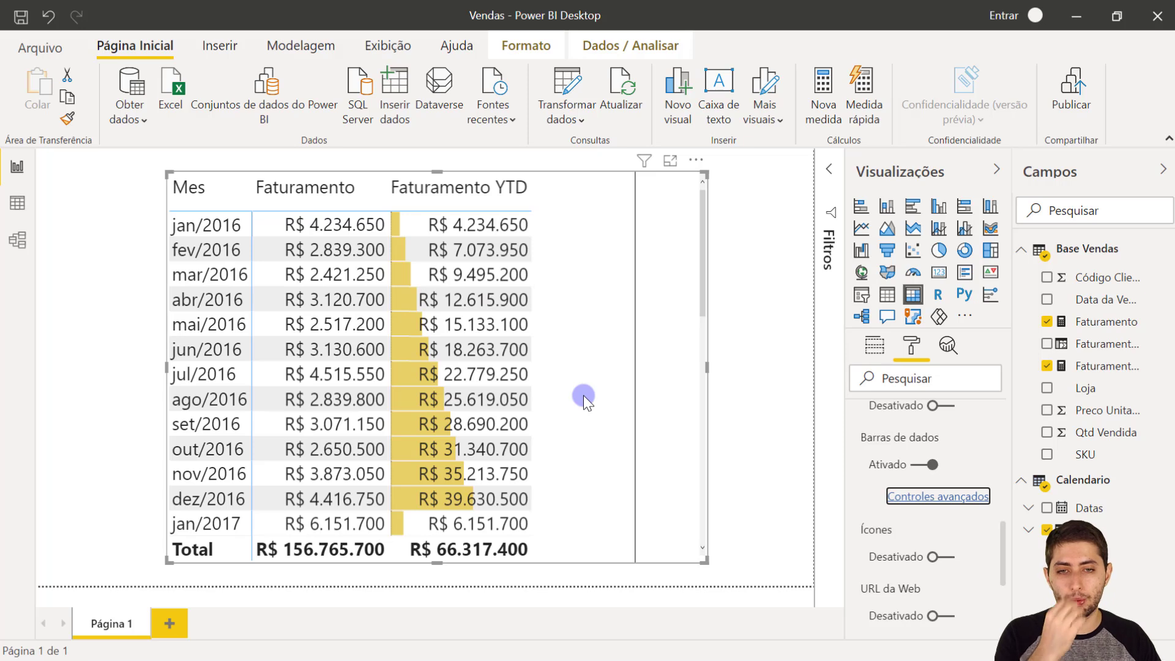
- Examine the Faturamento YTD data bars across all months, comparing the December accumulated values of 2016, 2017 and 2018
{"action": "scroll", "coordinate": [537, 341], "scroll_direction": "down", "scroll_amount": 2}
{"action": "scroll", "coordinate": [538, 341], "scroll_direction": "up", "scroll_amount": 2}
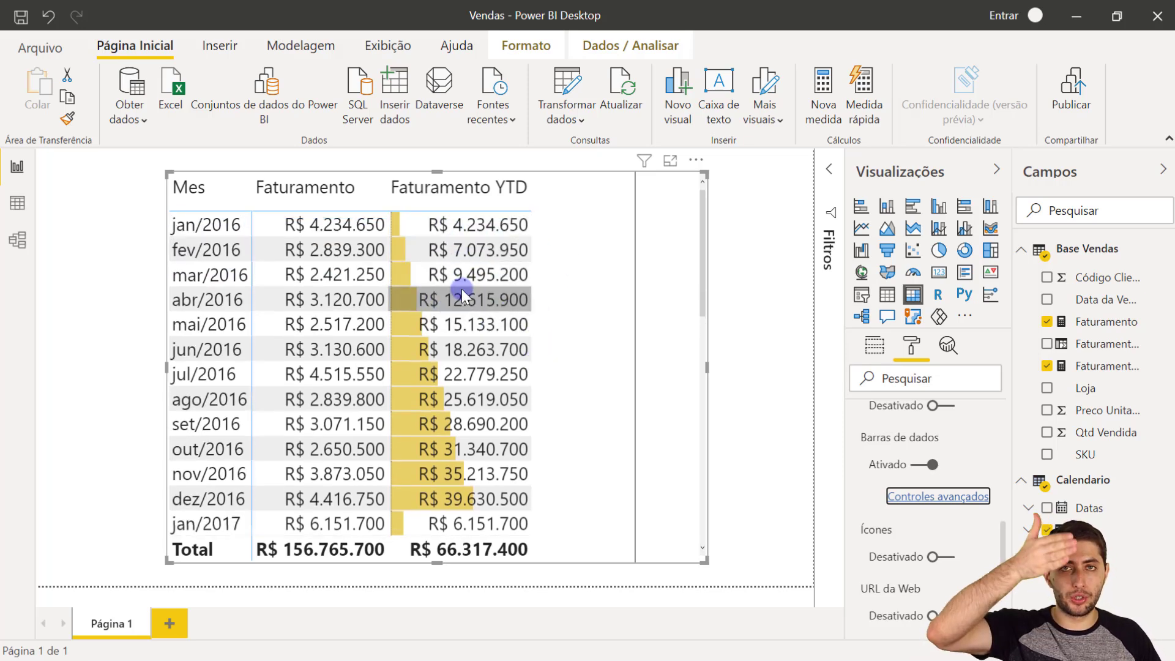
{"action": "scroll", "coordinate": [459, 297], "scroll_direction": "down", "scroll_amount": 3}
{"action": "scroll", "coordinate": [459, 297], "scroll_direction": "down", "scroll_amount": 6}
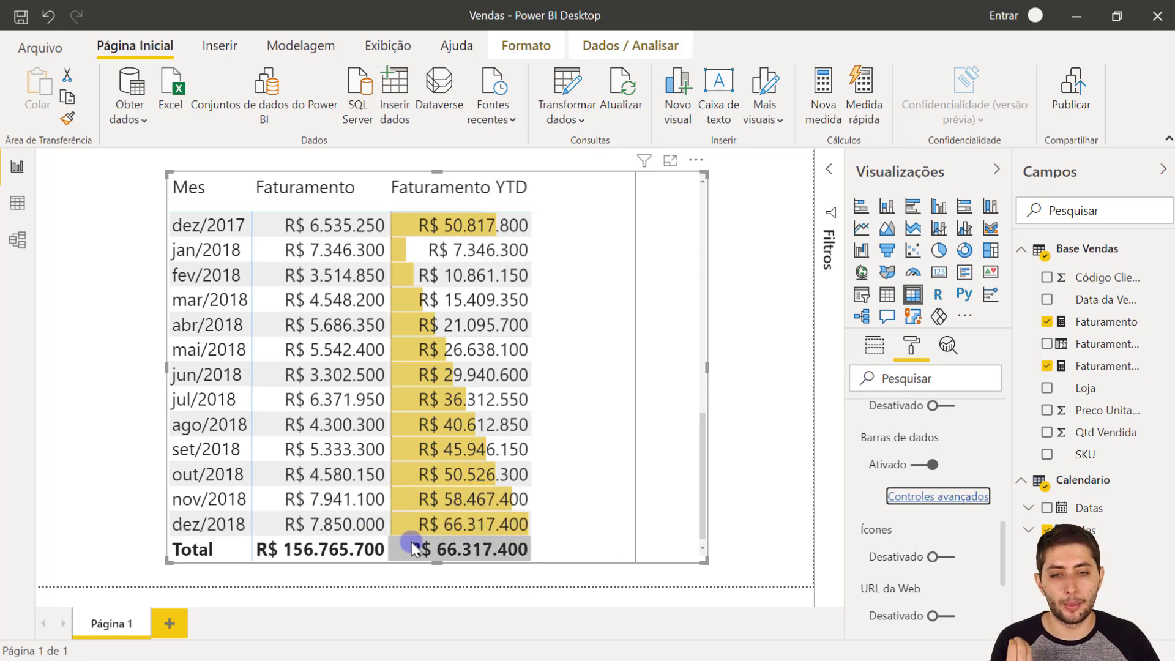
{"action": "scroll", "coordinate": [448, 512], "scroll_direction": "up", "scroll_amount": 5}
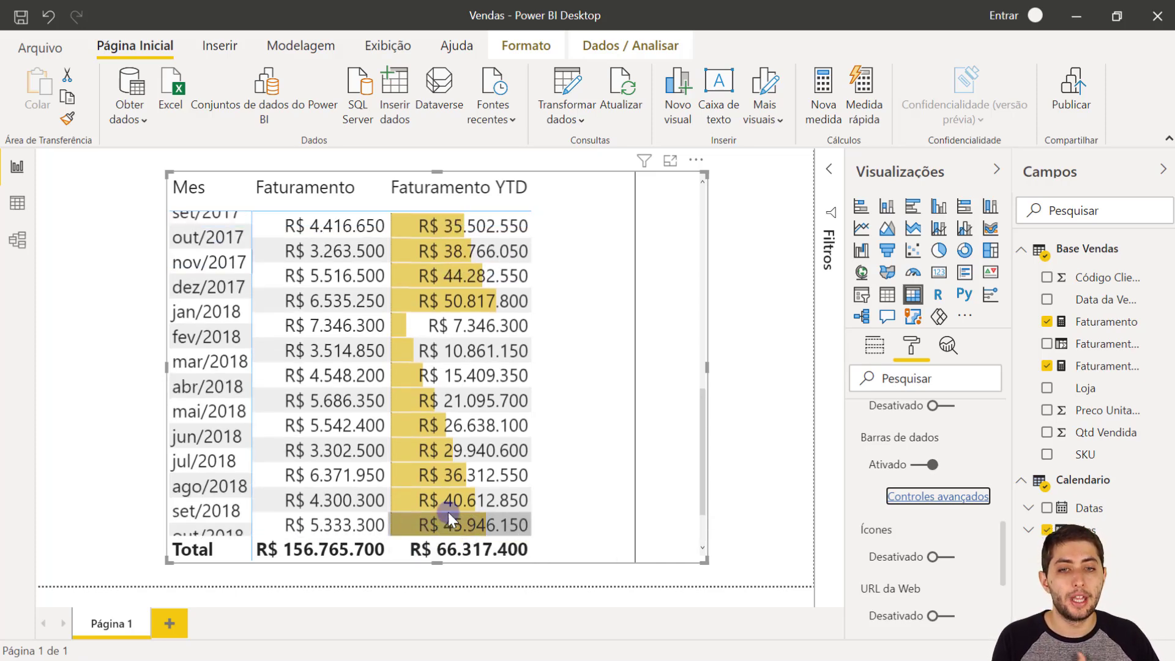
{"action": "scroll", "coordinate": [447, 511], "scroll_direction": "up", "scroll_amount": 3}
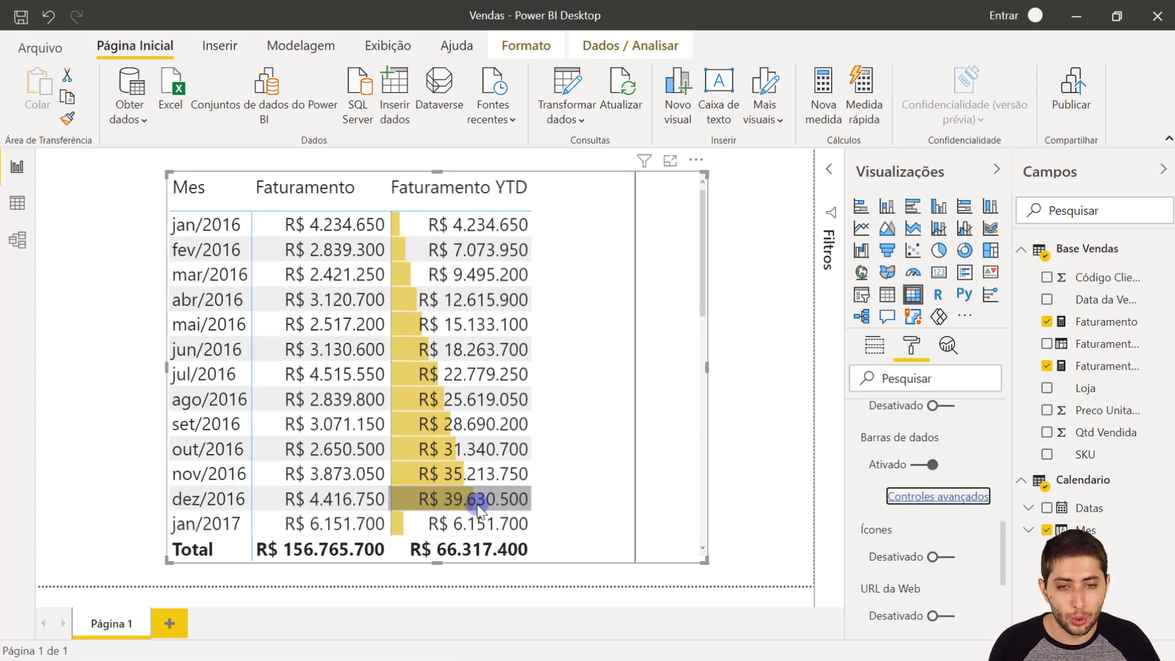
{"action": "mouse_move", "coordinate": [485, 508]}
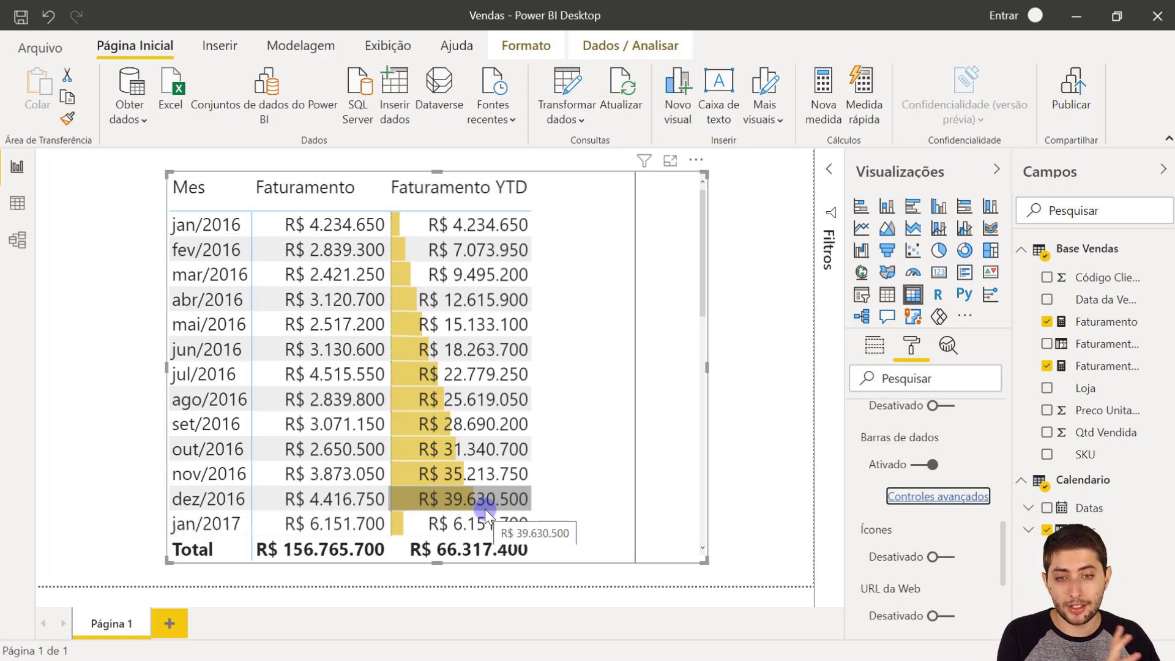
{"action": "scroll", "coordinate": [487, 500], "scroll_direction": "down", "scroll_amount": 4}
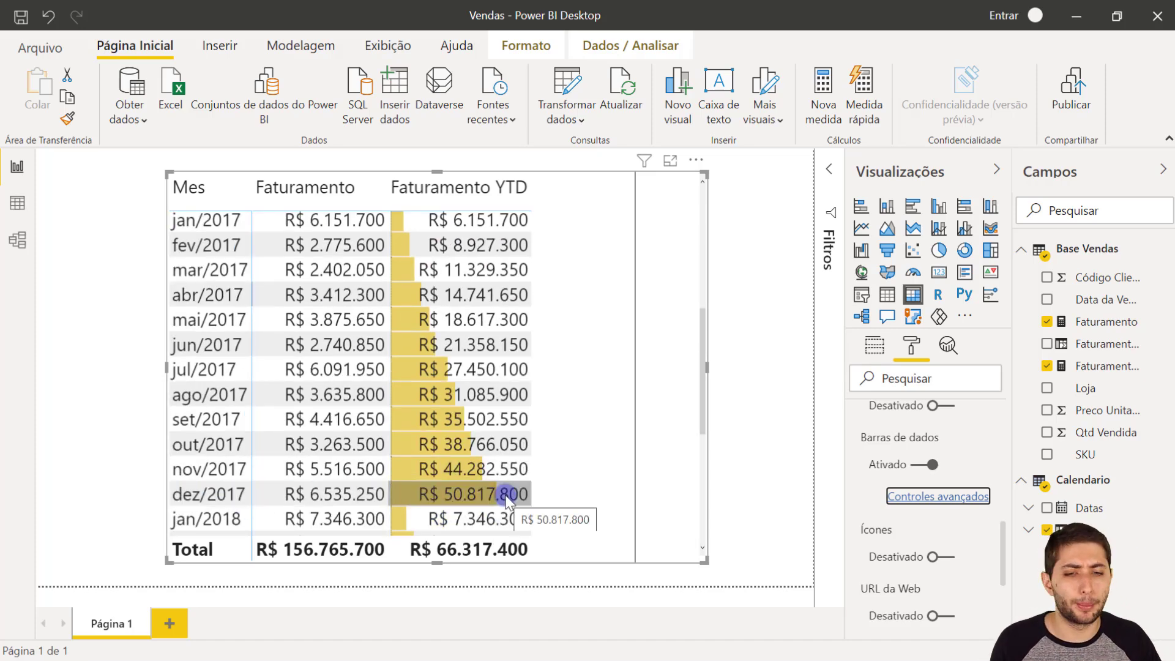
{"action": "scroll", "coordinate": [505, 497], "scroll_direction": "down", "scroll_amount": 4}
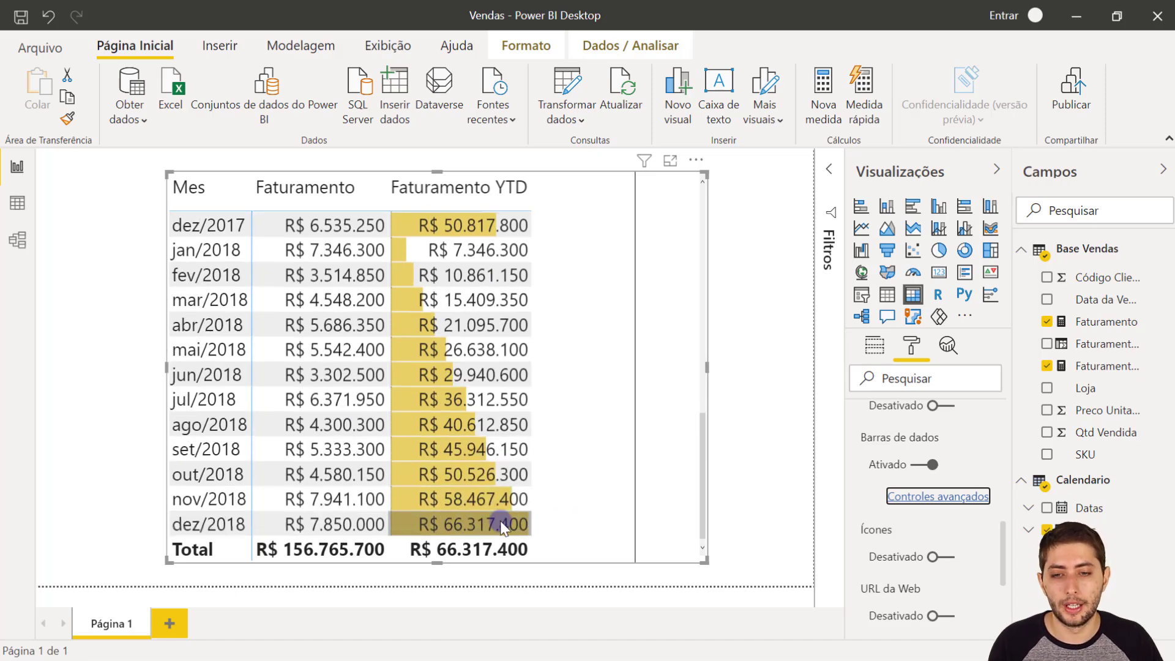
{"action": "scroll", "coordinate": [506, 518], "scroll_direction": "up", "scroll_amount": 8}
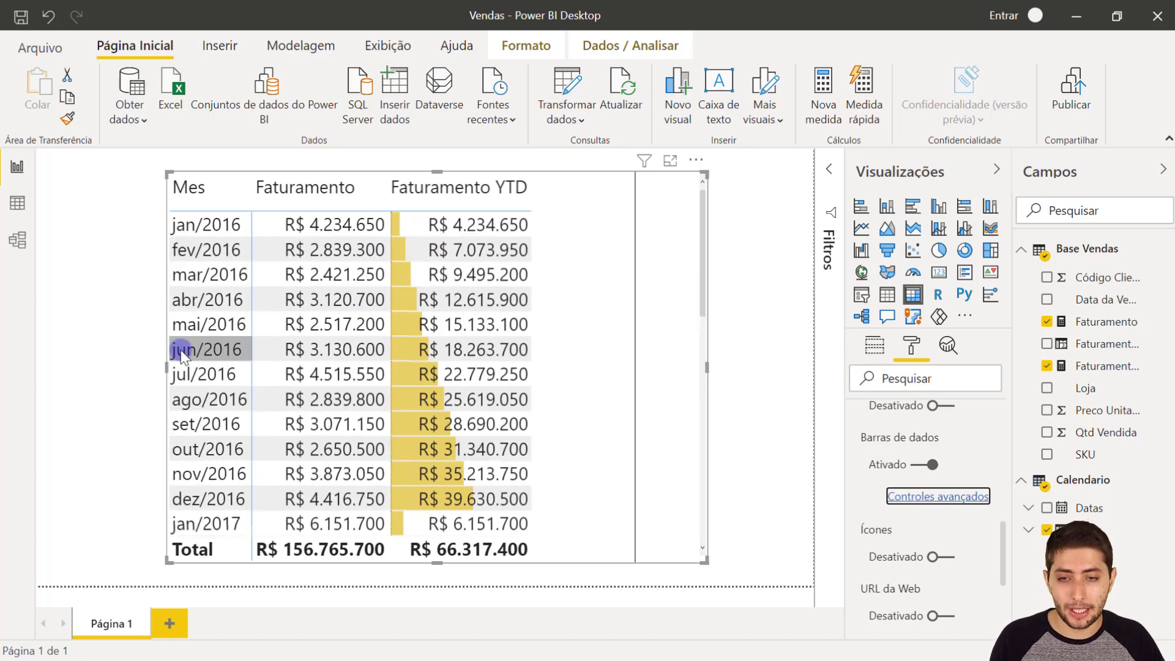
- Widen the matrix by extending its left side outward and check the Faturamento YTD value for ago/2017
{"action": "left_click_drag", "start_coordinate": [165, 366], "coordinate": [110, 369]}
{"action": "scroll", "coordinate": [297, 370], "scroll_direction": "down", "scroll_amount": 4}
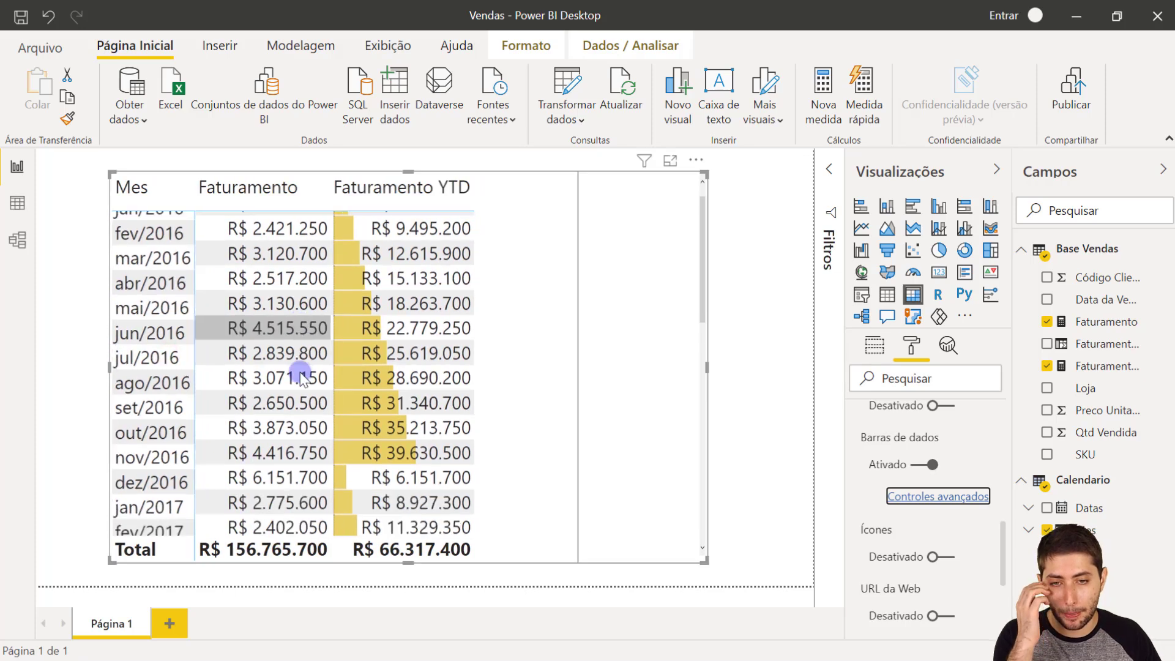
{"action": "scroll", "coordinate": [300, 380], "scroll_direction": "down", "scroll_amount": 2}
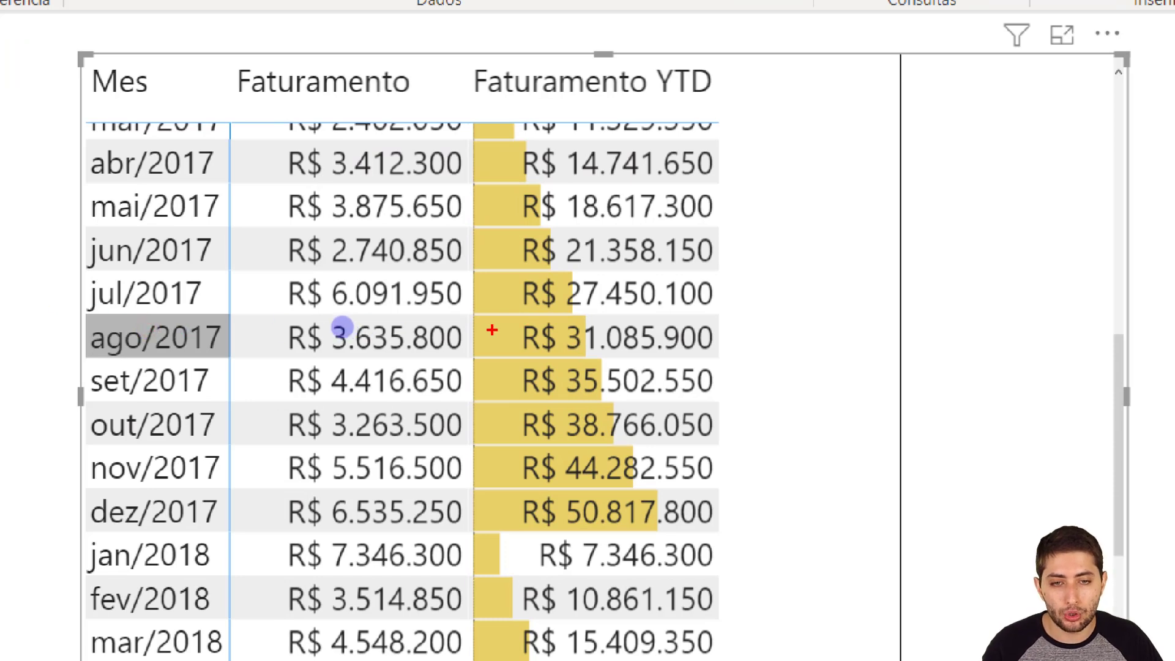
{"action": "left_click_drag", "start_coordinate": [465, 311], "coordinate": [728, 369]}
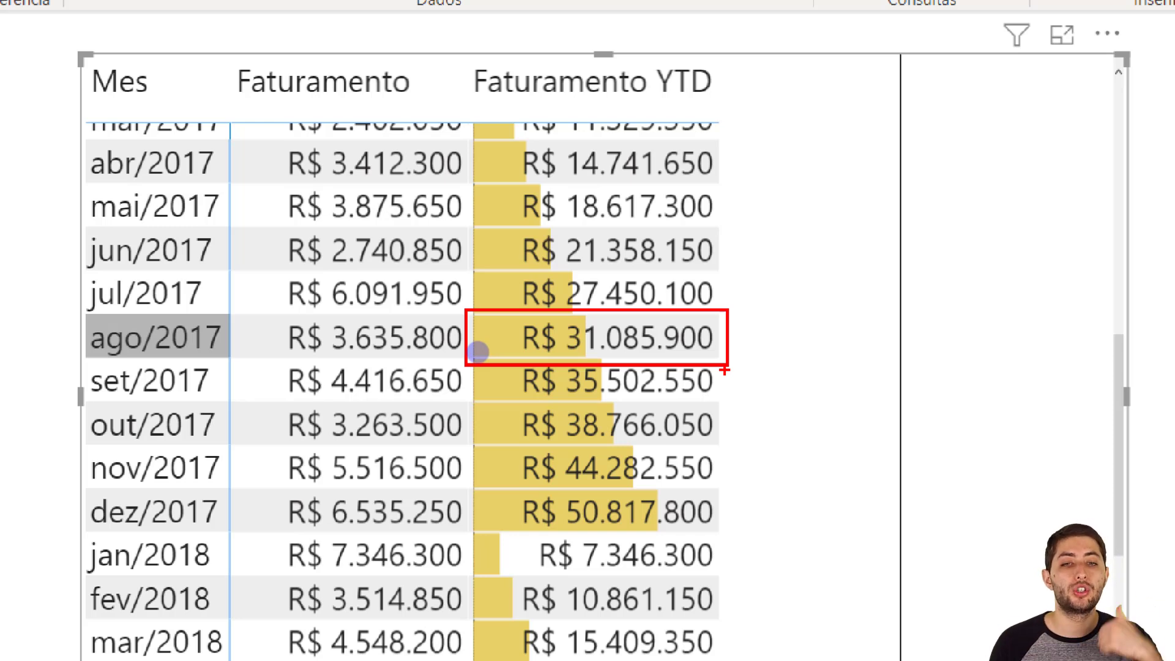
{"action": "key", "text": "Escape"}
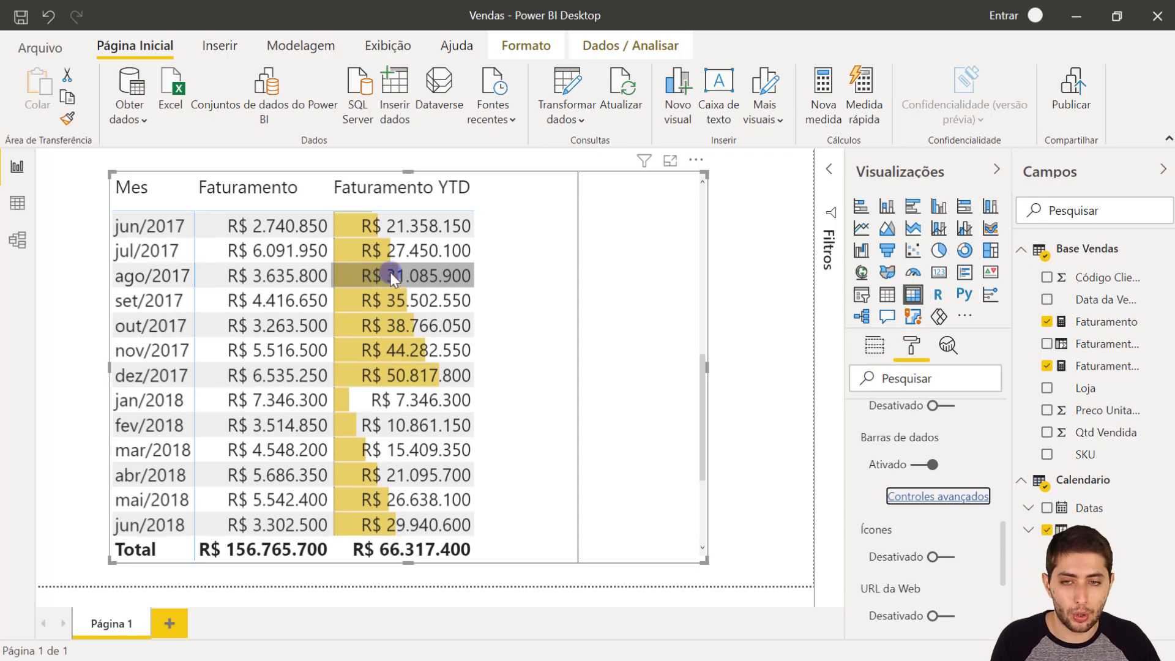
- Compare the Faturamento YTD value for ago/2016 with the one for ago/2017
{"action": "scroll", "coordinate": [385, 278], "scroll_direction": "up", "scroll_amount": 5}
{"action": "scroll", "coordinate": [390, 274], "scroll_direction": "up", "scroll_amount": 2}
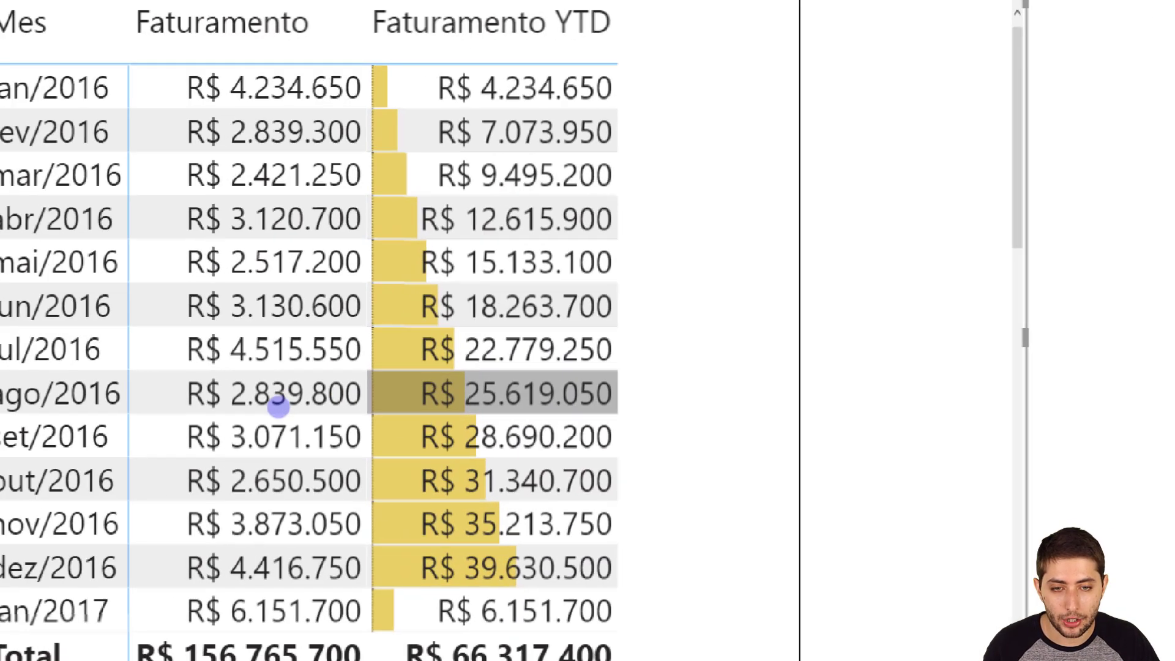
{"action": "left_click", "coordinate": [278, 407]}
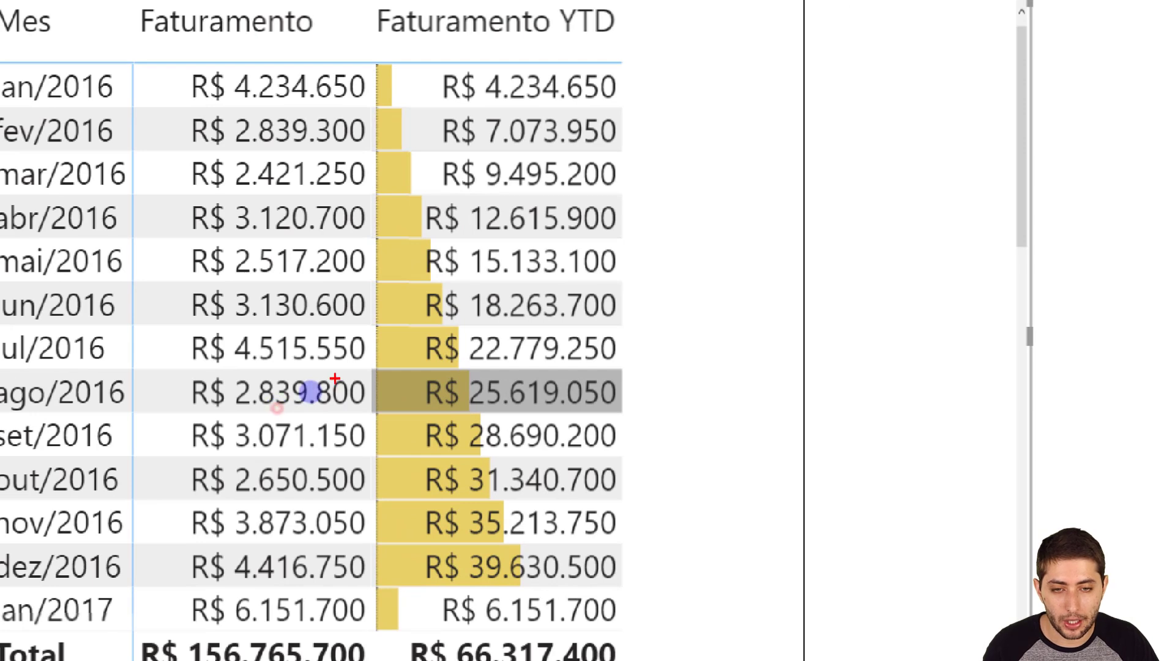
{"action": "left_click_drag", "start_coordinate": [373, 373], "coordinate": [661, 416]}
{"action": "key", "text": "Escape"}
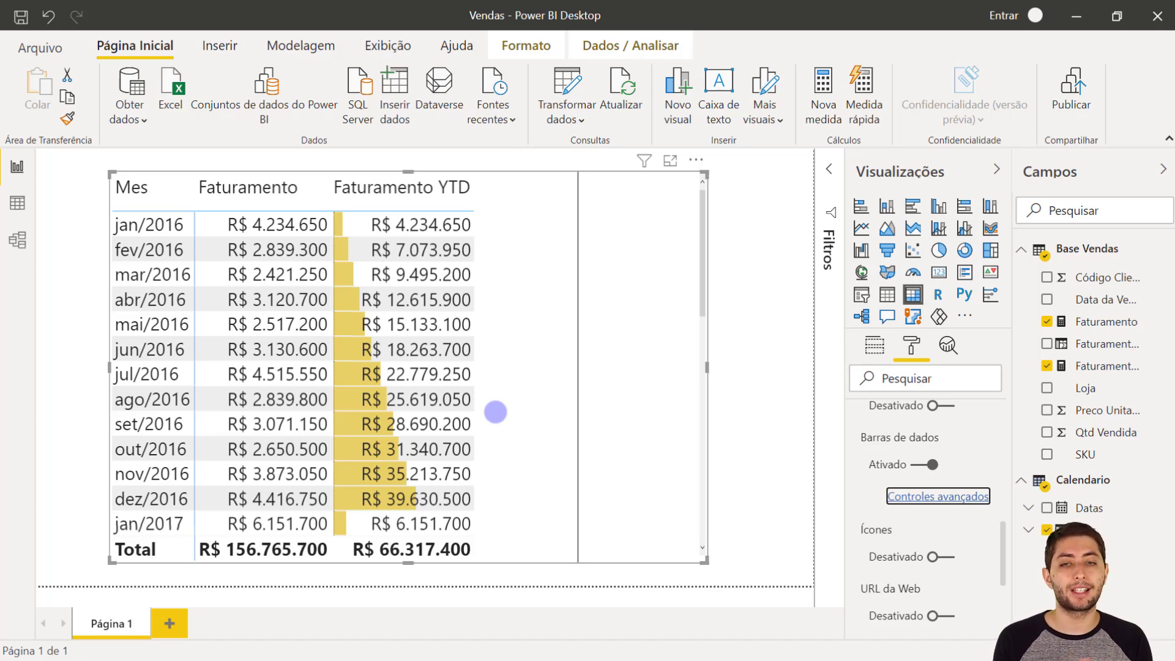
{"action": "scroll", "coordinate": [504, 412], "scroll_direction": "down", "scroll_amount": 5}
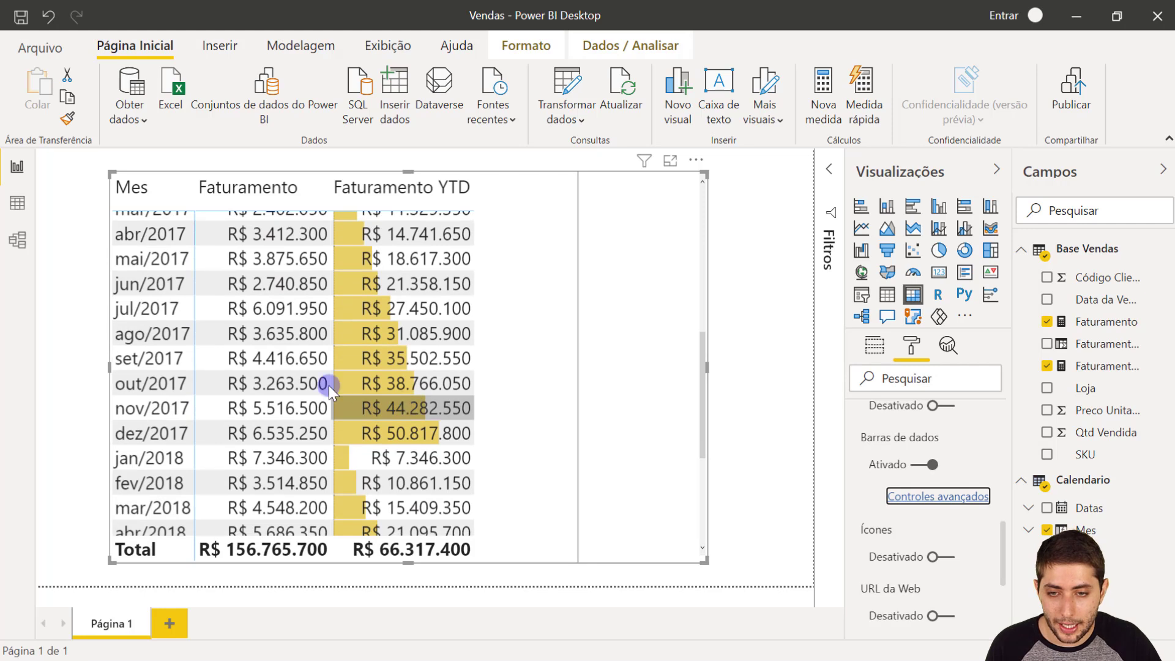
{"action": "left_click", "coordinate": [392, 337]}
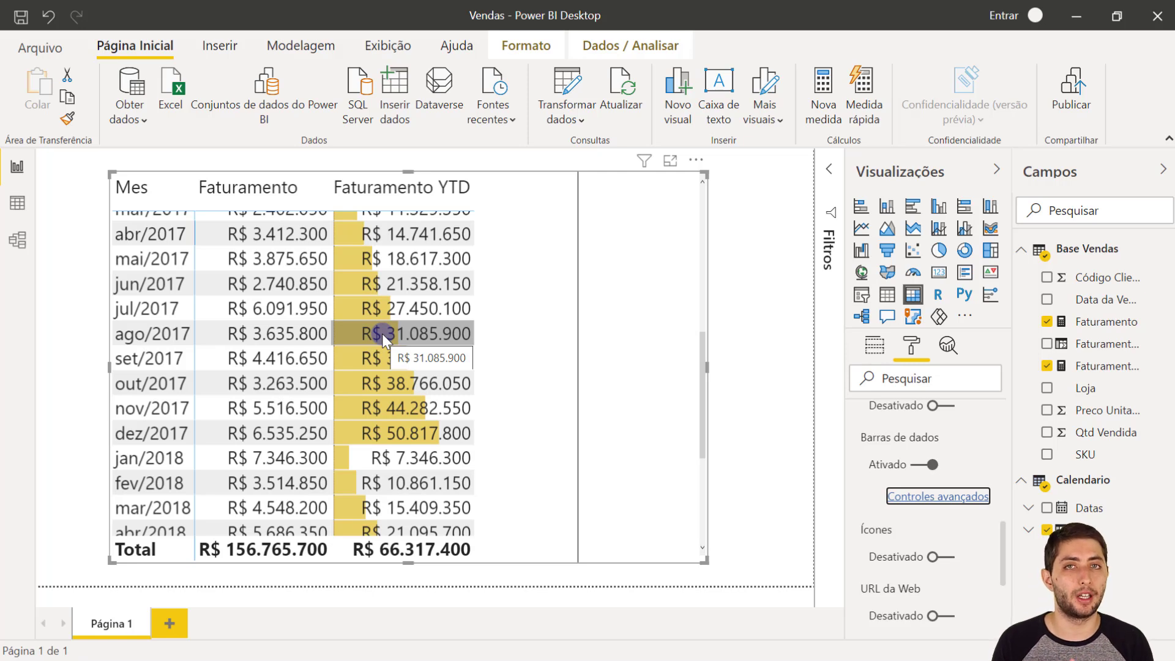
- Create a new measure in the Base Vendas table and name it Faturamento YTD LY
{"action": "left_click", "coordinate": [1065, 324]}
{"action": "right_click", "coordinate": [1065, 323]}
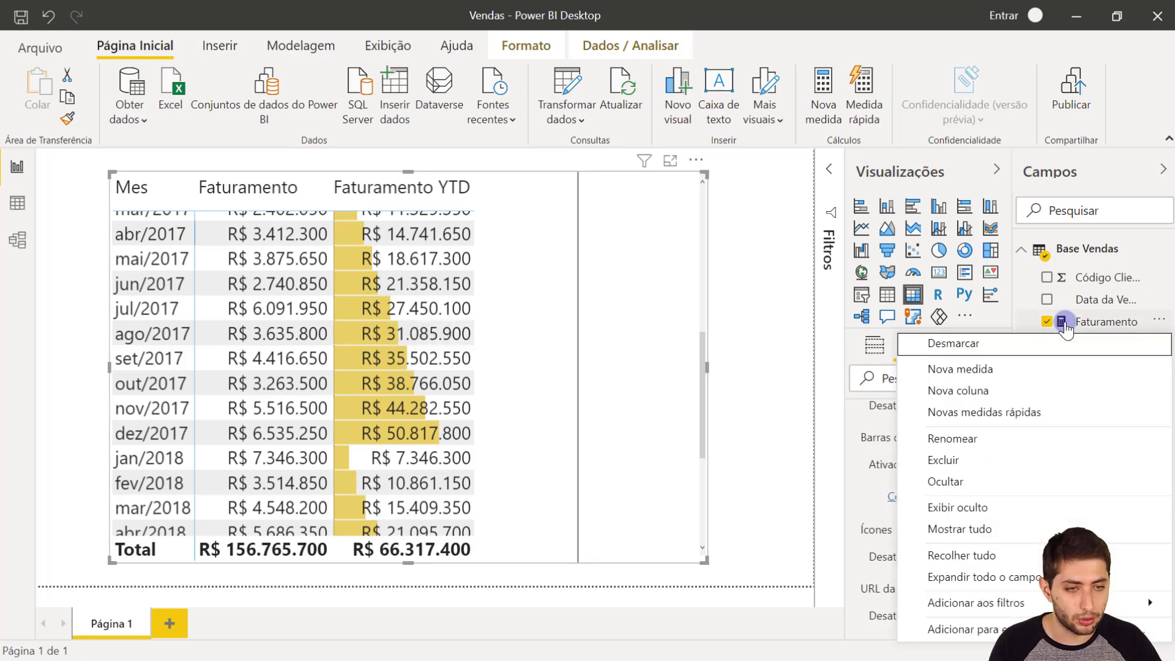
{"action": "left_click", "coordinate": [1016, 369]}
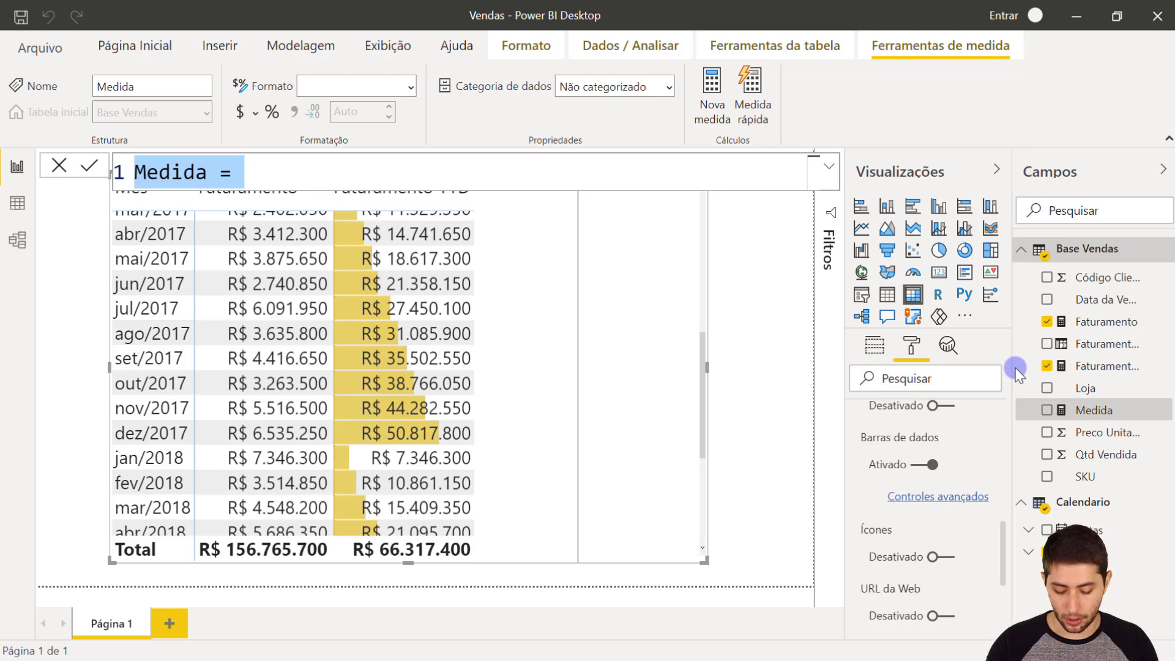
{"action": "type", "text": "Fa"}
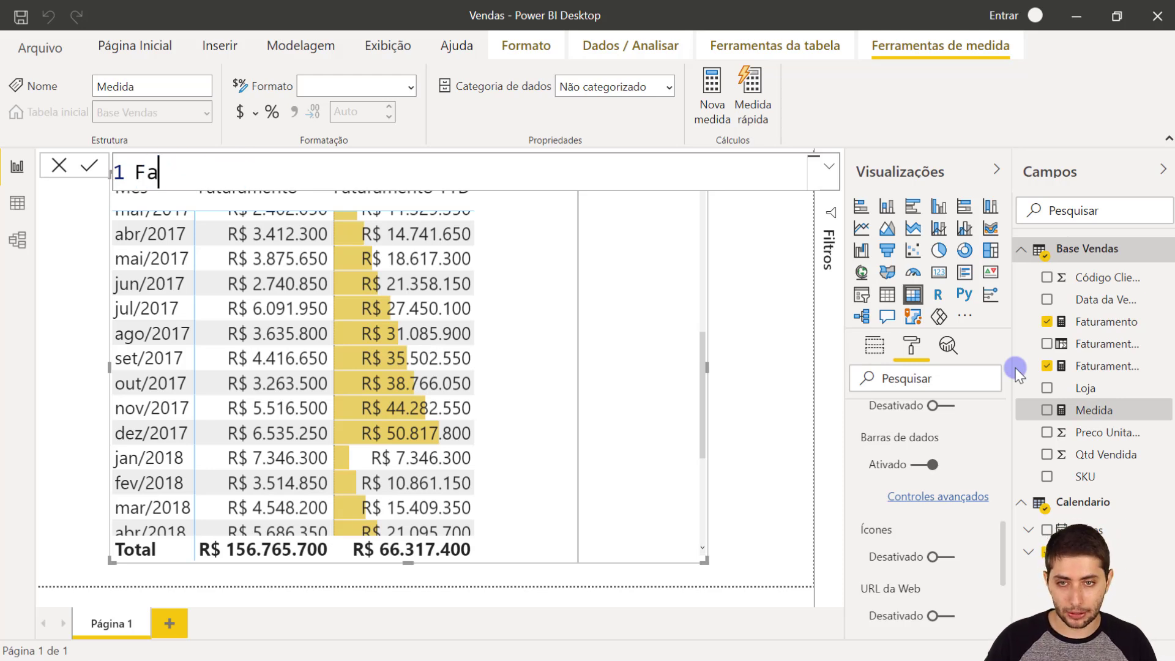
{"action": "type", "text": "turamento YTD"}
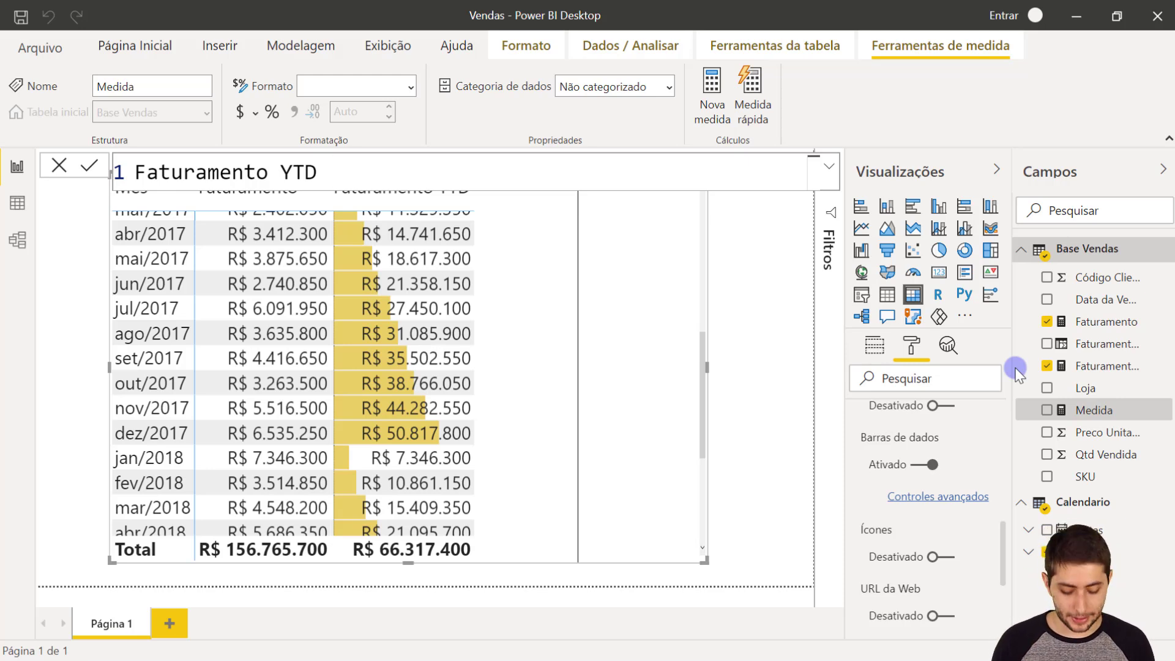
{"action": "type", "text": "LY"}
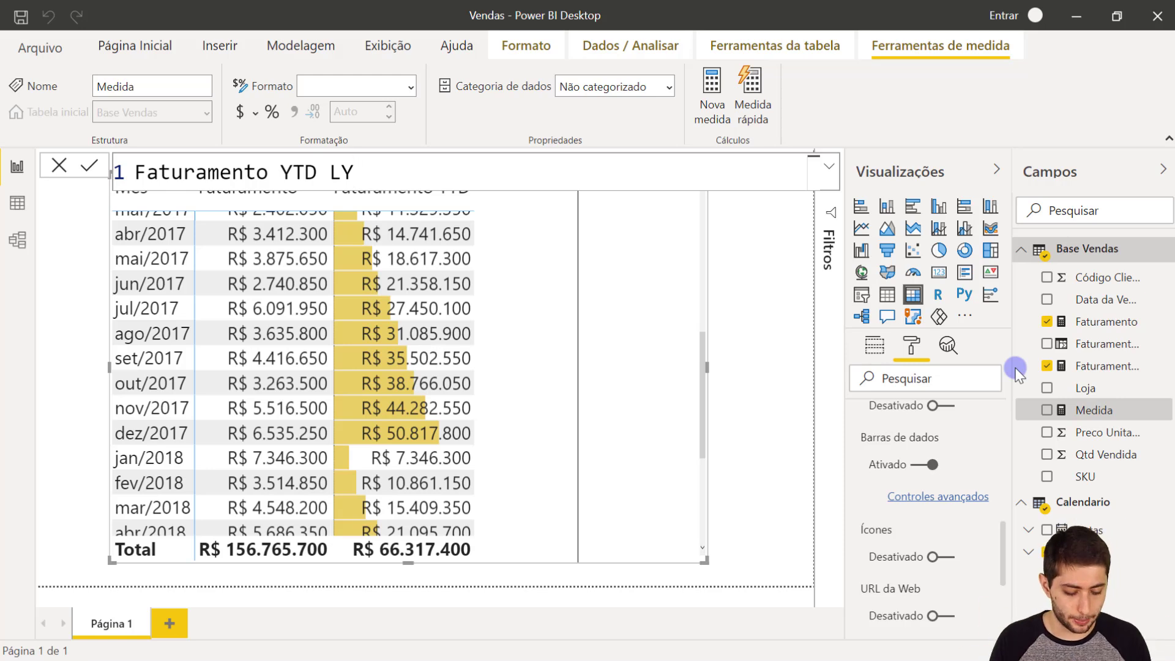
{"action": "type", "text": "="}
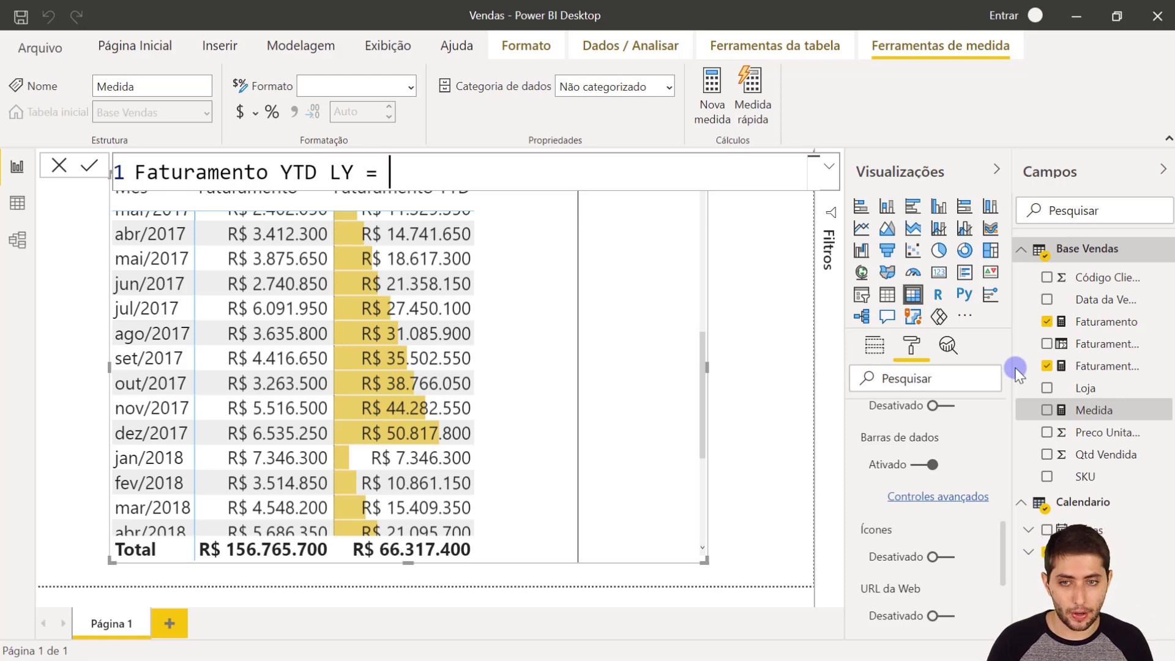
{"action": "key", "text": "shift+Return"}
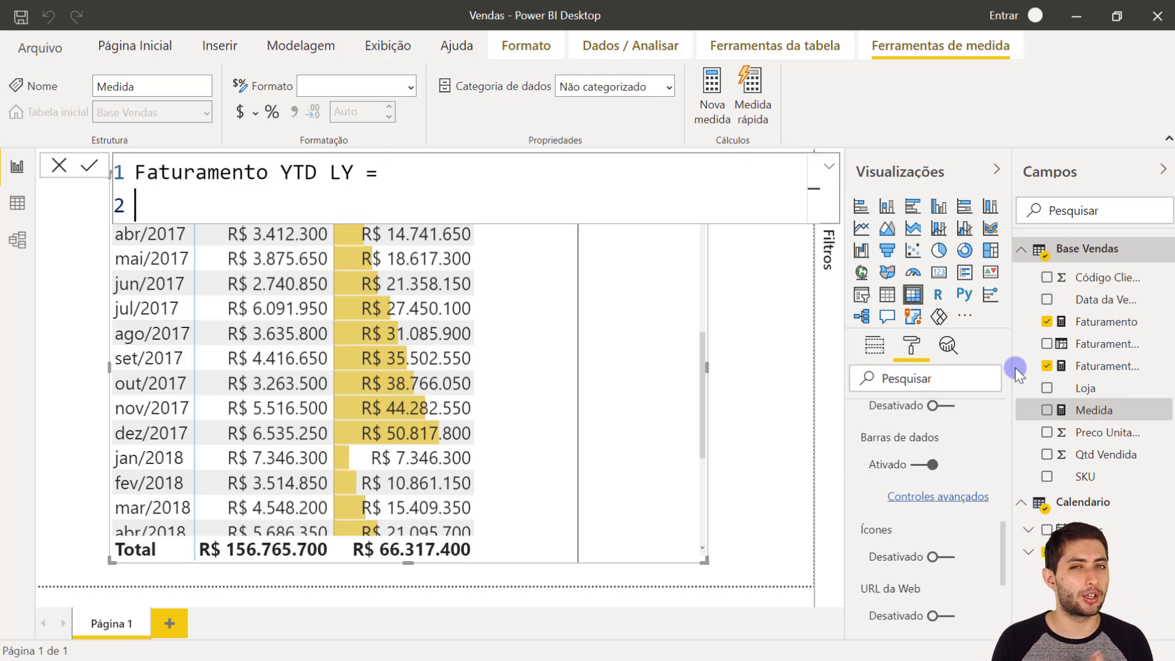
- Begin the measure's formula with CALCULATE on its own line, using [Faturamento YTD] as the expression to evaluate
{"action": "type", "text": "calcul"}
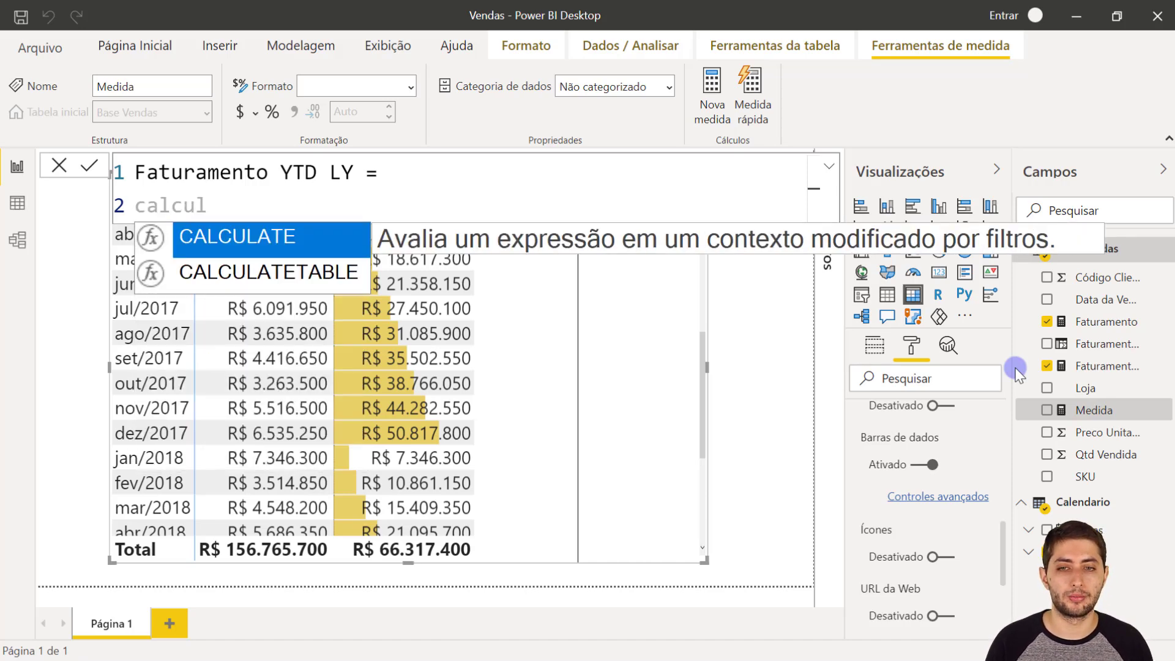
{"action": "key", "text": "Tab"}
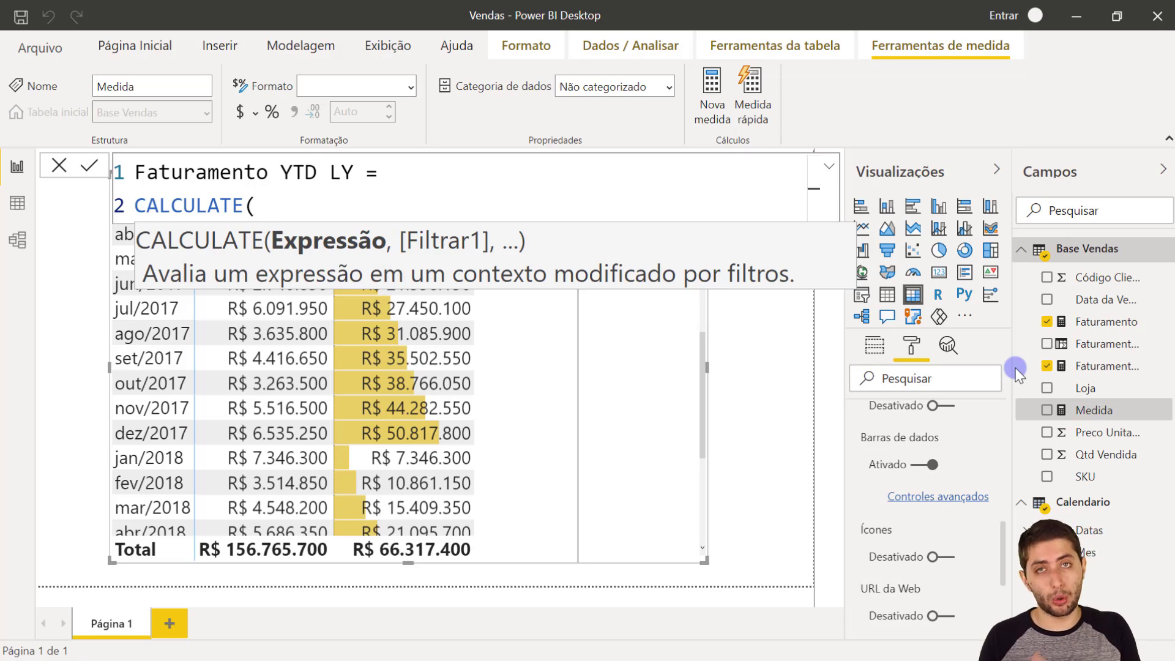
{"action": "key", "text": "shift+Return"}
{"action": "type", "text": "faturam"}
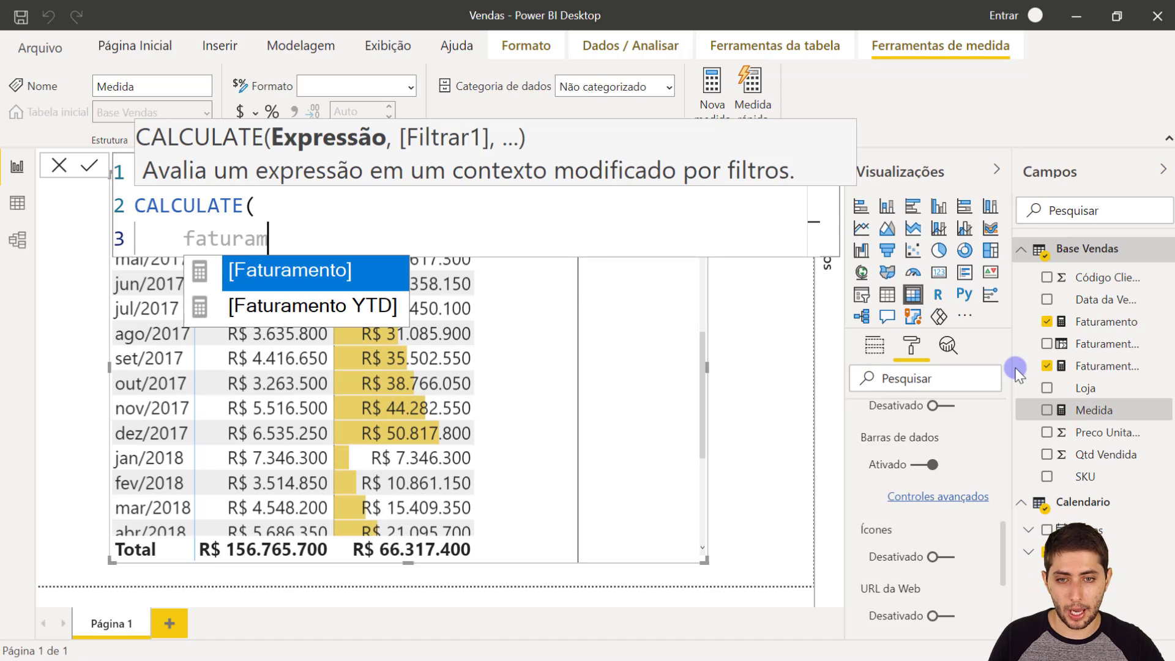
{"action": "key", "text": "Down"}
{"action": "key", "text": "Tab"}
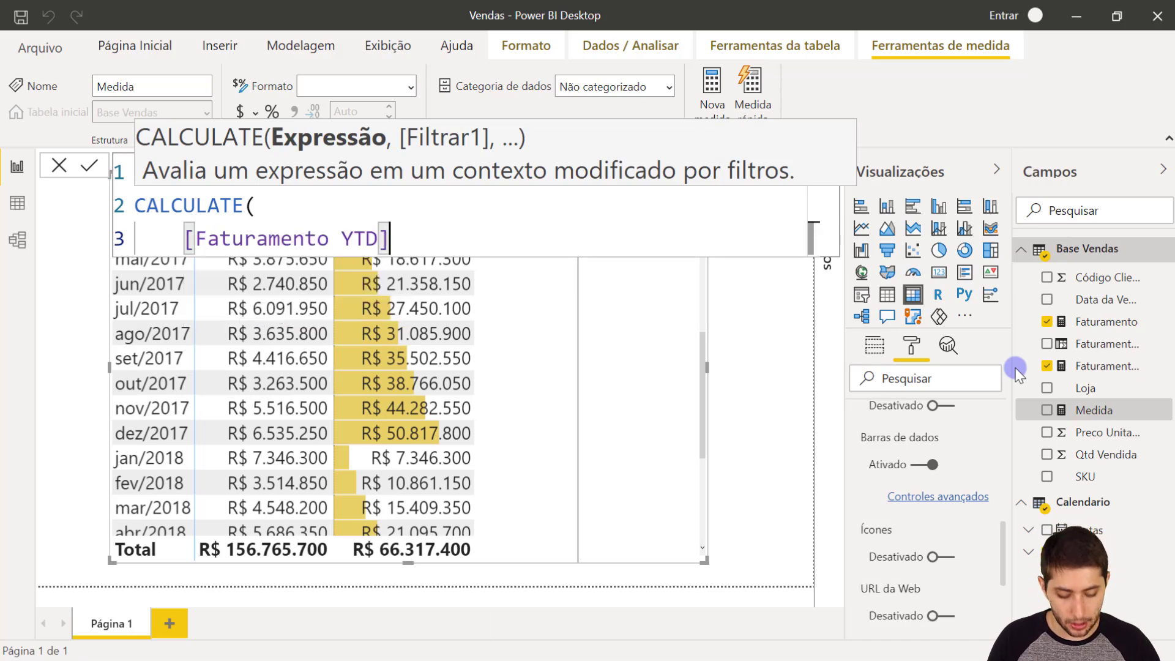
{"action": "type", "text": ","}
{"action": "key", "text": "shift+Return"}
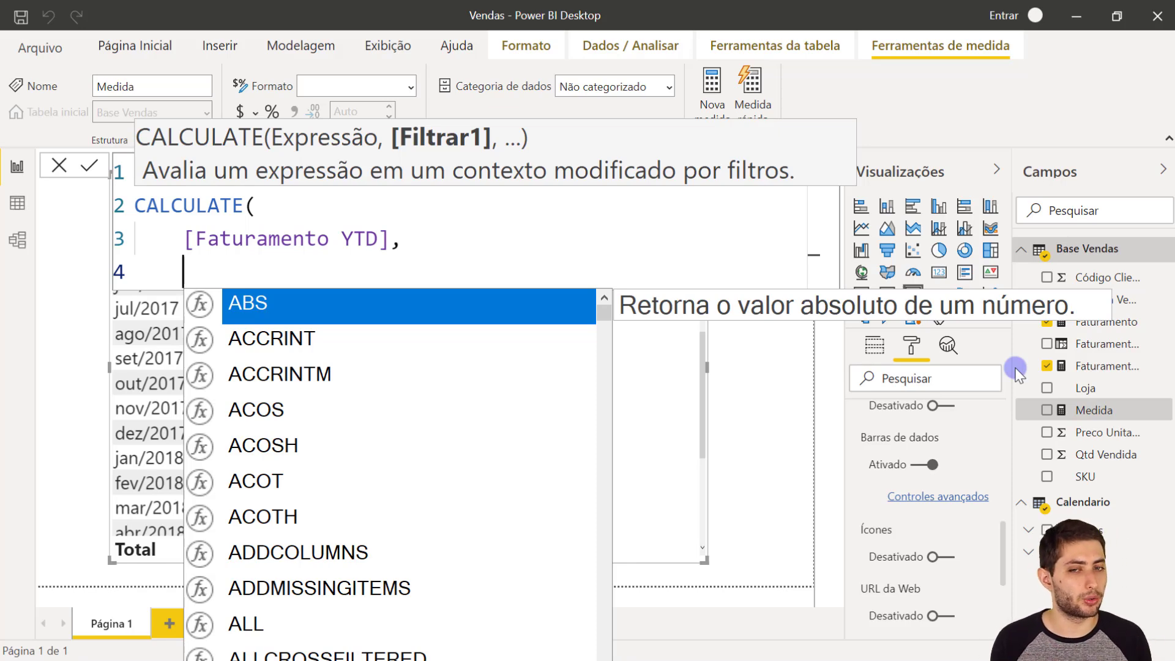
- Add DATEADD as the CALCULATE filter, with Calendario[Datas] as its dates argument
{"action": "type", "text": "dateadd"}
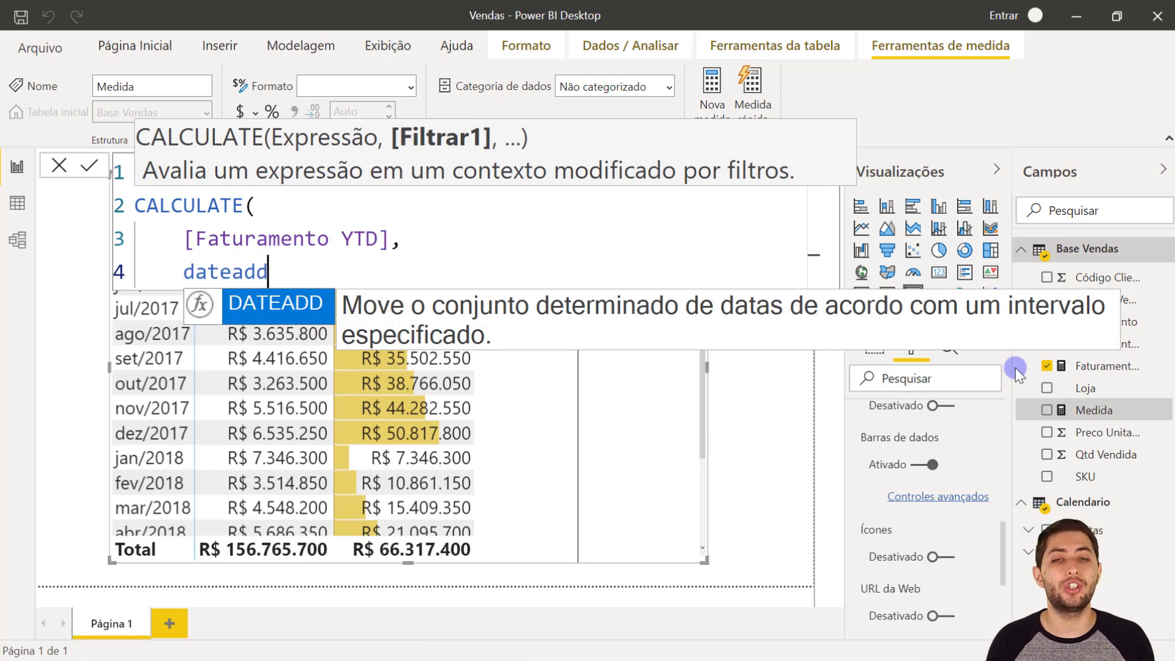
{"action": "key", "text": "Tab"}
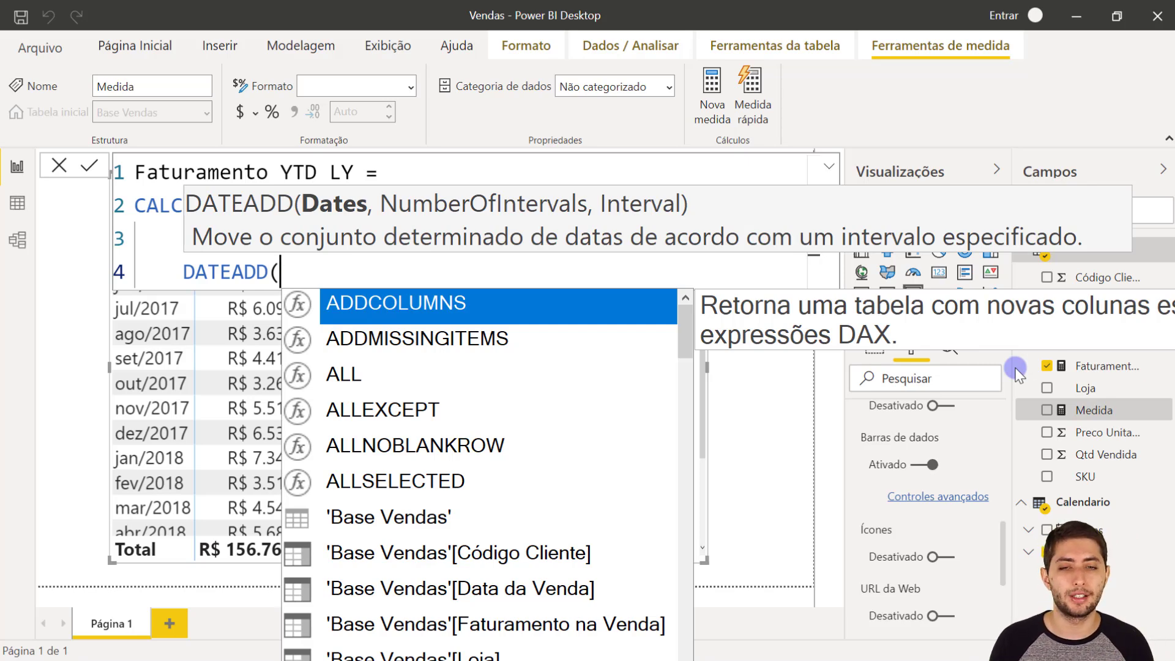
{"action": "key", "text": "shift+Return"}
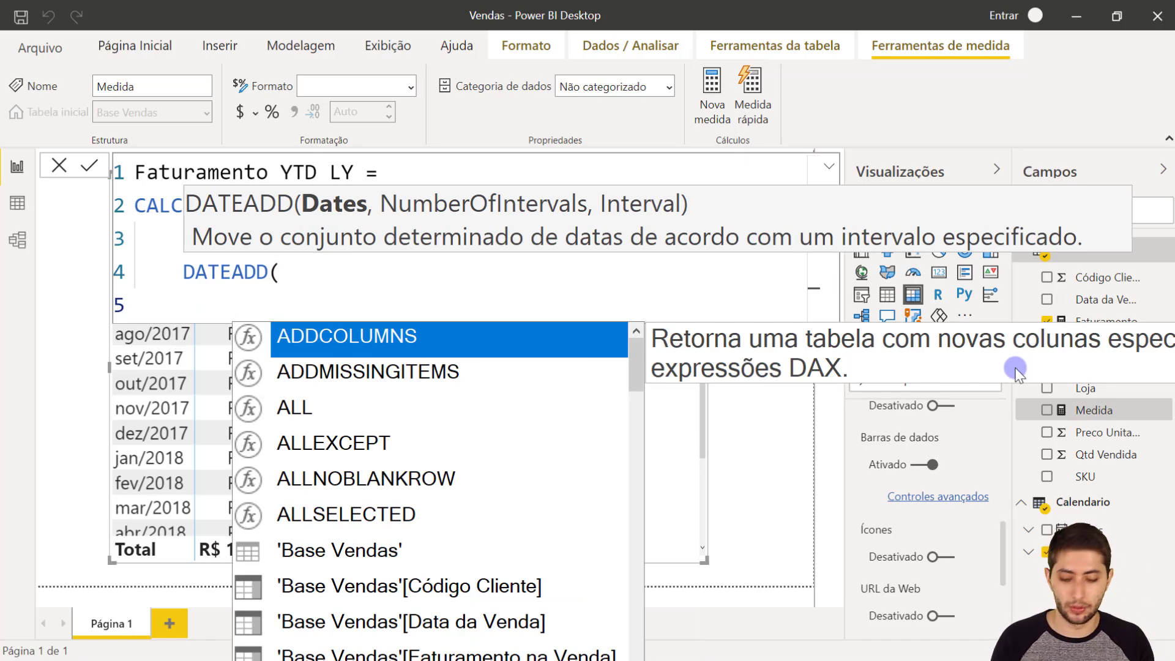
{"action": "type", "text": "datas"}
{"action": "key", "text": "Tab"}
{"action": "key", "text": "Tab"}
{"action": "type", "text": ","}
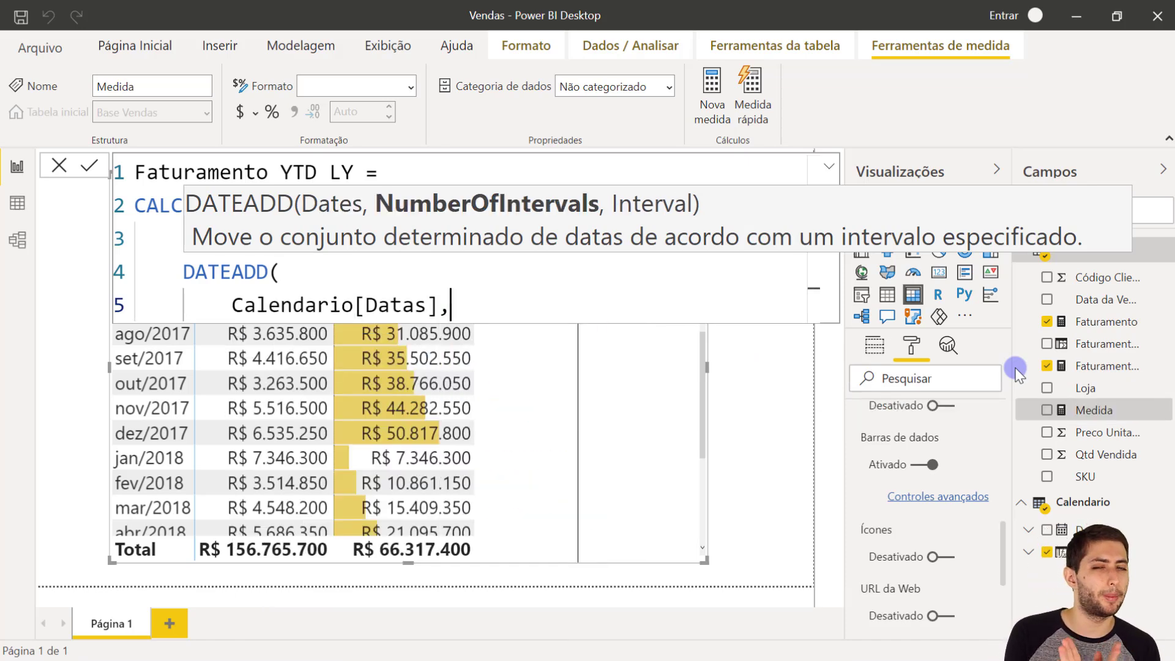
{"action": "key", "text": "shift+Return"}
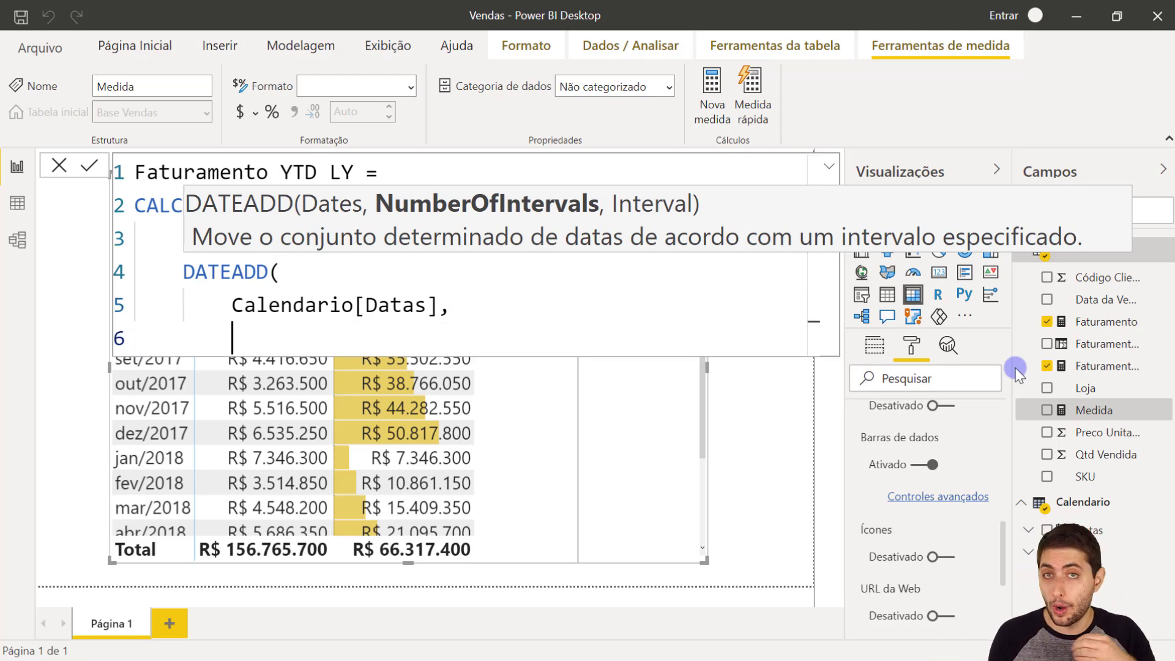
- Set the DATEADD shift to -1 with YEAR as the interval
{"action": "type", "text": "-1"}
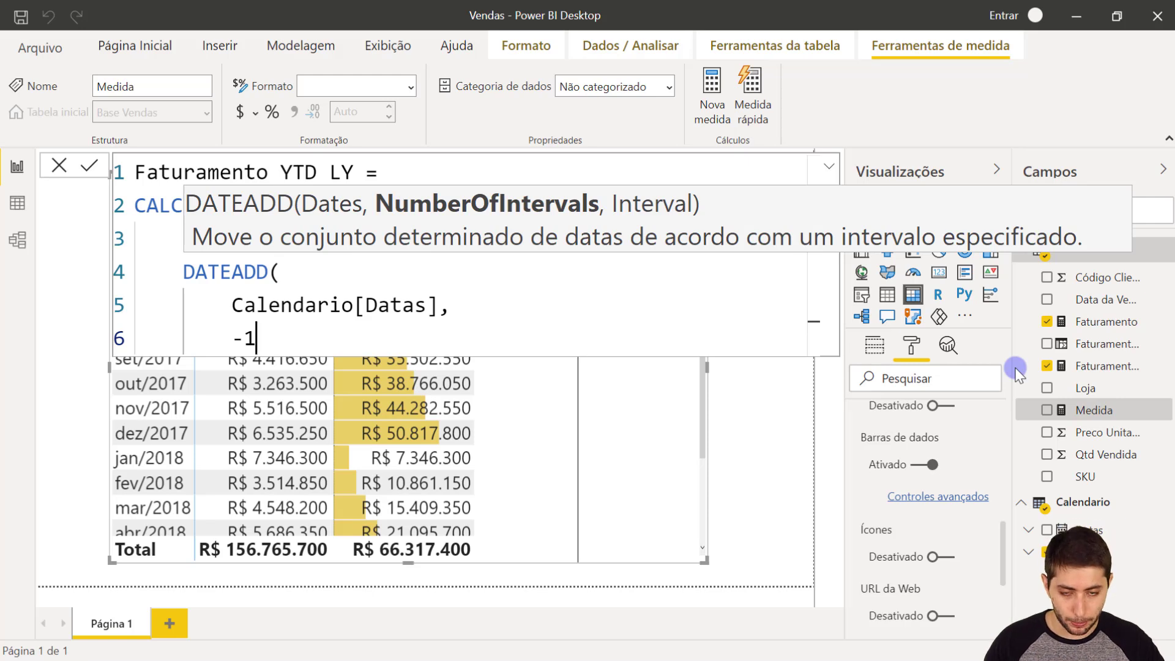
{"action": "type", "text": ","}
{"action": "key", "text": "shift+Return"}
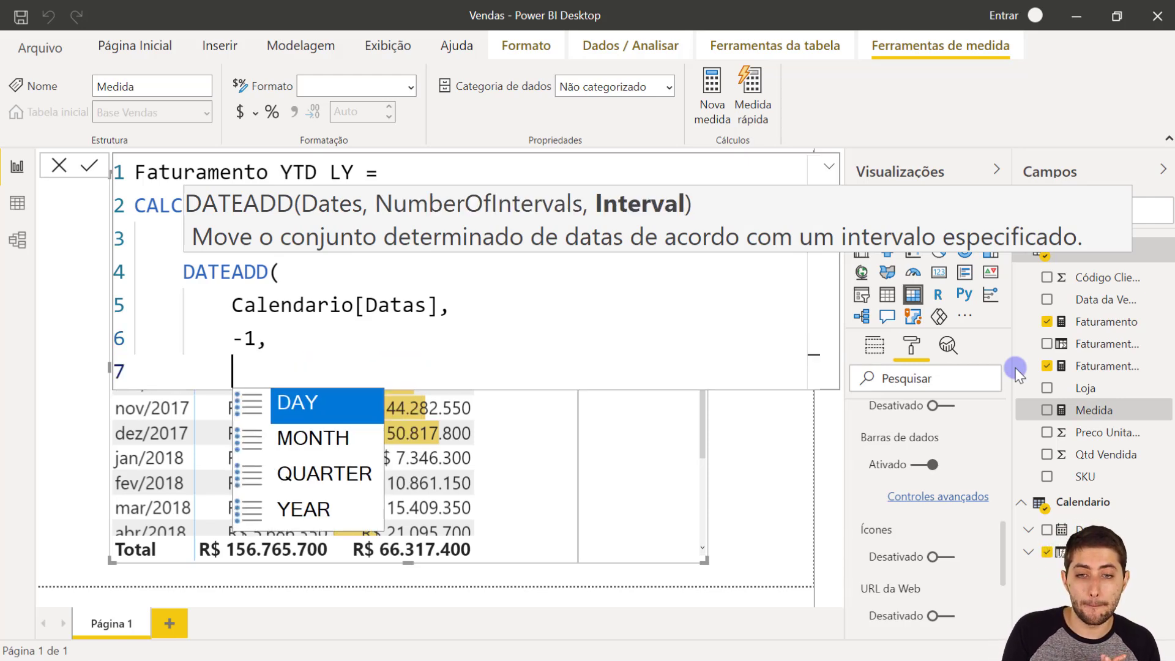
{"action": "key", "text": "Down"}
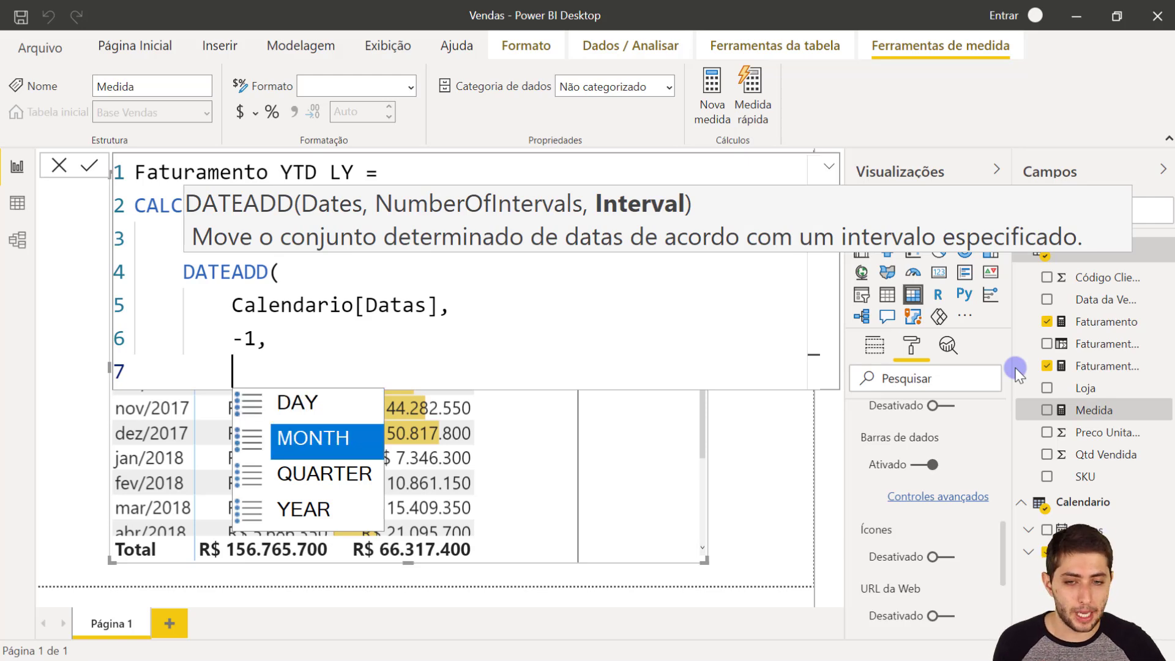
{"action": "key", "text": "Down"}
{"action": "key", "text": "Down"}
{"action": "key", "text": "Up"}
{"action": "key", "text": "Up"}
{"action": "key", "text": "Down"}
{"action": "key", "text": "Down"}
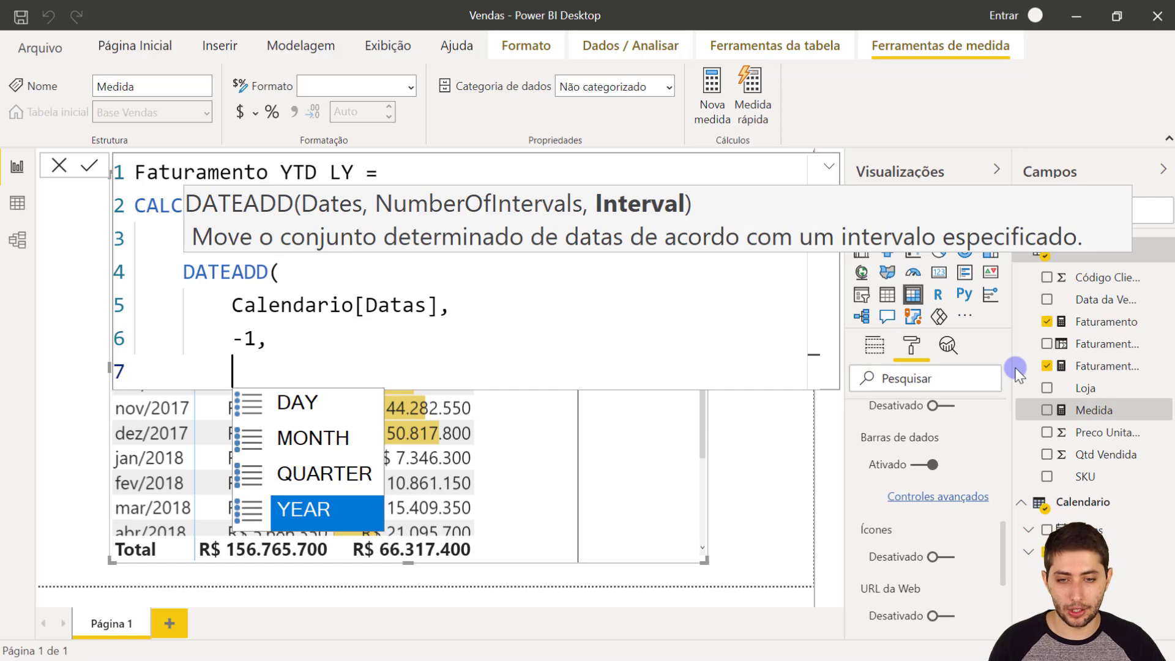
{"action": "key", "text": "Tab"}
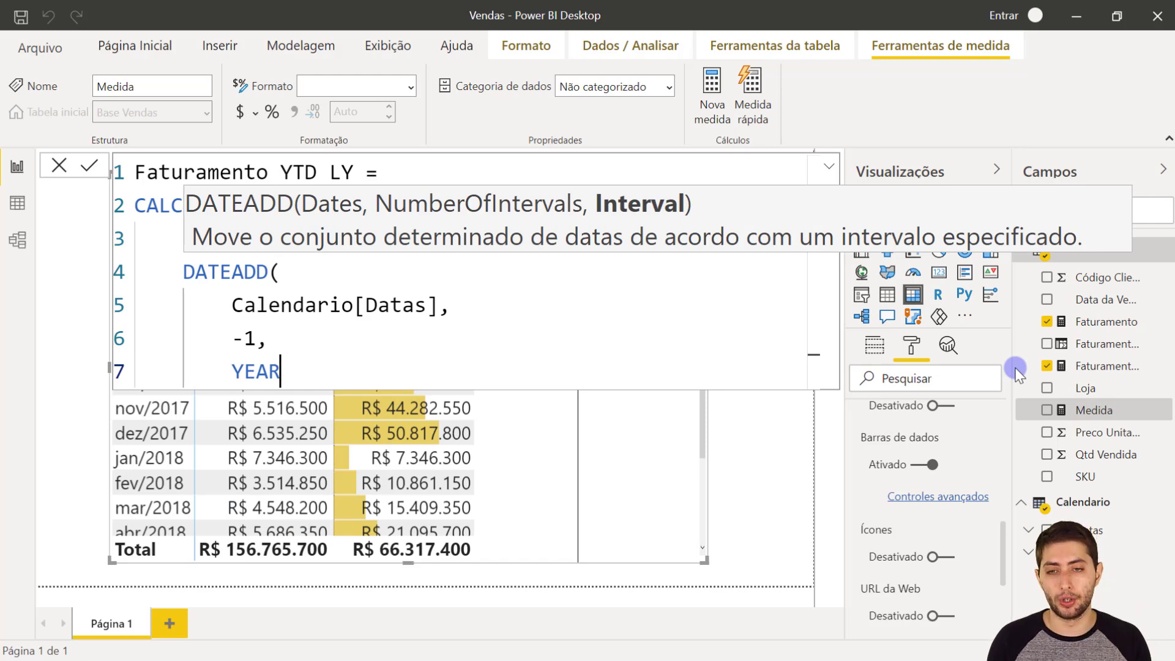
- Close the DATEADD and CALCULATE parentheses and commit the Faturamento YTD LY measure
{"action": "type", "text": ")"}
{"action": "key", "text": "Return"}
{"action": "type", "text": ")"}
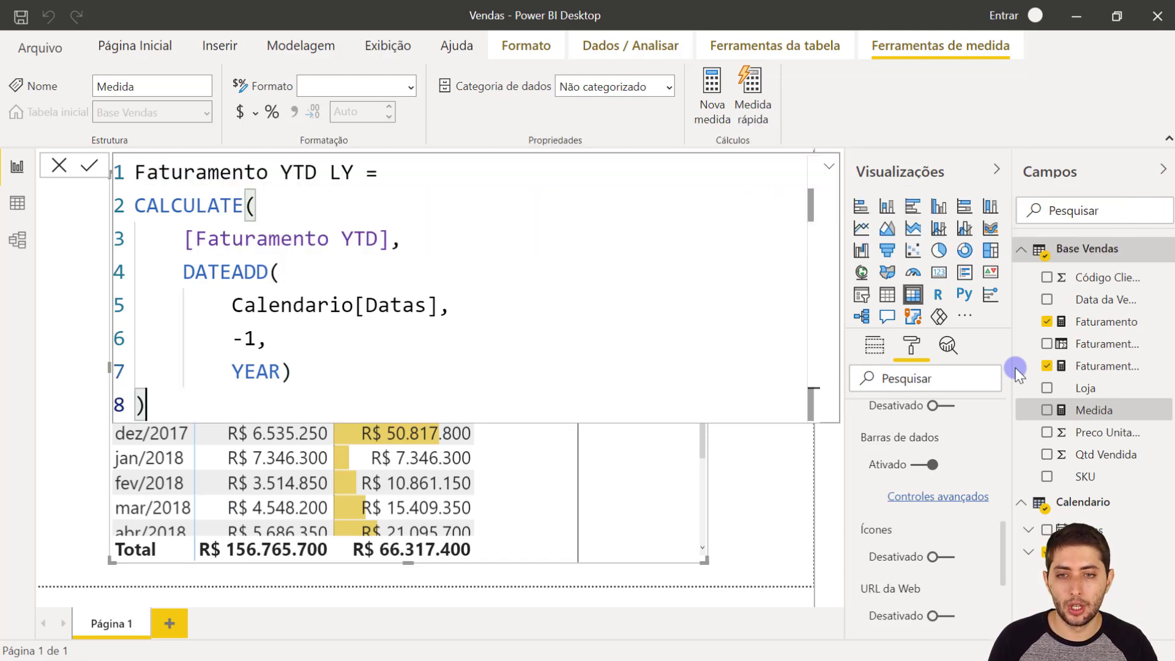
{"action": "left_click", "coordinate": [1016, 373]}
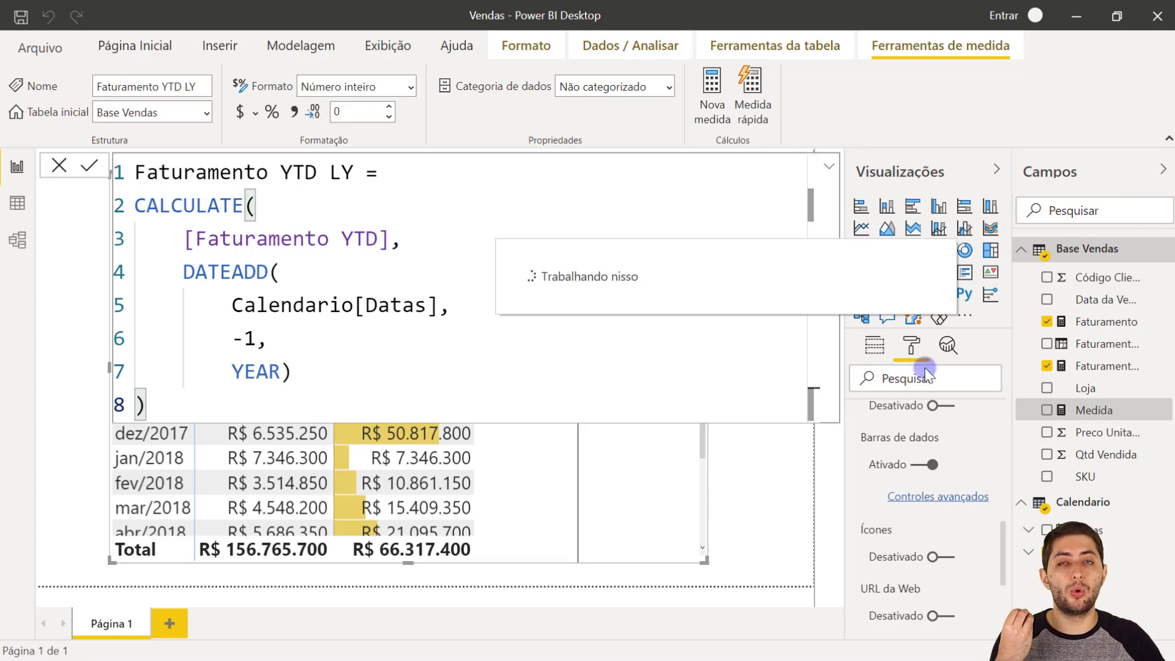
- Review the committed formula, highlighting the [Faturamento YTD] expression, the DATEADD filter and its -1, YEAR arguments
{"action": "left_click", "coordinate": [167, 206]}
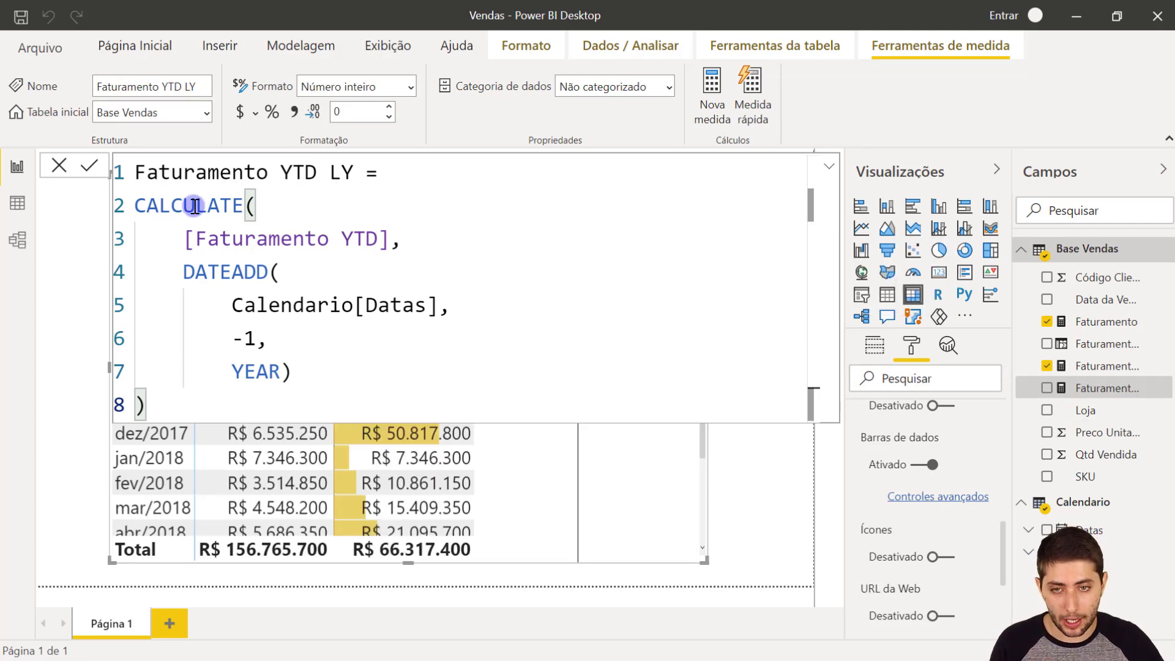
{"action": "left_click_drag", "start_coordinate": [183, 238], "coordinate": [389, 240]}
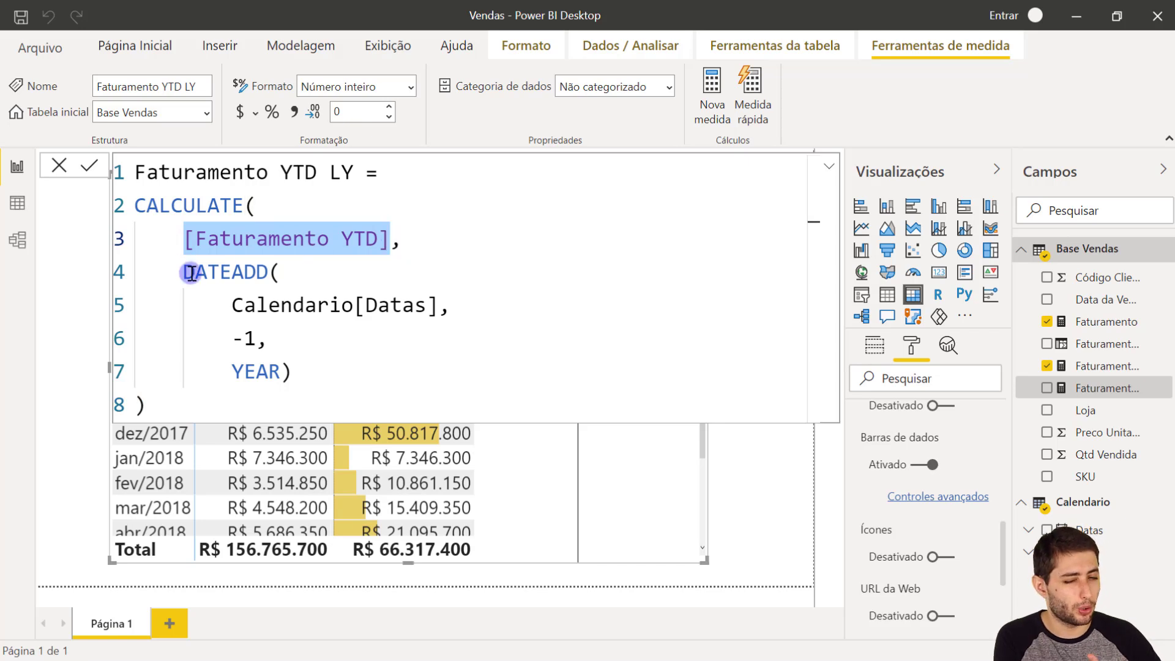
{"action": "left_click_drag", "start_coordinate": [183, 273], "coordinate": [336, 370]}
{"action": "left_click", "coordinate": [336, 371]}
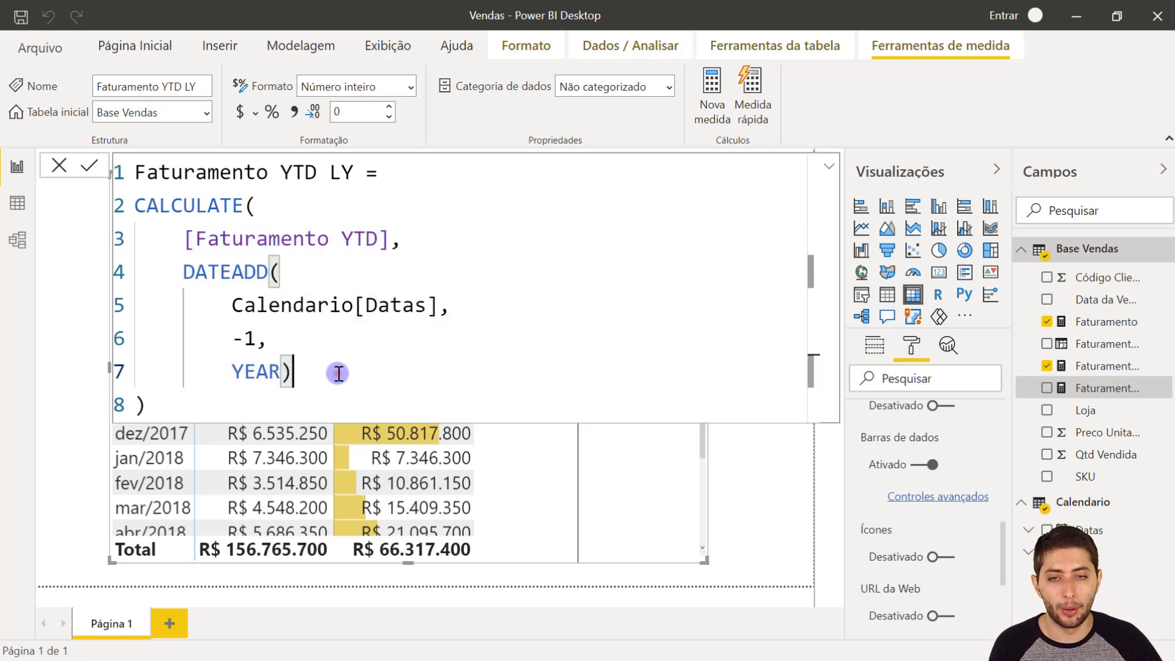
{"action": "left_click_drag", "start_coordinate": [229, 324], "coordinate": [300, 373]}
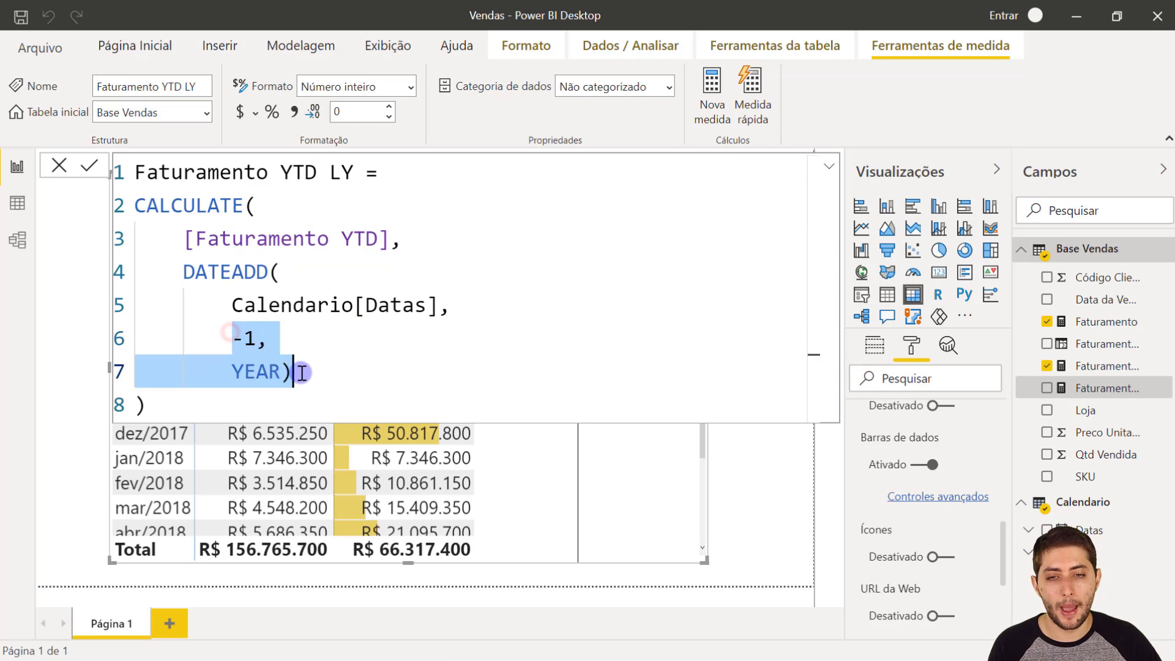
- Leave the formula editor and add Faturamento YTD LY to the matrix values below Faturamento YTD
{"action": "left_click", "coordinate": [643, 506]}
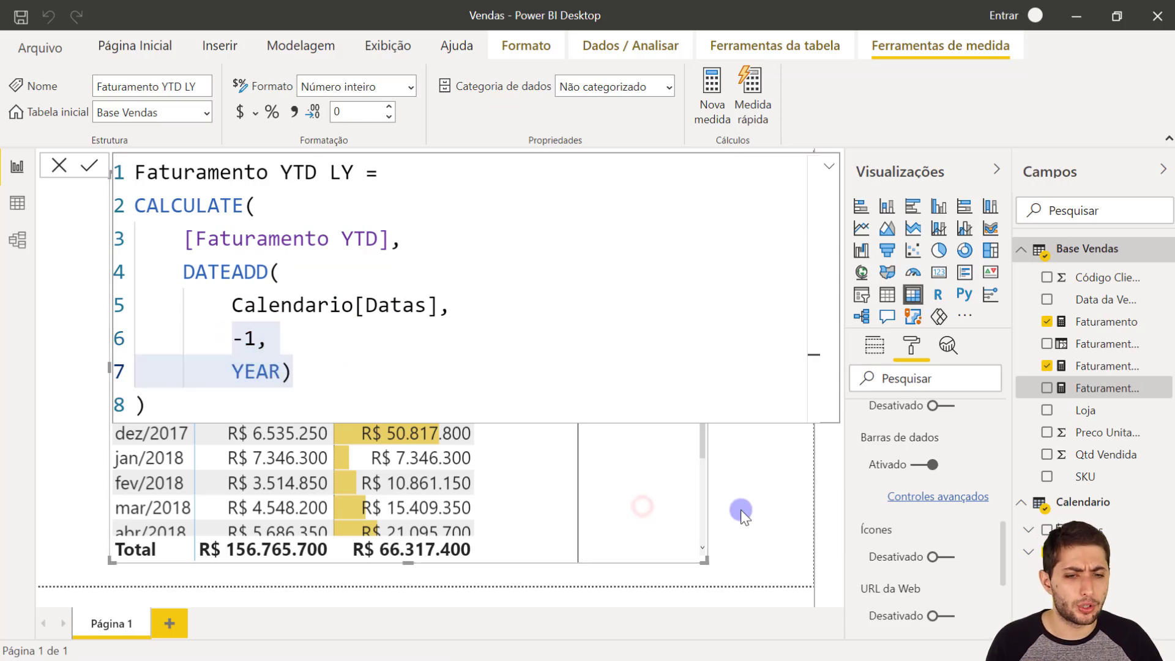
{"action": "left_click", "coordinate": [647, 461]}
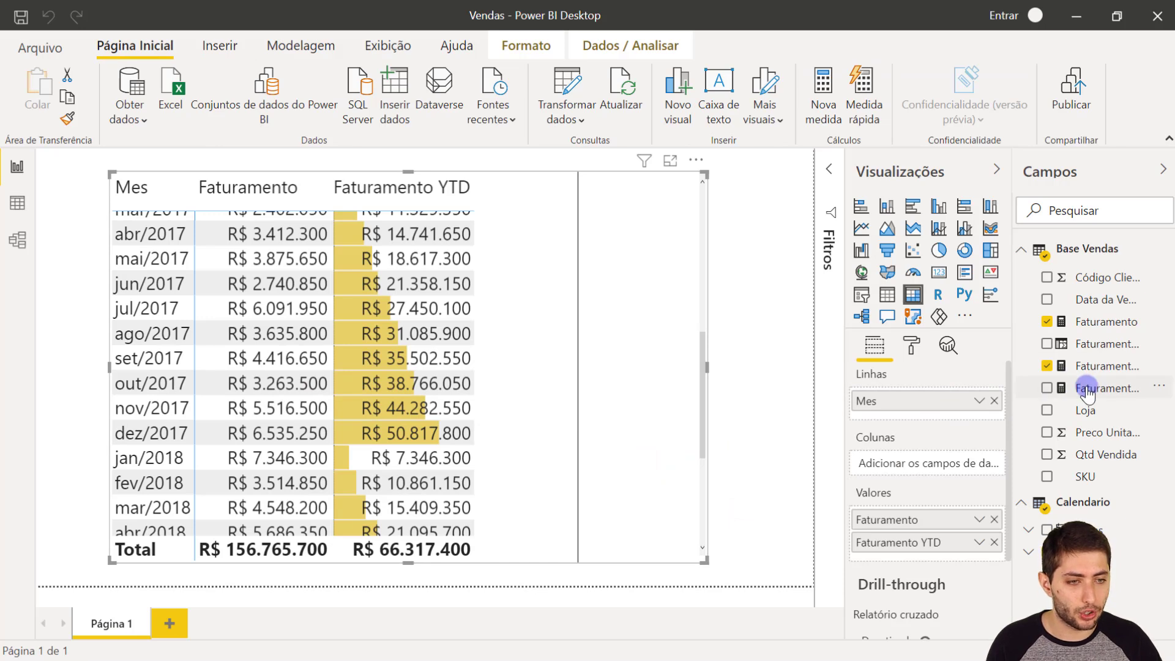
{"action": "left_click_drag", "start_coordinate": [1086, 395], "coordinate": [944, 558]}
- Compare Faturamento YTD LY for jan/2017 with the Faturamento YTD values for jan/2017 and jan/2016
{"action": "scroll", "coordinate": [678, 406], "scroll_direction": "up", "scroll_amount": 5}
{"action": "scroll", "coordinate": [678, 406], "scroll_direction": "up", "scroll_amount": 1}
{"action": "scroll", "coordinate": [678, 404], "scroll_direction": "down", "scroll_amount": 2}
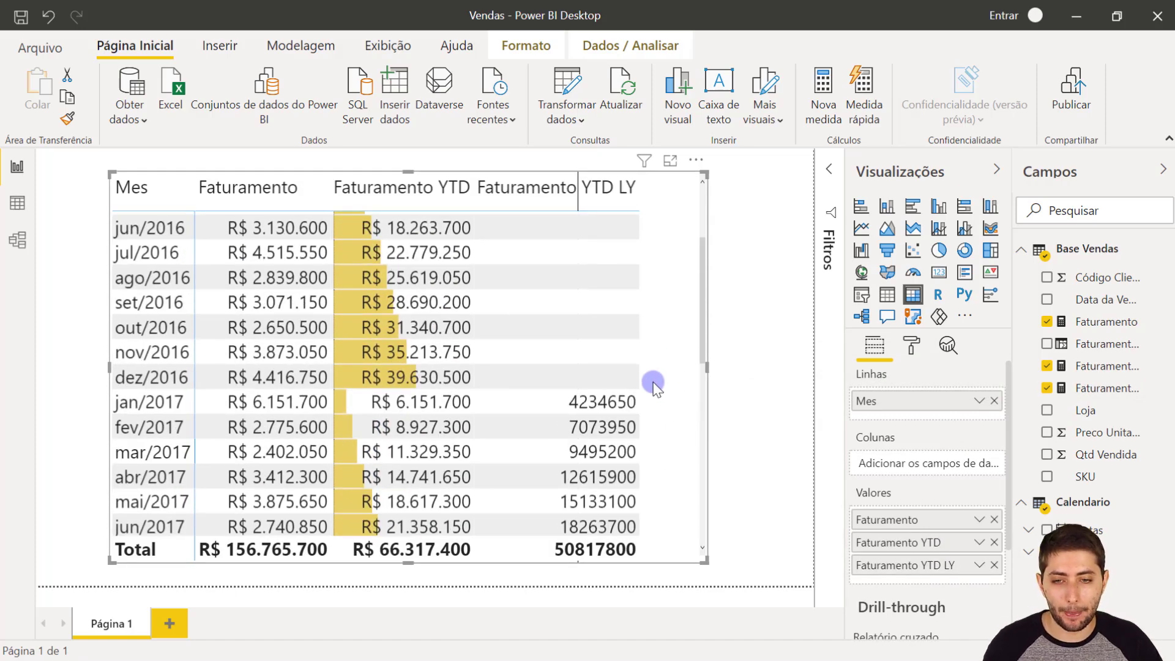
{"action": "scroll", "coordinate": [655, 386], "scroll_direction": "up", "scroll_amount": 3}
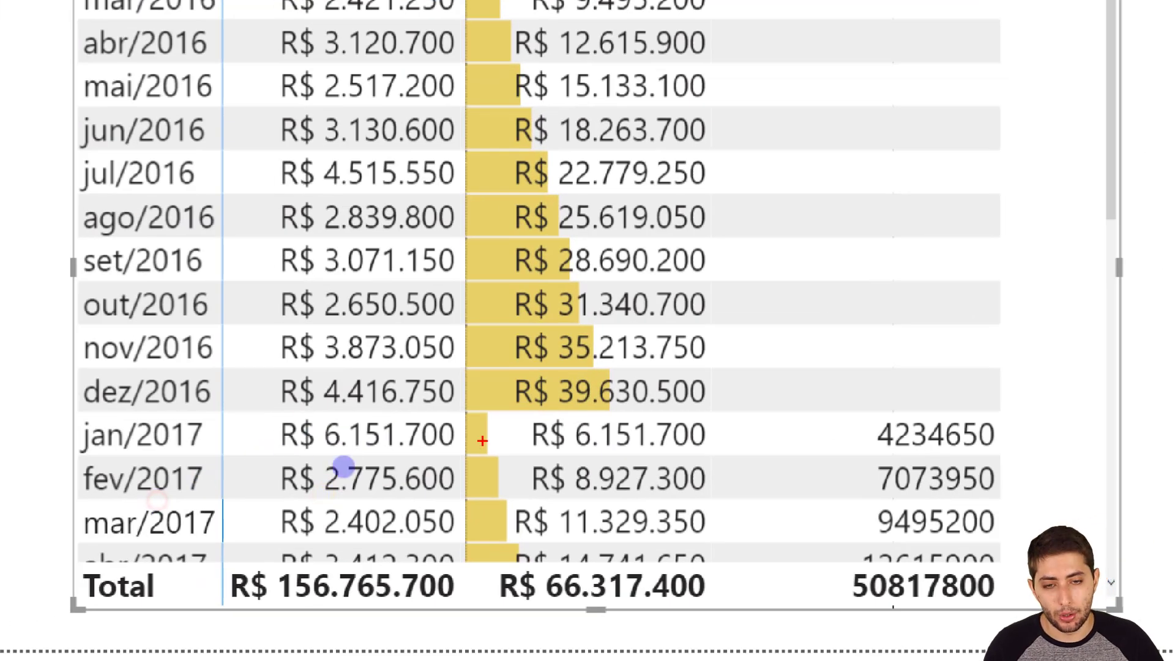
{"action": "left_click_drag", "start_coordinate": [451, 405], "coordinate": [710, 465]}
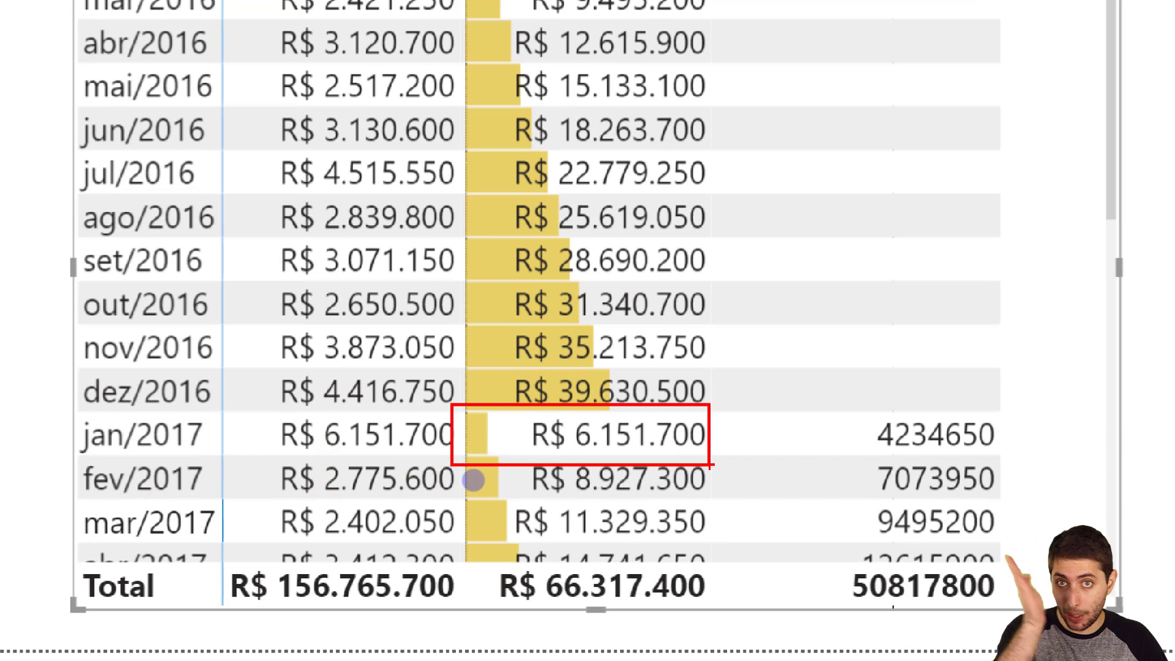
{"action": "left_click_drag", "start_coordinate": [824, 405], "coordinate": [1014, 457]}
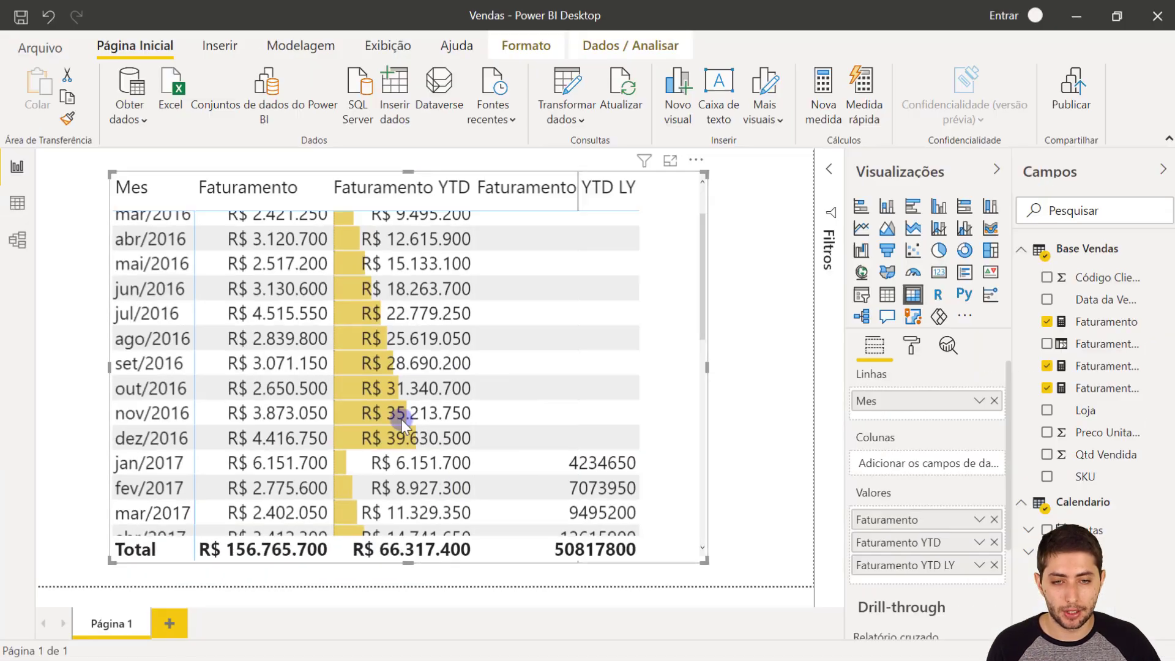
{"action": "scroll", "coordinate": [643, 431], "scroll_direction": "up", "scroll_amount": 2}
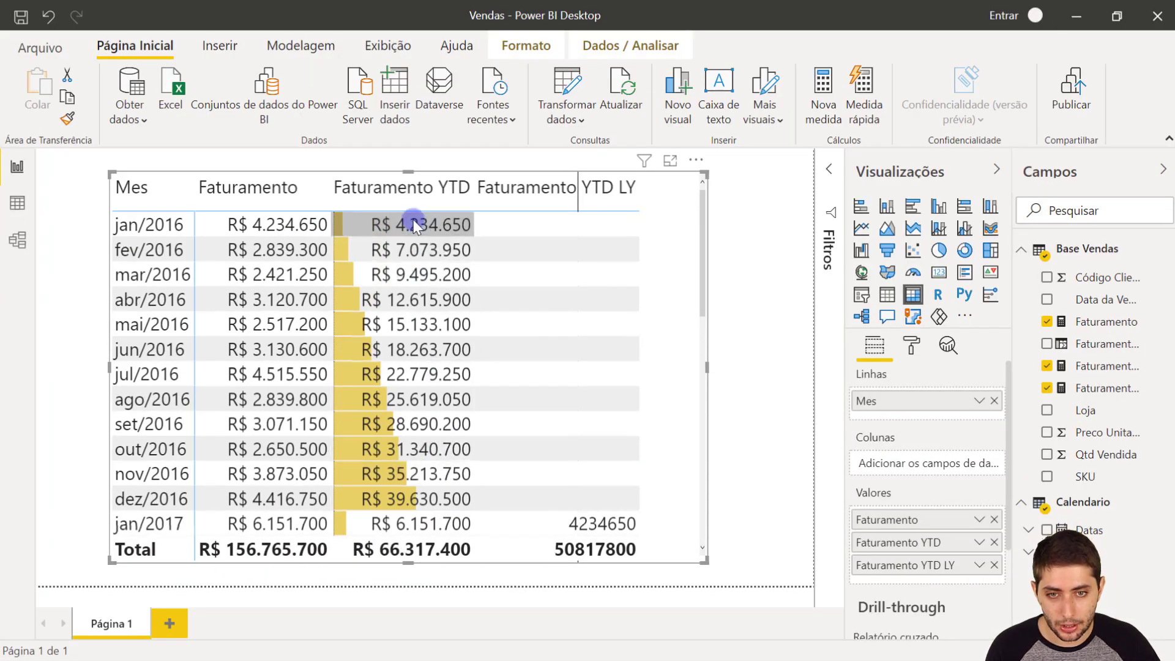
- Compare the Faturamento YTD and Faturamento YTD LY values for set/2017 in the matrix
{"action": "scroll", "coordinate": [581, 375], "scroll_direction": "down", "scroll_amount": 4}
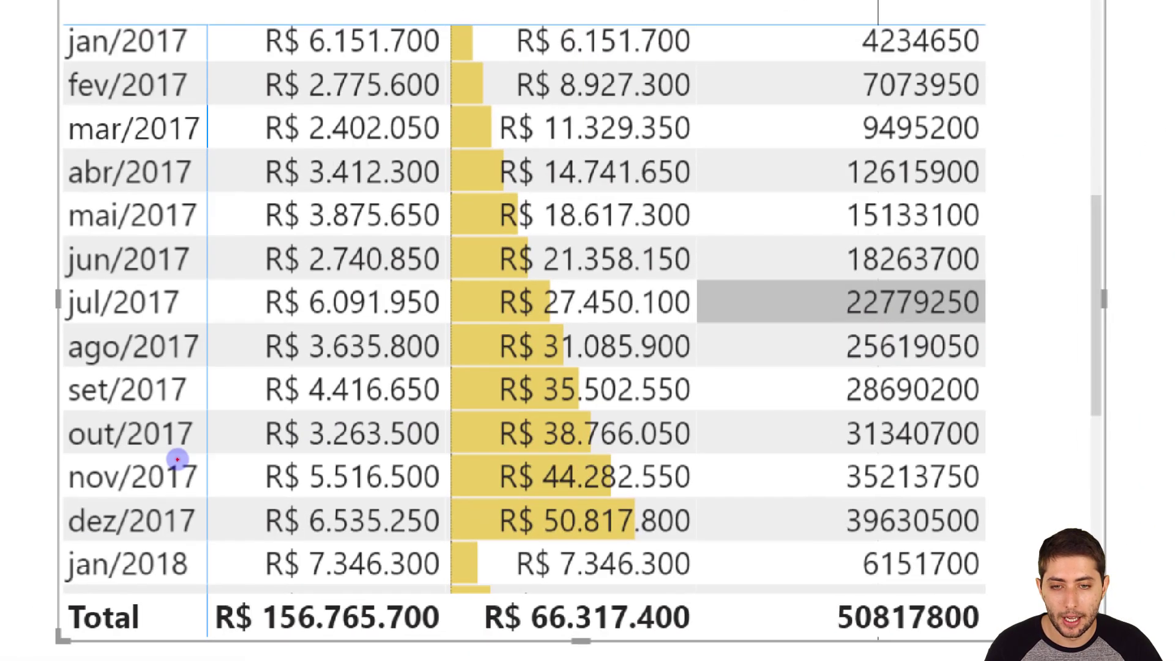
{"action": "mouse_move", "coordinate": [446, 364]}
{"action": "left_mouse_down"}
{"action": "mouse_move", "coordinate": [491, 393]}
{"action": "mouse_move", "coordinate": [689, 408]}
{"action": "left_mouse_up"}
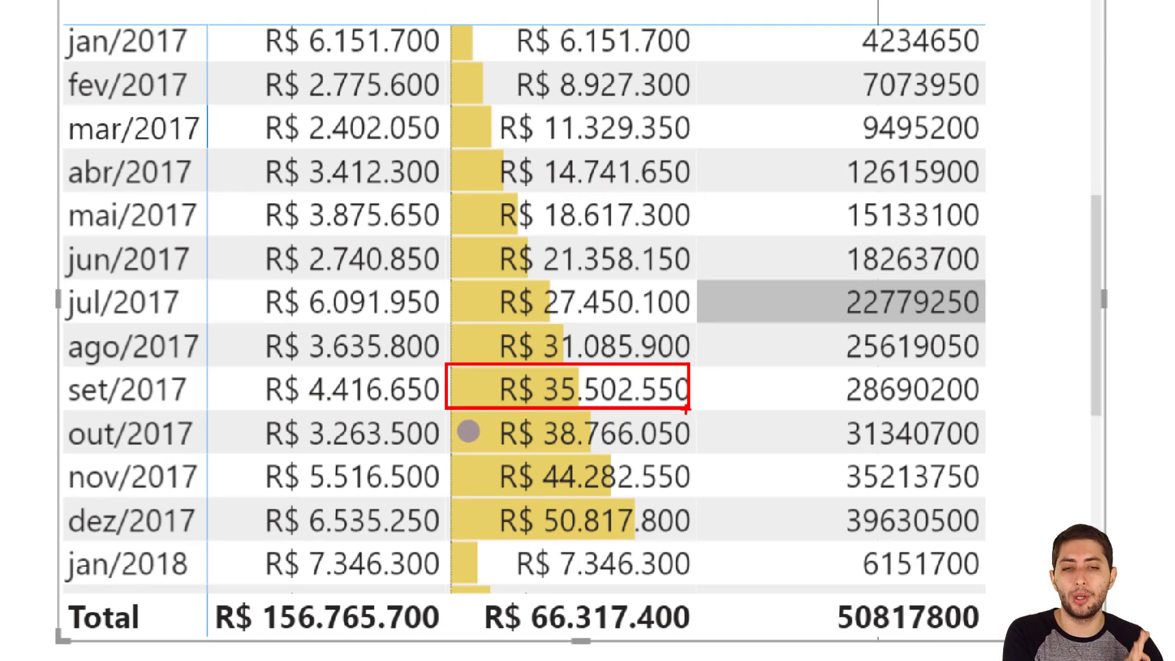
{"action": "mouse_move", "coordinate": [777, 365]}
{"action": "left_mouse_down"}
{"action": "mouse_move", "coordinate": [834, 398]}
{"action": "mouse_move", "coordinate": [999, 411]}
{"action": "left_mouse_up"}
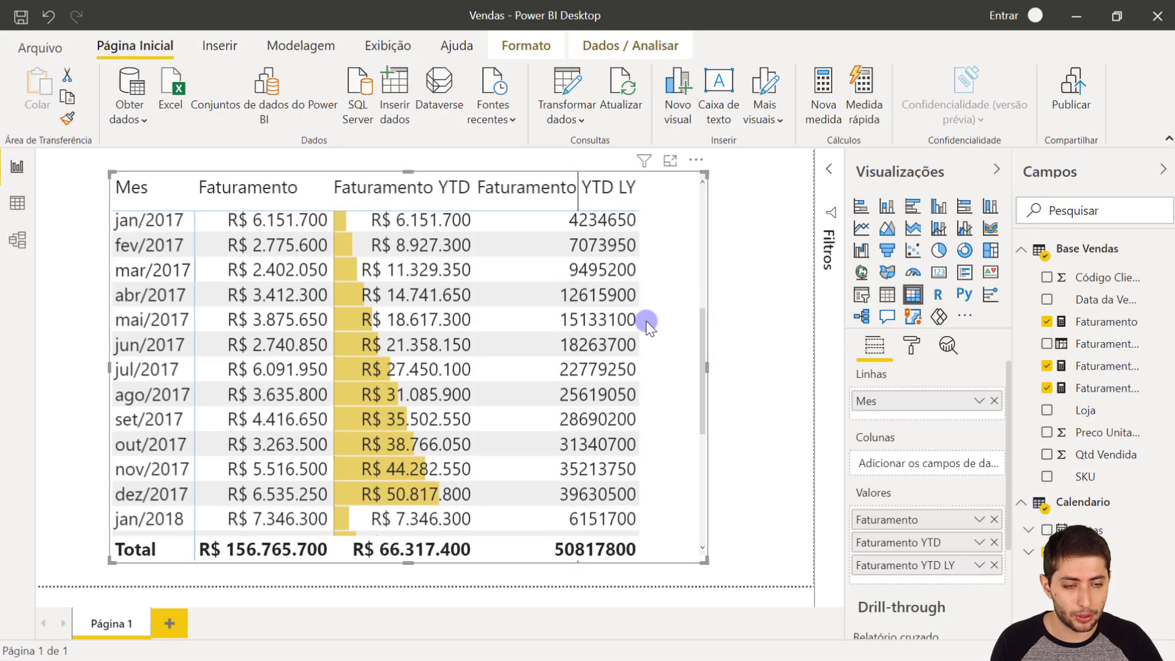
- Format the Faturamento YTD LY measure as R$ Português (Brasil) currency and leave the formula editor
{"action": "left_click", "coordinate": [1095, 393]}
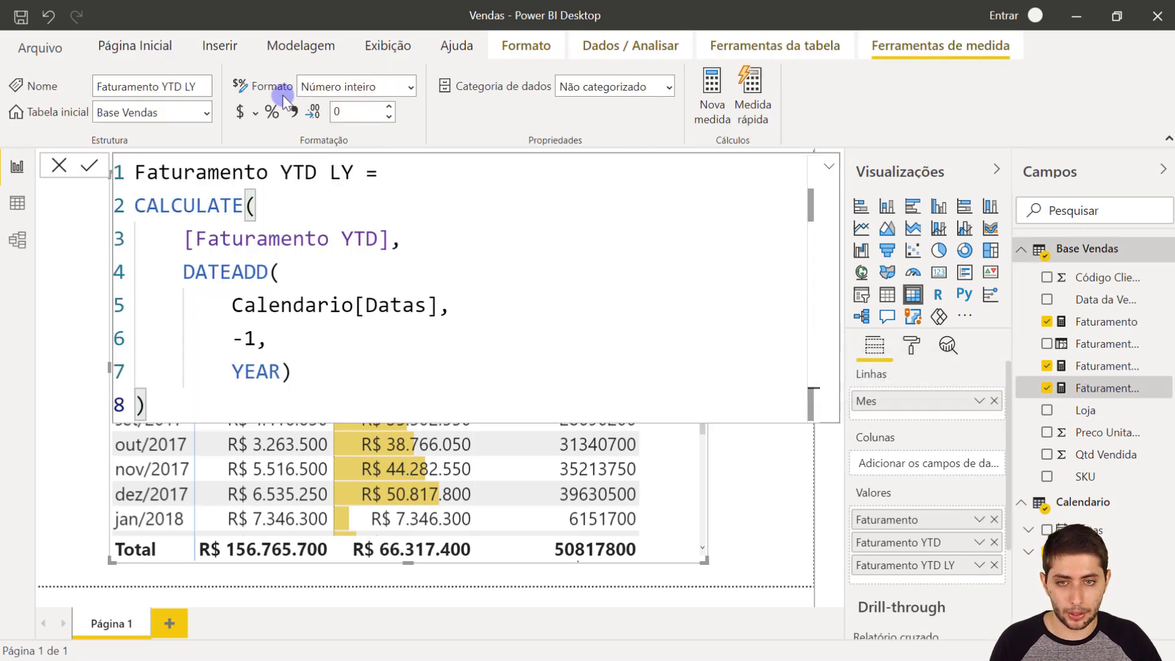
{"action": "left_click", "coordinate": [256, 115]}
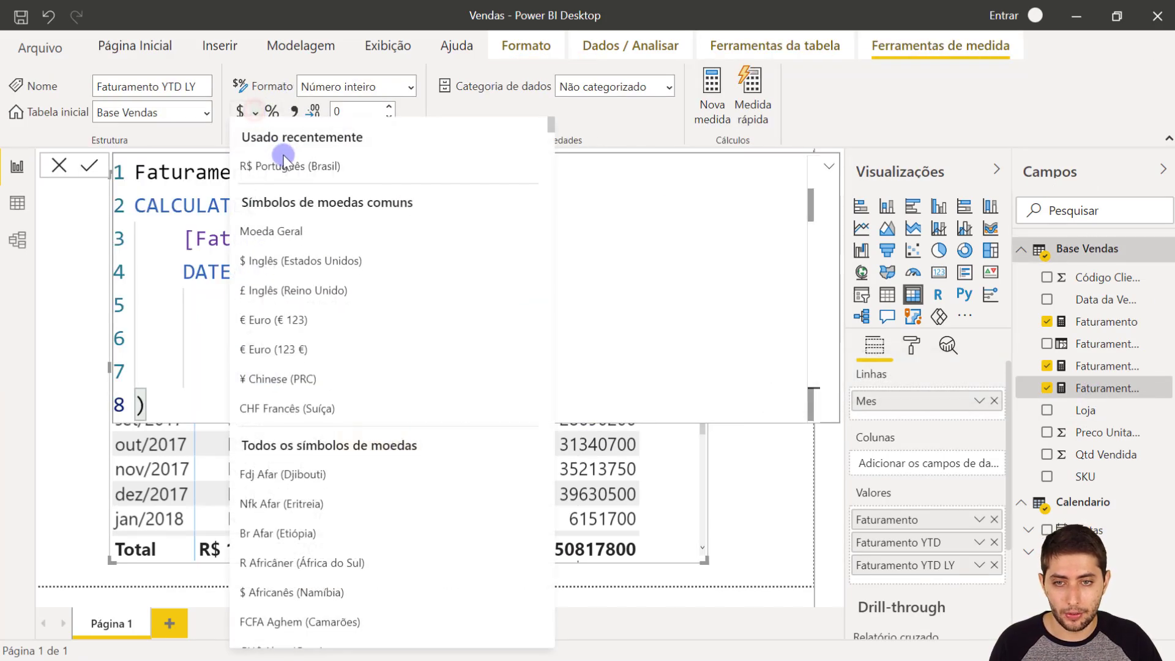
{"action": "left_click", "coordinate": [290, 173]}
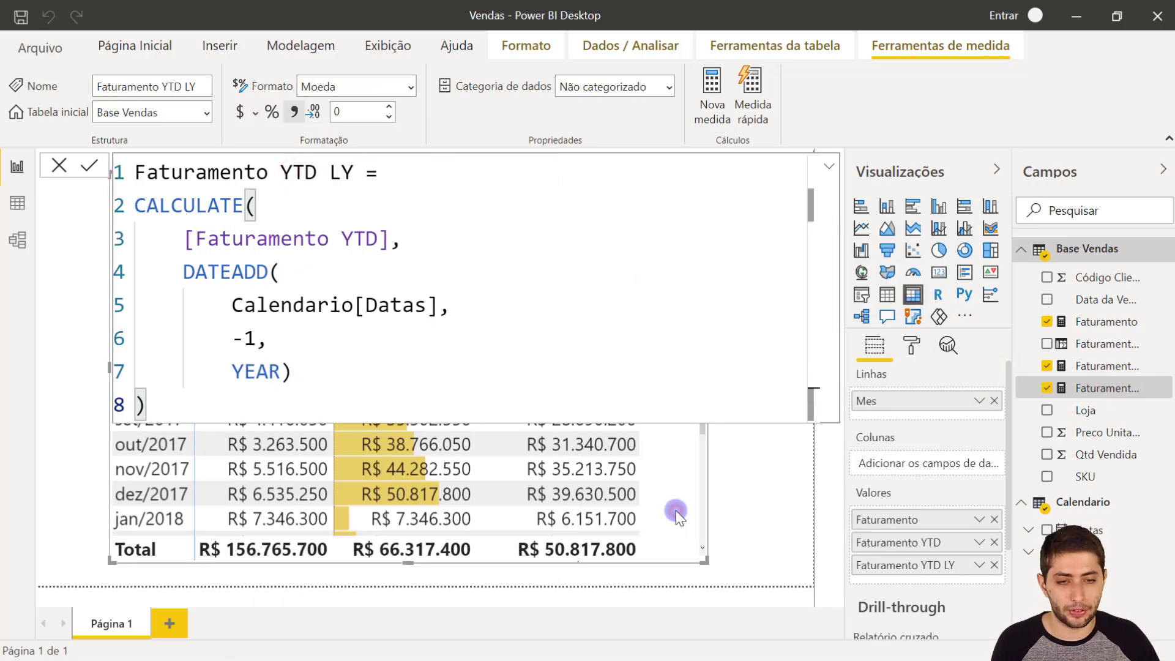
{"action": "left_click", "coordinate": [731, 504]}
- Turn on data bars in the matrix's conditional formatting for the Faturamento YTD LY column
{"action": "left_click", "coordinate": [677, 493]}
{"action": "left_click", "coordinate": [911, 345]}
{"action": "scroll", "coordinate": [941, 522], "scroll_direction": "down", "scroll_amount": 3}
{"action": "left_click", "coordinate": [943, 527]}
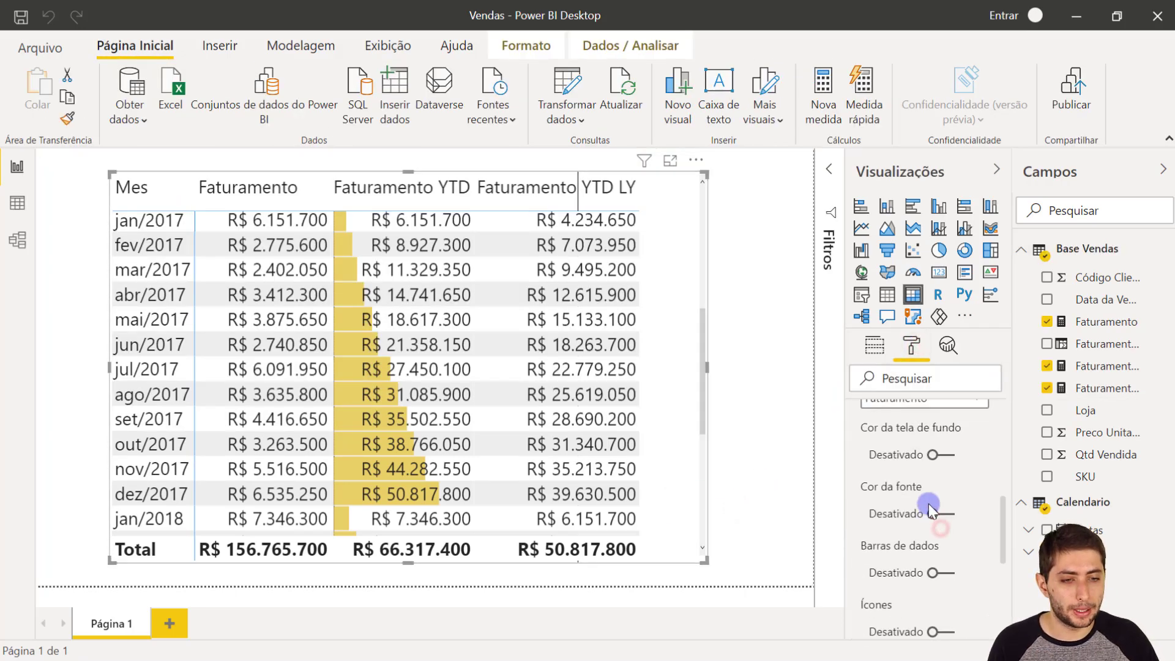
{"action": "left_click", "coordinate": [927, 479]}
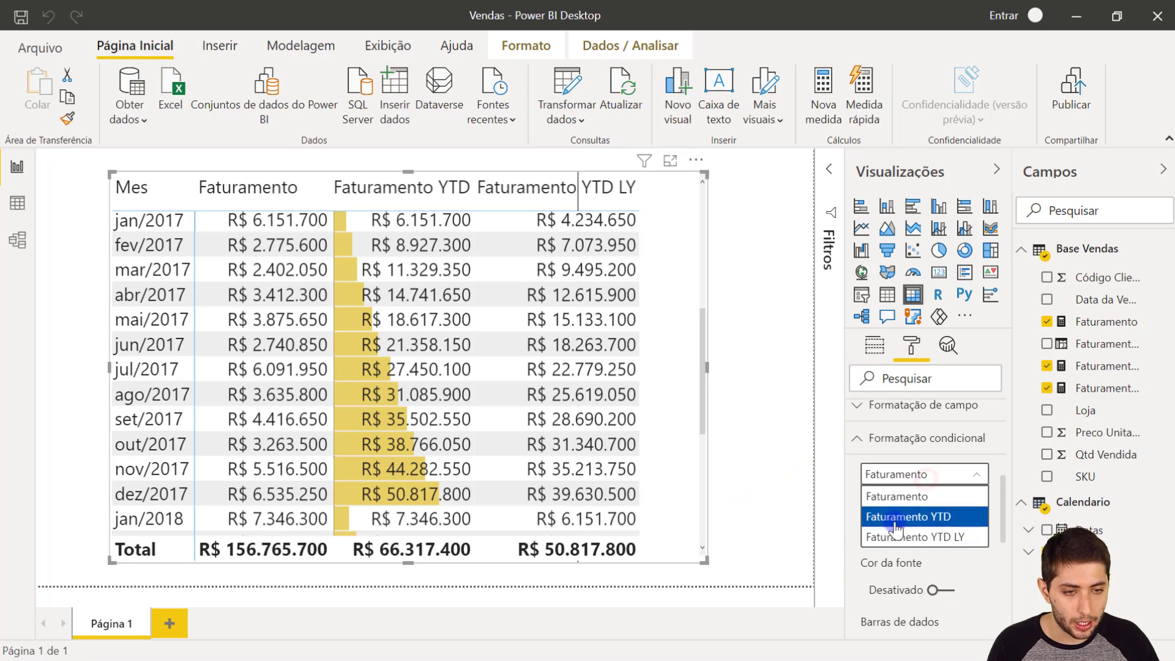
{"action": "left_click", "coordinate": [953, 537]}
{"action": "scroll", "coordinate": [953, 514], "scroll_direction": "down", "scroll_amount": 3}
{"action": "scroll", "coordinate": [952, 514], "scroll_direction": "down", "scroll_amount": 2}
{"action": "left_click", "coordinate": [943, 466]}
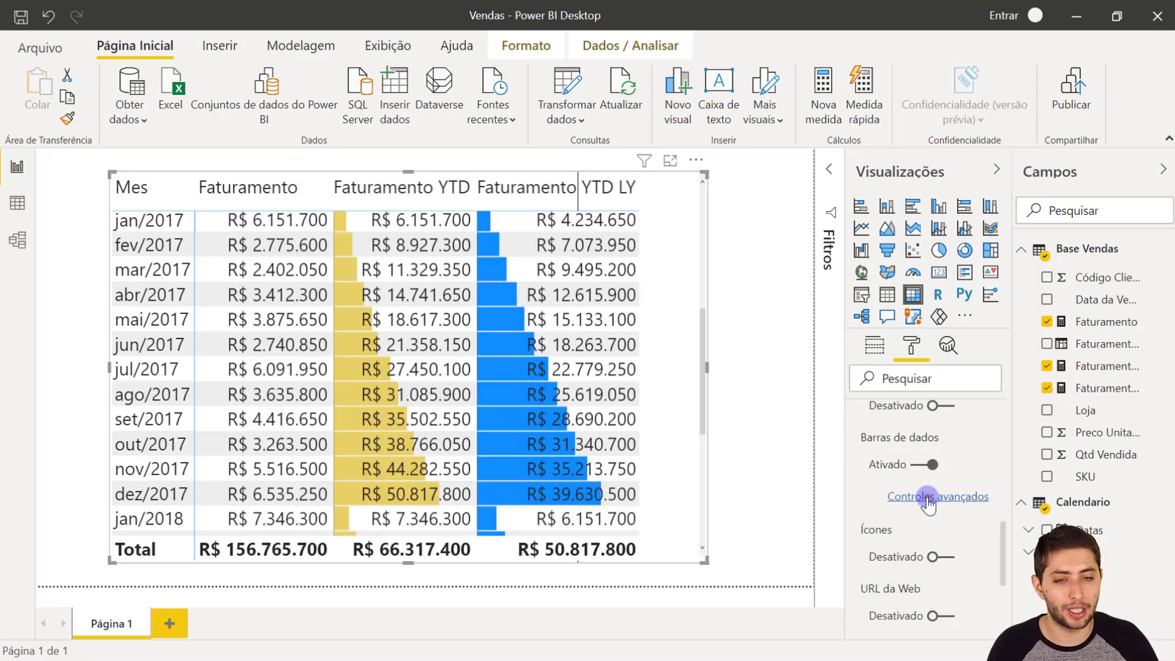
- Set the positive bar colour of the Faturamento YTD LY data bars to the light yellow theme shade matching Faturamento YTD
{"action": "left_click", "coordinate": [928, 500]}
{"action": "left_click", "coordinate": [451, 279]}
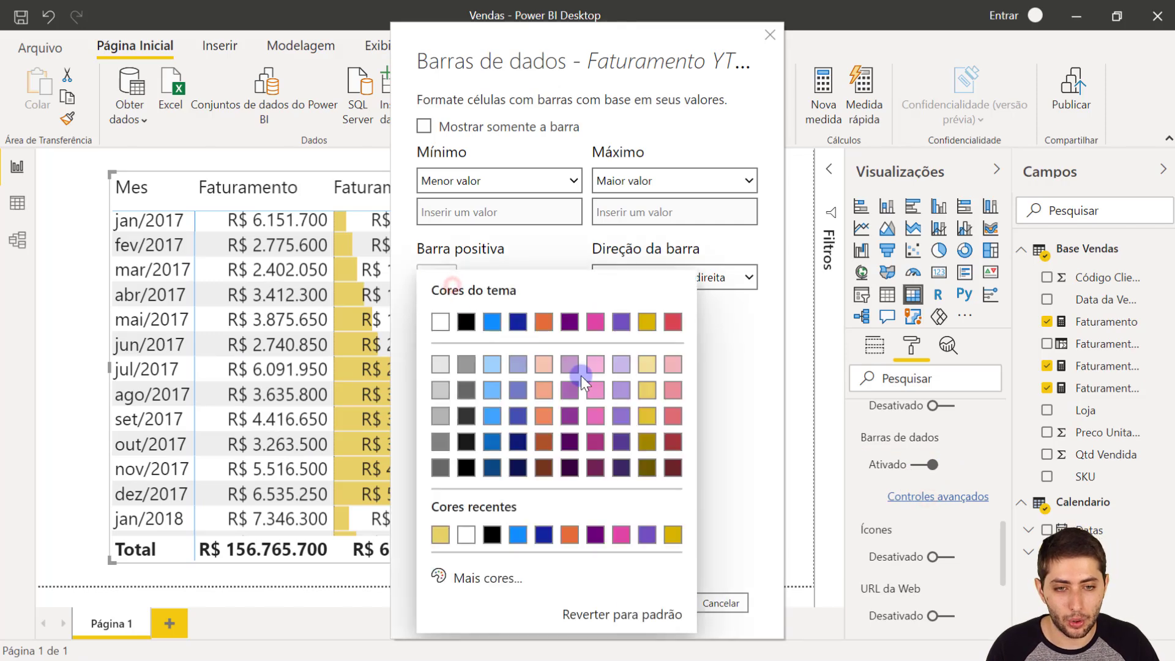
{"action": "left_click", "coordinate": [648, 390]}
{"action": "left_click", "coordinate": [662, 598]}
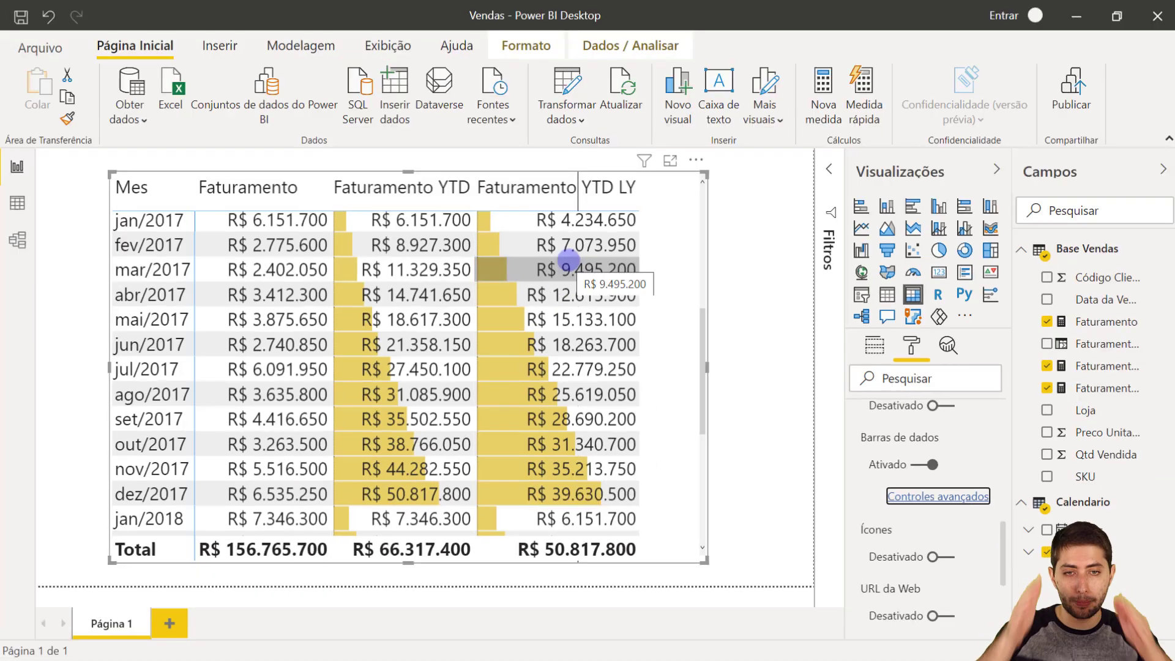
- Compare the dez/2017 values of Faturamento YTD LY and Faturamento YTD in the matrix
{"action": "left_click", "coordinate": [485, 239]}
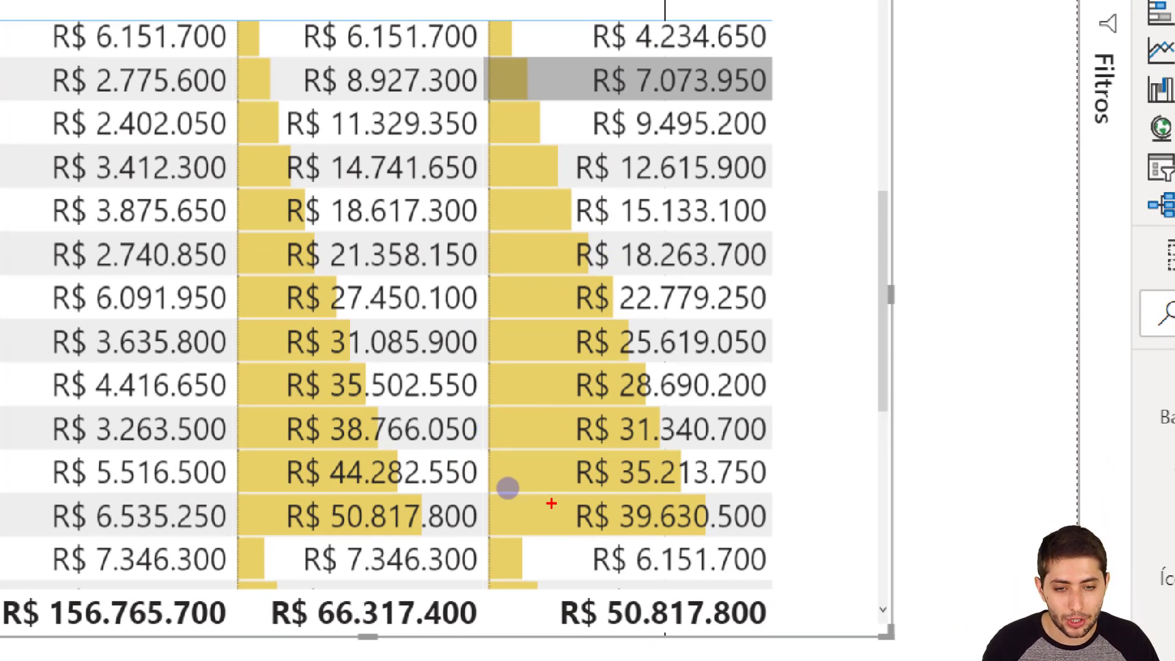
{"action": "mouse_move", "coordinate": [490, 486]}
{"action": "left_mouse_down"}
{"action": "mouse_move", "coordinate": [637, 551]}
{"action": "mouse_move", "coordinate": [784, 557]}
{"action": "mouse_move", "coordinate": [813, 534]}
{"action": "left_mouse_up"}
{"action": "mouse_move", "coordinate": [226, 491]}
{"action": "left_mouse_down"}
{"action": "mouse_move", "coordinate": [291, 514]}
{"action": "mouse_move", "coordinate": [486, 526]}
{"action": "mouse_move", "coordinate": [490, 537]}
{"action": "left_mouse_up"}
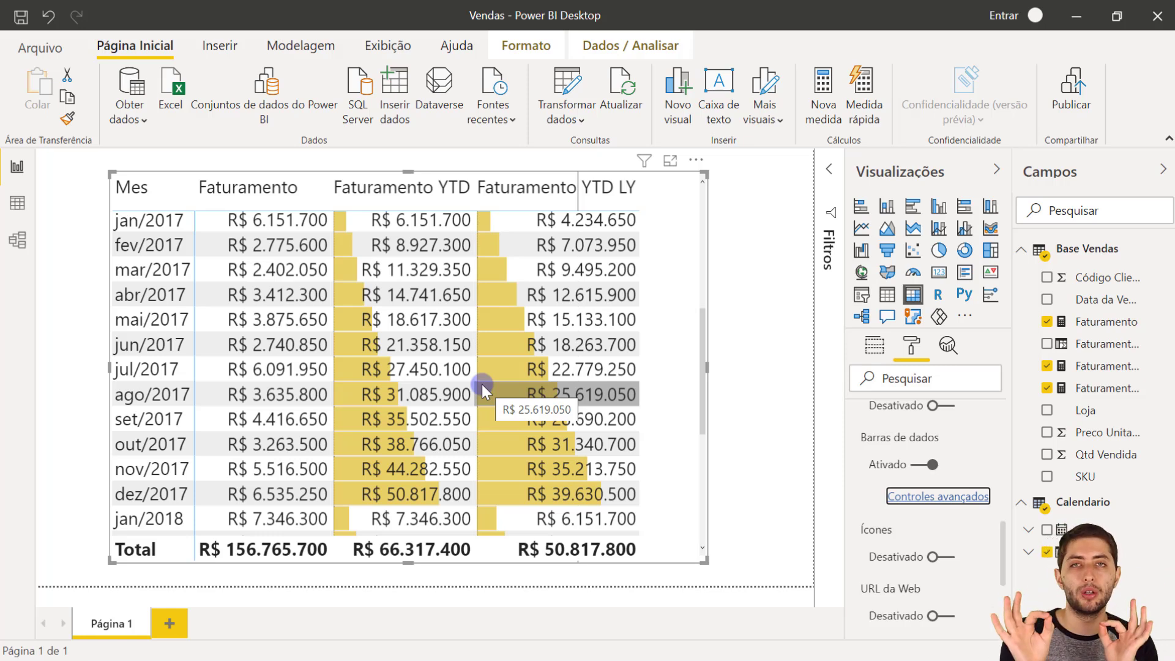
- Switch to the Excel workbook Pasta1 and review the Mês 1 and Mês 2 amounts of the growth example
{"action": "mouse_move", "coordinate": [727, 658]}
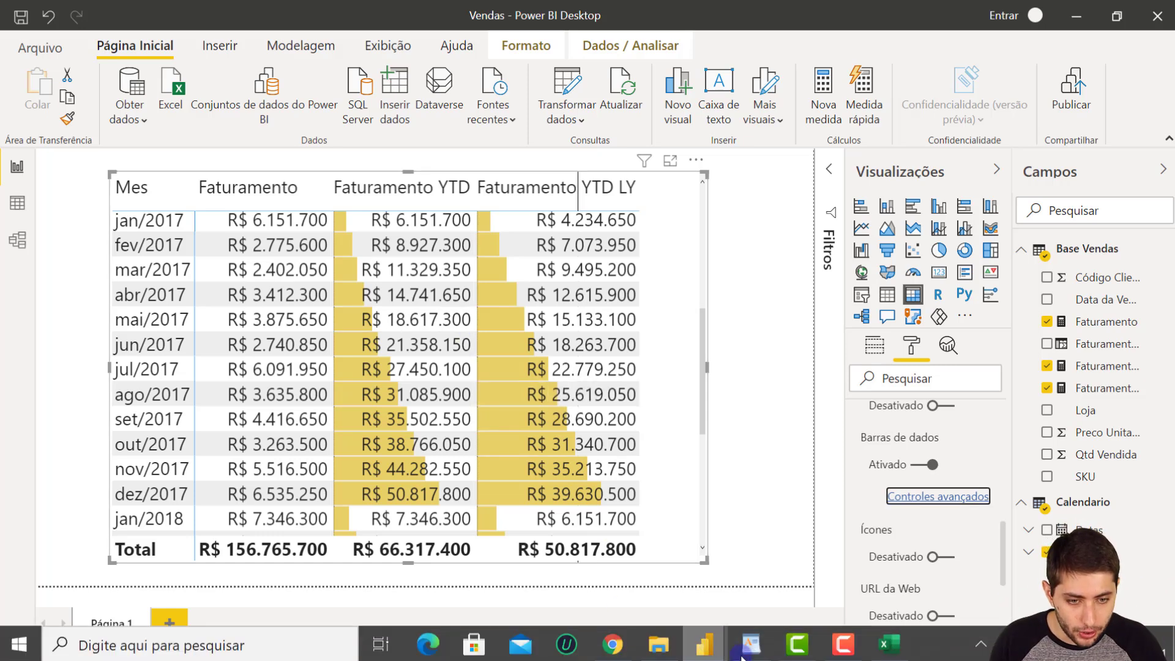
{"action": "left_click", "coordinate": [891, 645]}
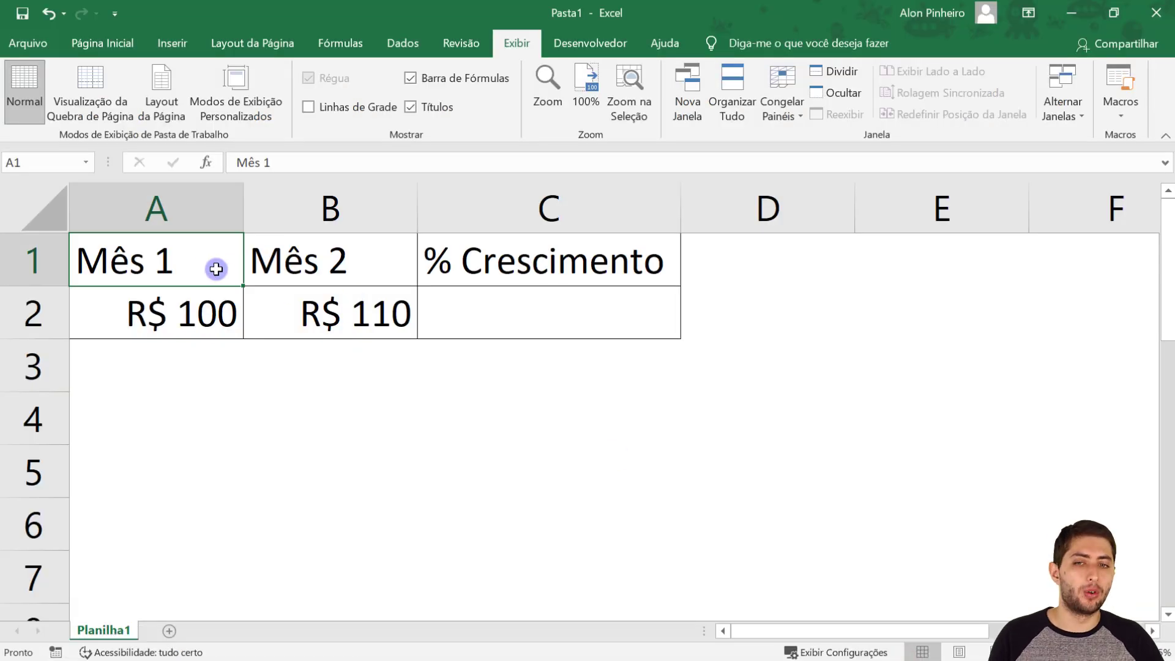
{"action": "left_click_drag", "start_coordinate": [204, 262], "coordinate": [197, 309]}
{"action": "left_click", "coordinate": [185, 279]}
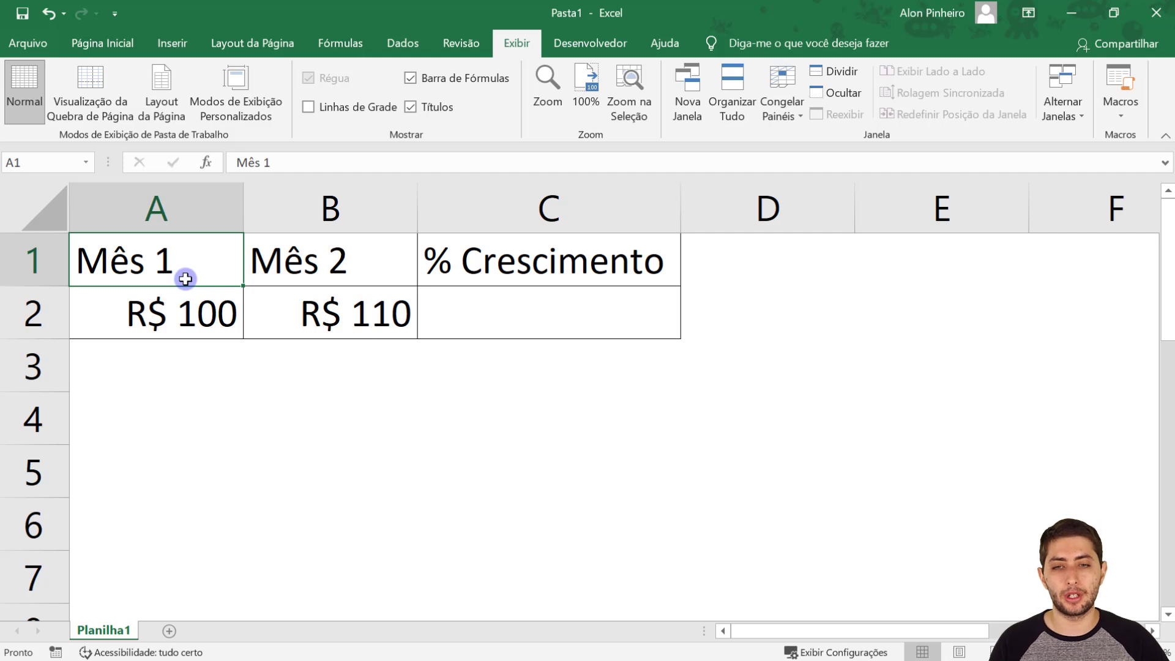
{"action": "left_click", "coordinate": [178, 315]}
{"action": "left_click_drag", "start_coordinate": [303, 272], "coordinate": [308, 314]}
{"action": "left_click", "coordinate": [308, 314]}
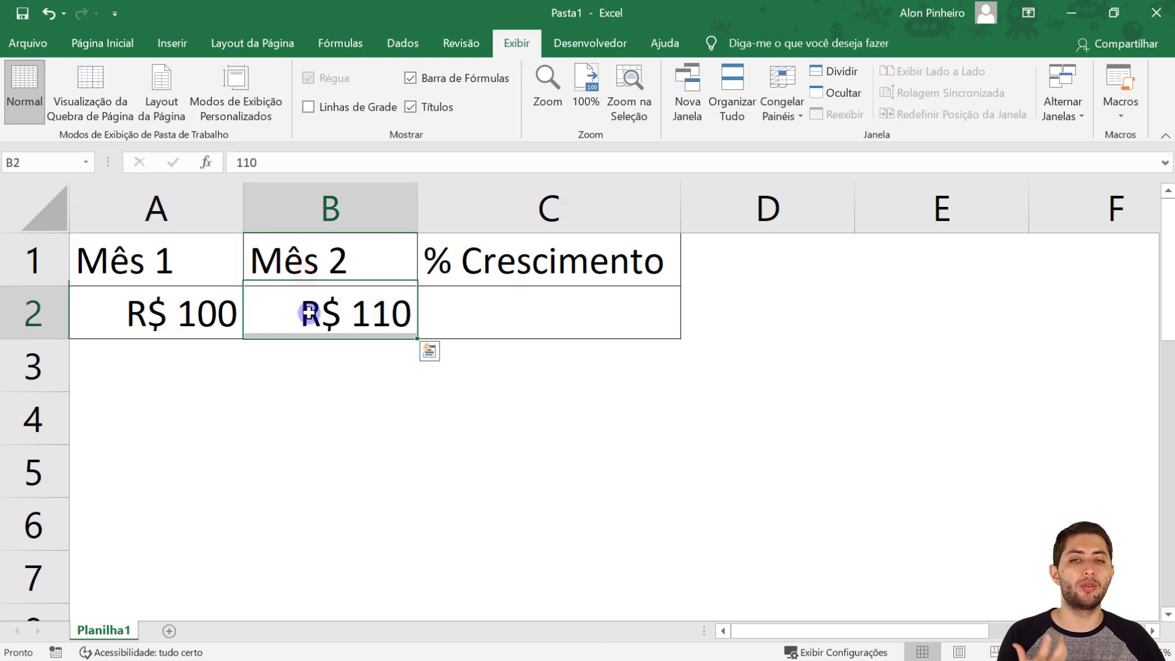
- Calculate the % Crescimento in cell C2 with the formula =(B2-A2)/A2
{"action": "left_click", "coordinate": [486, 322]}
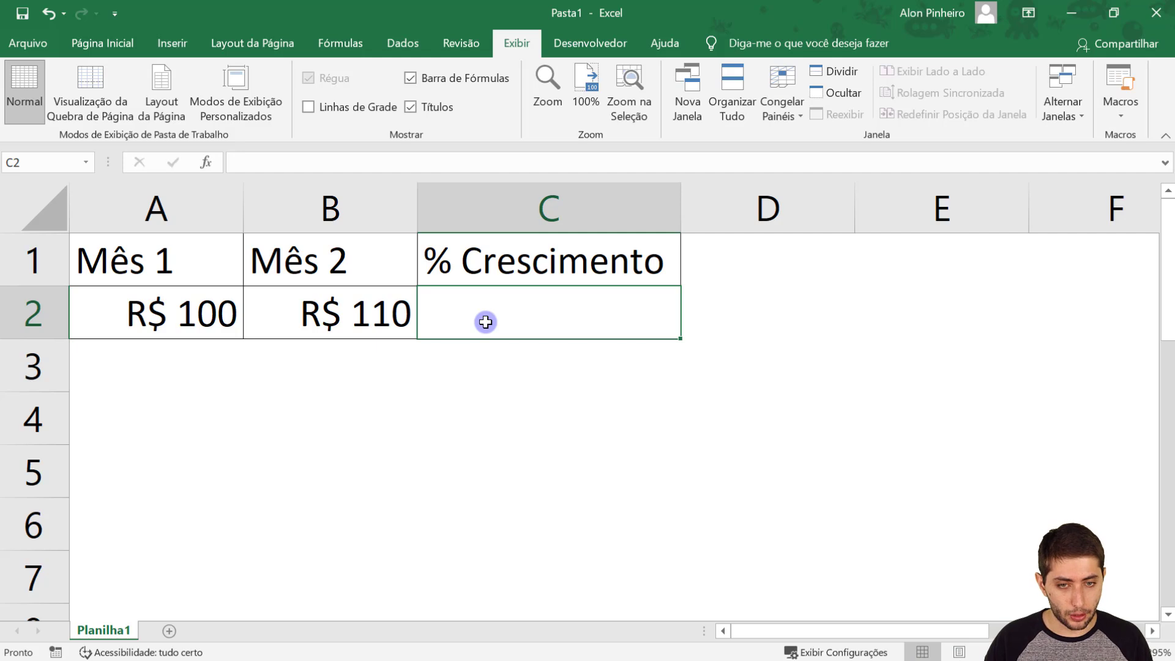
{"action": "type", "text": "="}
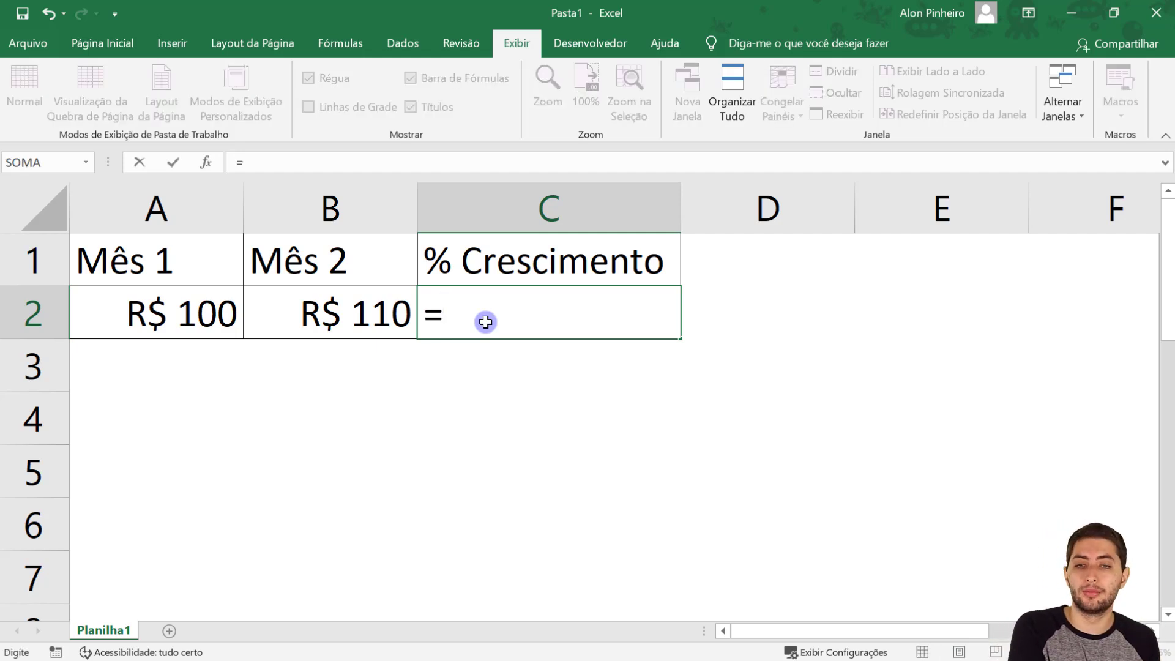
{"action": "type", "text": "("}
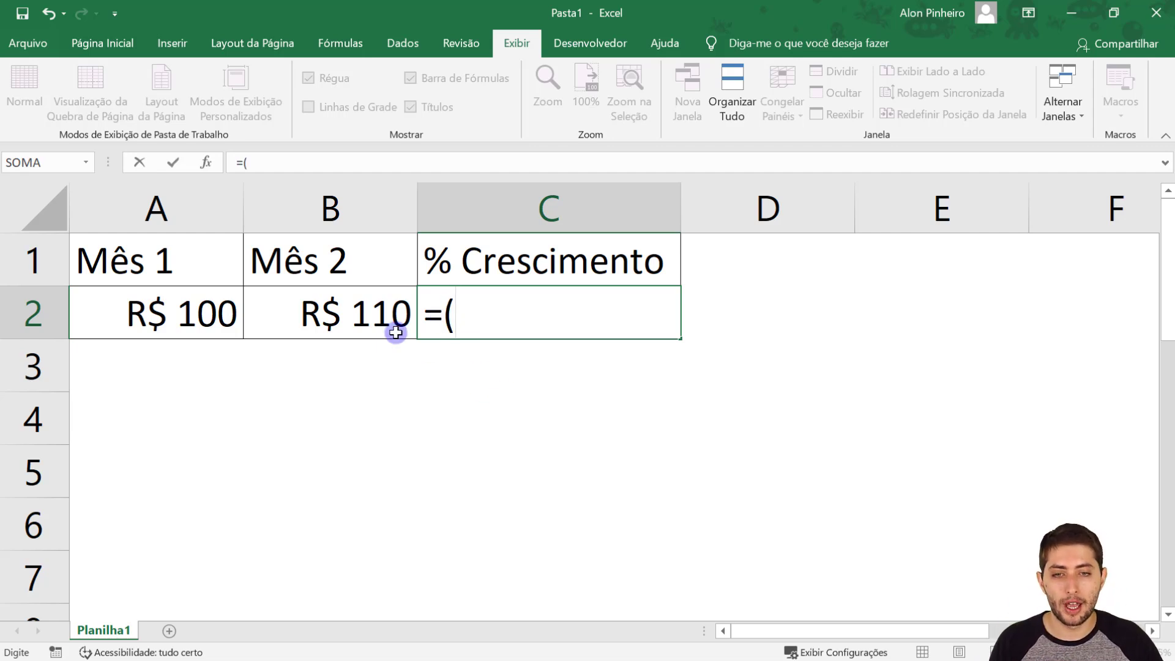
{"action": "left_click", "coordinate": [381, 317]}
{"action": "type", "text": "-"}
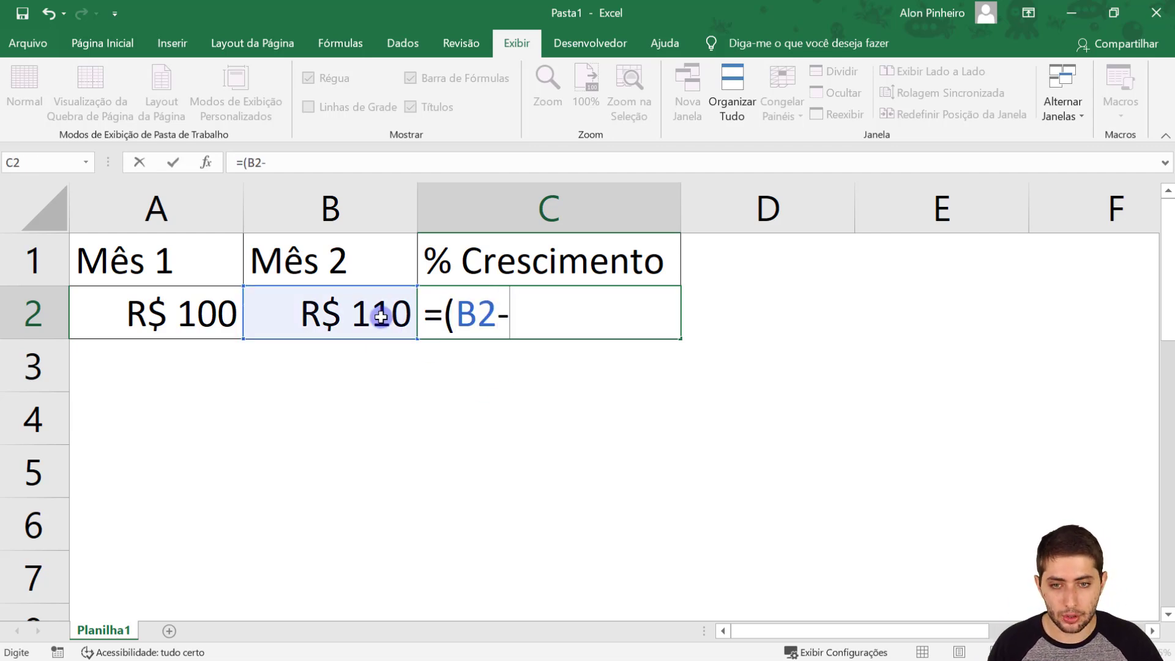
{"action": "left_click", "coordinate": [211, 307]}
{"action": "type", "text": ")"}
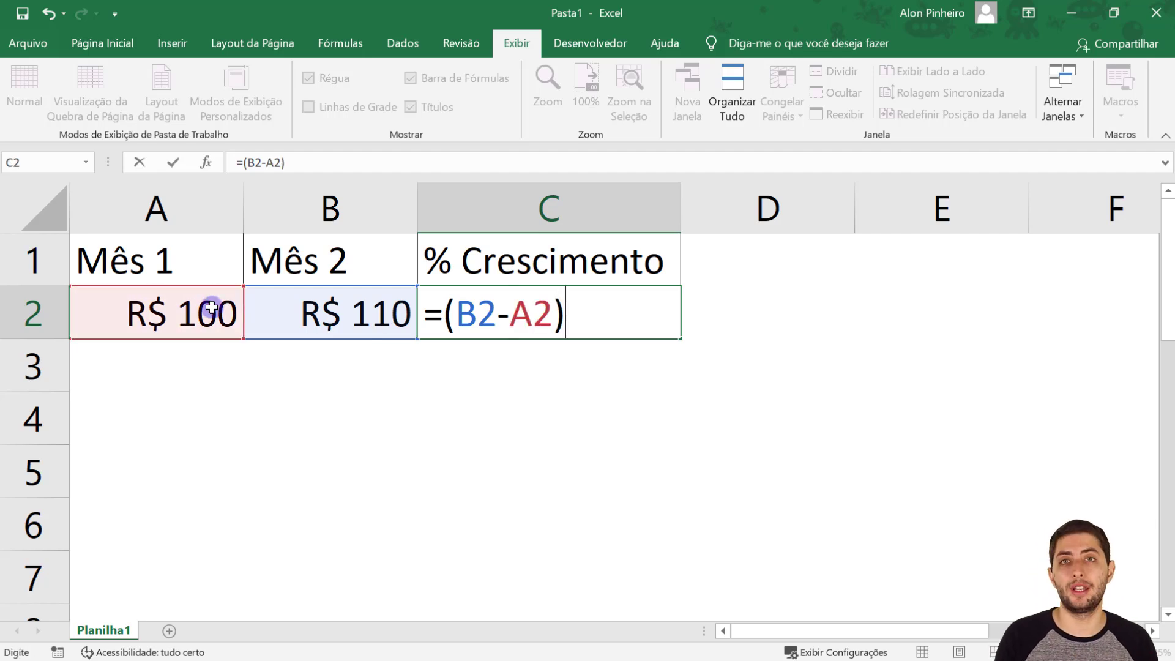
{"action": "type", "text": "/"}
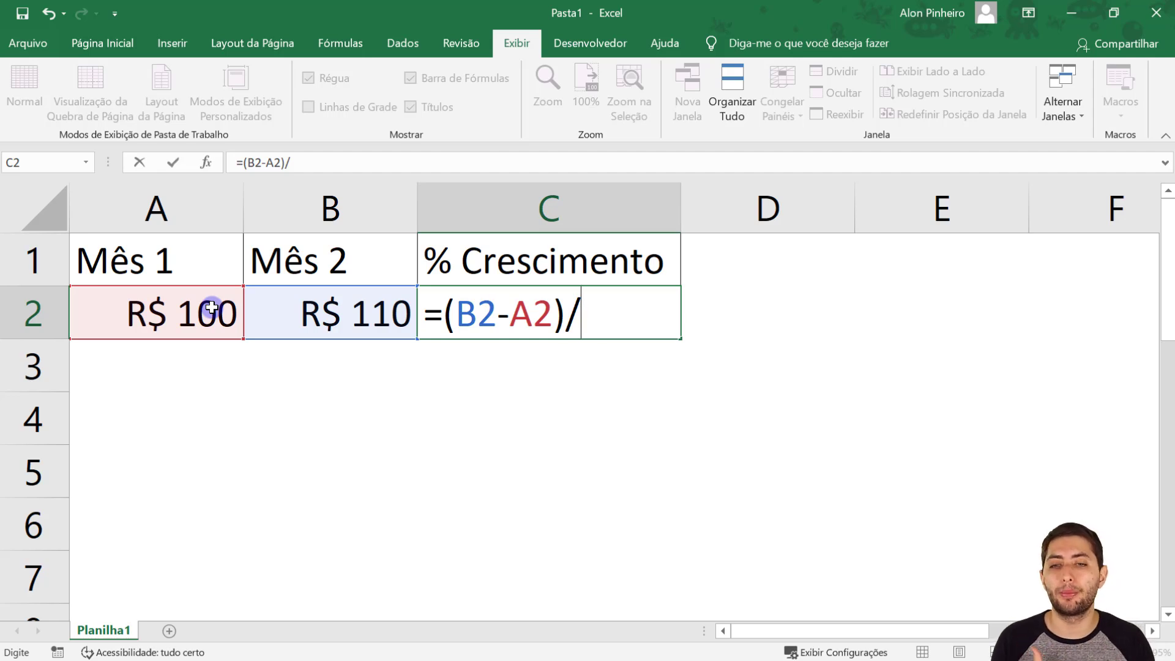
{"action": "left_click", "coordinate": [211, 307]}
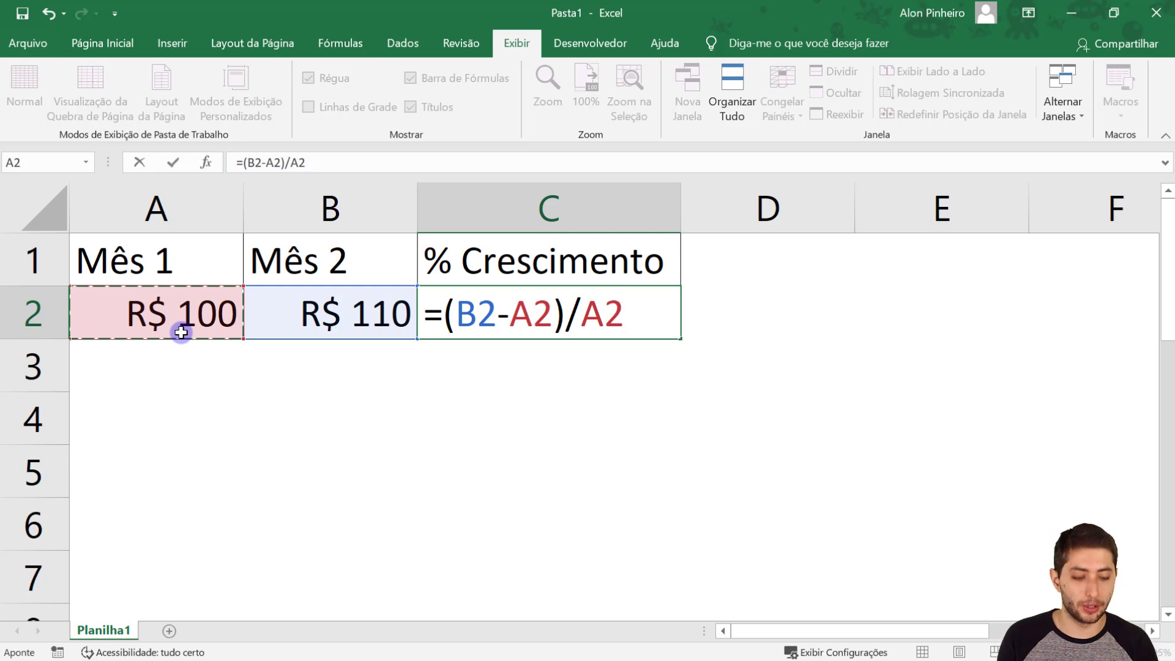
{"action": "key", "text": "Return"}
{"action": "key", "text": "Up"}
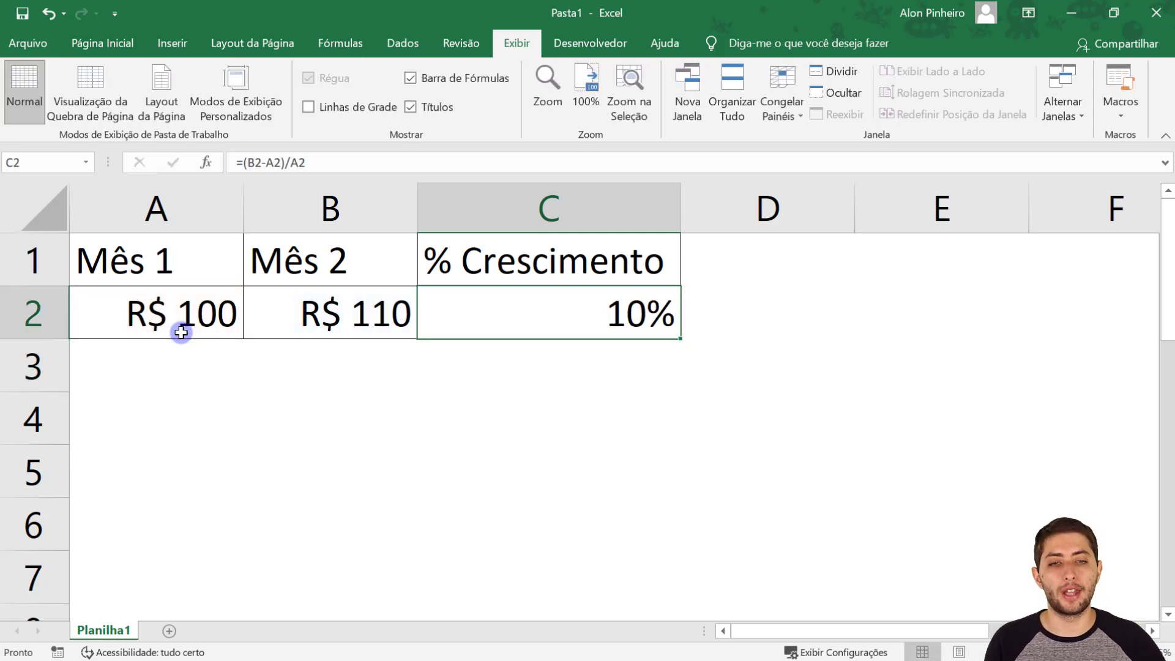
- Set the Mês 1 amount in A2 to 450 and the Mês 2 amount in B2 to 780
{"action": "left_click", "coordinate": [180, 330]}
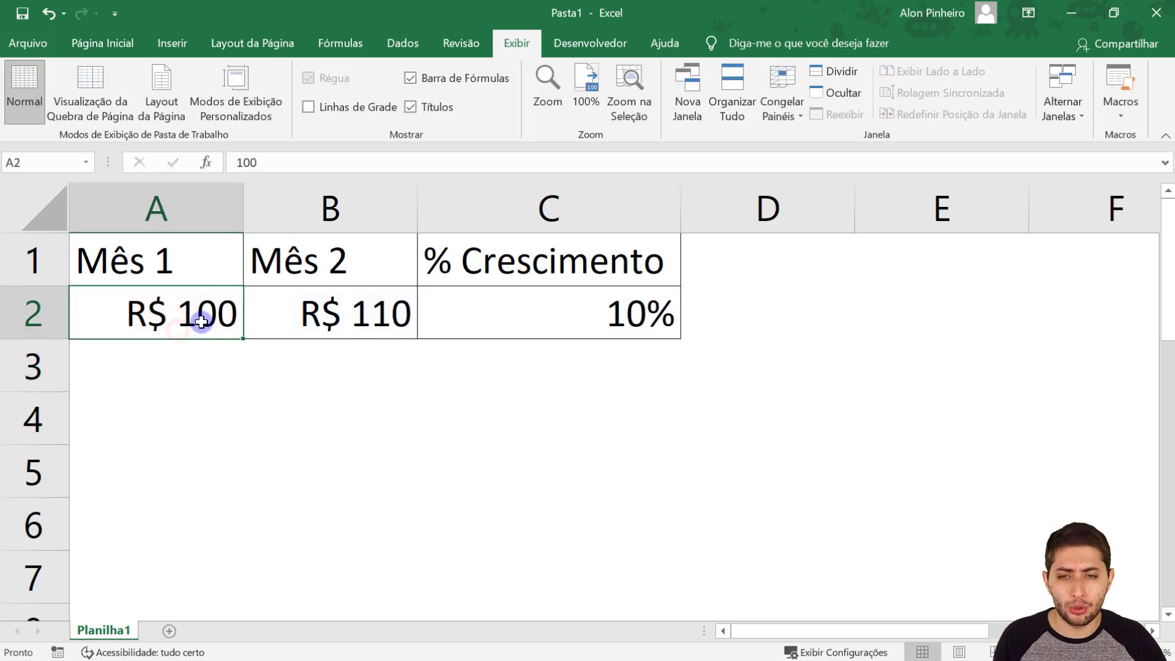
{"action": "double_click", "coordinate": [202, 321]}
{"action": "key", "text": "BackSpace"}
{"action": "type", "text": "4"}
{"action": "key", "text": "Delete"}
{"action": "key", "text": "Delete"}
{"action": "type", "text": "50"}
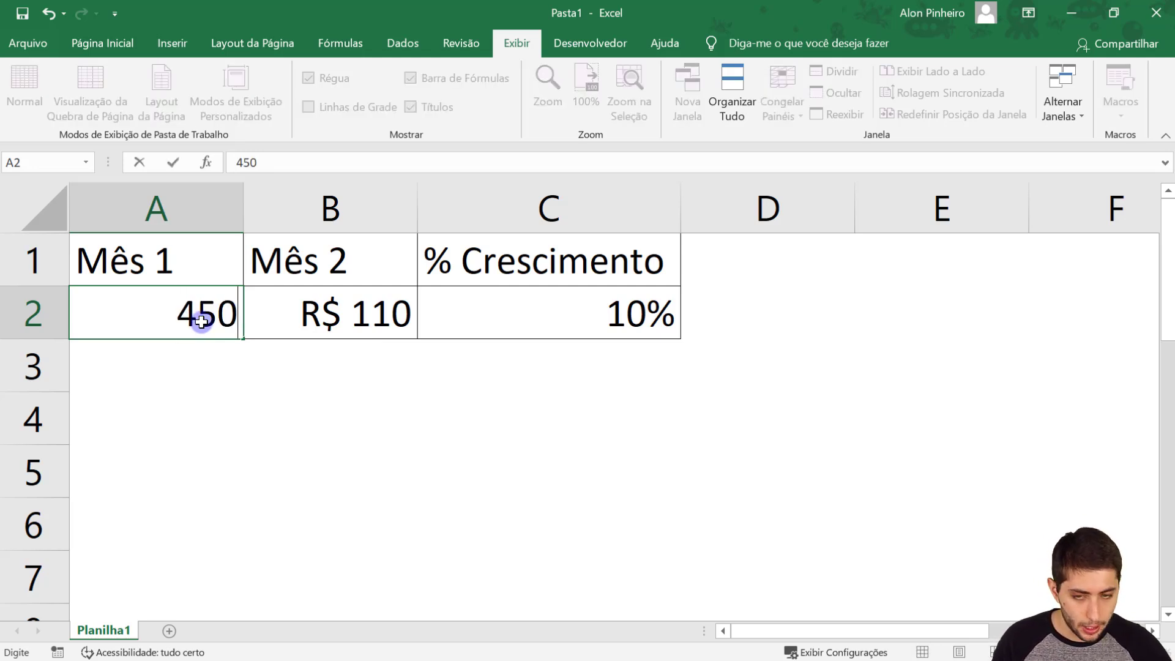
{"action": "key", "text": "Tab"}
{"action": "type", "text": "780"}
{"action": "key", "text": "Return"}
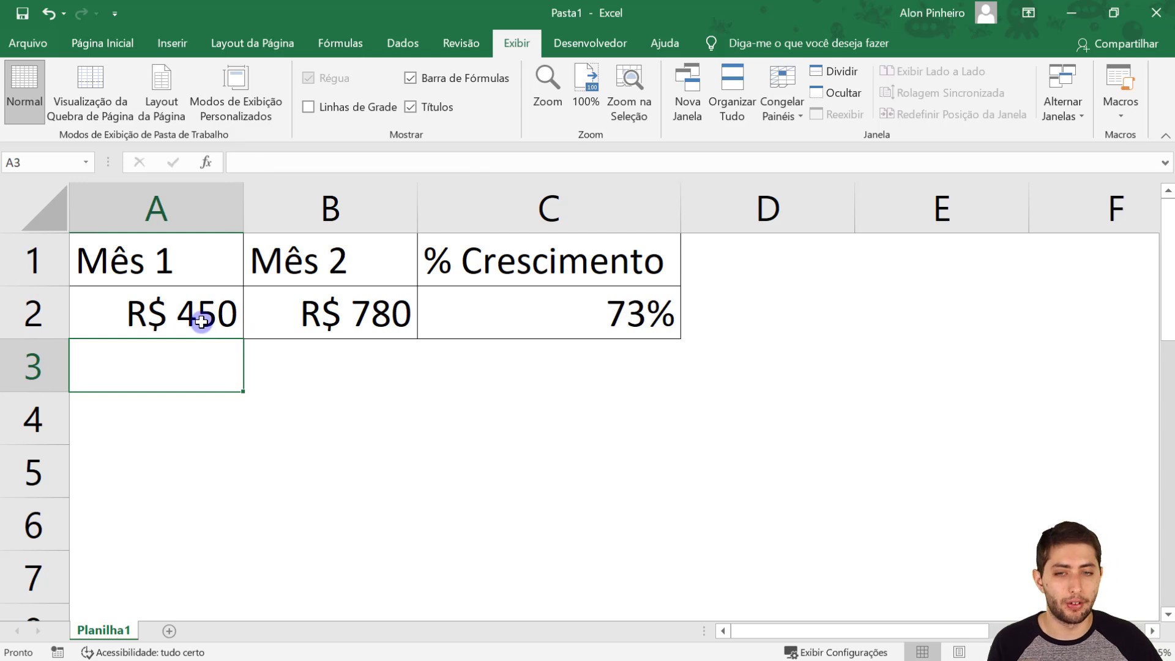
- Review the two amounts and the growth formula in C2, highlighting its B2 and A2 references, and leave the cell's editing mode
{"action": "left_click", "coordinate": [201, 321]}
{"action": "left_click", "coordinate": [295, 317]}
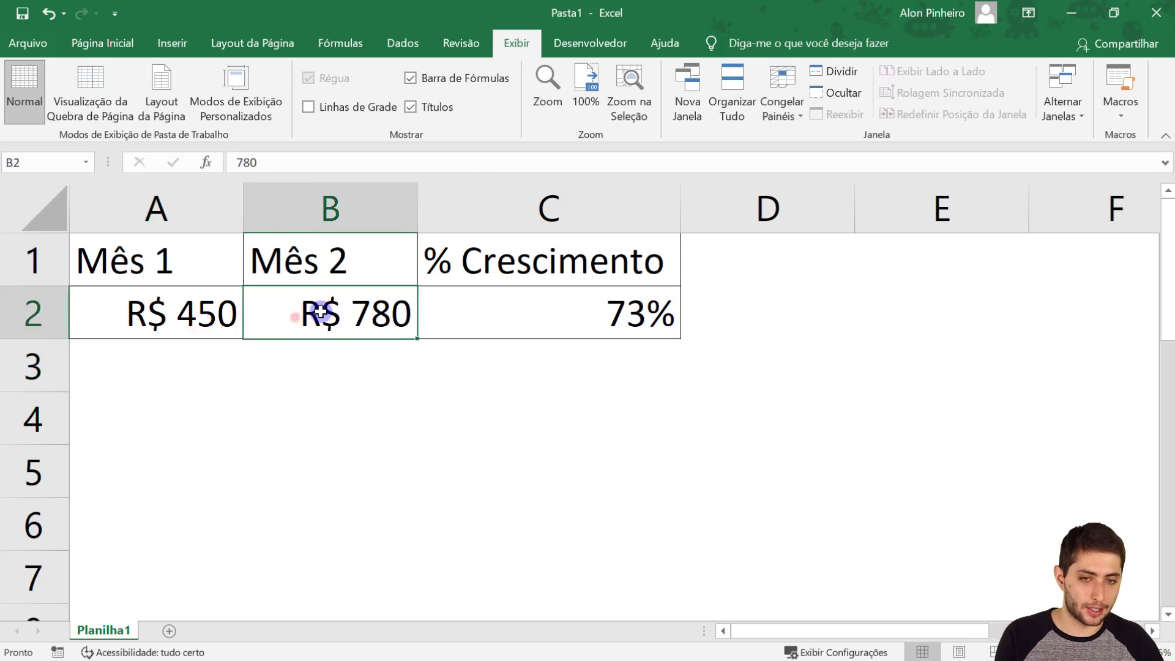
{"action": "left_click", "coordinate": [463, 316]}
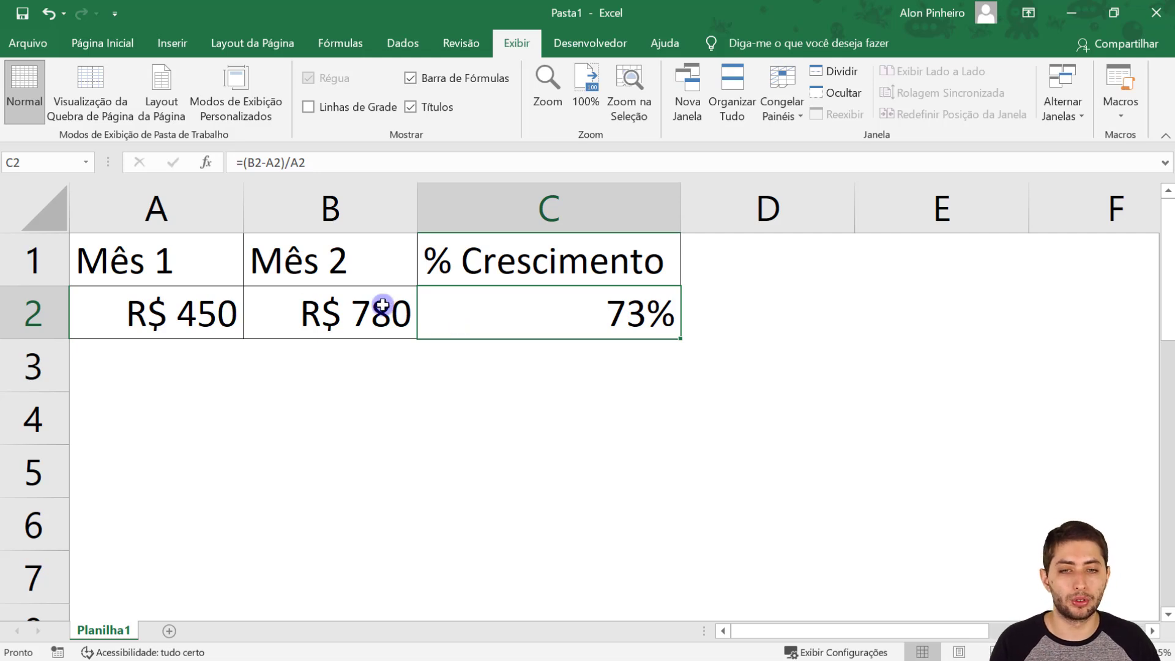
{"action": "double_click", "coordinate": [434, 305]}
{"action": "left_click_drag", "start_coordinate": [456, 311], "coordinate": [500, 311]}
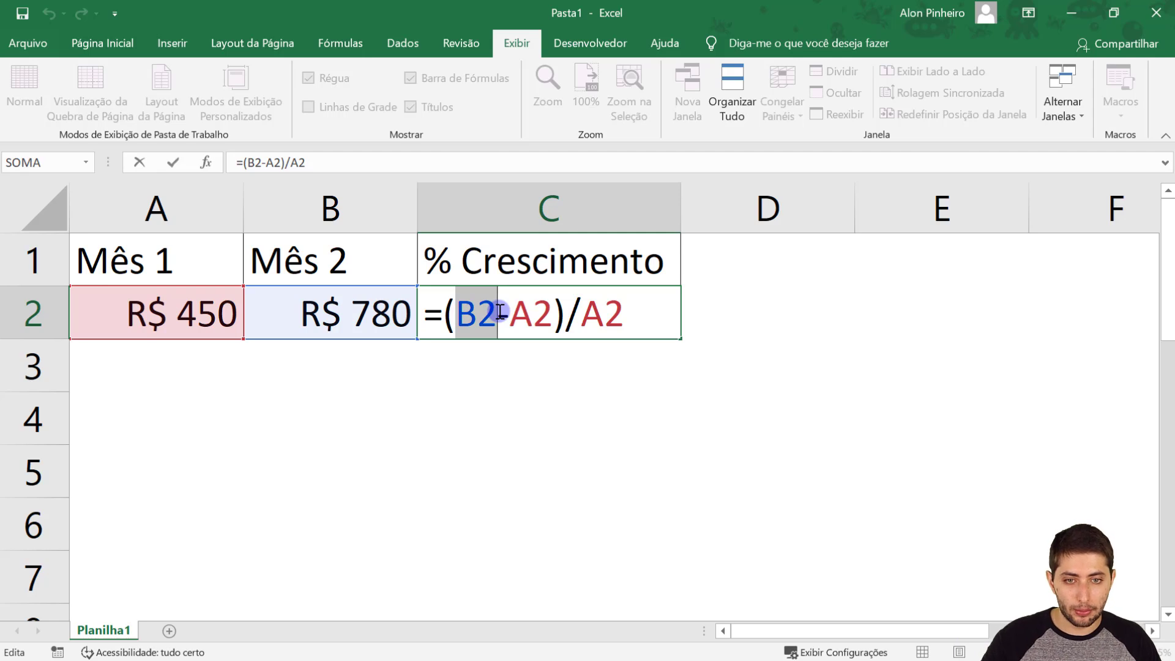
{"action": "left_click_drag", "start_coordinate": [509, 312], "coordinate": [602, 318]}
{"action": "left_click_drag", "start_coordinate": [612, 318], "coordinate": [623, 317]}
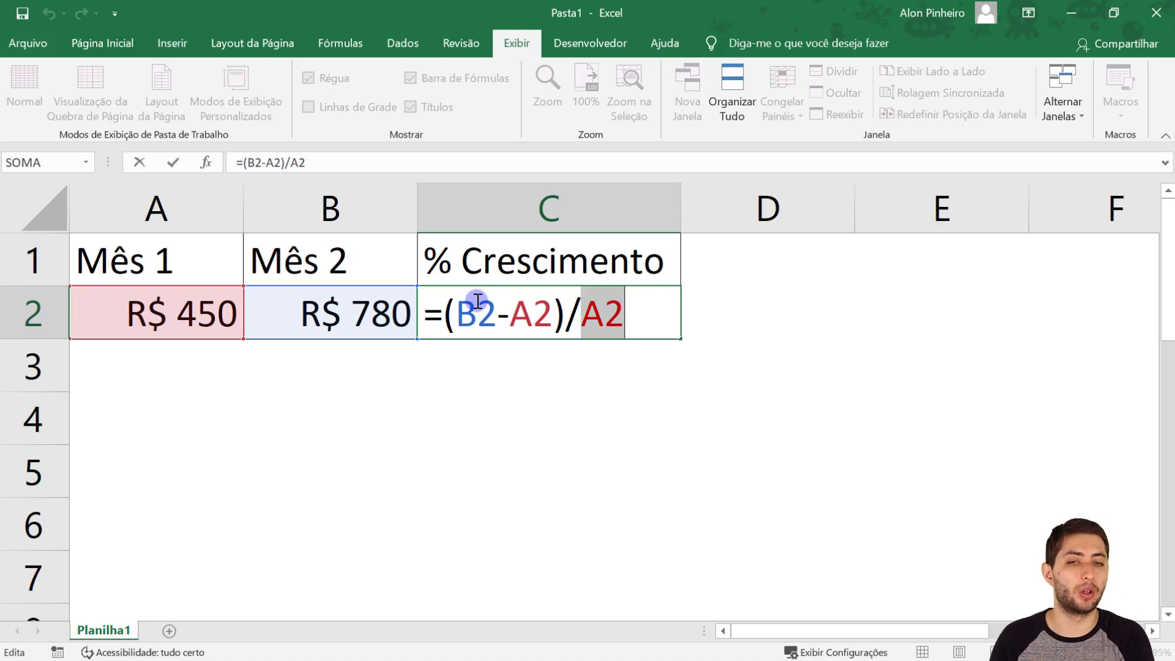
{"action": "key", "text": "ctrl+Return"}
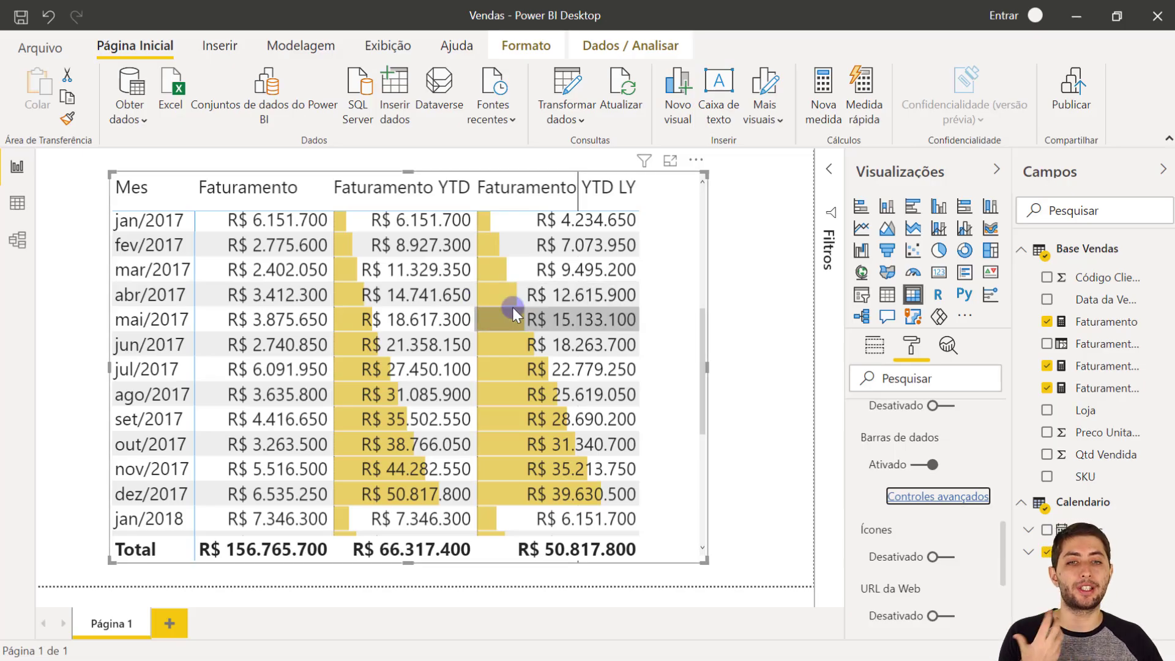
- Create a new measure in the Base Vendas table and name it % Crescimento YoY
{"action": "left_click", "coordinate": [439, 497]}
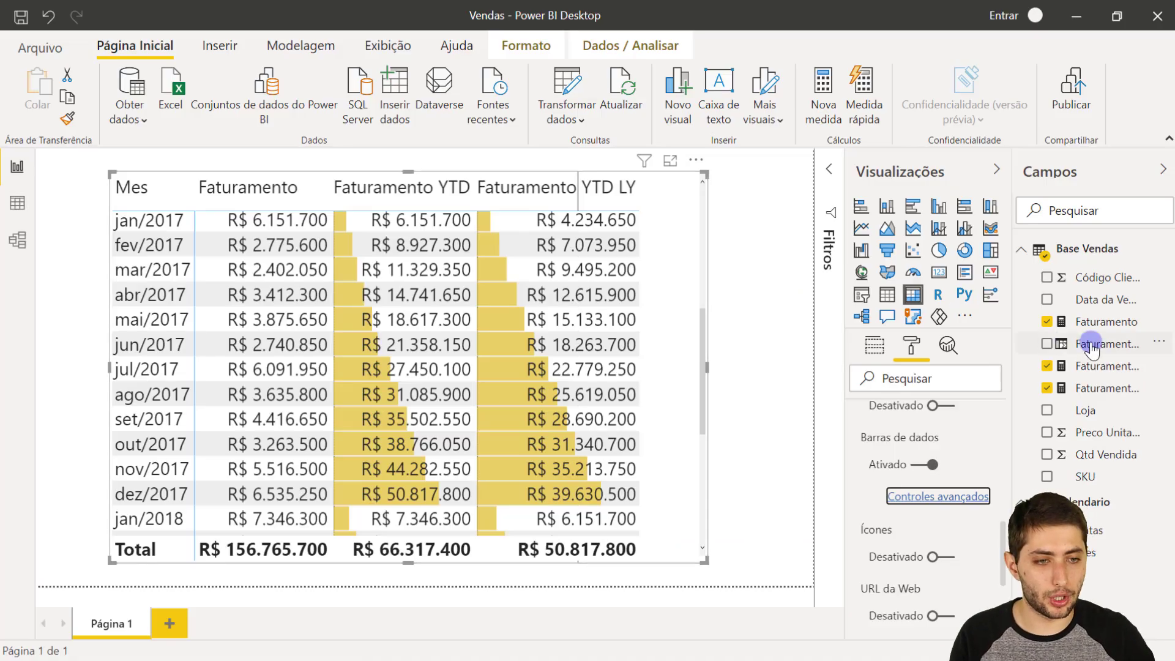
{"action": "right_click", "coordinate": [1091, 343]}
{"action": "left_click", "coordinate": [992, 86]}
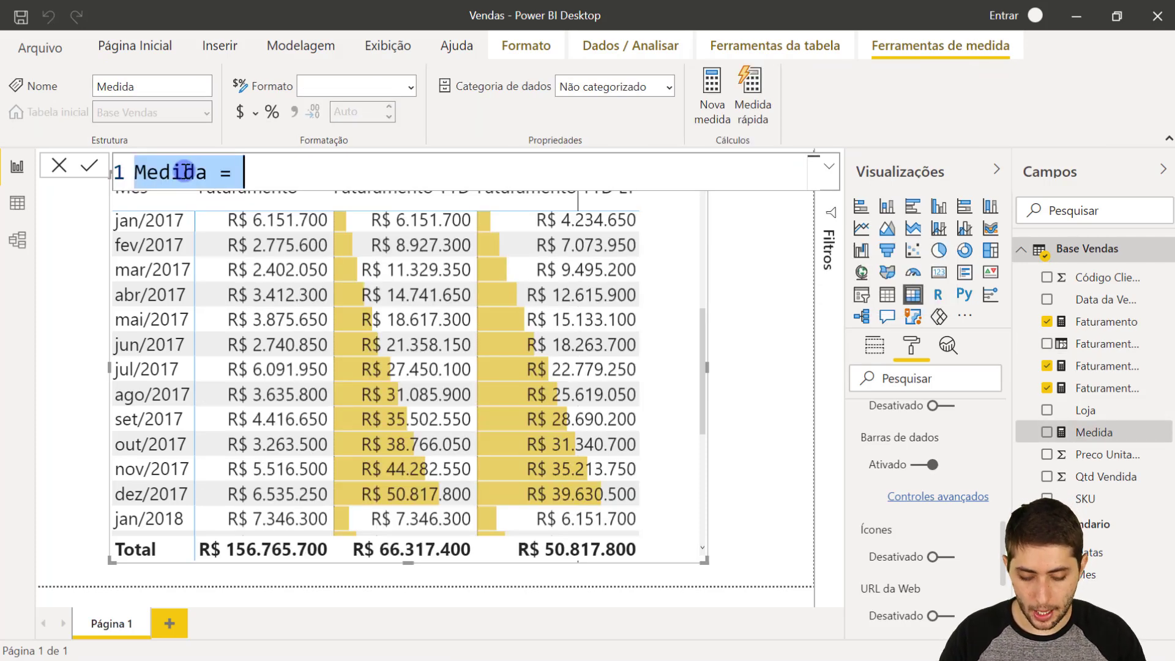
{"action": "type", "text": "% Crescimento "}
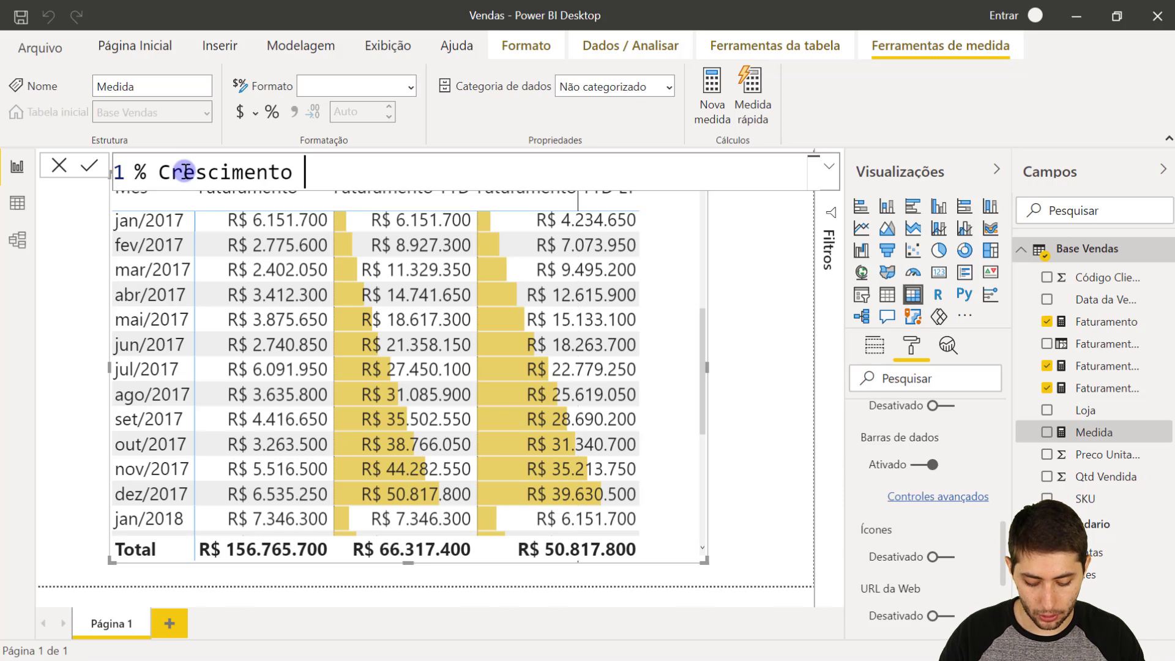
{"action": "type", "text": "YoY"}
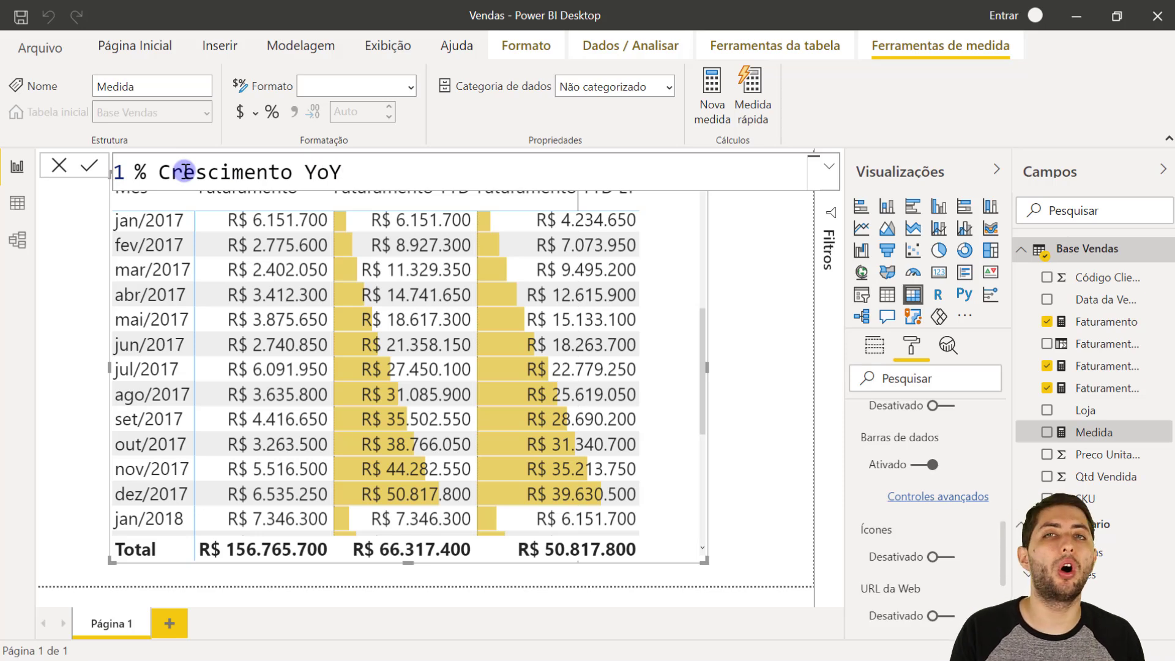
{"action": "type", "text": " Year"}
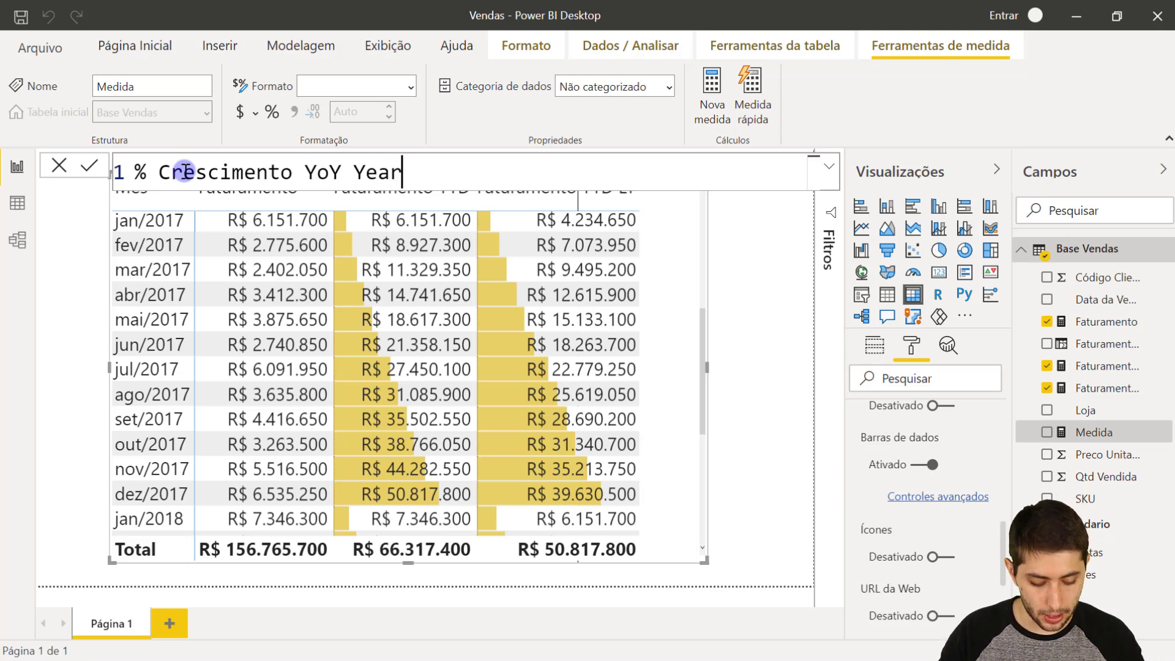
{"action": "type", "text": "-over-Year"}
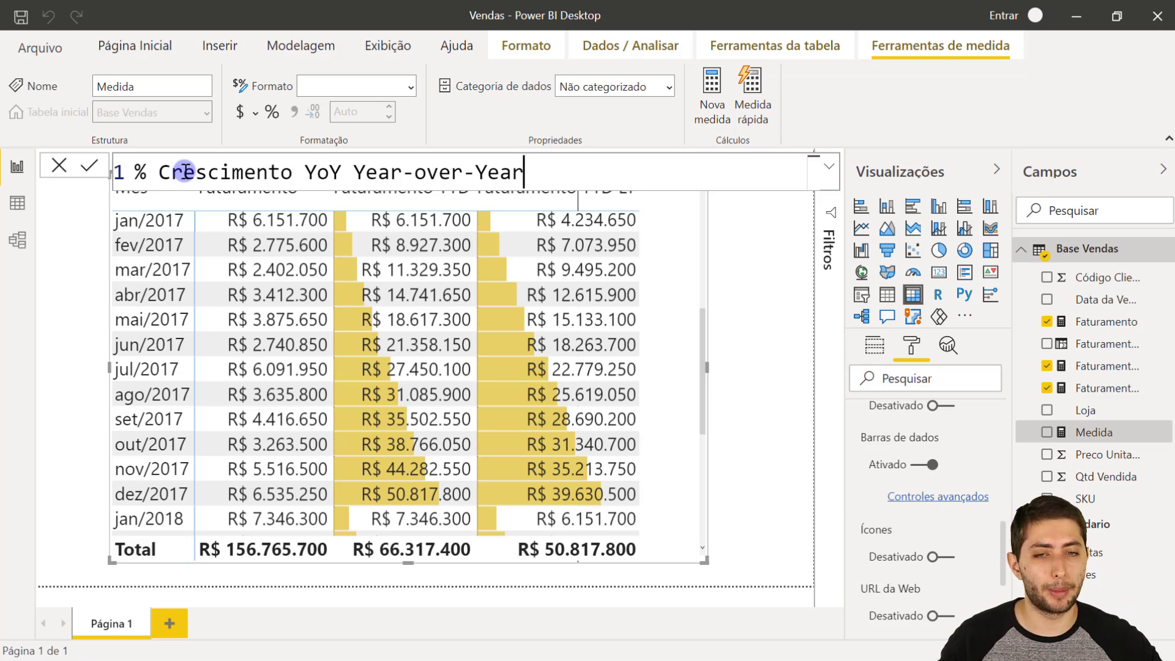
- Try spelling out Year-over-Year after YoY in the measure's name and select the added words for replacement
{"action": "key", "text": "ctrl+shift+Left"}
{"action": "key", "text": "ctrl+shift+Left"}
{"action": "key", "text": "ctrl+shift+Left"}
{"action": "key", "text": "ctrl+shift+Left"}
{"action": "key", "text": "ctrl+shift+Left"}
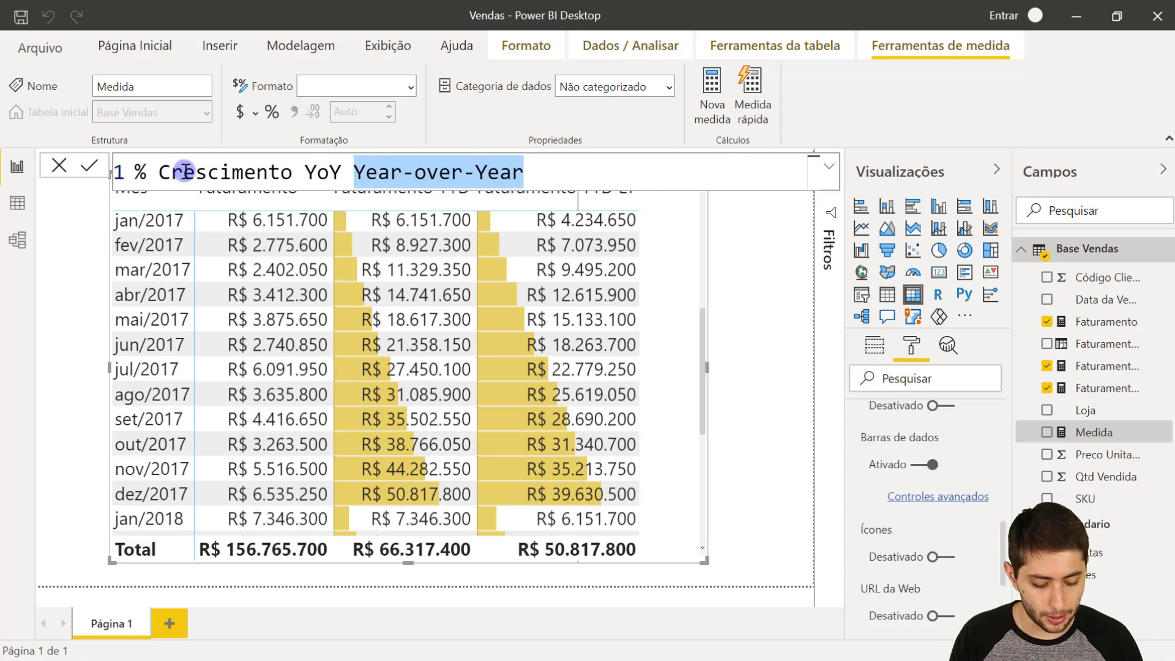
- Begin the measure's formula with an equals sign and a DIVIDE function on a new line, leaving a further line for its arguments
{"action": "type", "text": "="}
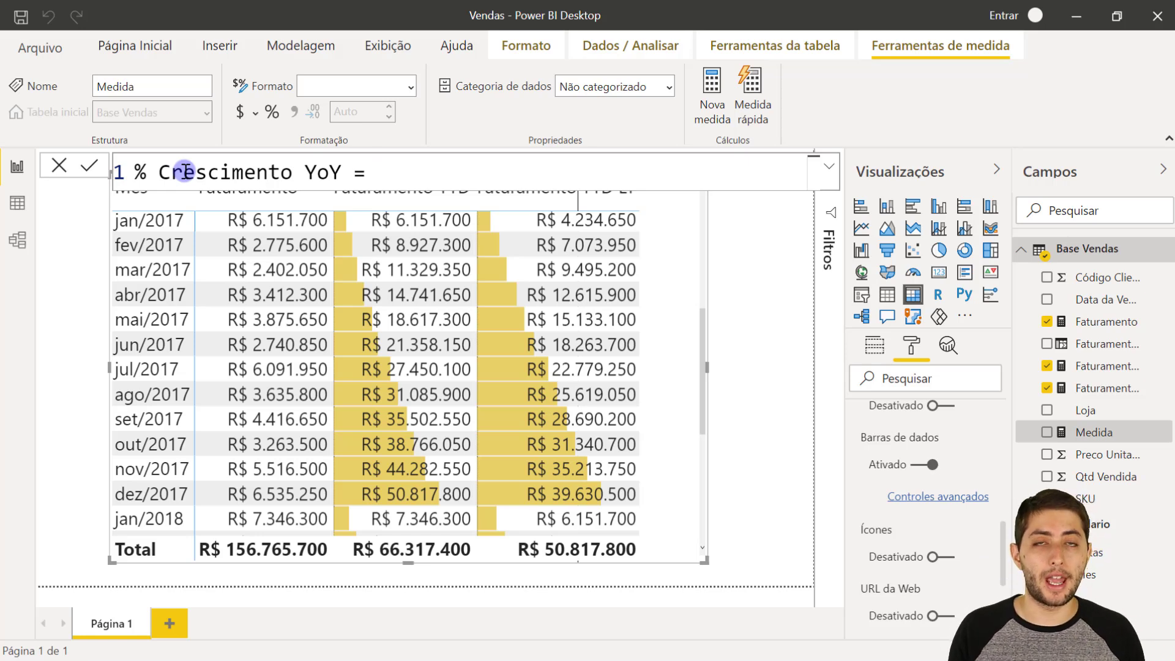
{"action": "type", "text": "("}
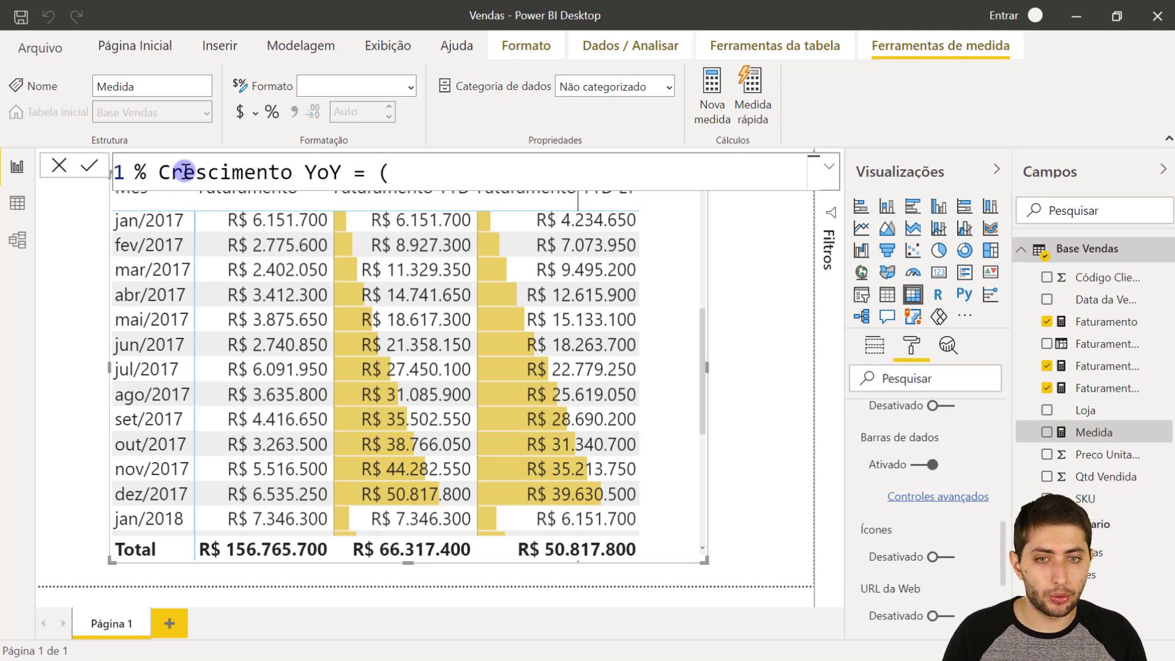
{"action": "key", "text": "BackSpace"}
{"action": "key", "text": "shift+Return"}
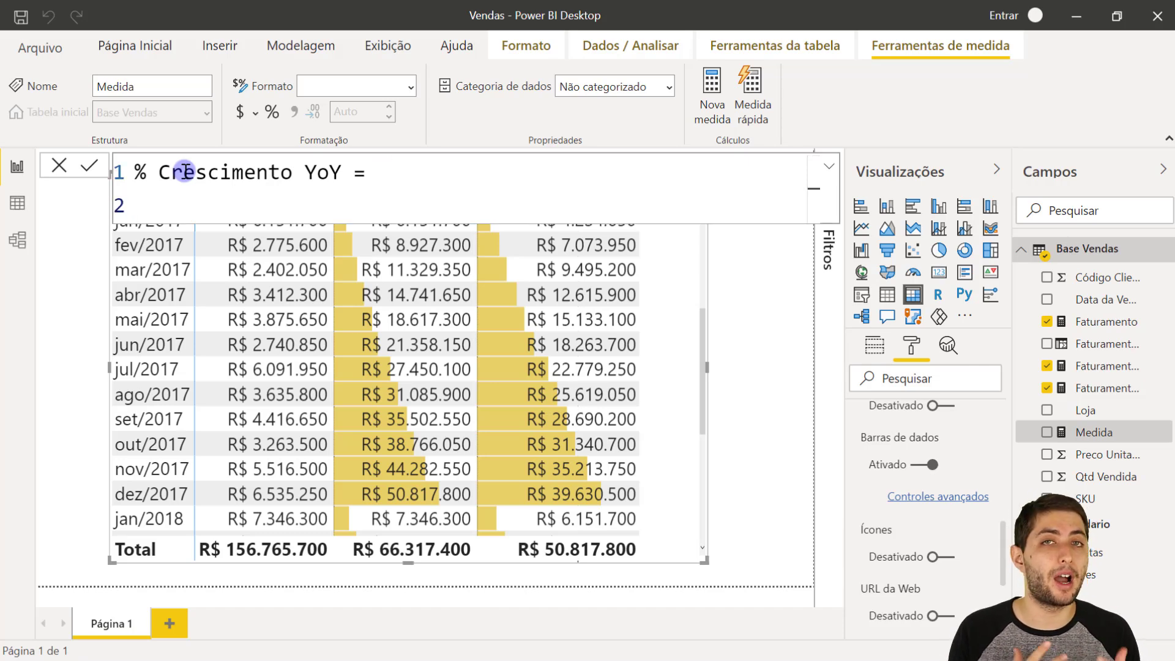
{"action": "type", "text": "divide("}
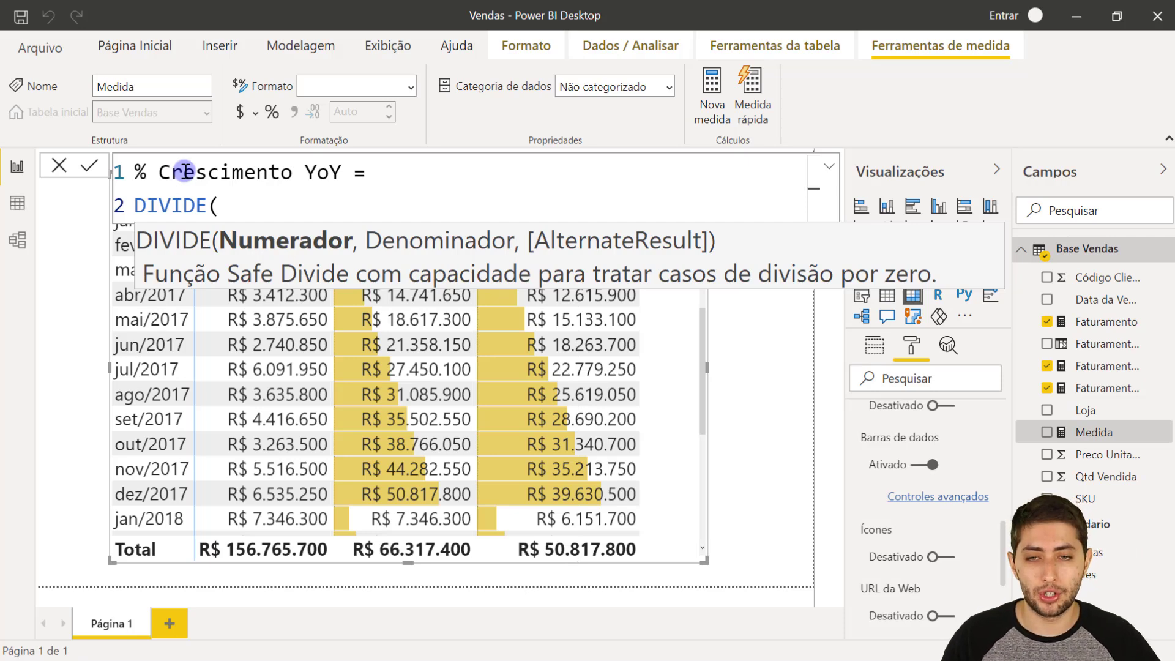
{"action": "key", "text": "shift+Return"}
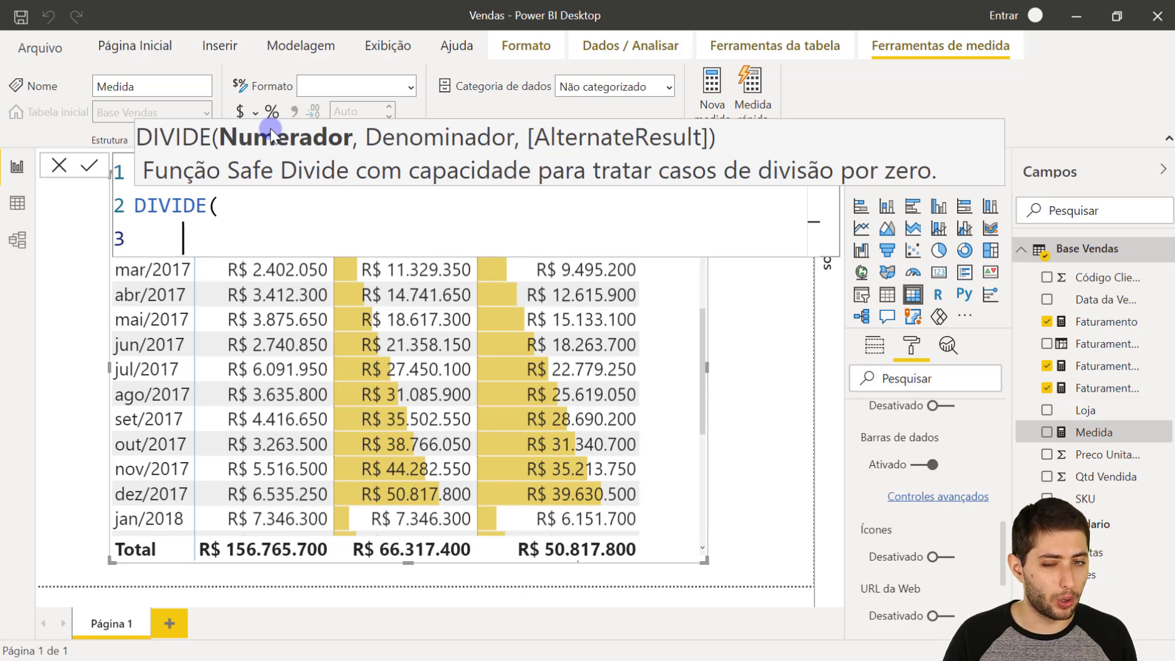
- Enter [Faturamento YTD]-[Faturamento YTD LY] as the DIVIDE numerator, followed by a comma
{"action": "type", "text": "faturam"}
{"action": "key", "text": "Down"}
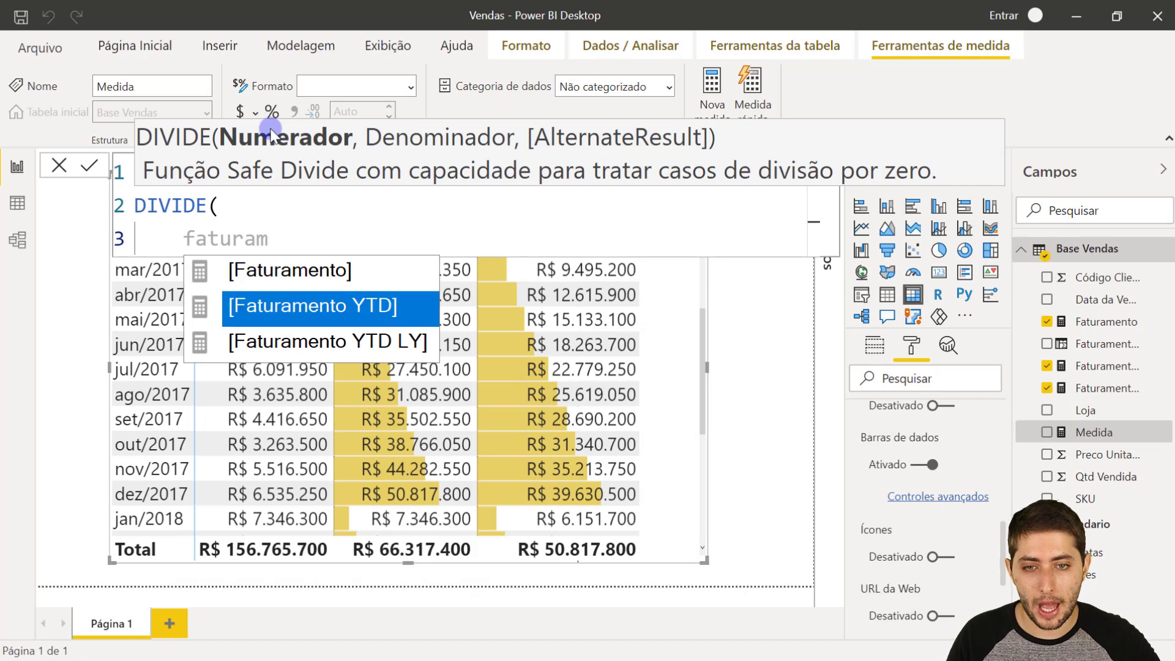
{"action": "left_click", "coordinate": [316, 304]}
{"action": "type", "text": "-fatu"}
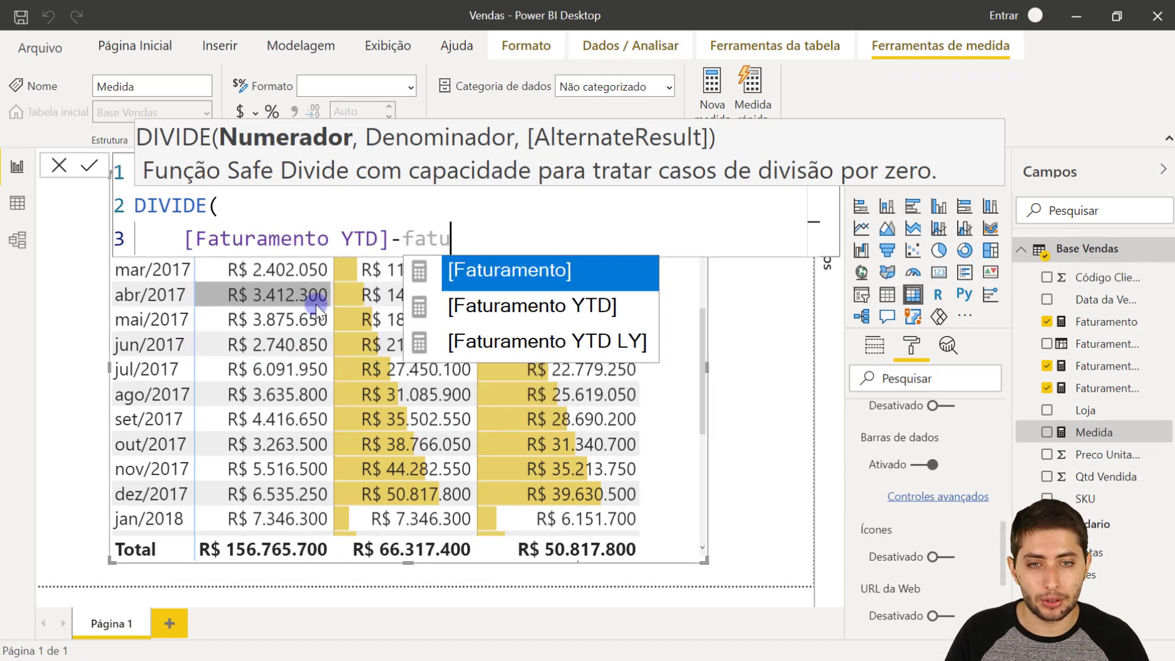
{"action": "key", "text": "Down"}
{"action": "key", "text": "Down"}
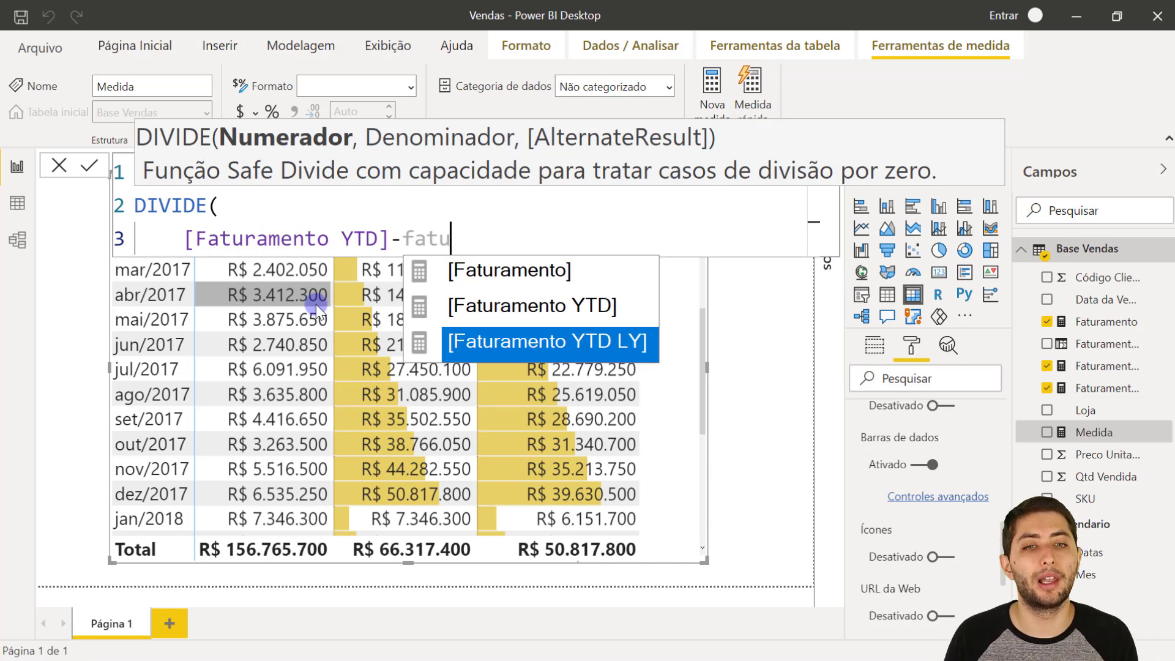
{"action": "key", "text": "Tab"}
{"action": "type", "text": ","}
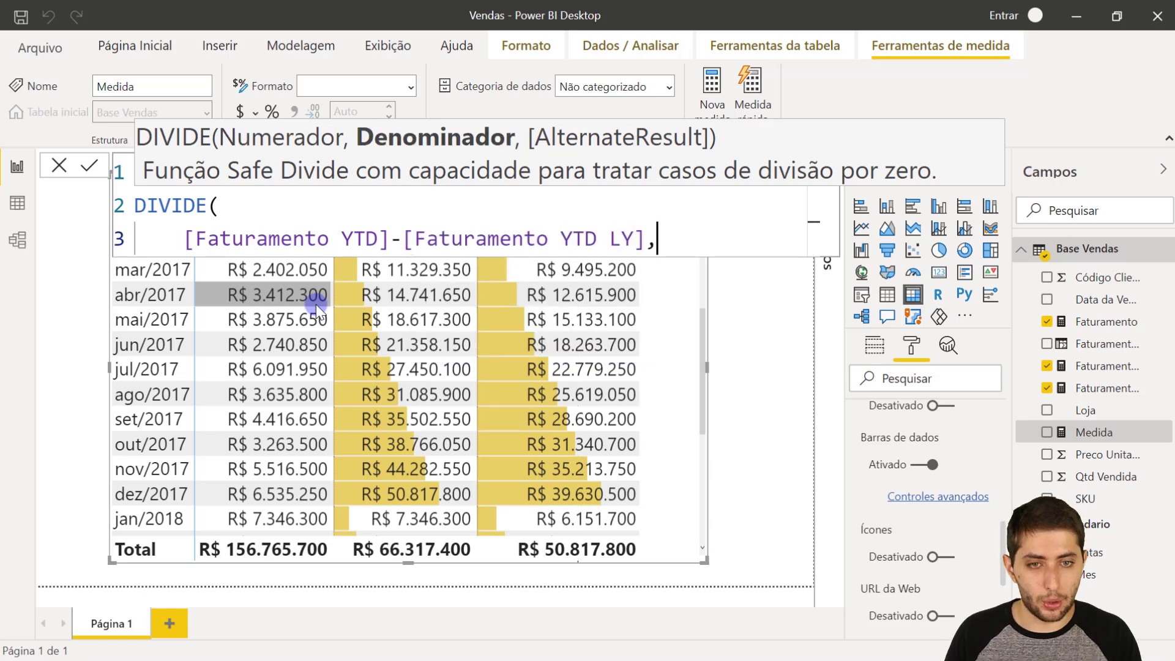
- Enter [Faturamento YTD LY] as the DIVIDE denominator on its own line
{"action": "key", "text": "shift+Return"}
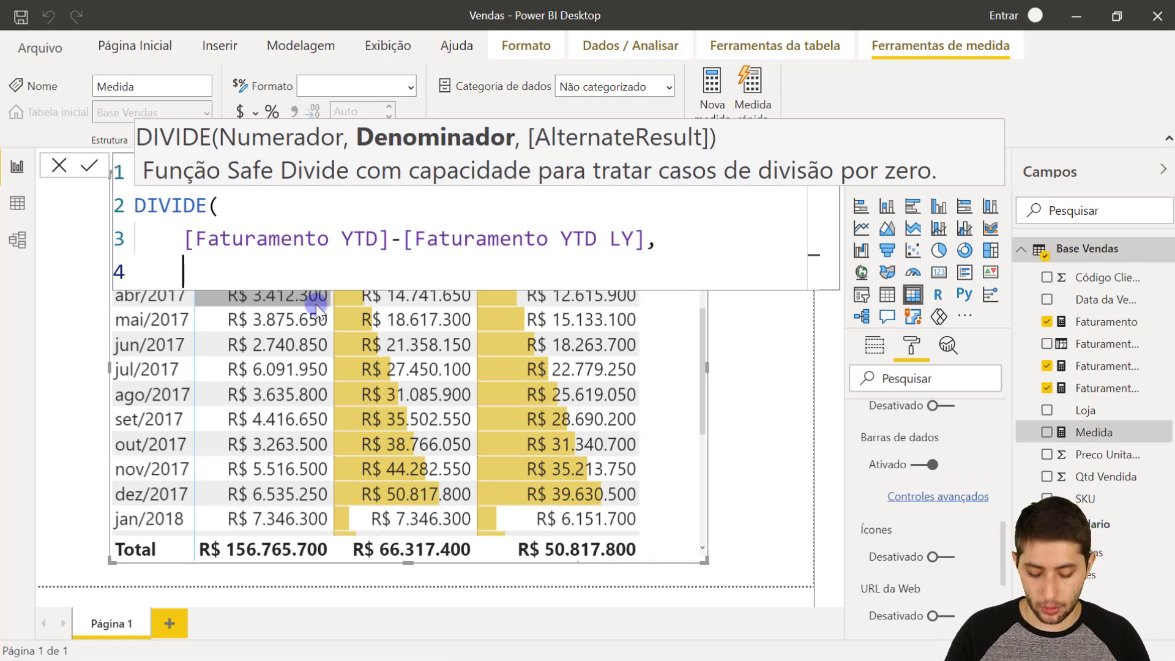
{"action": "type", "text": "fatura"}
{"action": "key", "text": "Down"}
{"action": "key", "text": "Down"}
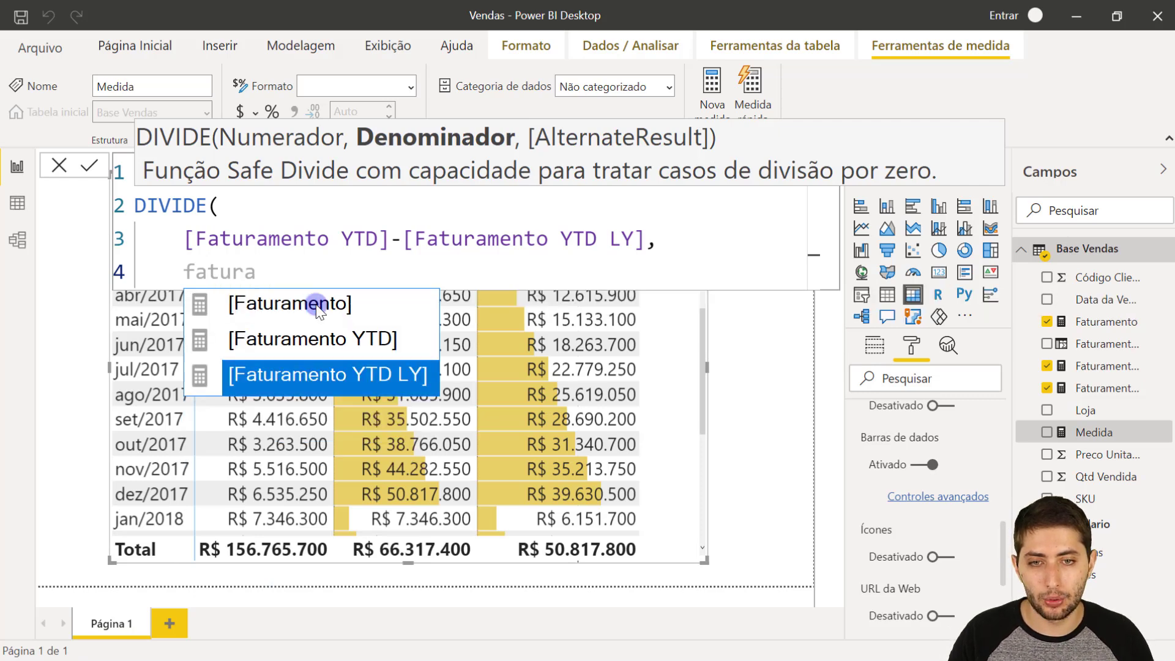
{"action": "key", "text": "Tab"}
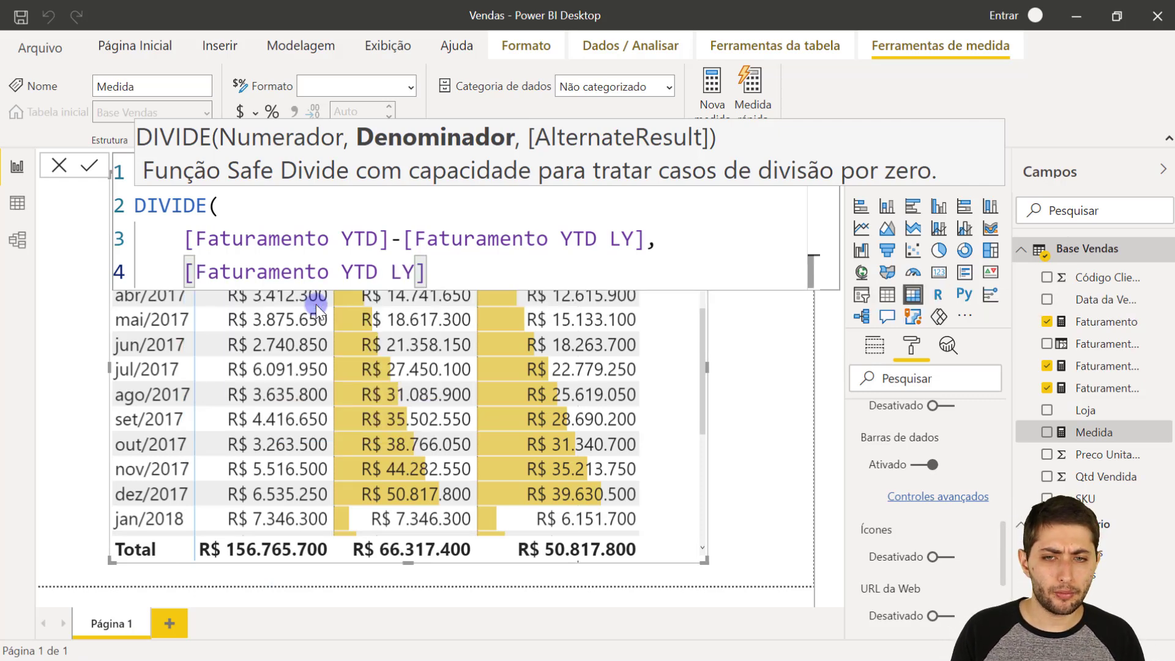
- Review the DIVIDE arguments, highlighting the numerator subtraction and the denominator measure
{"action": "left_click", "coordinate": [155, 237]}
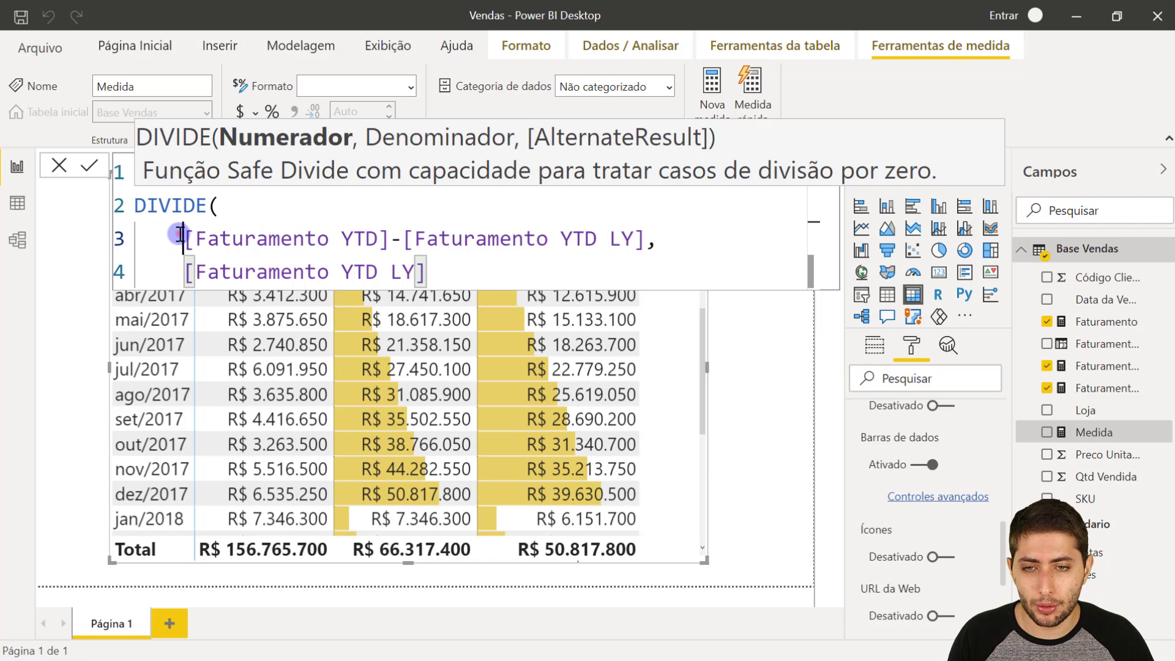
{"action": "left_click", "coordinate": [645, 240]}
{"action": "type", "text": ","}
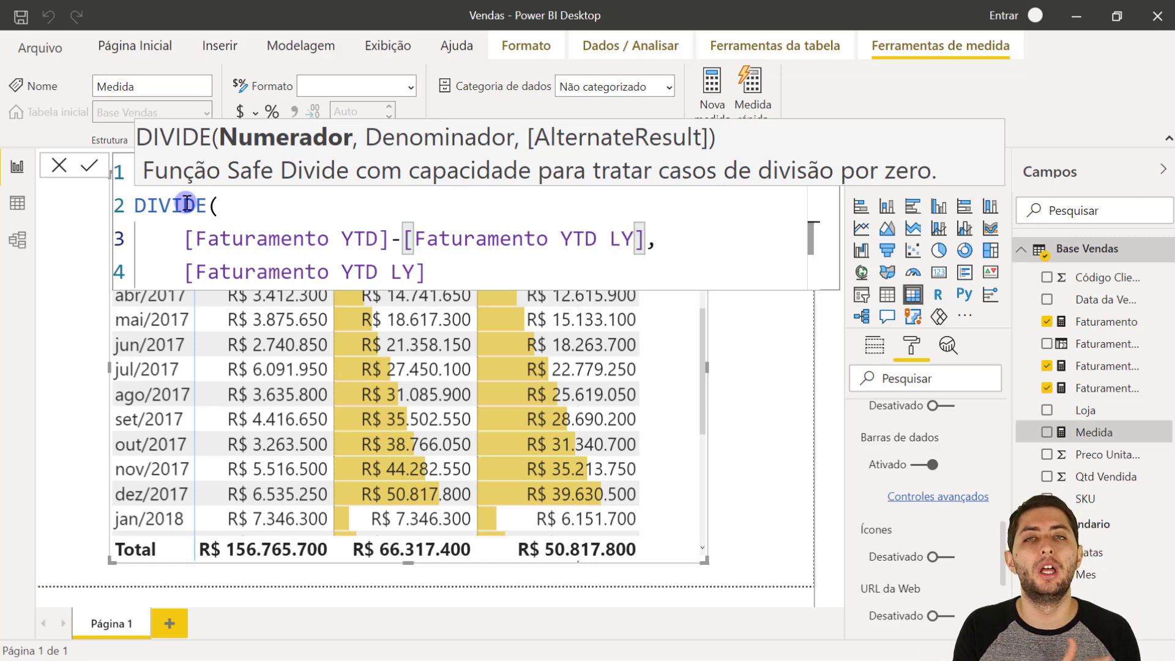
{"action": "left_click", "coordinate": [192, 243]}
{"action": "left_click_drag", "start_coordinate": [193, 244], "coordinate": [649, 243]}
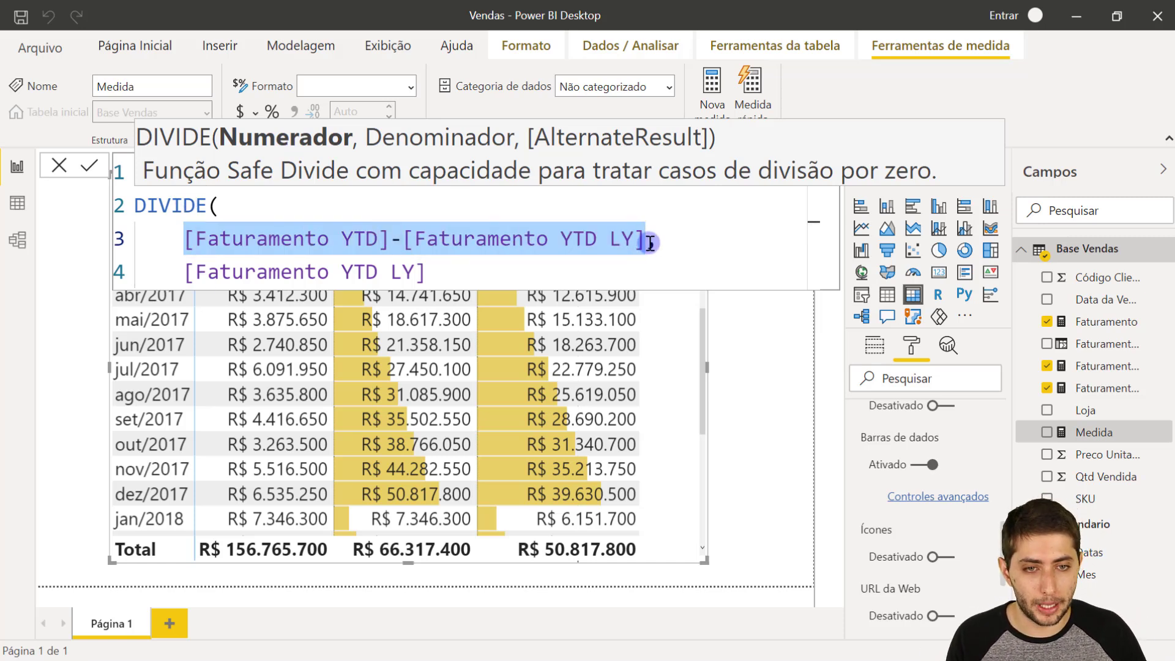
{"action": "left_click", "coordinate": [649, 243]}
{"action": "type", "text": ","}
{"action": "left_click_drag", "start_coordinate": [453, 278], "coordinate": [178, 270]}
- Try enclosing the numerator subtraction in parentheses and remove them again
{"action": "left_click", "coordinate": [189, 238]}
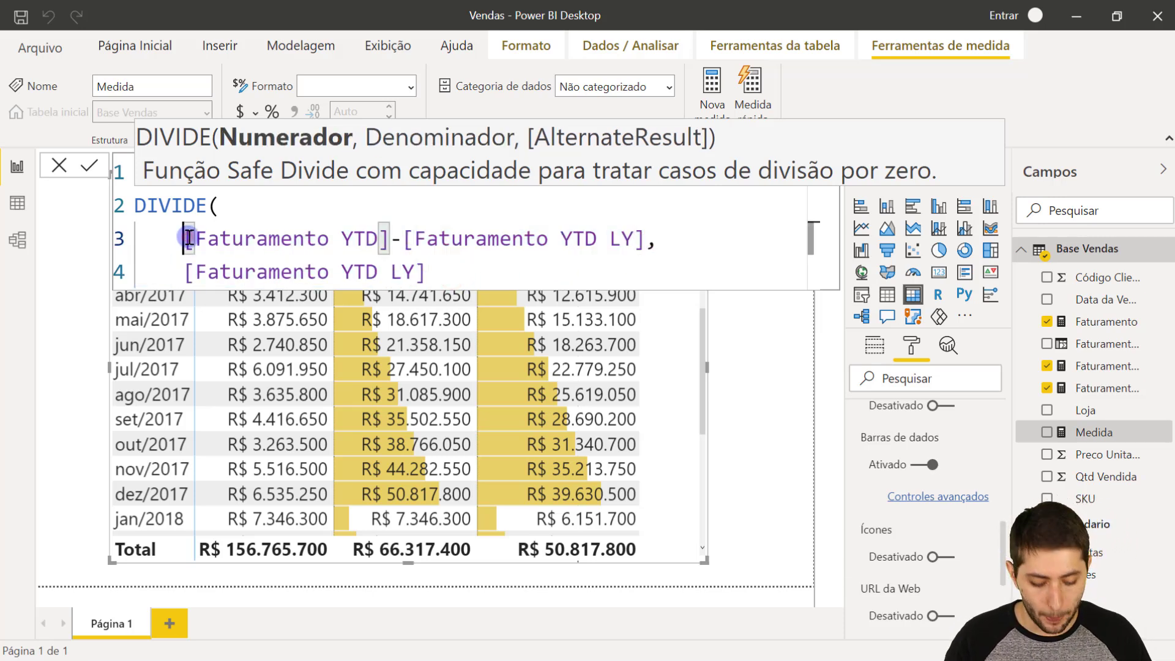
{"action": "type", "text": "("}
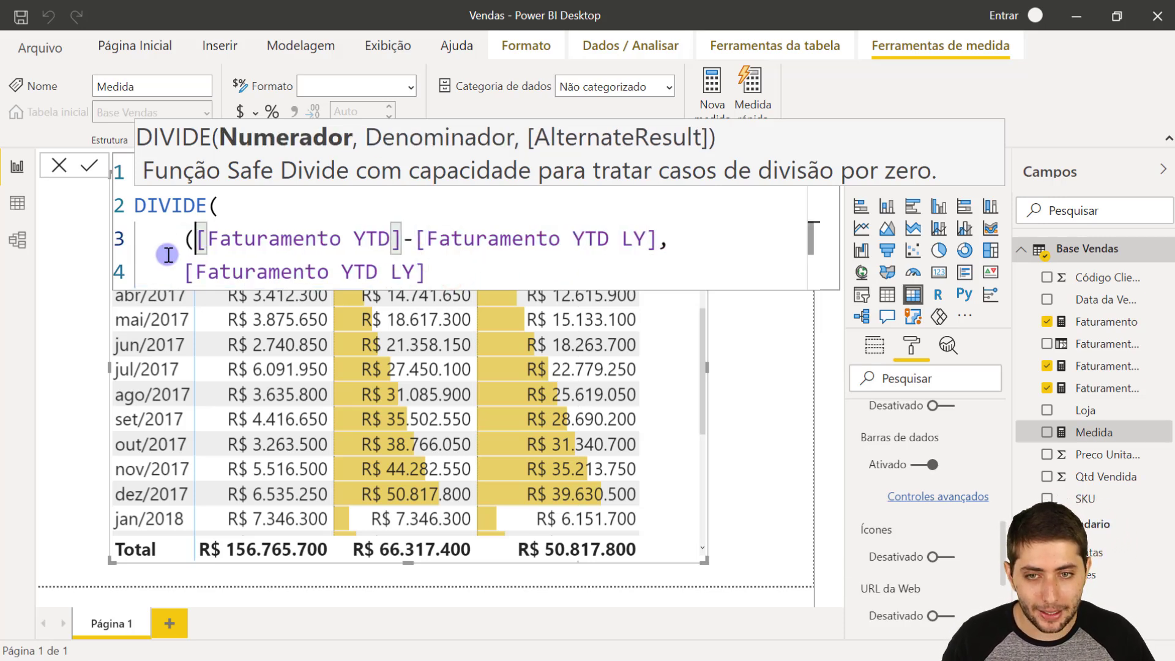
{"action": "left_click", "coordinate": [666, 236]}
{"action": "left_click", "coordinate": [657, 237]}
{"action": "type", "text": ")"}
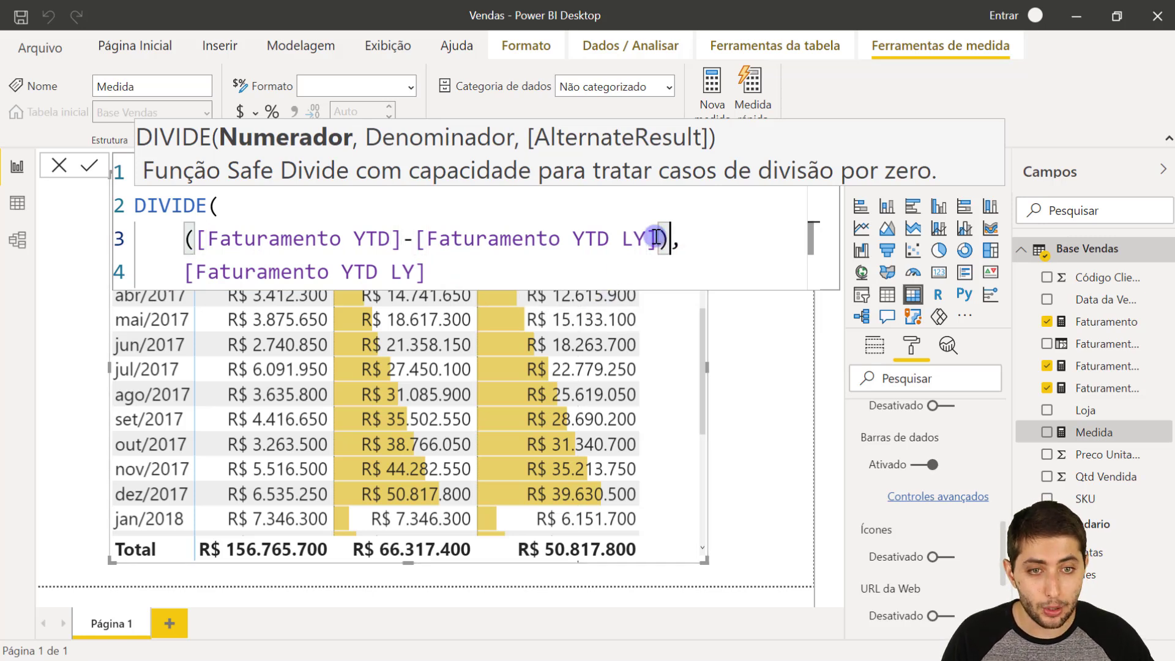
{"action": "key", "text": "BackSpace"}
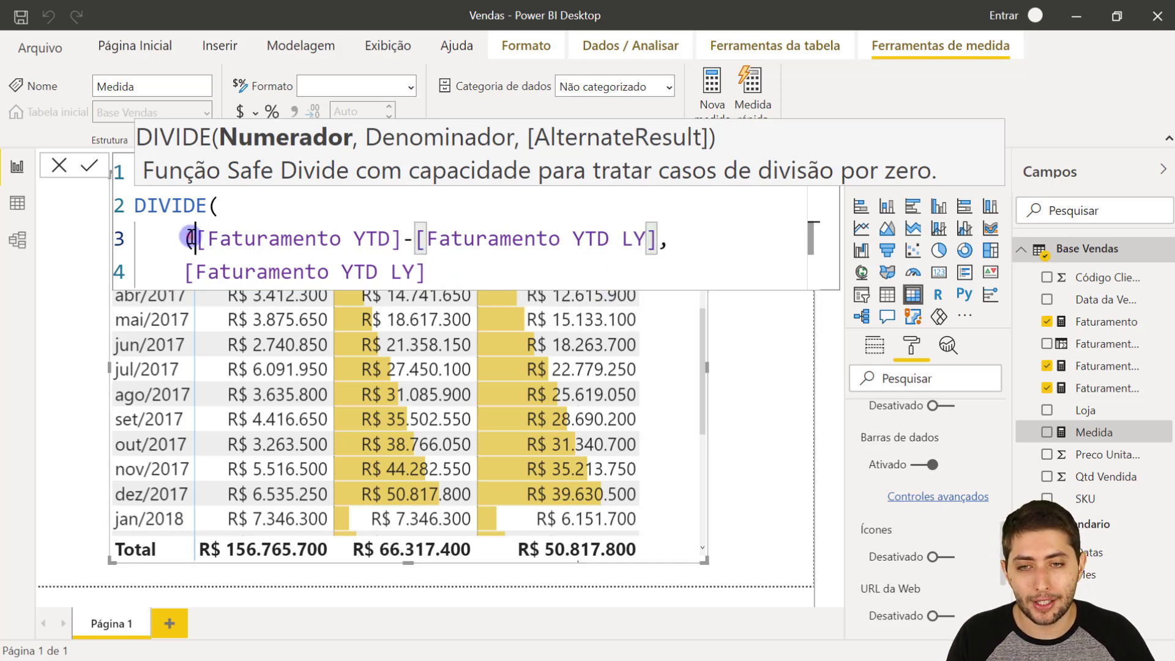
{"action": "left_click", "coordinate": [191, 237]}
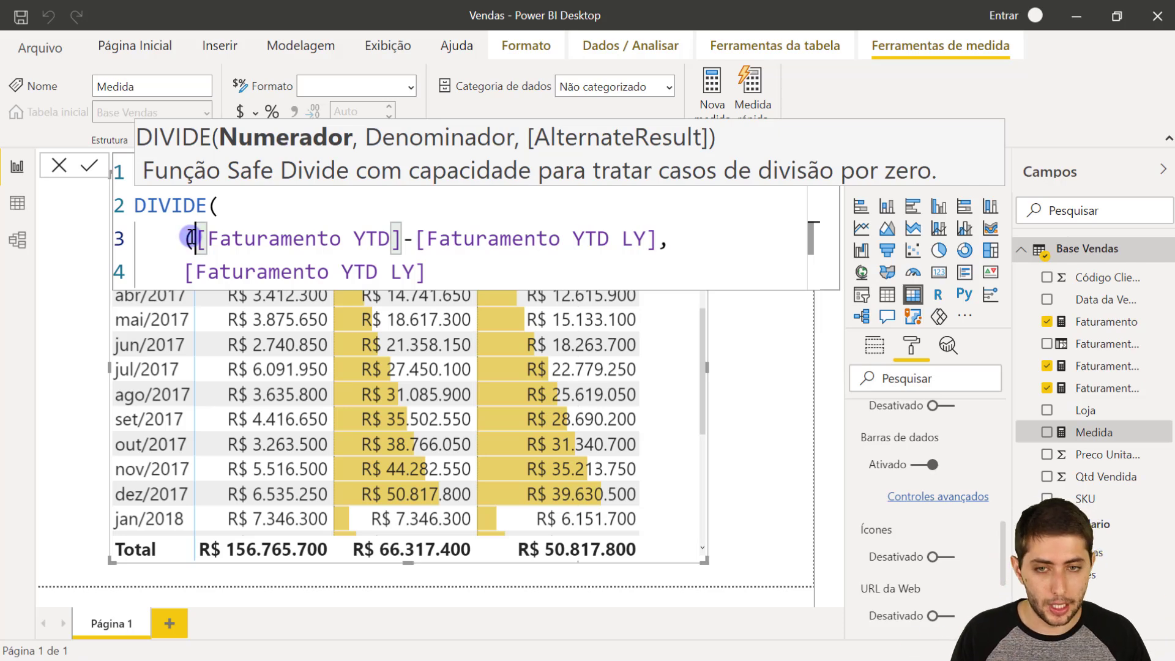
{"action": "key", "text": "BackSpace"}
- Return to the end of the denominator and examine DIVIDE's optional AlternateResult argument
{"action": "left_click", "coordinate": [472, 272]}
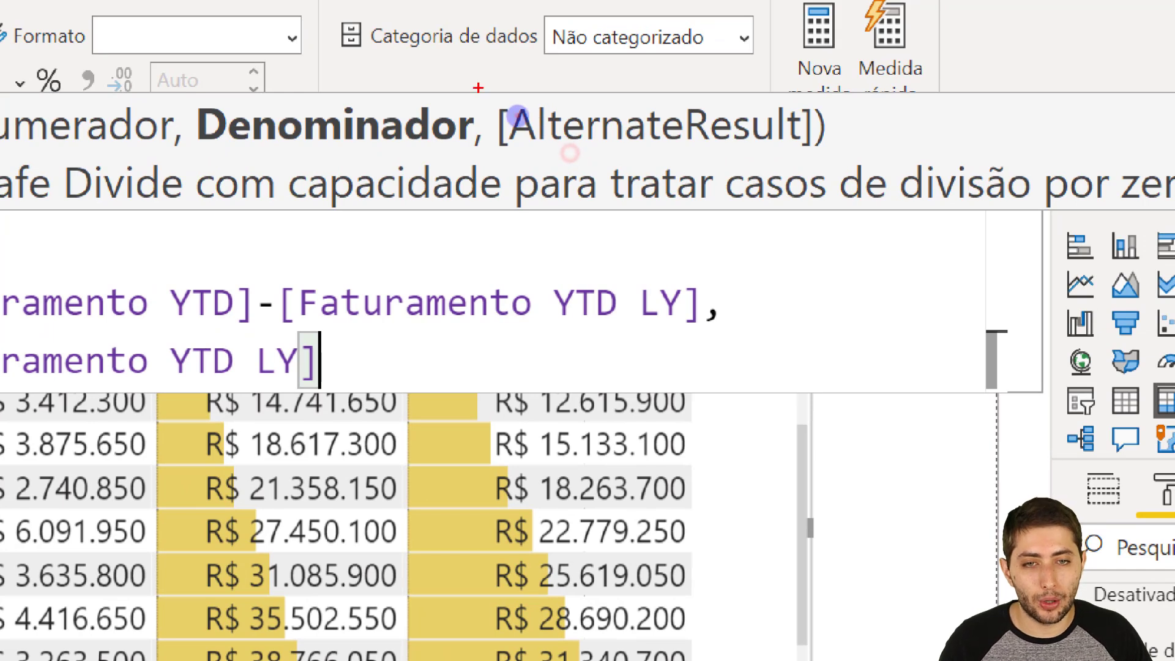
{"action": "left_click_drag", "start_coordinate": [478, 88], "coordinate": [842, 164]}
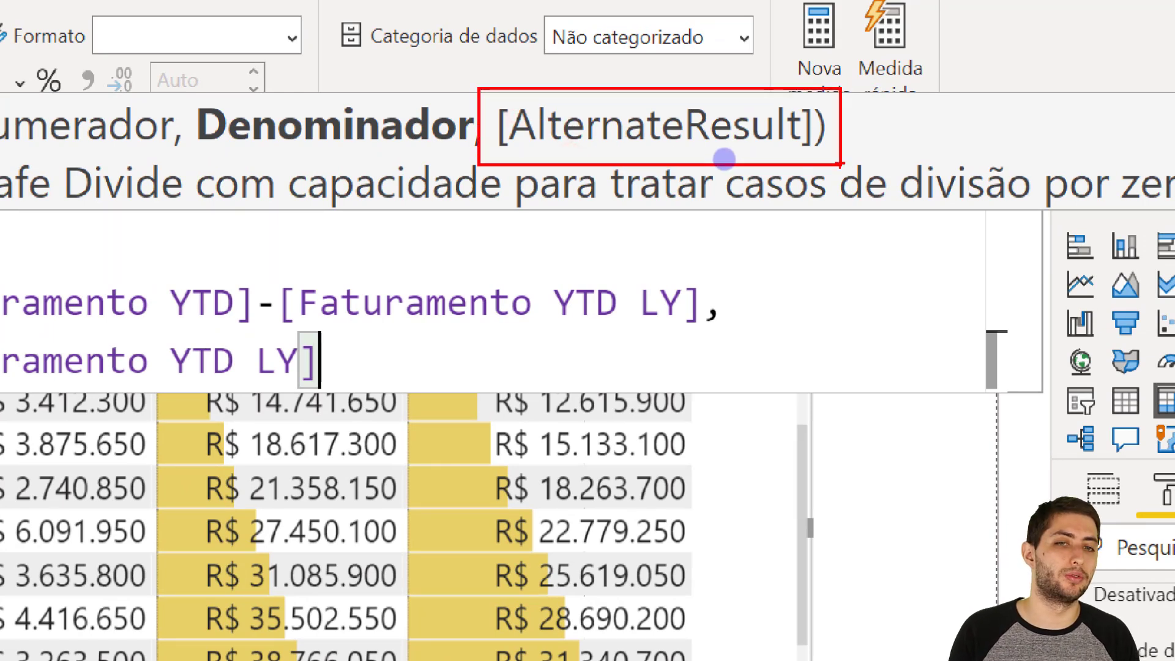
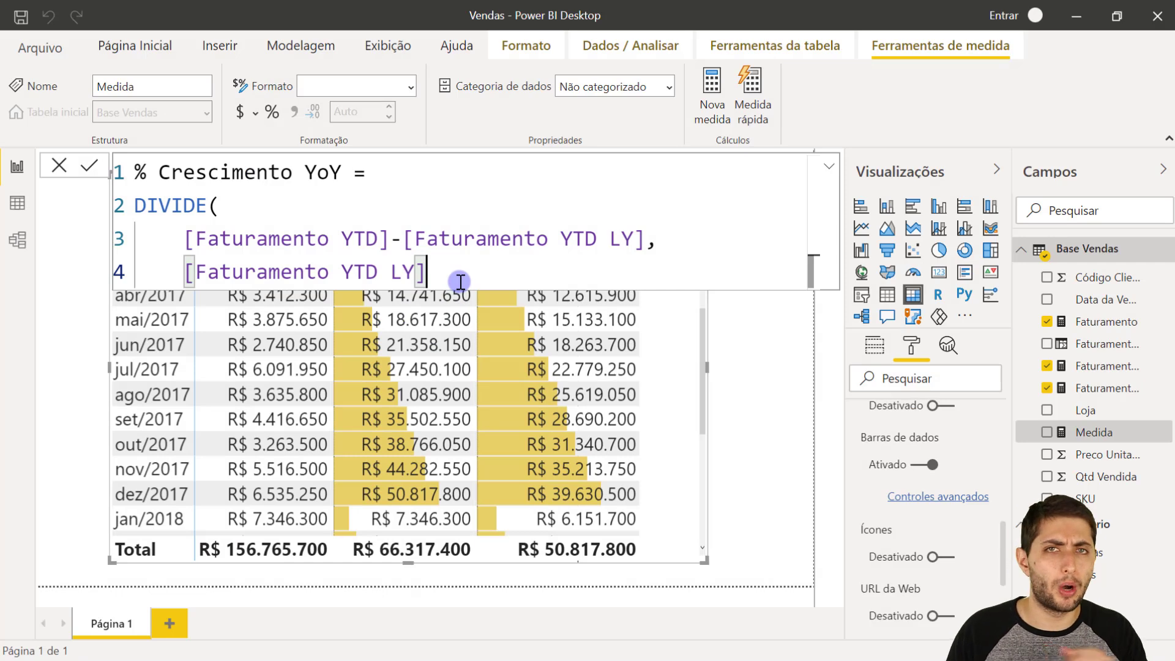
- Close the DIVIDE function on its own line and commit the % Crescimento YoY measure
{"action": "key", "text": "Return"}
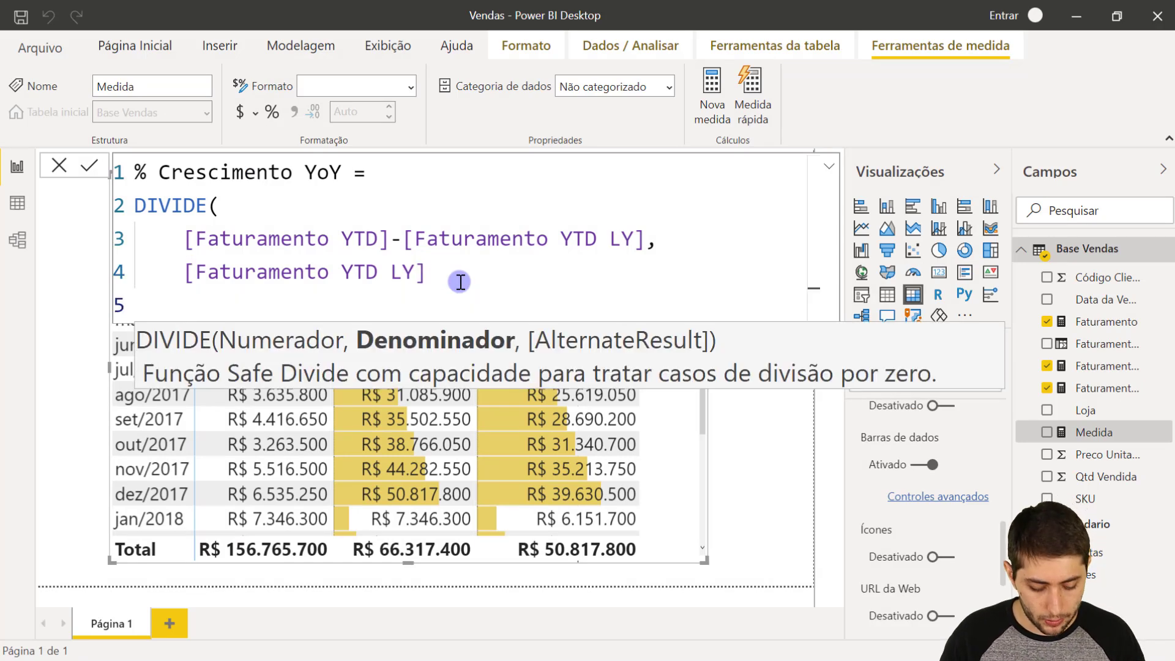
{"action": "type", "text": ")"}
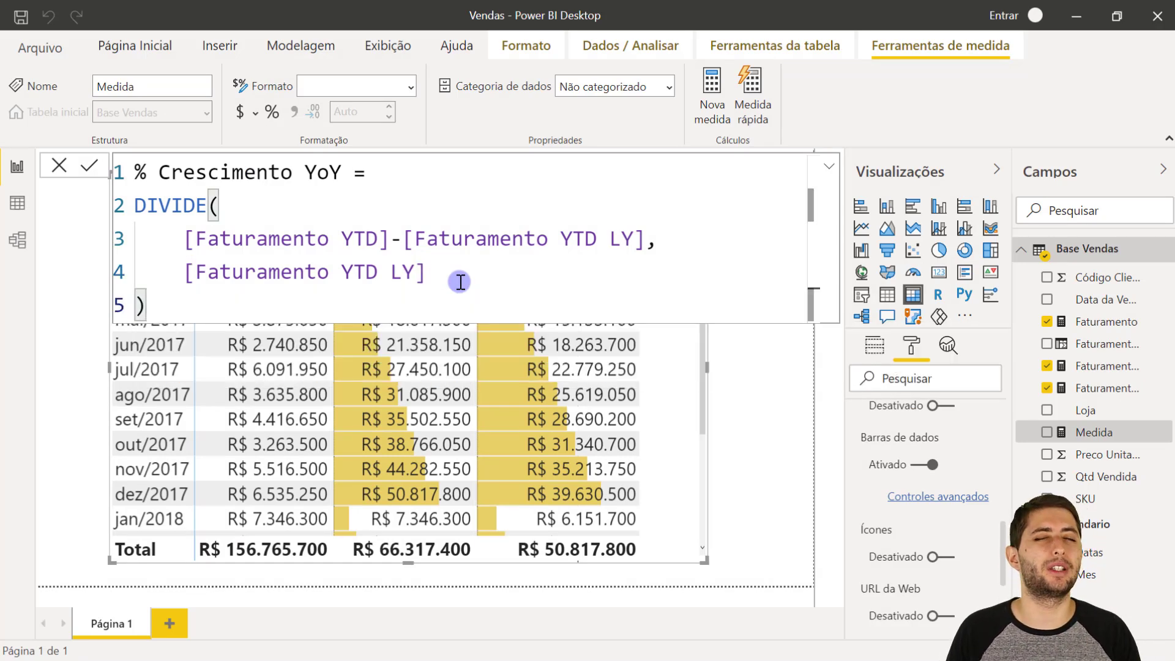
{"action": "key", "text": "Return"}
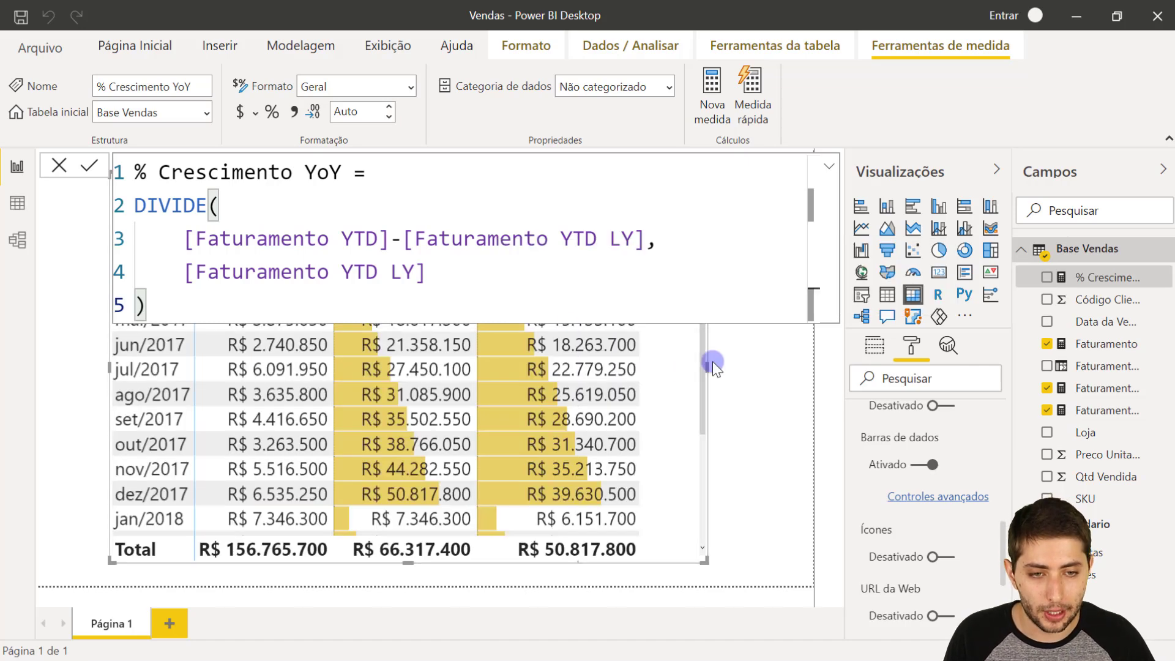
- Widen the matrix, add the % Crescimento YoY measure as a column, and check its monthly values
{"action": "left_click_drag", "start_coordinate": [707, 366], "coordinate": [812, 367]}
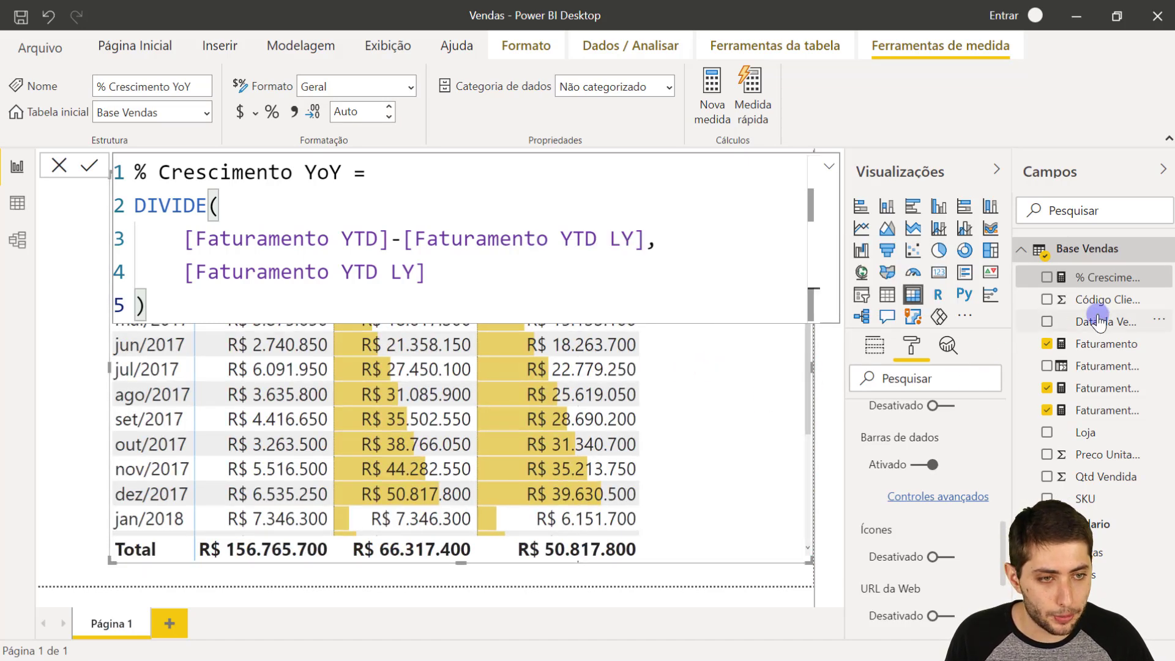
{"action": "left_click_drag", "start_coordinate": [1111, 278], "coordinate": [727, 434]}
{"action": "scroll", "coordinate": [747, 401], "scroll_direction": "up", "scroll_amount": 4}
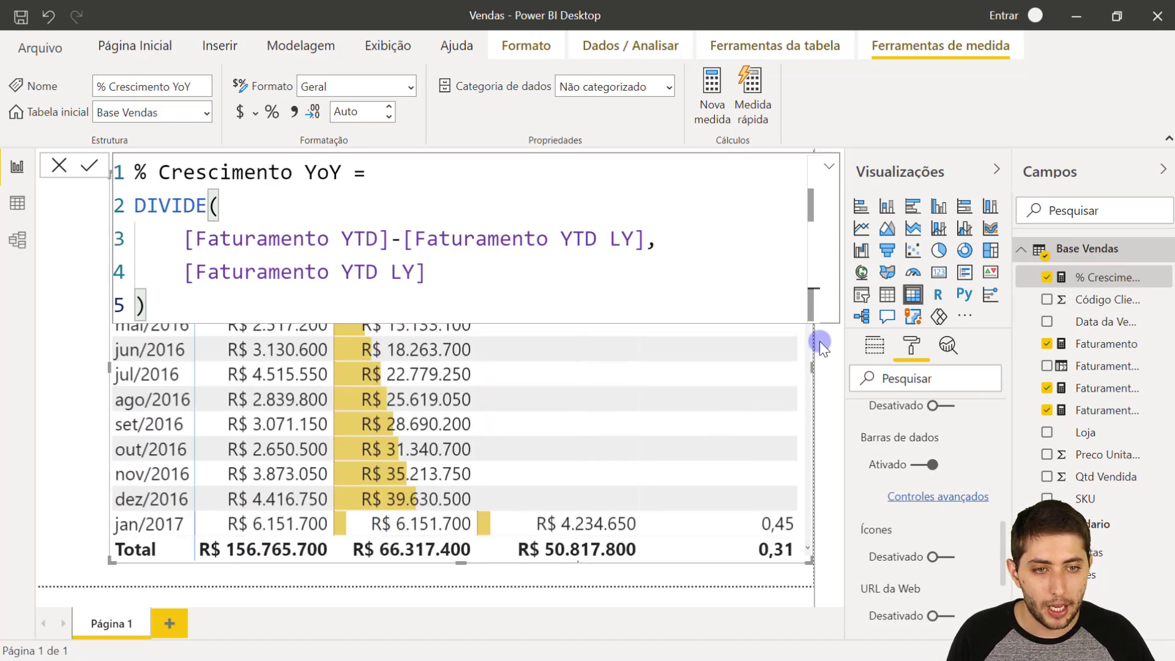
{"action": "left_click", "coordinate": [55, 398]}
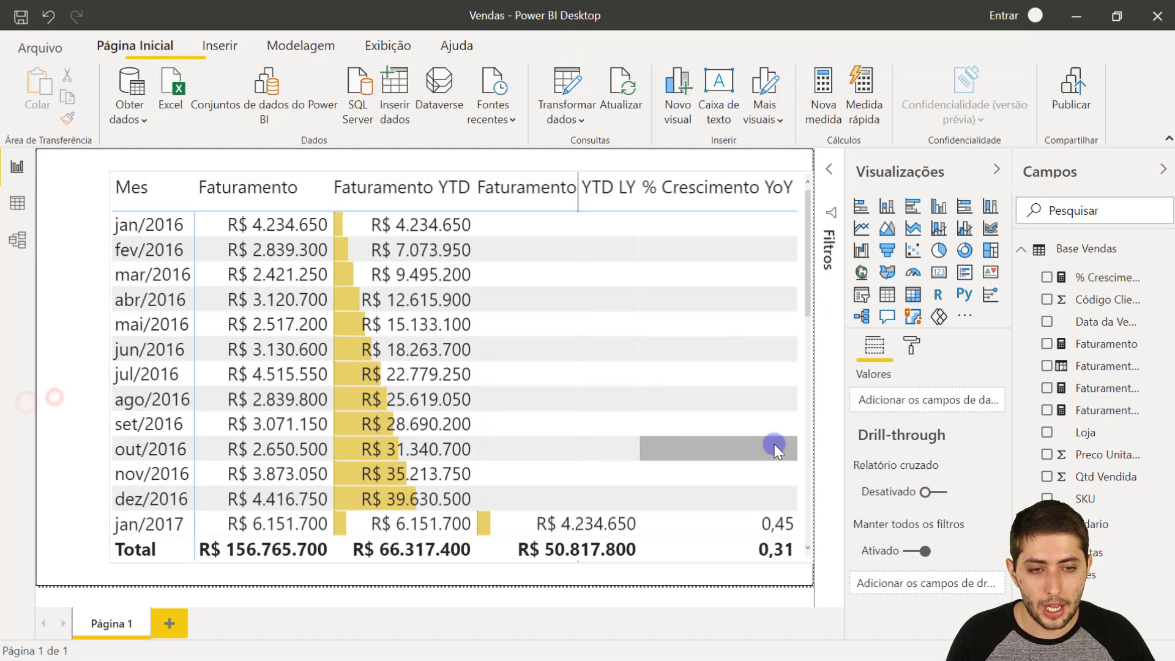
{"action": "scroll", "coordinate": [776, 438], "scroll_direction": "down", "scroll_amount": 4}
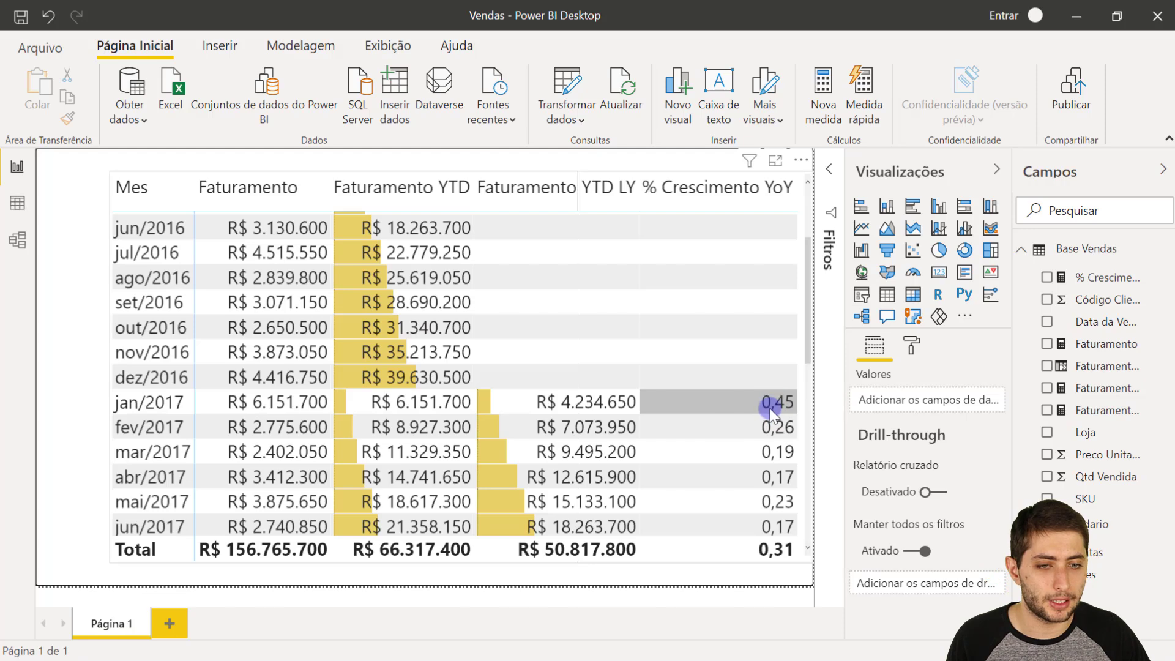
{"action": "scroll", "coordinate": [769, 407], "scroll_direction": "up", "scroll_amount": 4}
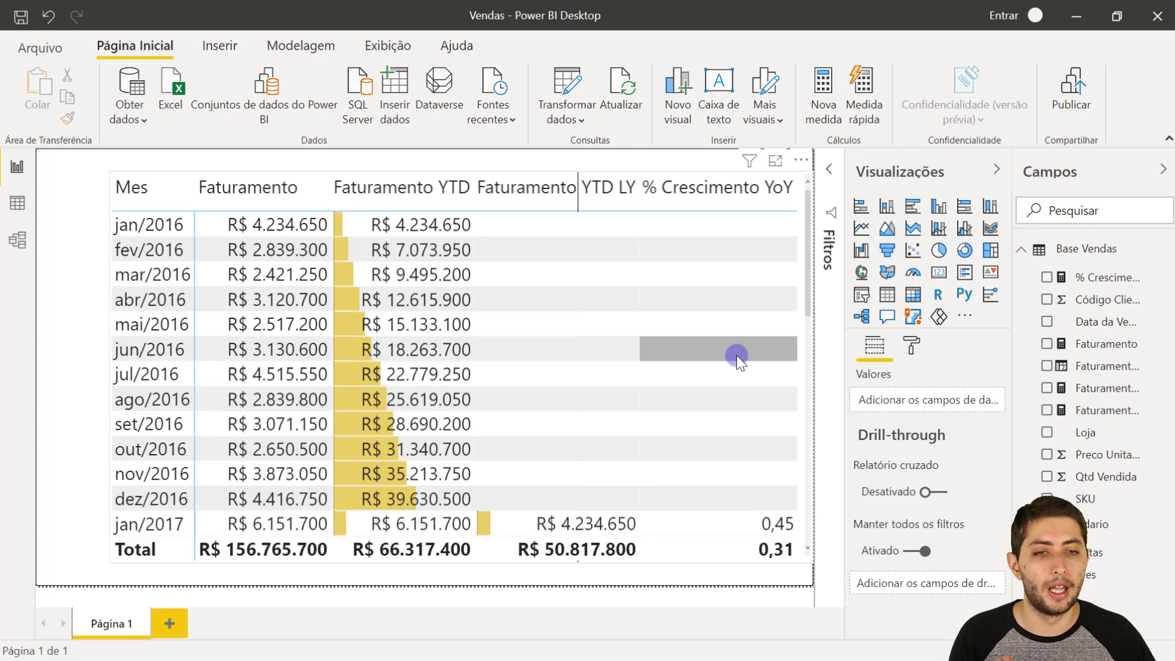
- Reopen the % Crescimento YoY formula and replace the closing parenthesis with a comma and new line for DIVIDE's AlternateResult argument
{"action": "left_click", "coordinate": [1126, 277]}
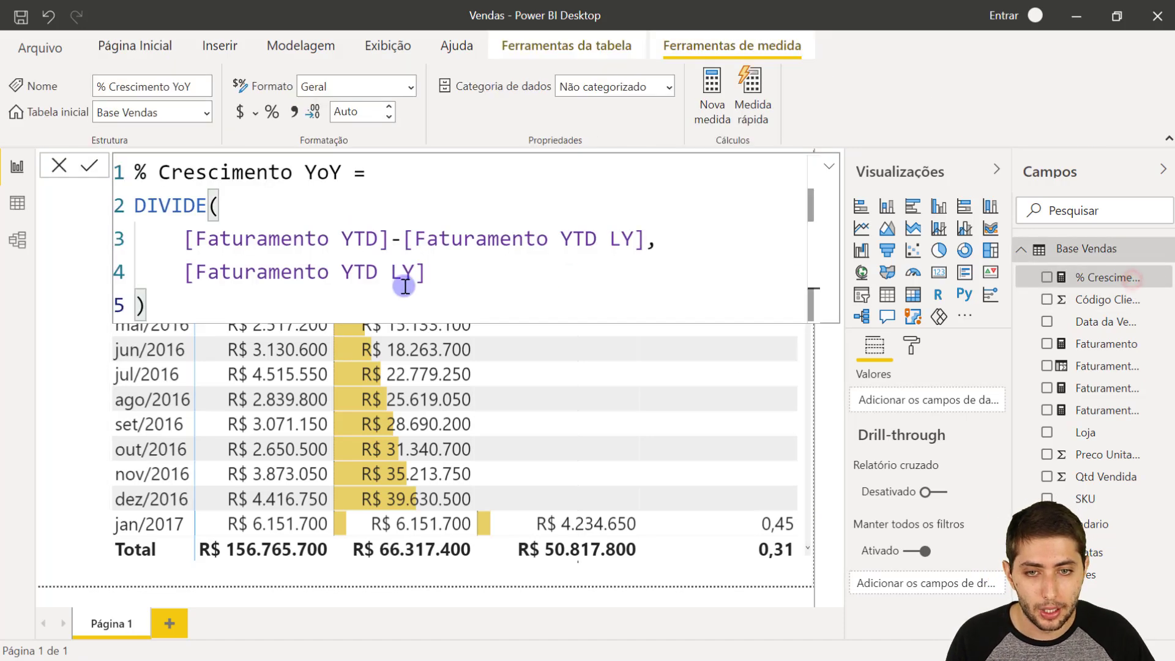
{"action": "key", "text": "BackSpace"}
{"action": "key", "text": "BackSpace"}
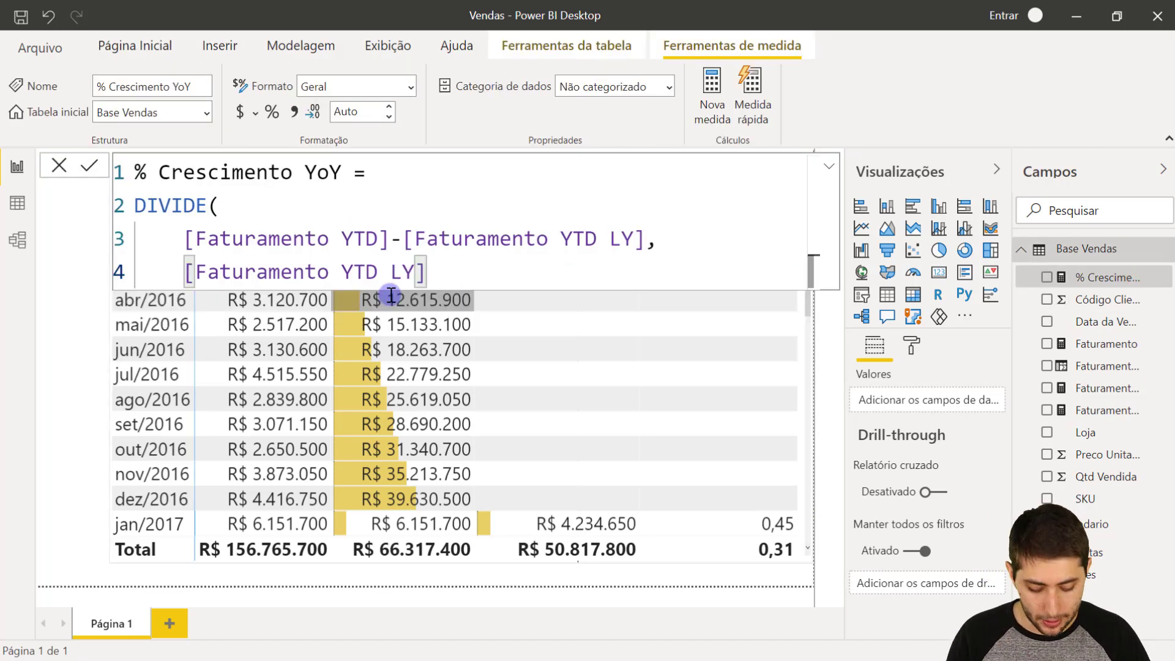
{"action": "type", "text": ","}
{"action": "key", "text": "shift+Return"}
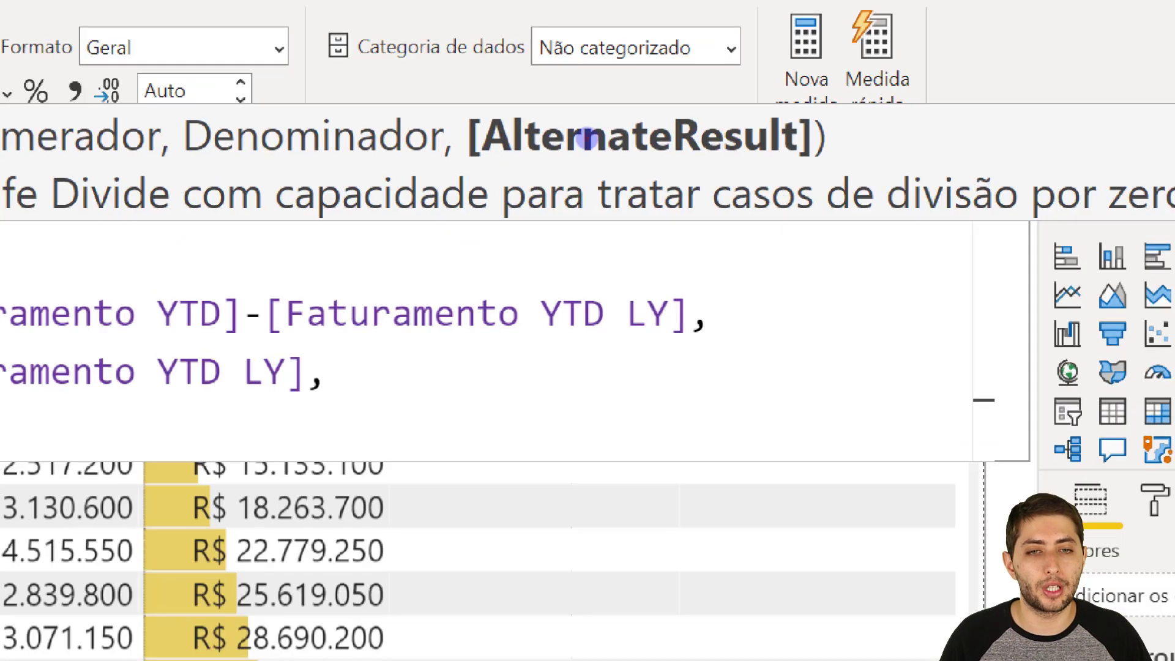
{"action": "left_click_drag", "start_coordinate": [463, 94], "coordinate": [810, 165]}
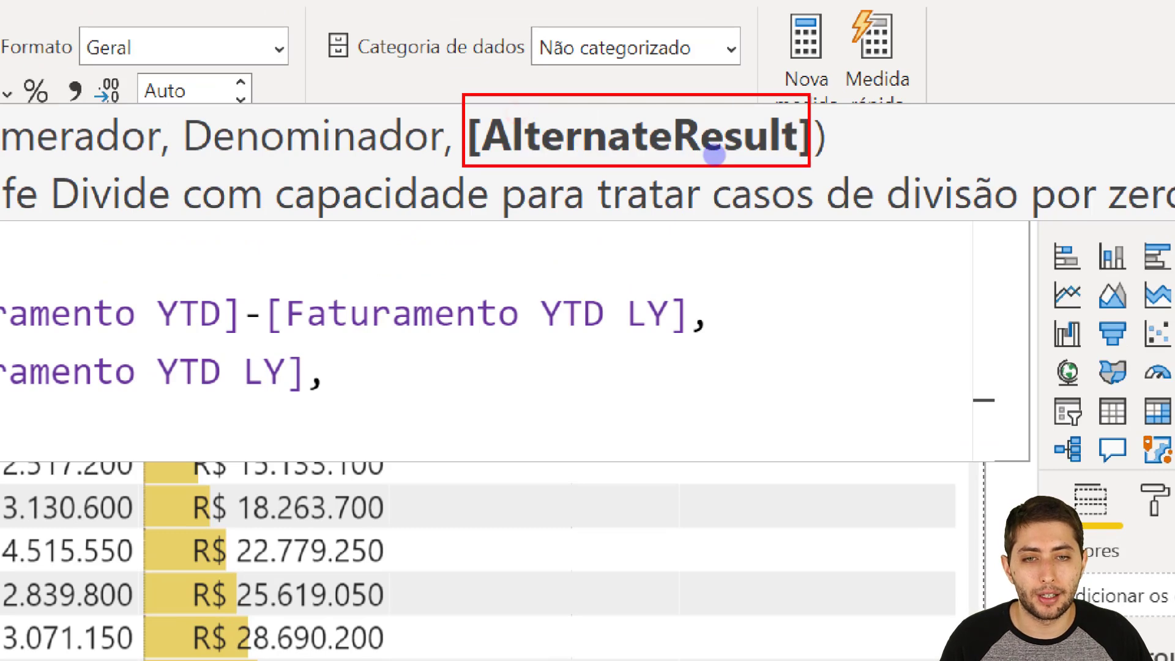
{"action": "key", "text": "Escape"}
{"action": "left_click", "coordinate": [702, 364]}
{"action": "mouse_move", "coordinate": [598, 294]}
{"action": "left_mouse_down"}
{"action": "mouse_move", "coordinate": [834, 524]}
{"action": "mouse_move", "coordinate": [881, 612]}
{"action": "left_mouse_up"}
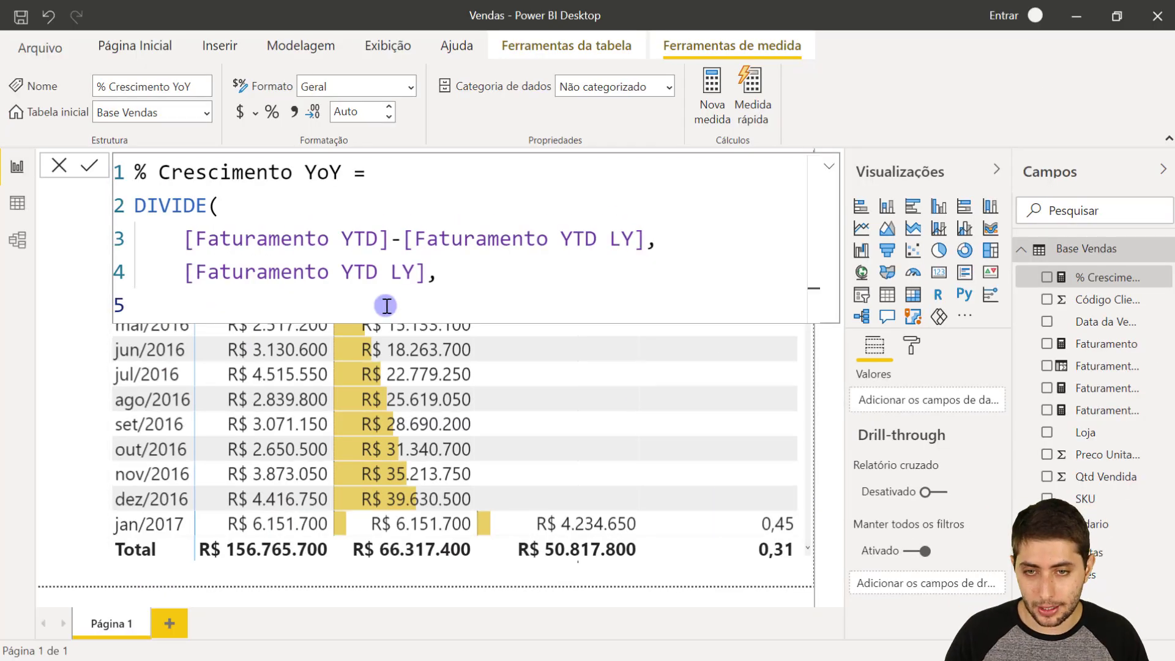
- Enter "Sem Histórico" as DIVIDE's alternate result, close and commit the formula, and check the matrix column
{"action": "type", "text": "\""}
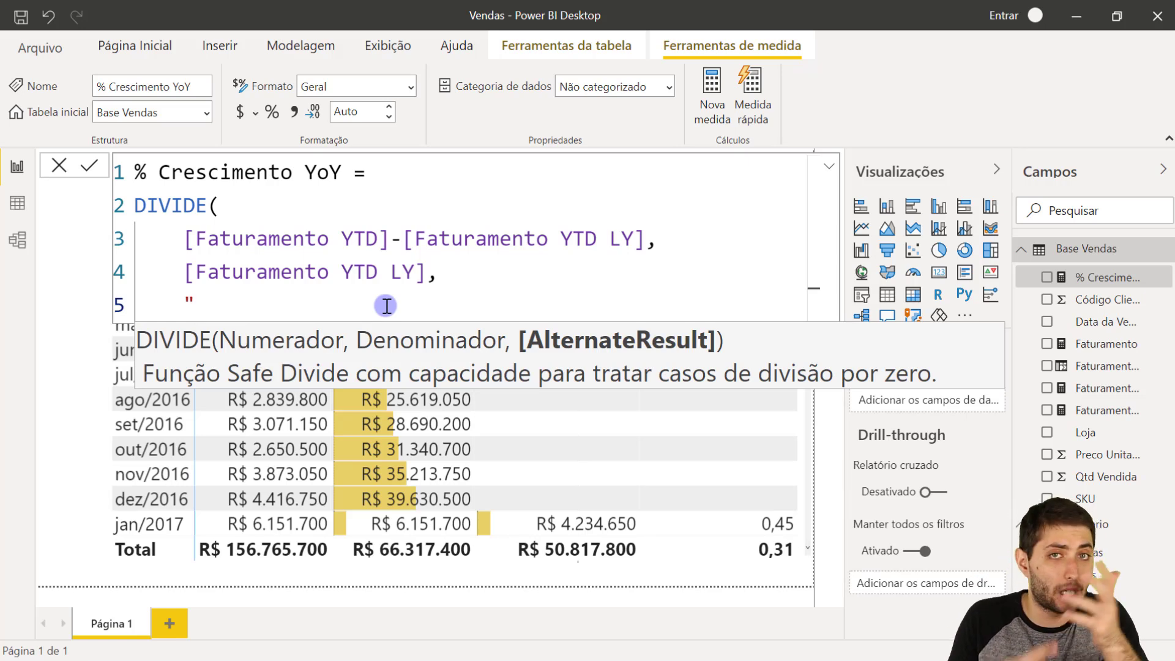
{"action": "type", "text": "Sem Histórico\""}
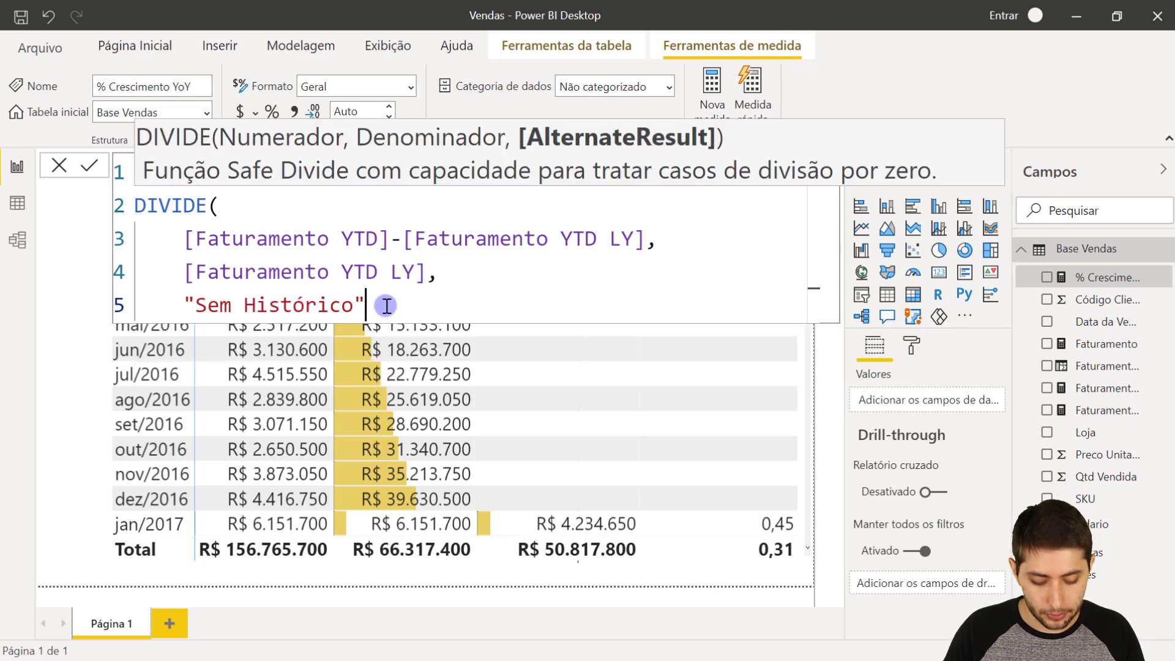
{"action": "key", "text": "shift+Return"}
{"action": "type", "text": ")"}
{"action": "key", "text": "Return"}
{"action": "left_click", "coordinate": [60, 383]}
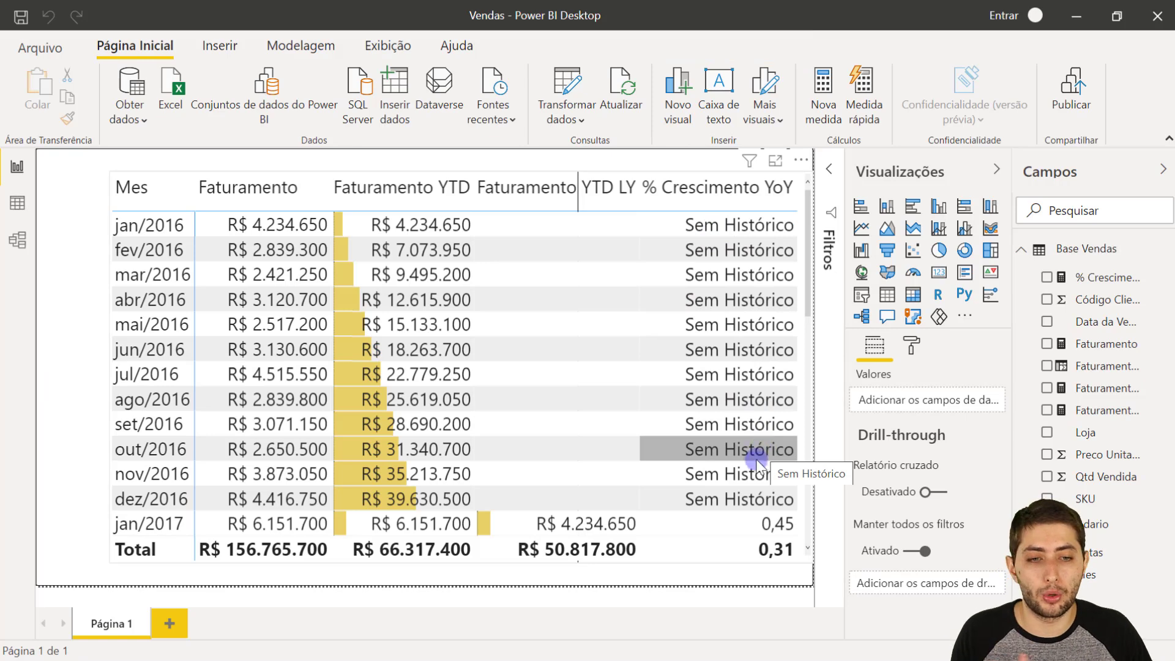
{"action": "scroll", "coordinate": [759, 456], "scroll_direction": "down", "scroll_amount": 5}
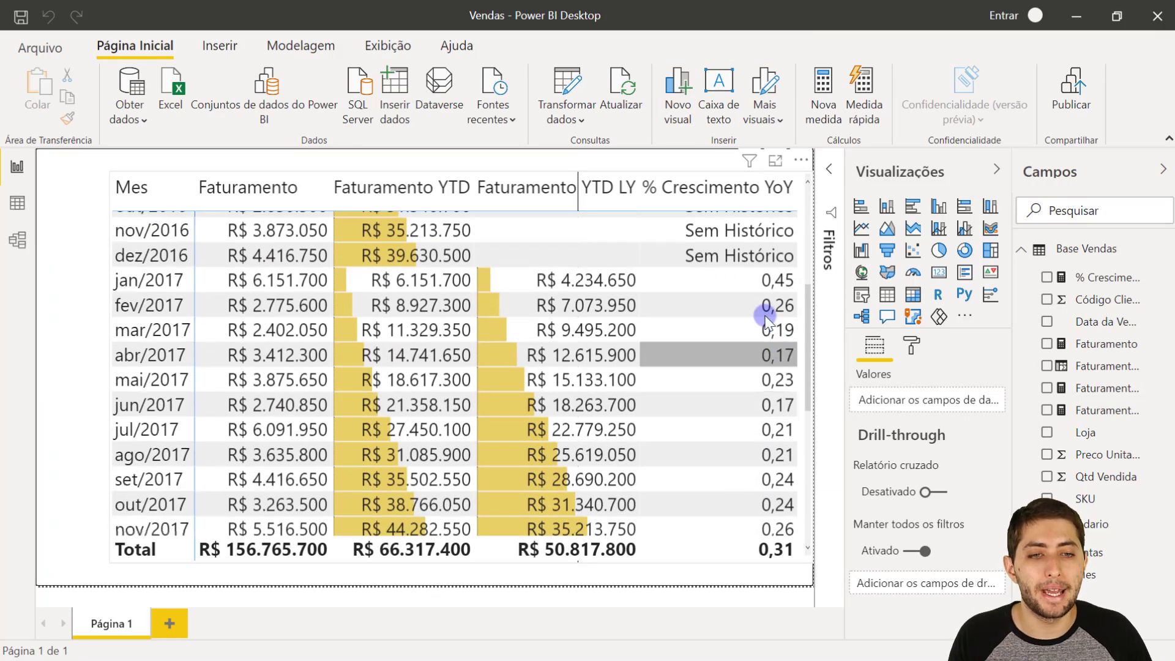
- Format the % Crescimento YoY measure as a percentage
{"action": "left_click", "coordinate": [1120, 275]}
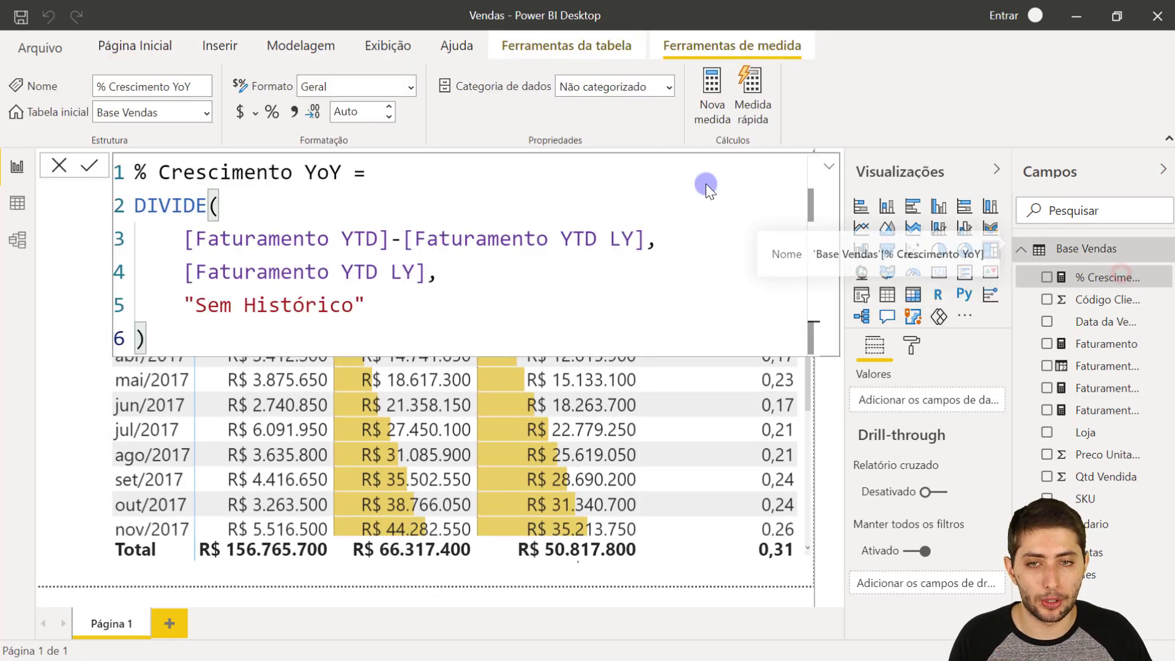
{"action": "left_click", "coordinate": [263, 110]}
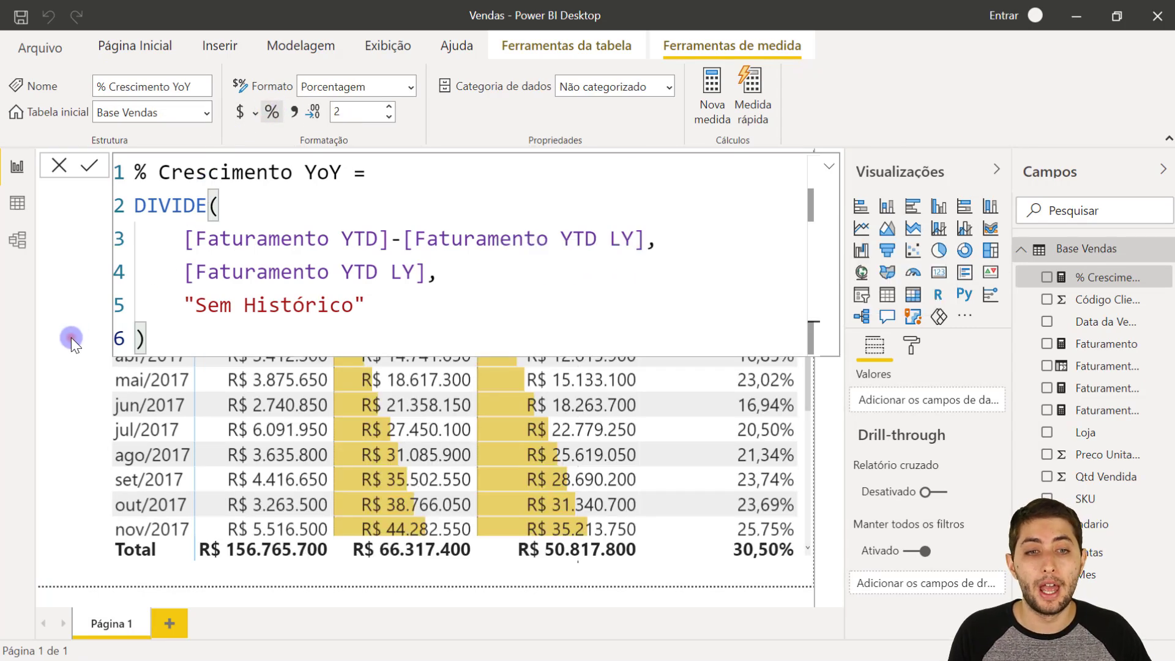
{"action": "left_click", "coordinate": [90, 367]}
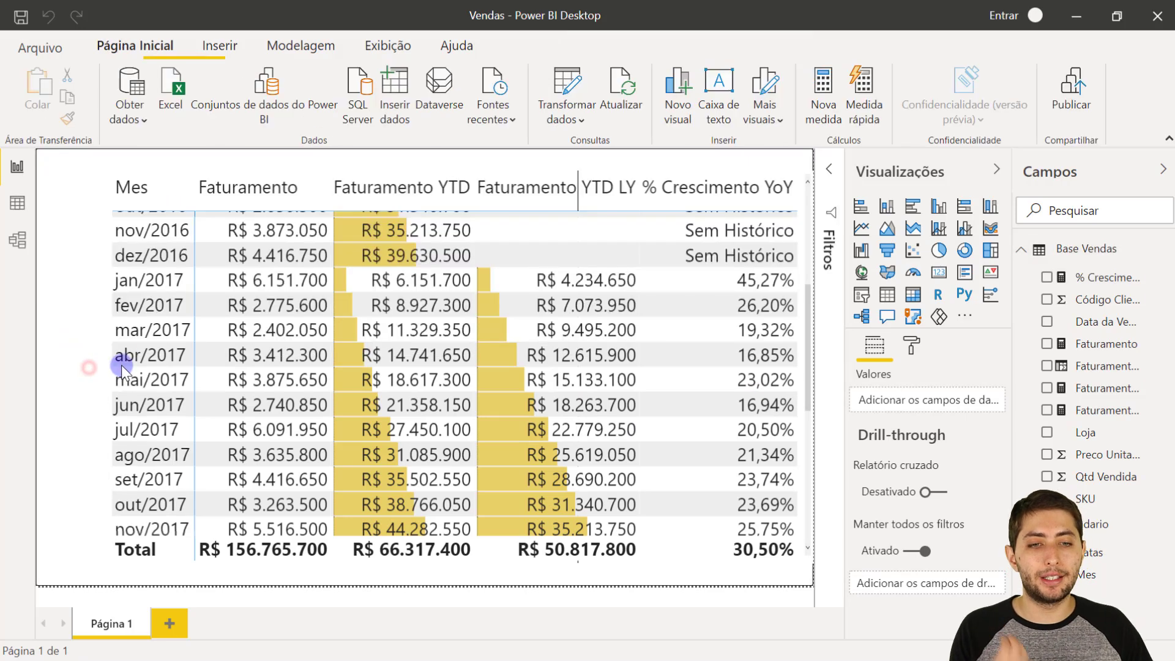
- Compare the jul/2017 Faturamento YTD and Faturamento YTD LY values in the matrix
{"action": "scroll", "coordinate": [686, 317], "scroll_direction": "down", "scroll_amount": 2}
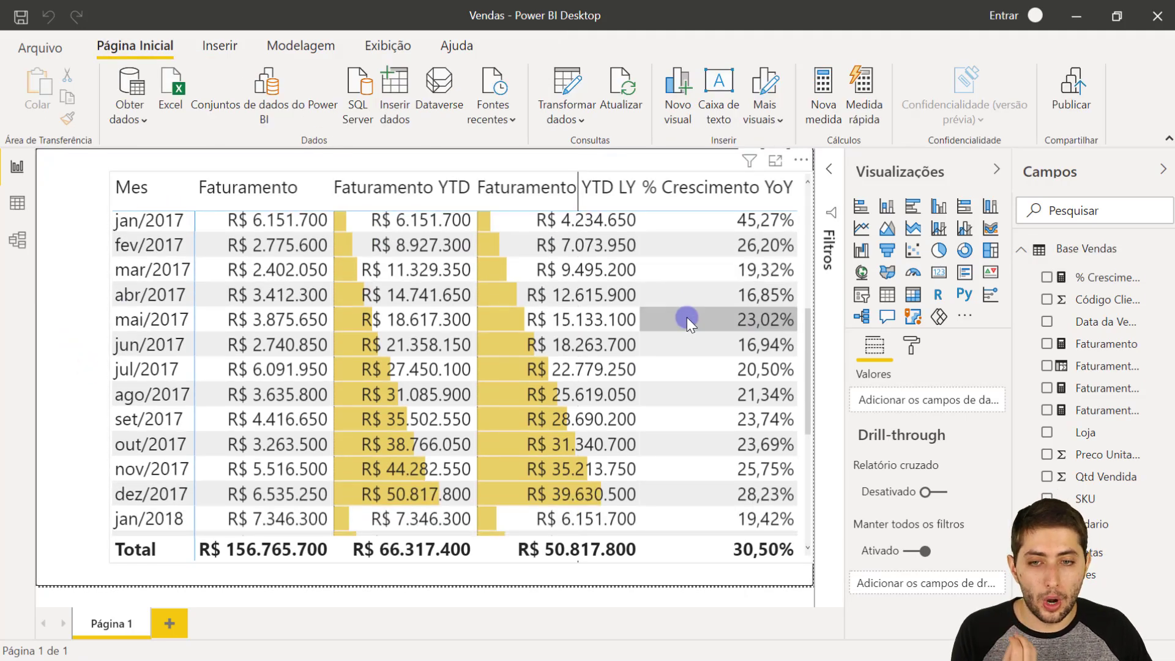
{"action": "scroll", "coordinate": [687, 317], "scroll_direction": "down", "scroll_amount": 1}
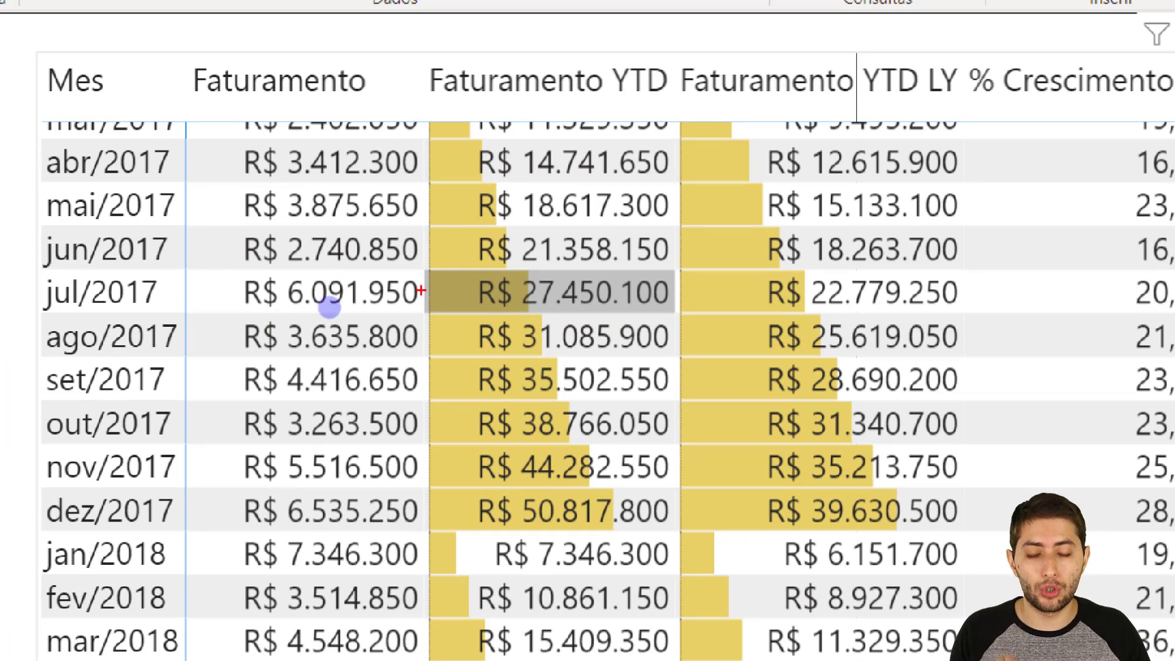
{"action": "left_click_drag", "start_coordinate": [182, 270], "coordinate": [245, 293]}
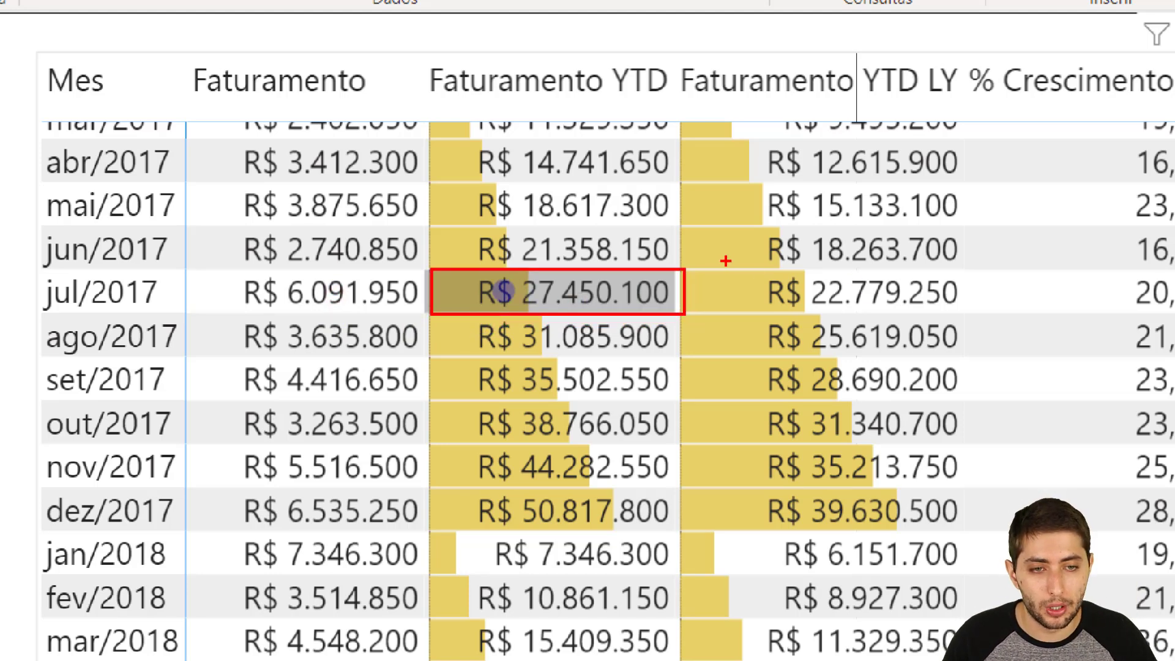
{"action": "left_click_drag", "start_coordinate": [715, 269], "coordinate": [962, 312]}
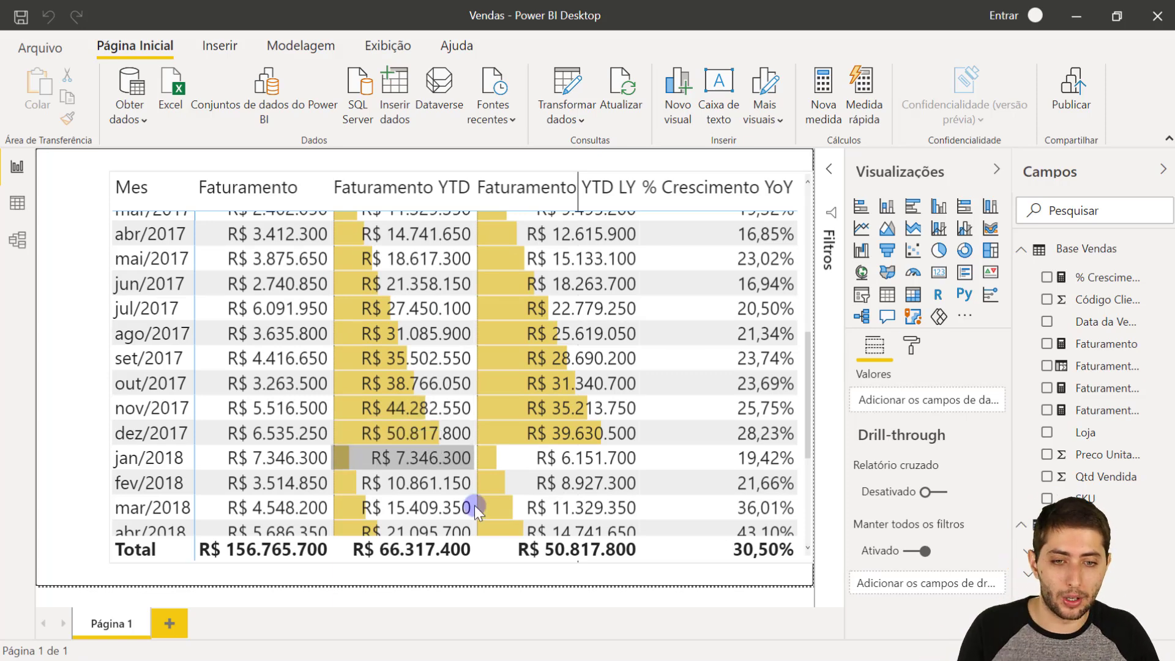
- Switch to the Vendas - Gabarito report and examine jul/2017 revenue, previous-year revenue and growth, marking each value
{"action": "mouse_move", "coordinate": [666, 656]}
{"action": "mouse_move", "coordinate": [707, 652]}
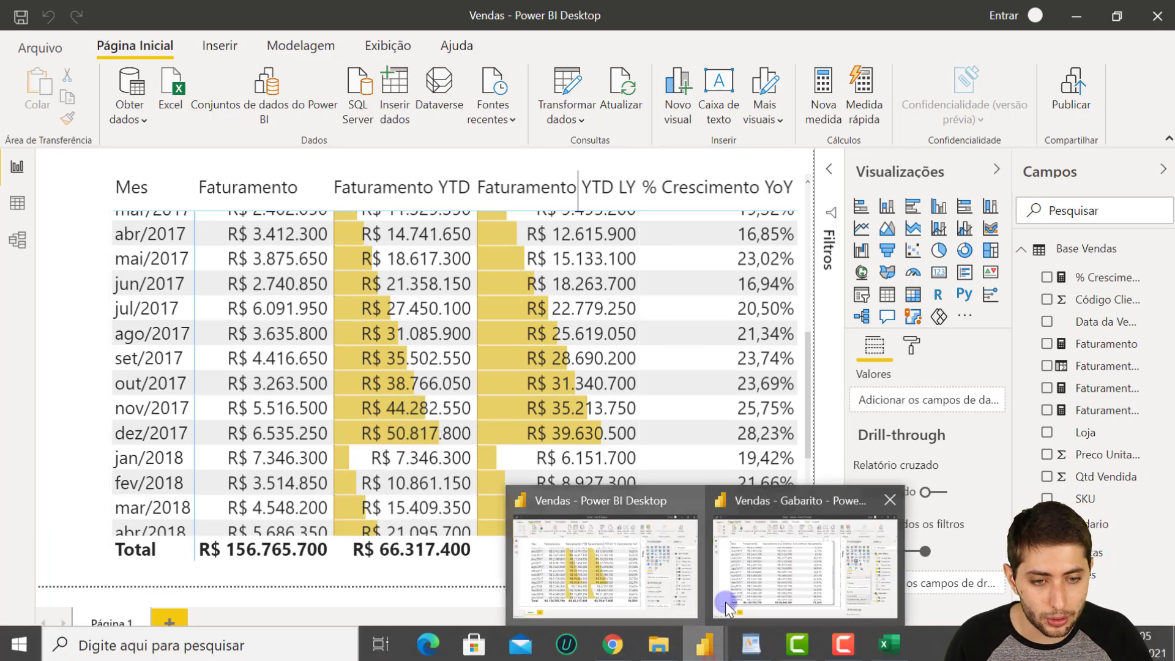
{"action": "left_click", "coordinate": [736, 593]}
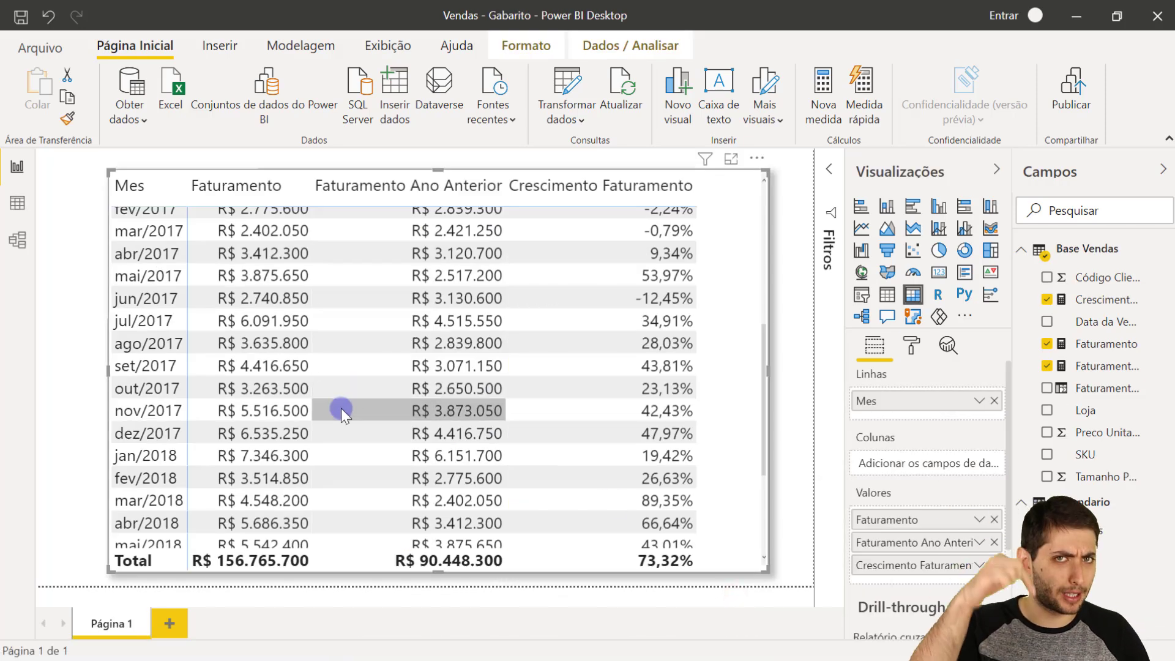
{"action": "mouse_move", "coordinate": [338, 414]}
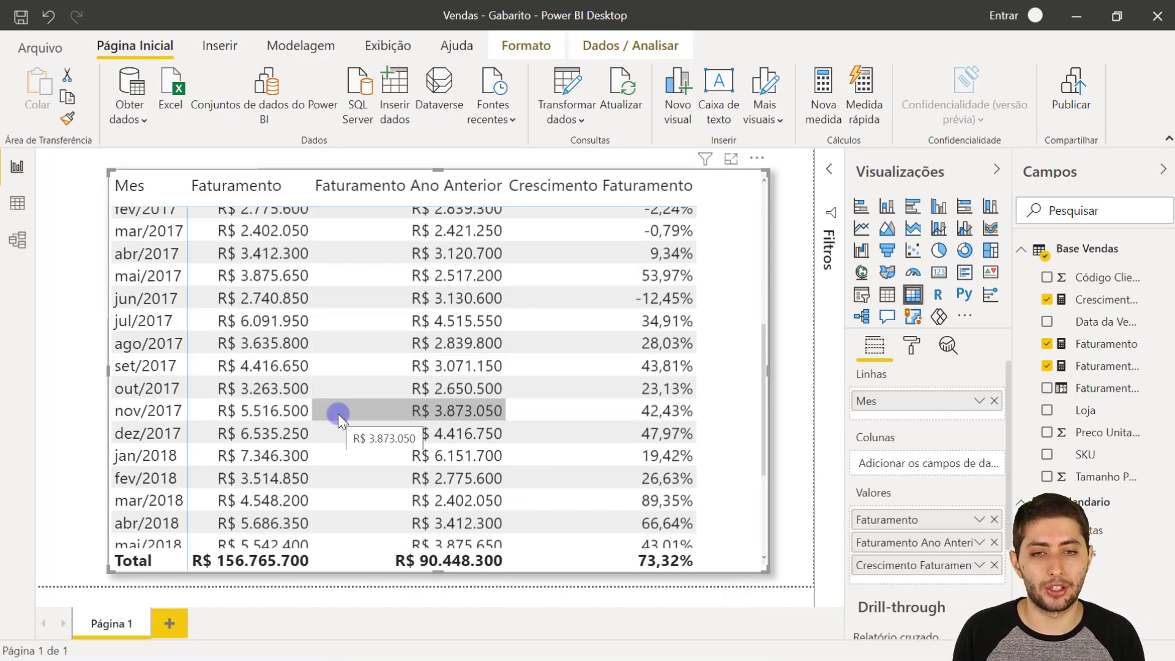
{"action": "scroll", "coordinate": [338, 414], "scroll_direction": "up", "scroll_amount": 2}
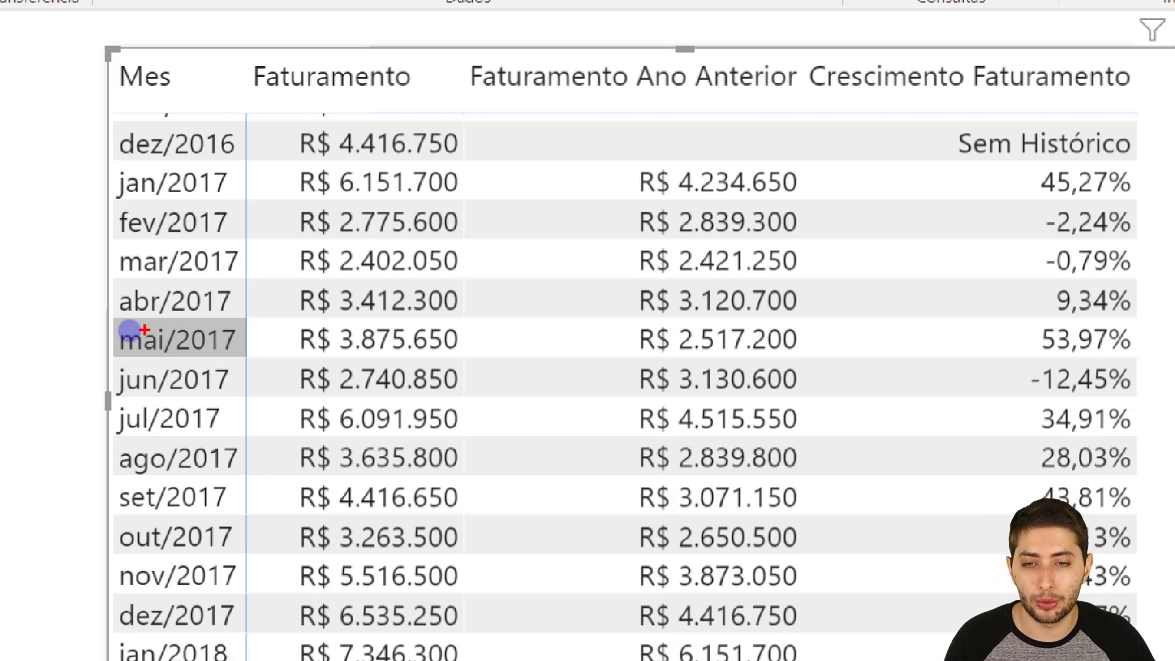
{"action": "mouse_move", "coordinate": [109, 399]}
{"action": "left_mouse_down"}
{"action": "mouse_move", "coordinate": [228, 435]}
{"action": "mouse_move", "coordinate": [472, 467]}
{"action": "mouse_move", "coordinate": [515, 436]}
{"action": "left_mouse_up"}
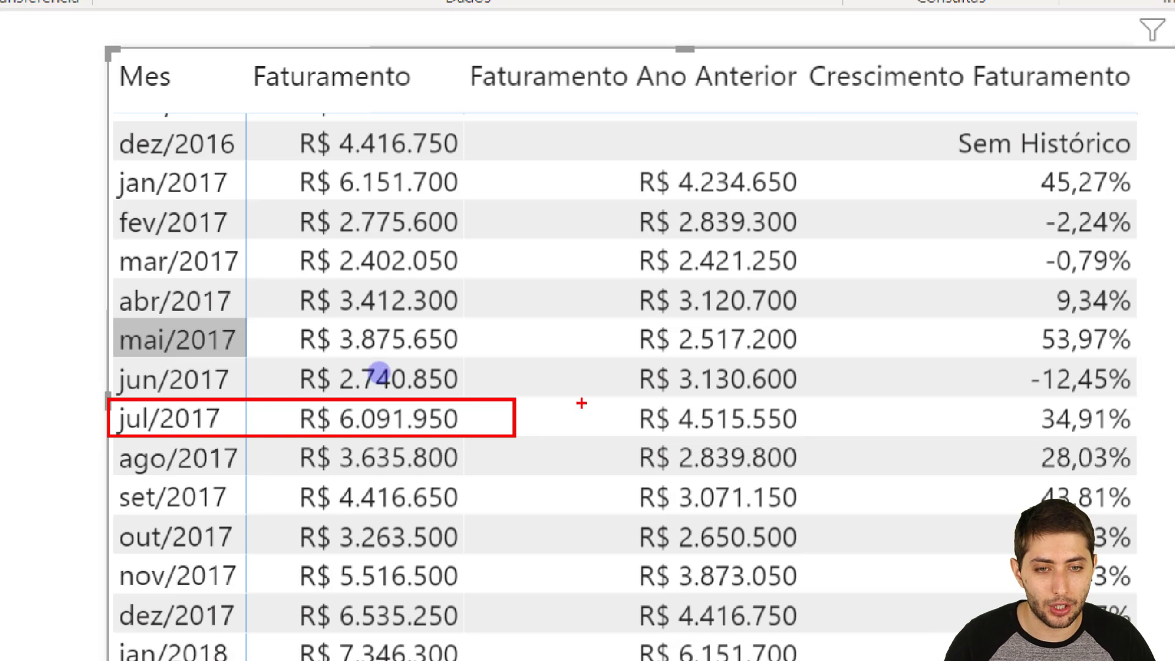
{"action": "mouse_move", "coordinate": [575, 401]}
{"action": "left_mouse_down"}
{"action": "mouse_move", "coordinate": [643, 426]}
{"action": "mouse_move", "coordinate": [831, 437]}
{"action": "left_mouse_up"}
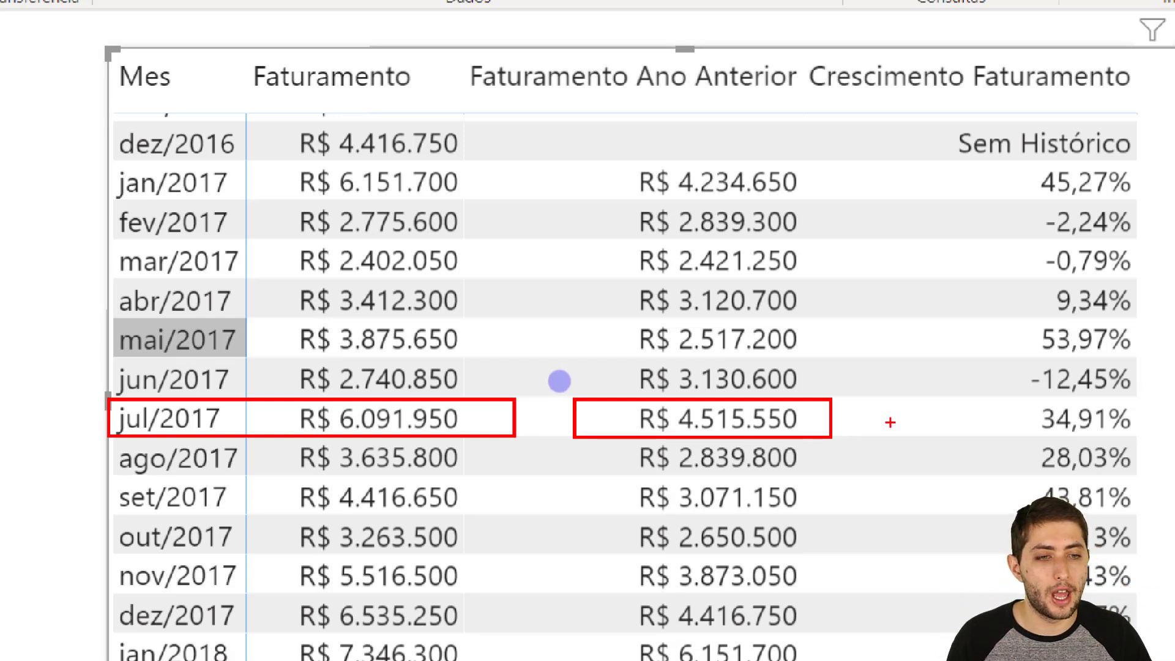
{"action": "mouse_move", "coordinate": [1014, 397]}
{"action": "left_mouse_down"}
{"action": "mouse_move", "coordinate": [1162, 442]}
{"action": "mouse_move", "coordinate": [1152, 438]}
{"action": "left_mouse_up"}
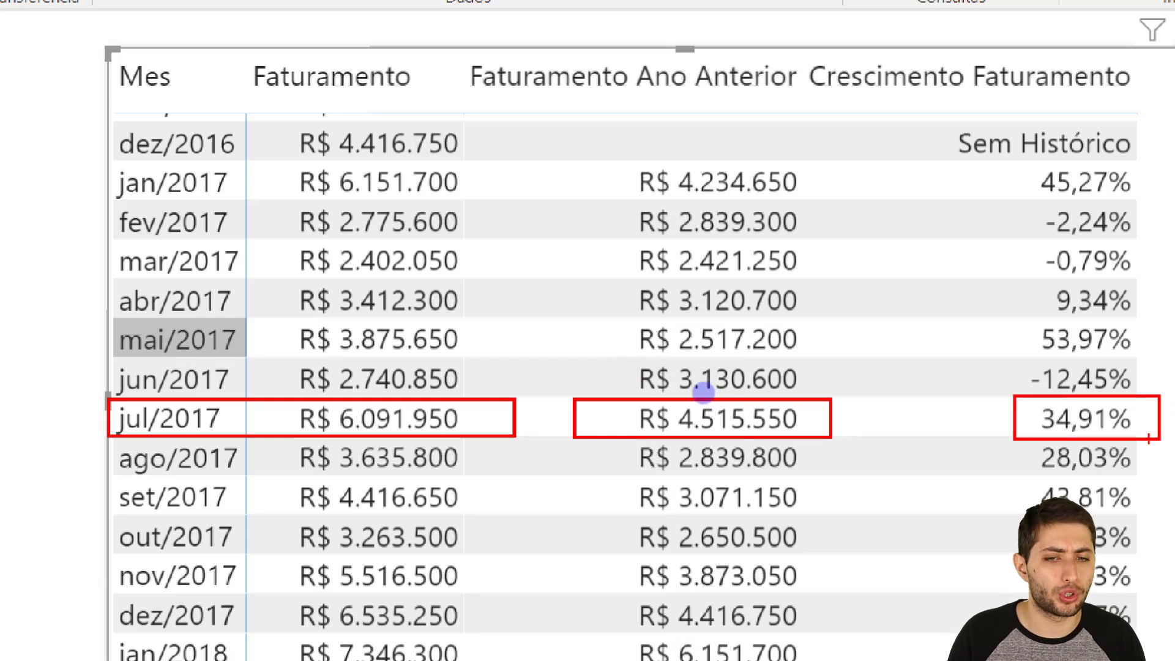
- Clear the marks on the jul/2017 row, re-mark its Faturamento value, and highlight the mai/2017 Crescimento Faturamento value
{"action": "key", "text": "ctrl+z"}
{"action": "key", "text": "ctrl+z"}
{"action": "key", "text": "ctrl+z"}
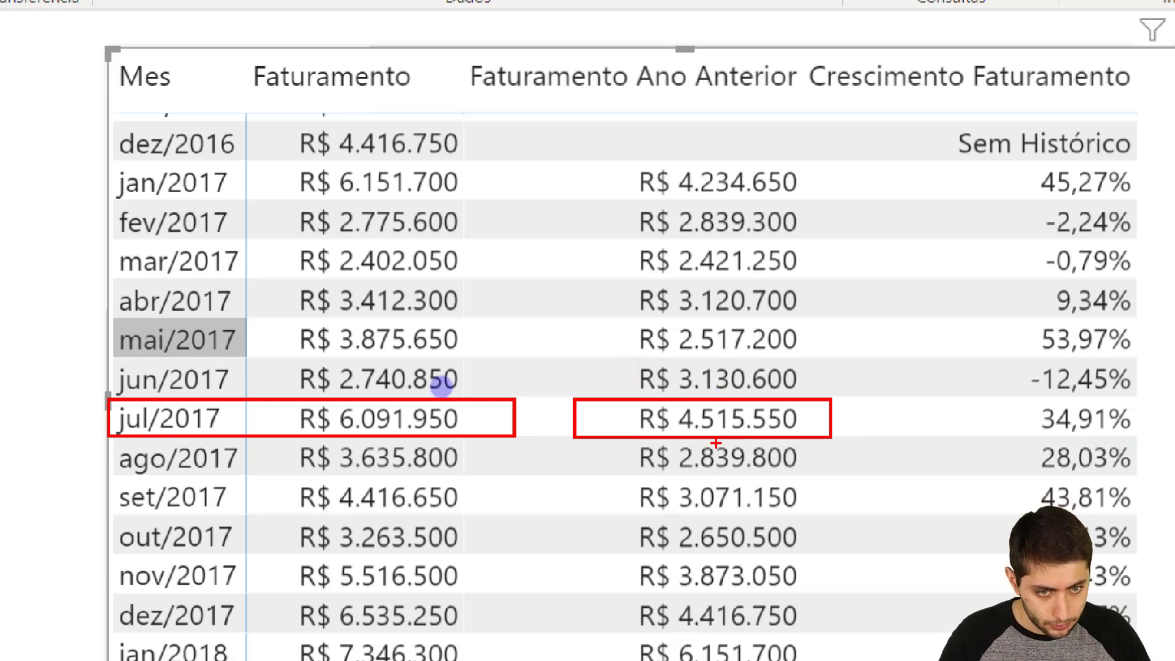
{"action": "mouse_move", "coordinate": [238, 391]}
{"action": "left_mouse_down"}
{"action": "mouse_move", "coordinate": [322, 428]}
{"action": "mouse_move", "coordinate": [488, 452]}
{"action": "mouse_move", "coordinate": [483, 434]}
{"action": "left_mouse_up"}
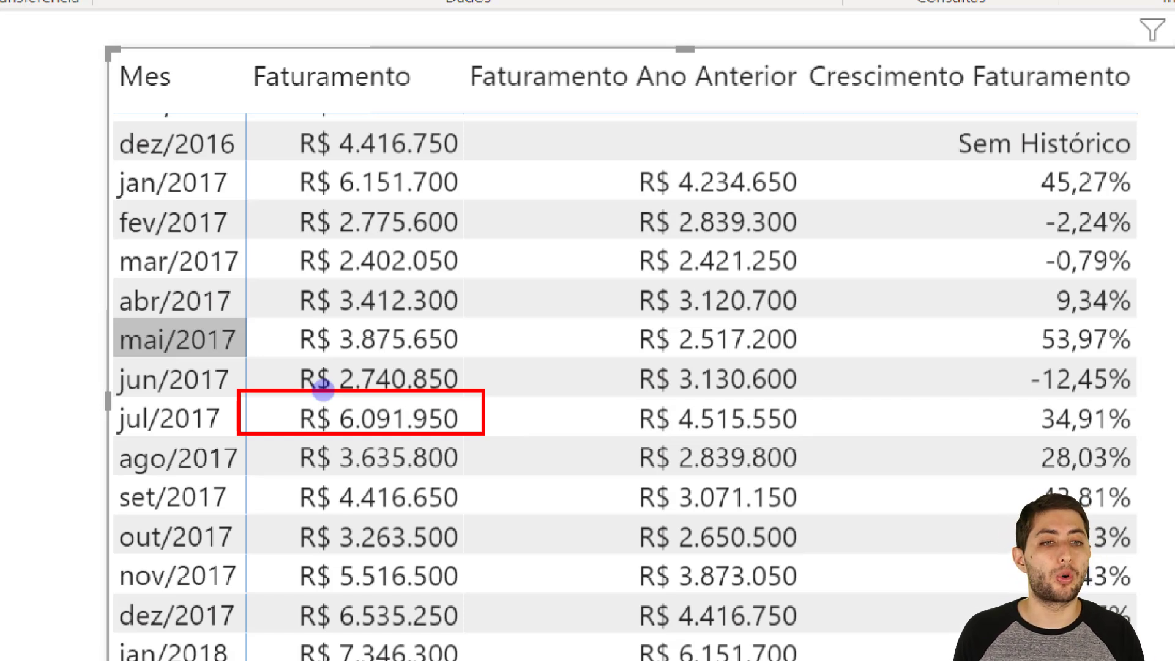
{"action": "key", "text": "e"}
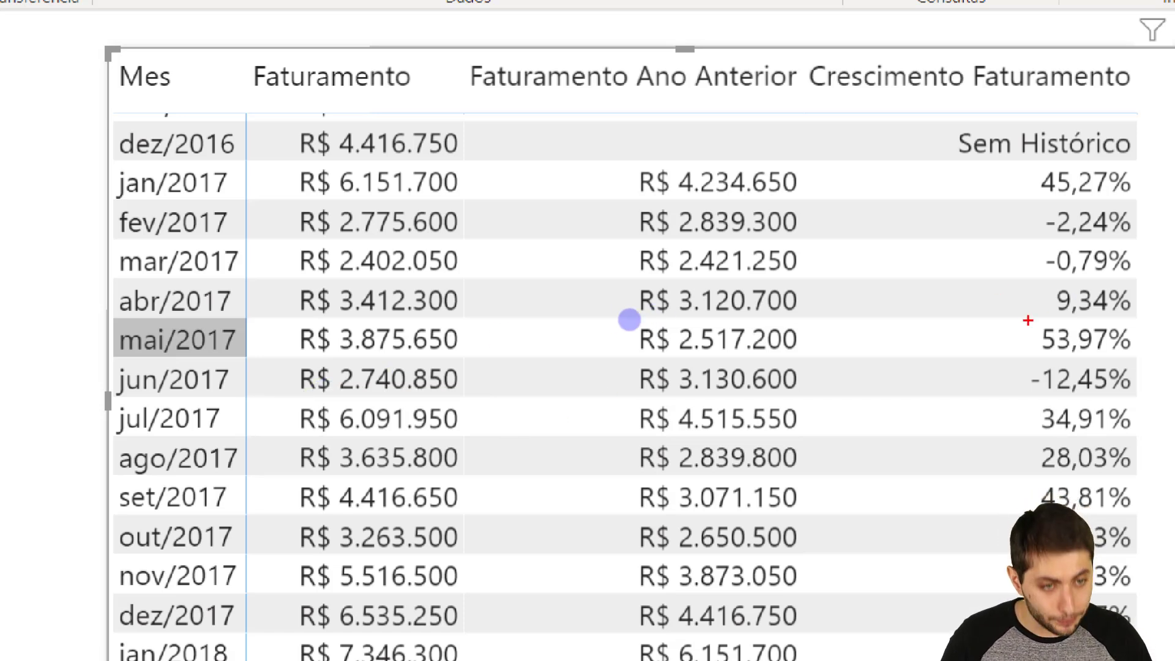
{"action": "left_click_drag", "start_coordinate": [1018, 316], "coordinate": [1166, 357]}
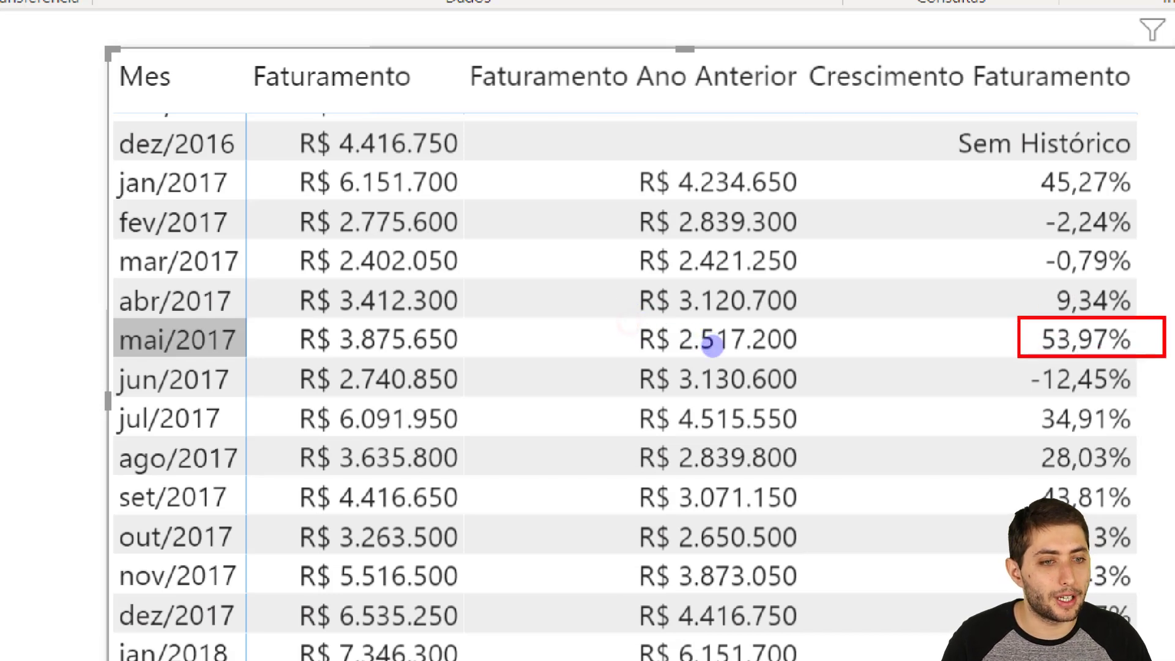
- Replace the mark on the mai/2017 growth value with one on the jun/2017 Crescimento Faturamento value, and clear it
{"action": "key", "text": "e"}
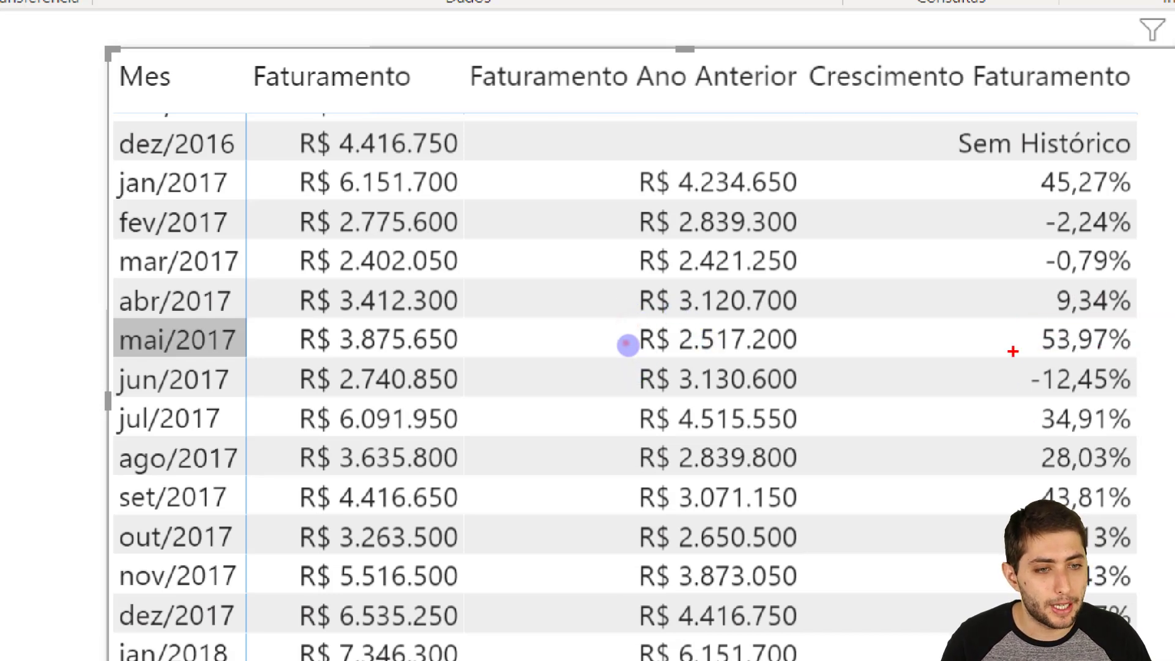
{"action": "left_click_drag", "start_coordinate": [1013, 350], "coordinate": [1134, 392]}
{"action": "key", "text": "e"}
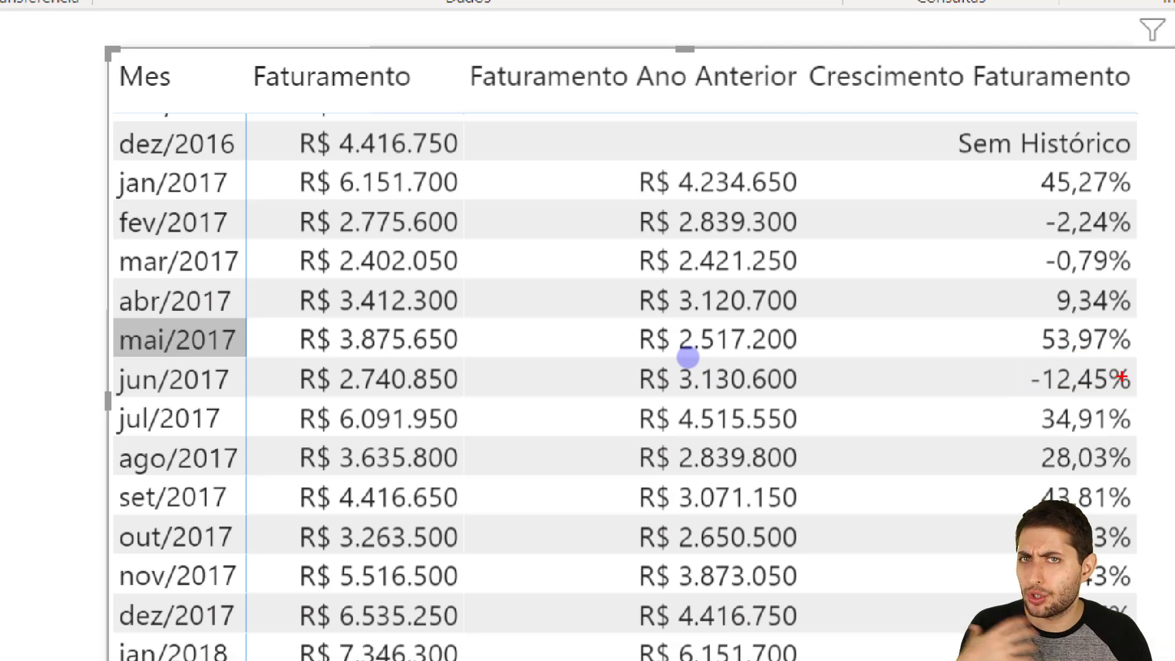
{"action": "key", "text": "Escape"}
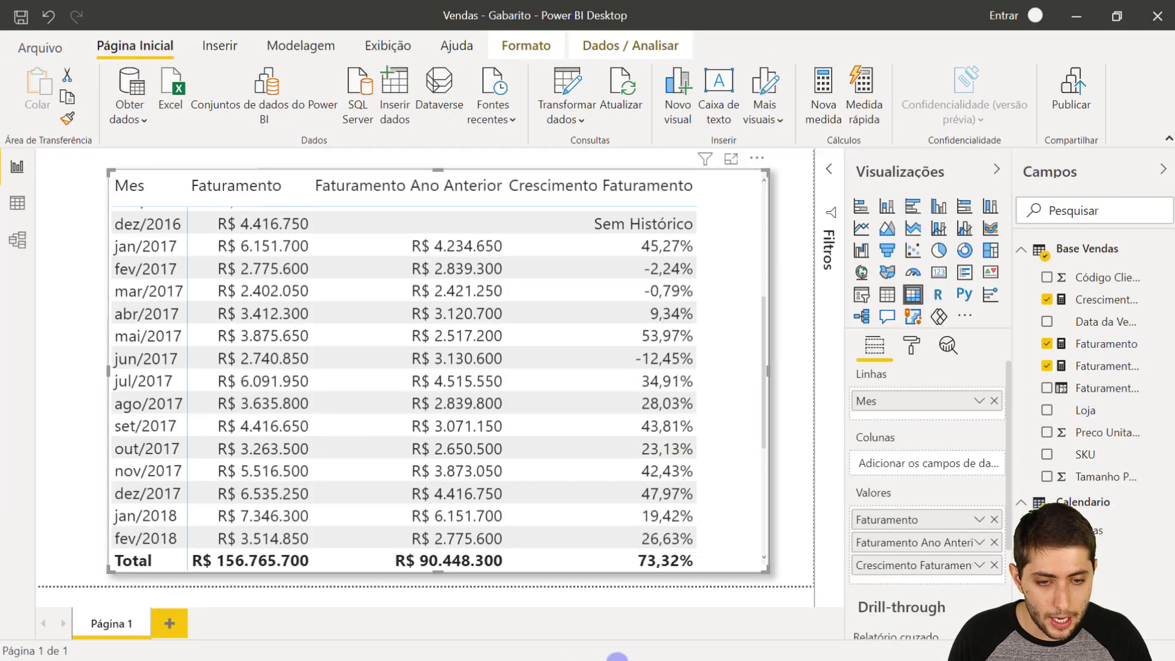
- Switch back to the Vendas report and examine the ago/2018 Faturamento YTD, Faturamento YTD LY and % Crescimento YoY values, marking each one
{"action": "mouse_move", "coordinate": [697, 654]}
{"action": "left_click", "coordinate": [637, 597]}
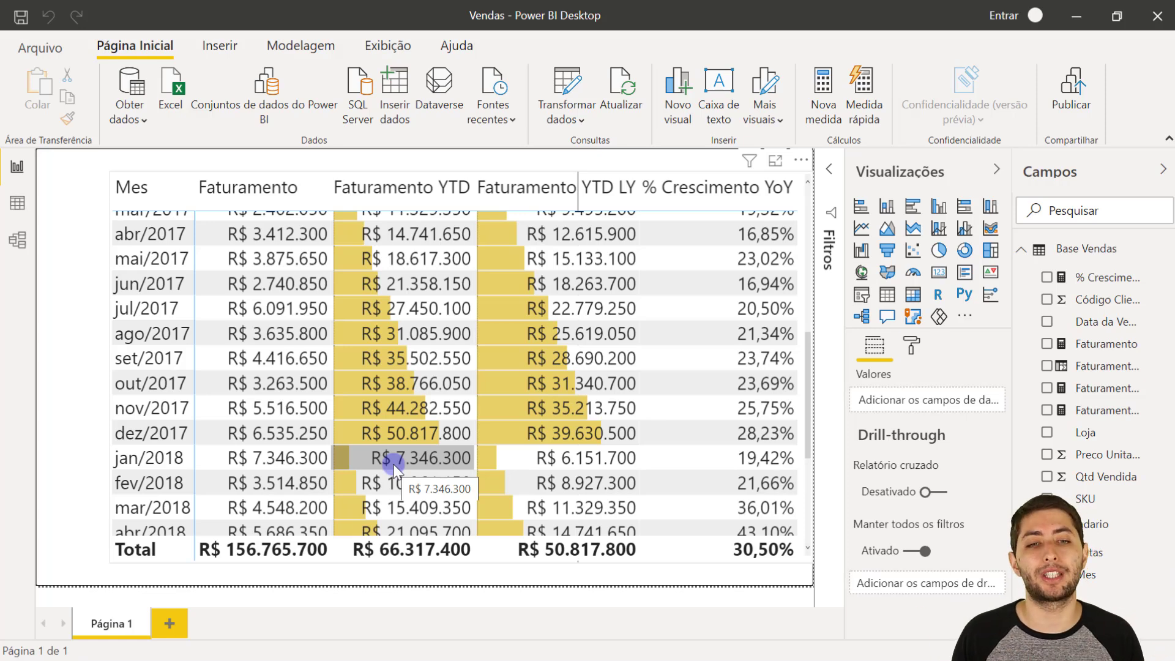
{"action": "scroll", "coordinate": [397, 465], "scroll_direction": "down", "scroll_amount": 3}
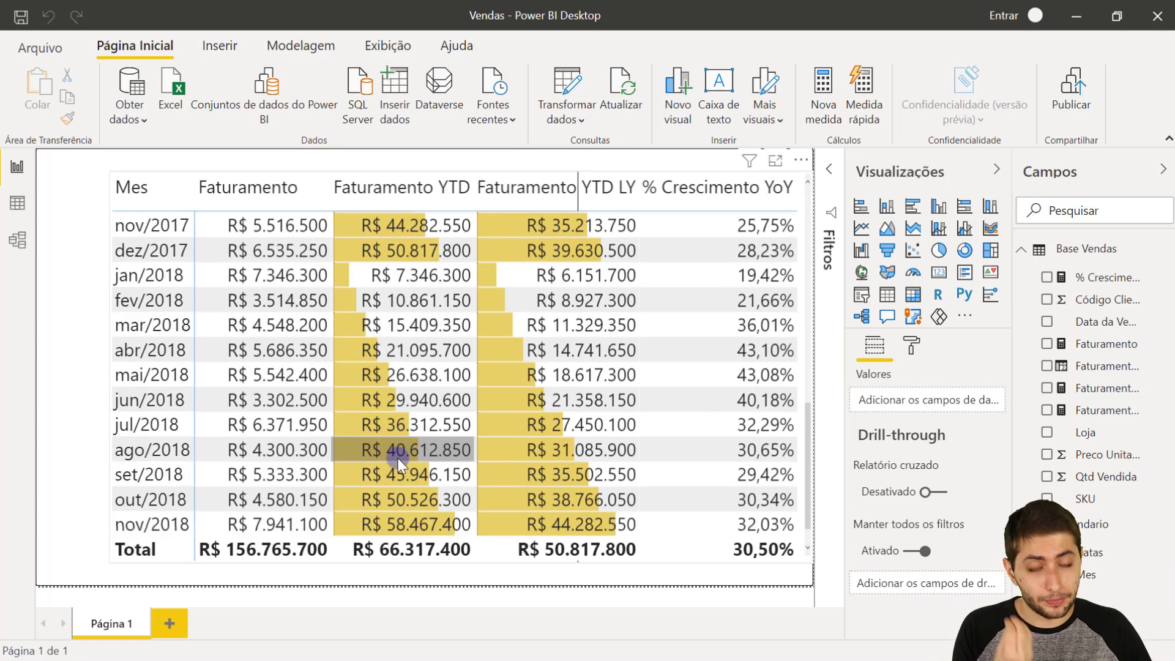
{"action": "scroll", "coordinate": [394, 461], "scroll_direction": "down", "scroll_amount": 1}
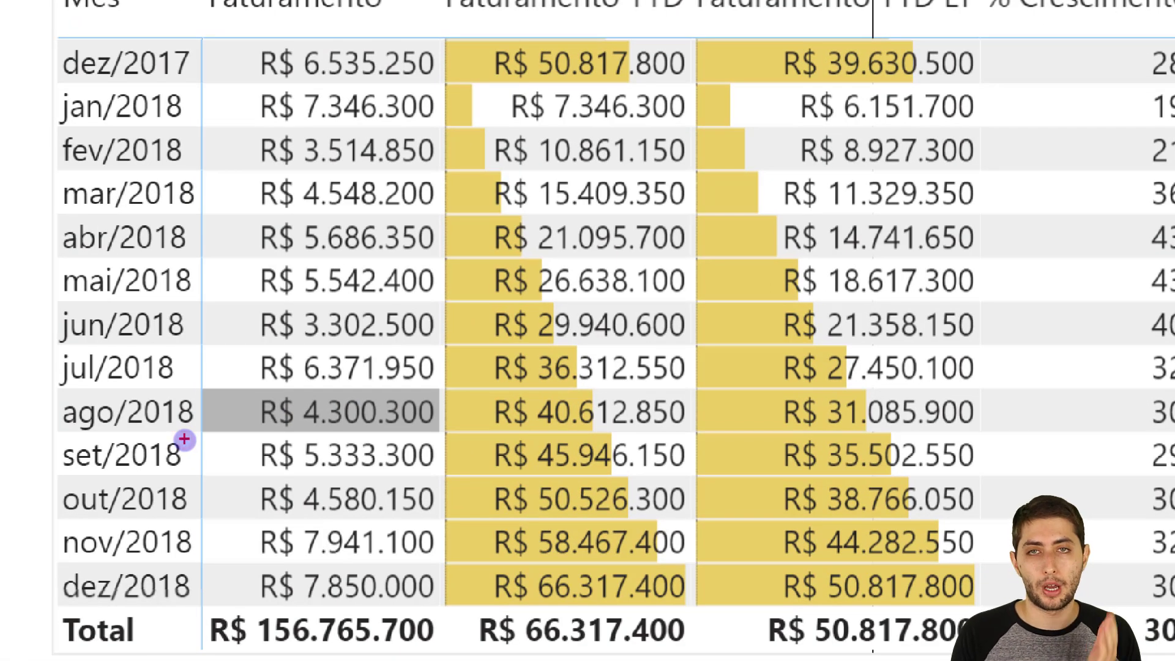
{"action": "mouse_move", "coordinate": [447, 386]}
{"action": "left_mouse_down"}
{"action": "mouse_move", "coordinate": [690, 451]}
{"action": "mouse_move", "coordinate": [699, 429]}
{"action": "left_mouse_up"}
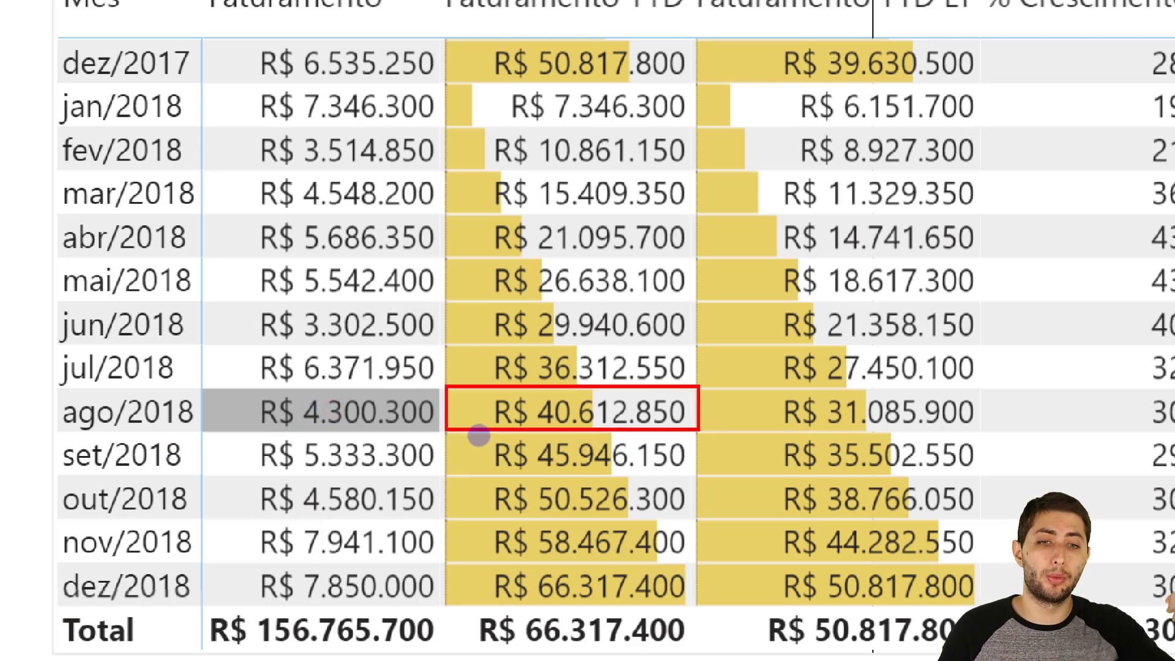
{"action": "key", "text": "e"}
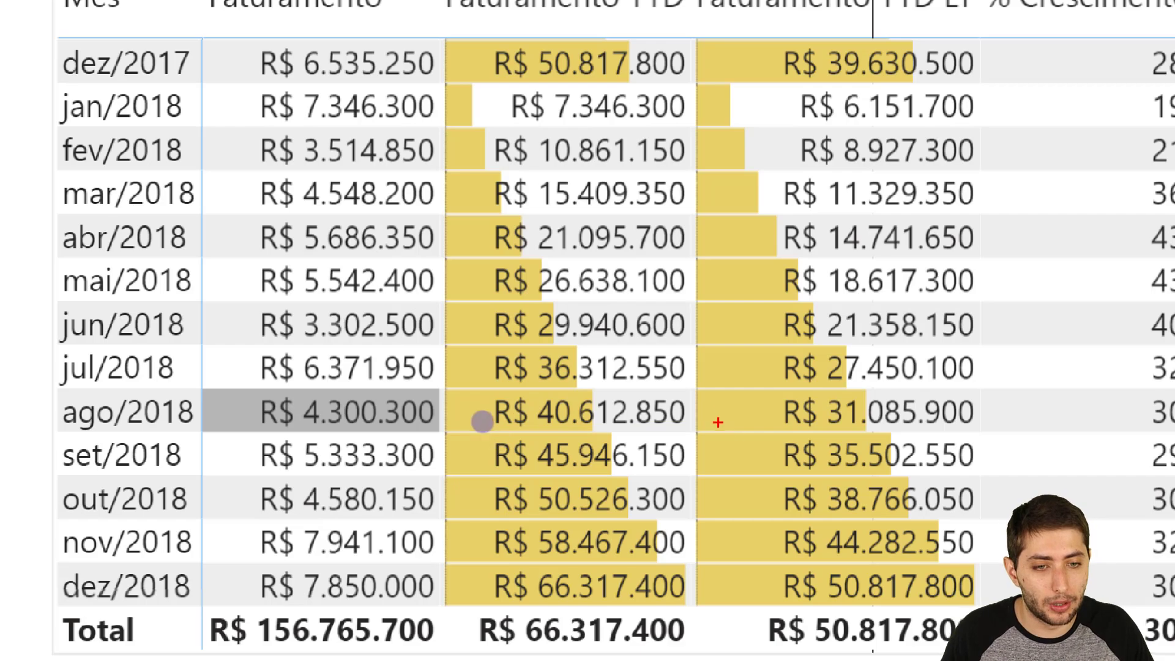
{"action": "mouse_move", "coordinate": [698, 385]}
{"action": "left_mouse_down"}
{"action": "mouse_move", "coordinate": [746, 415]}
{"action": "mouse_move", "coordinate": [1019, 439]}
{"action": "mouse_move", "coordinate": [1004, 435]}
{"action": "left_mouse_up"}
{"action": "key", "text": "e"}
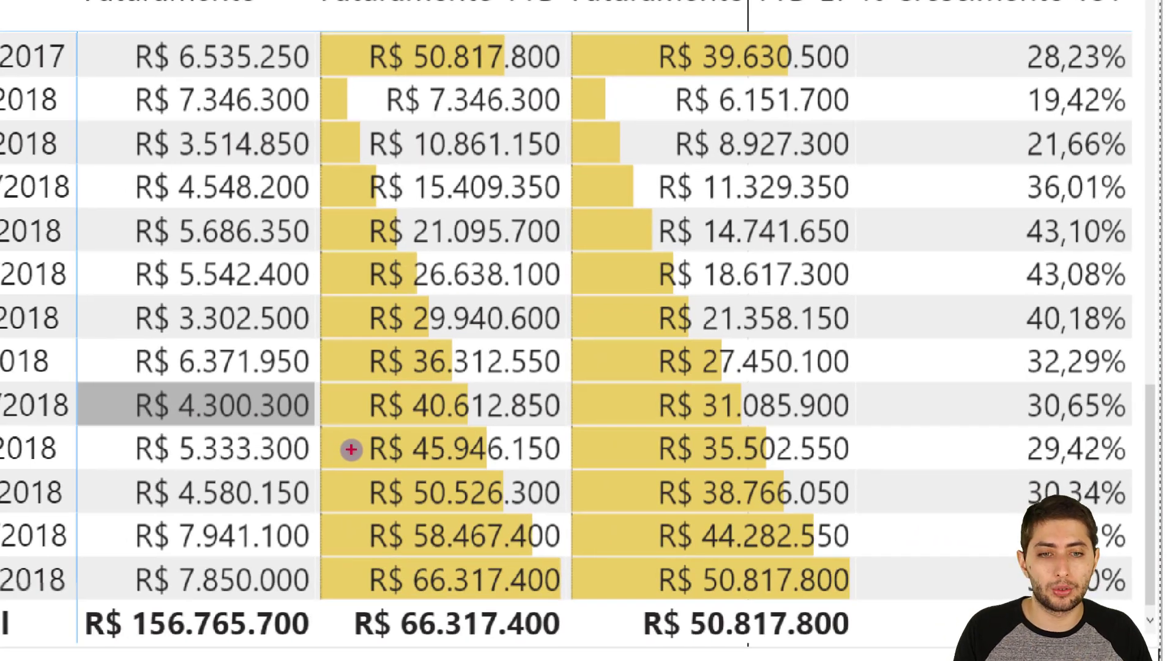
{"action": "mouse_move", "coordinate": [982, 418]}
{"action": "left_mouse_down"}
{"action": "mouse_move", "coordinate": [1077, 459]}
{"action": "mouse_move", "coordinate": [1134, 465]}
{"action": "left_mouse_up"}
{"action": "key", "text": "Escape"}
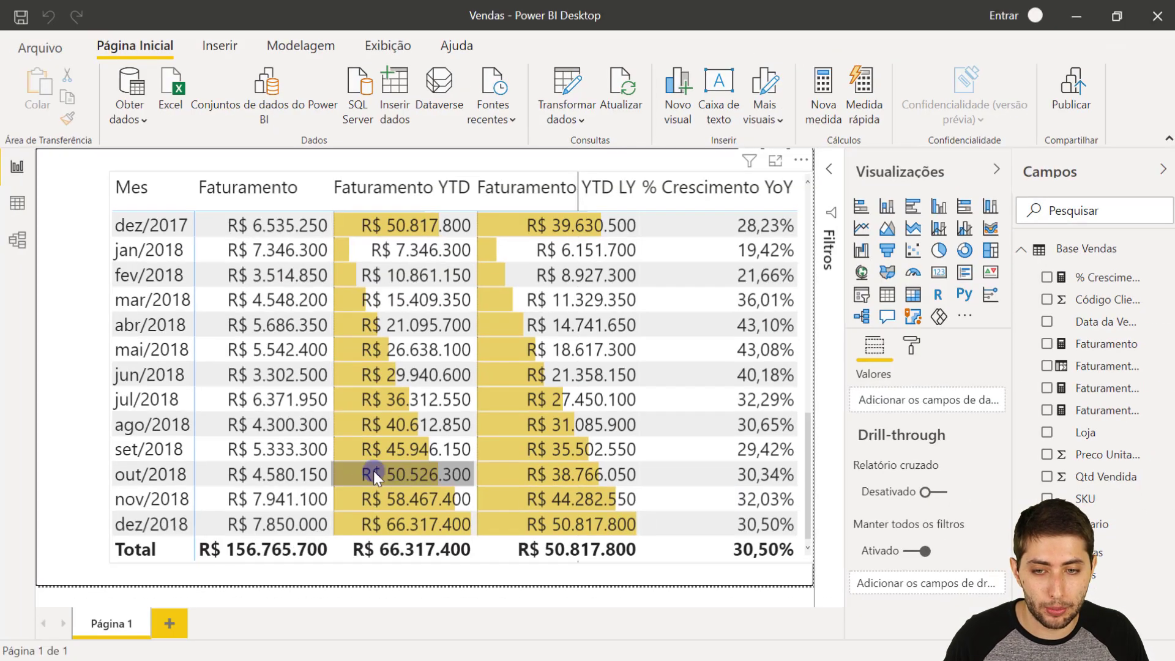
- Zoom in on the dez/2018 row and highlight its % Crescimento YoY value in the matrix
{"action": "key", "text": "ctrl+1"}
{"action": "left_click", "coordinate": [651, 520]}
{"action": "mouse_move", "coordinate": [623, 504]}
{"action": "left_mouse_down"}
{"action": "mouse_move", "coordinate": [764, 544]}
{"action": "mouse_move", "coordinate": [919, 542]}
{"action": "left_mouse_up"}
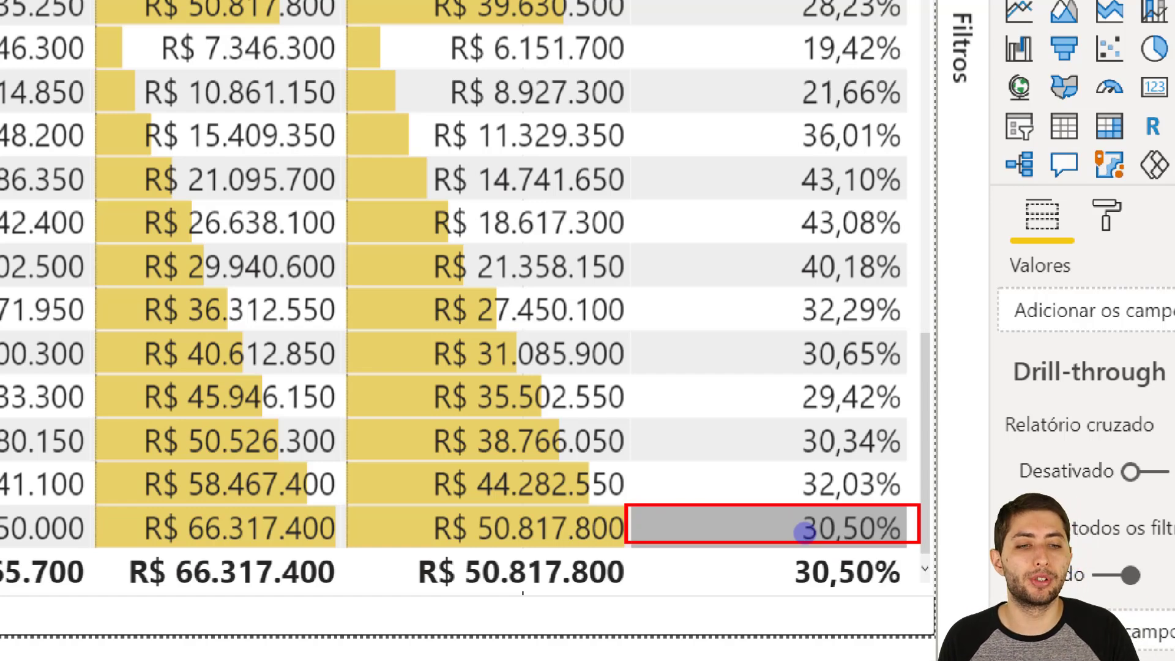
{"action": "key", "text": "Escape"}
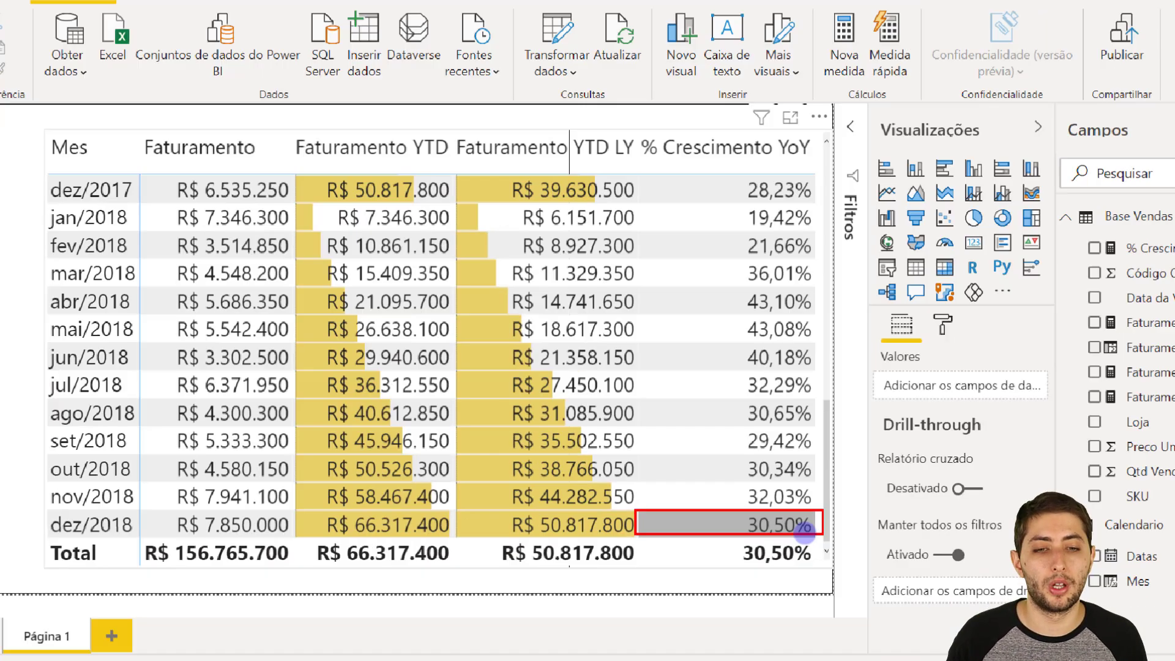